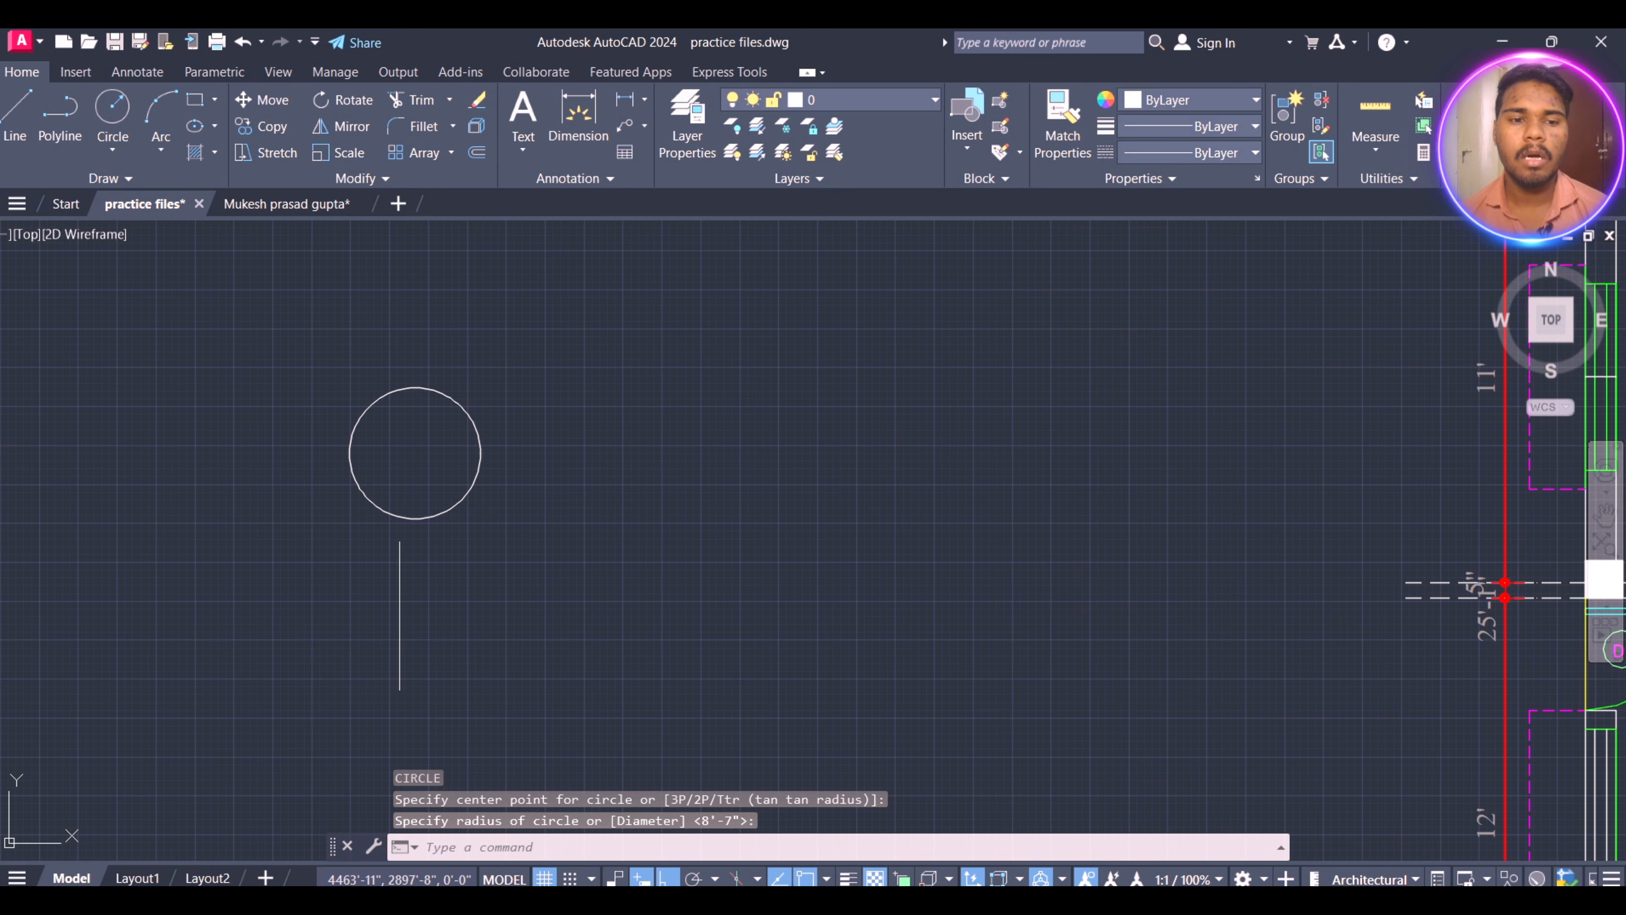
scroll(405, 531, down, 4)
scroll(416, 526, up, 4)
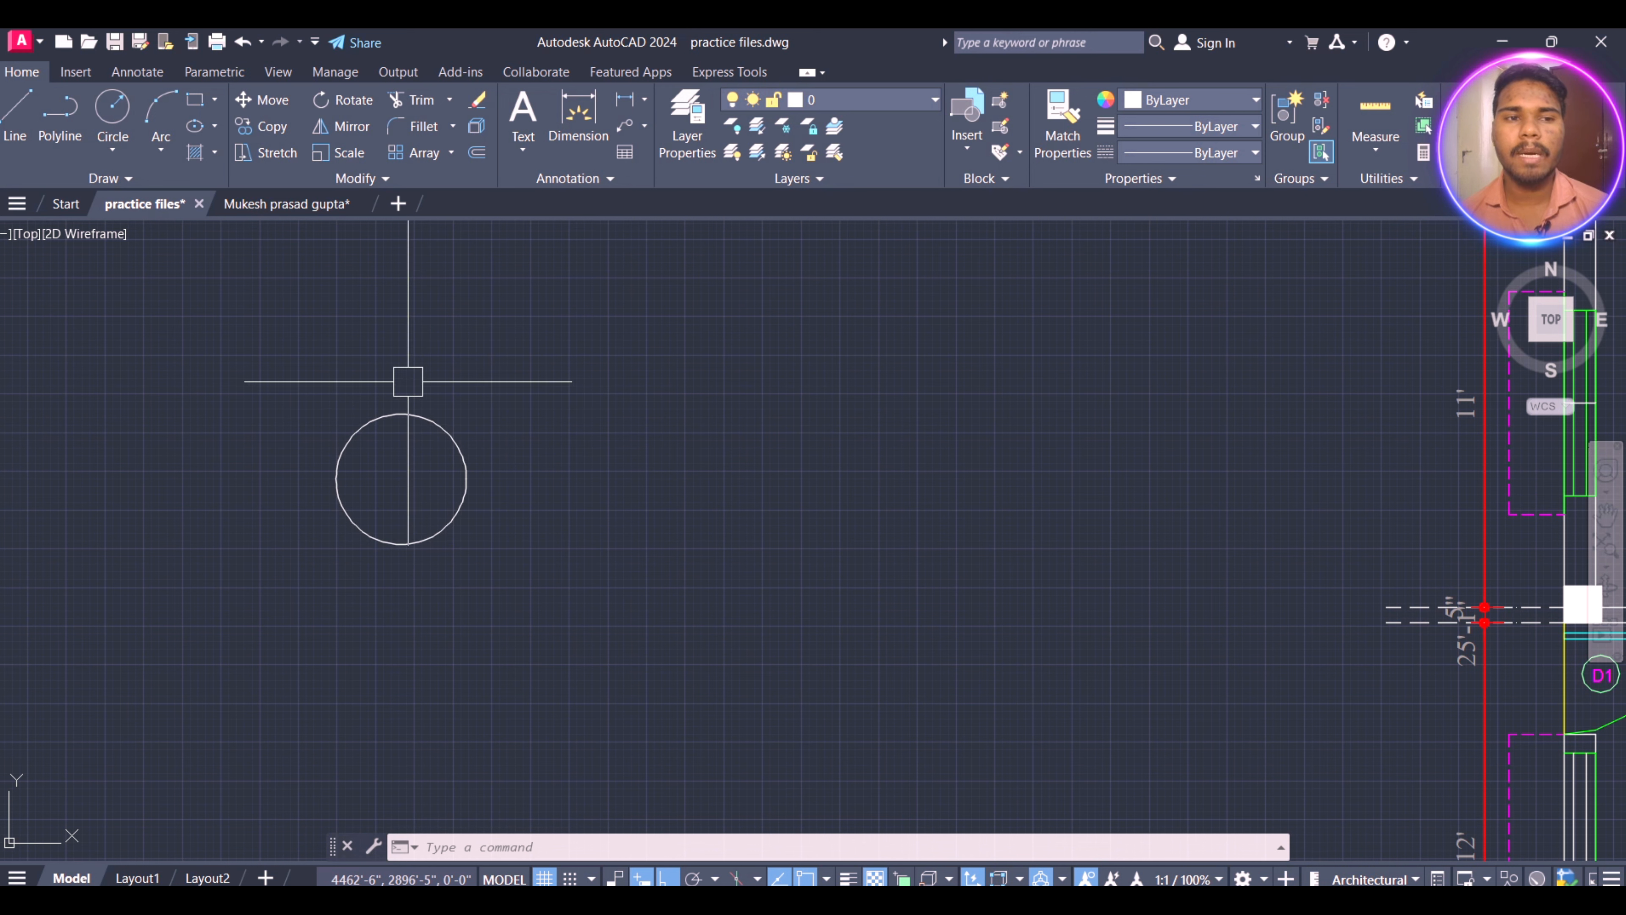
click(255, 103)
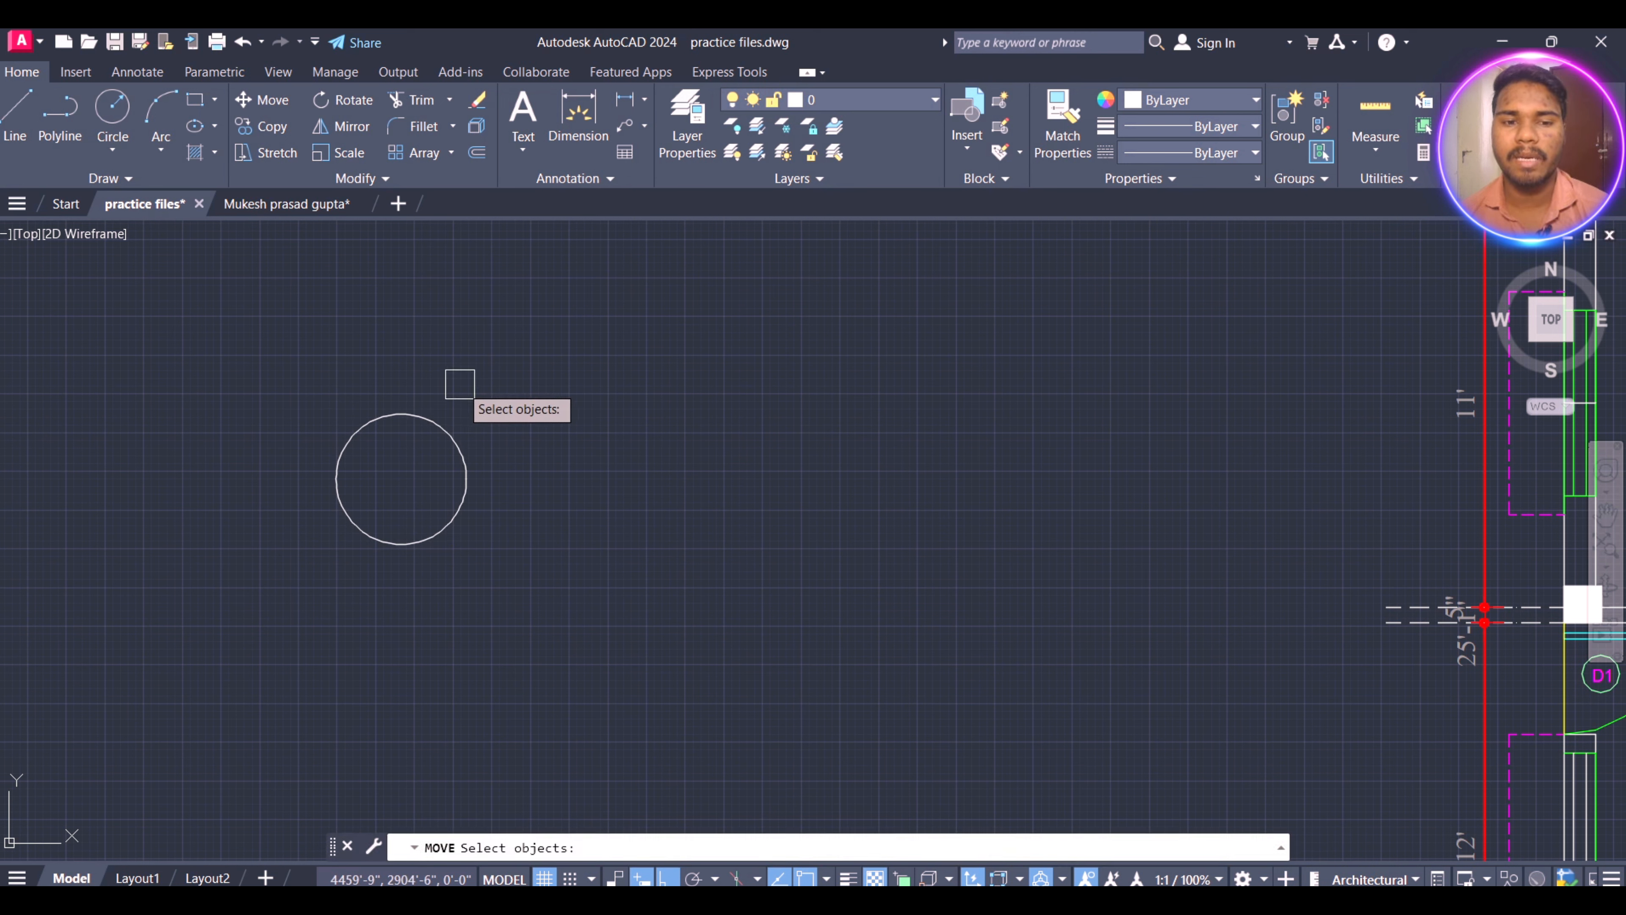
key(Return)
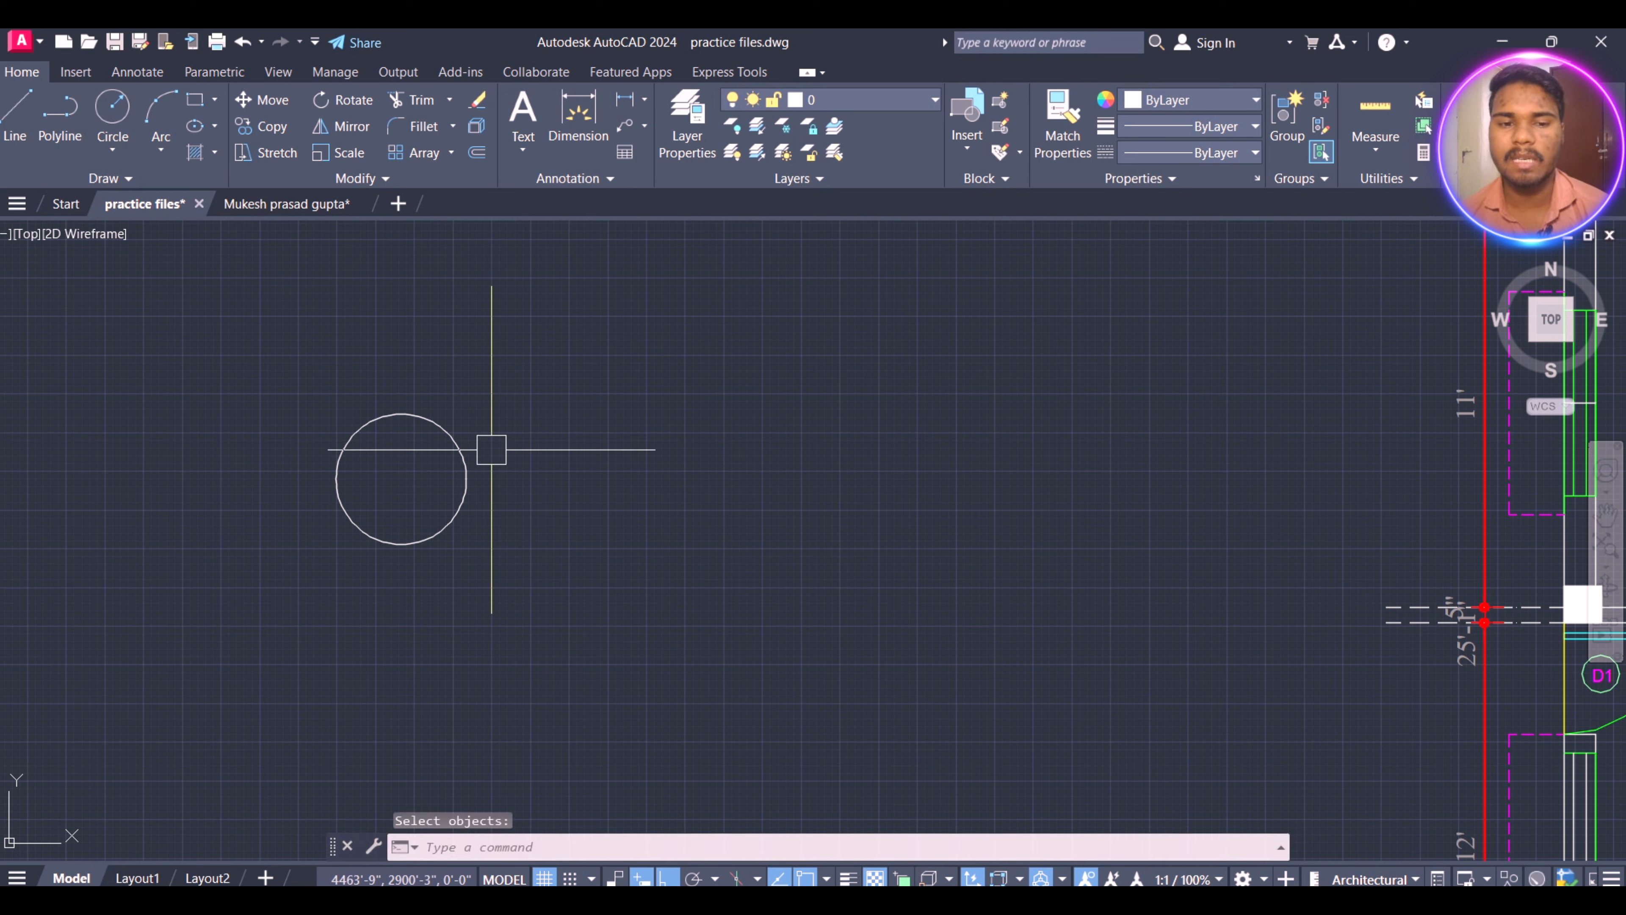
- Move the circle by its center, with Ortho off, to the empty area just left of the floor plan's upper bedroom
key(Return)
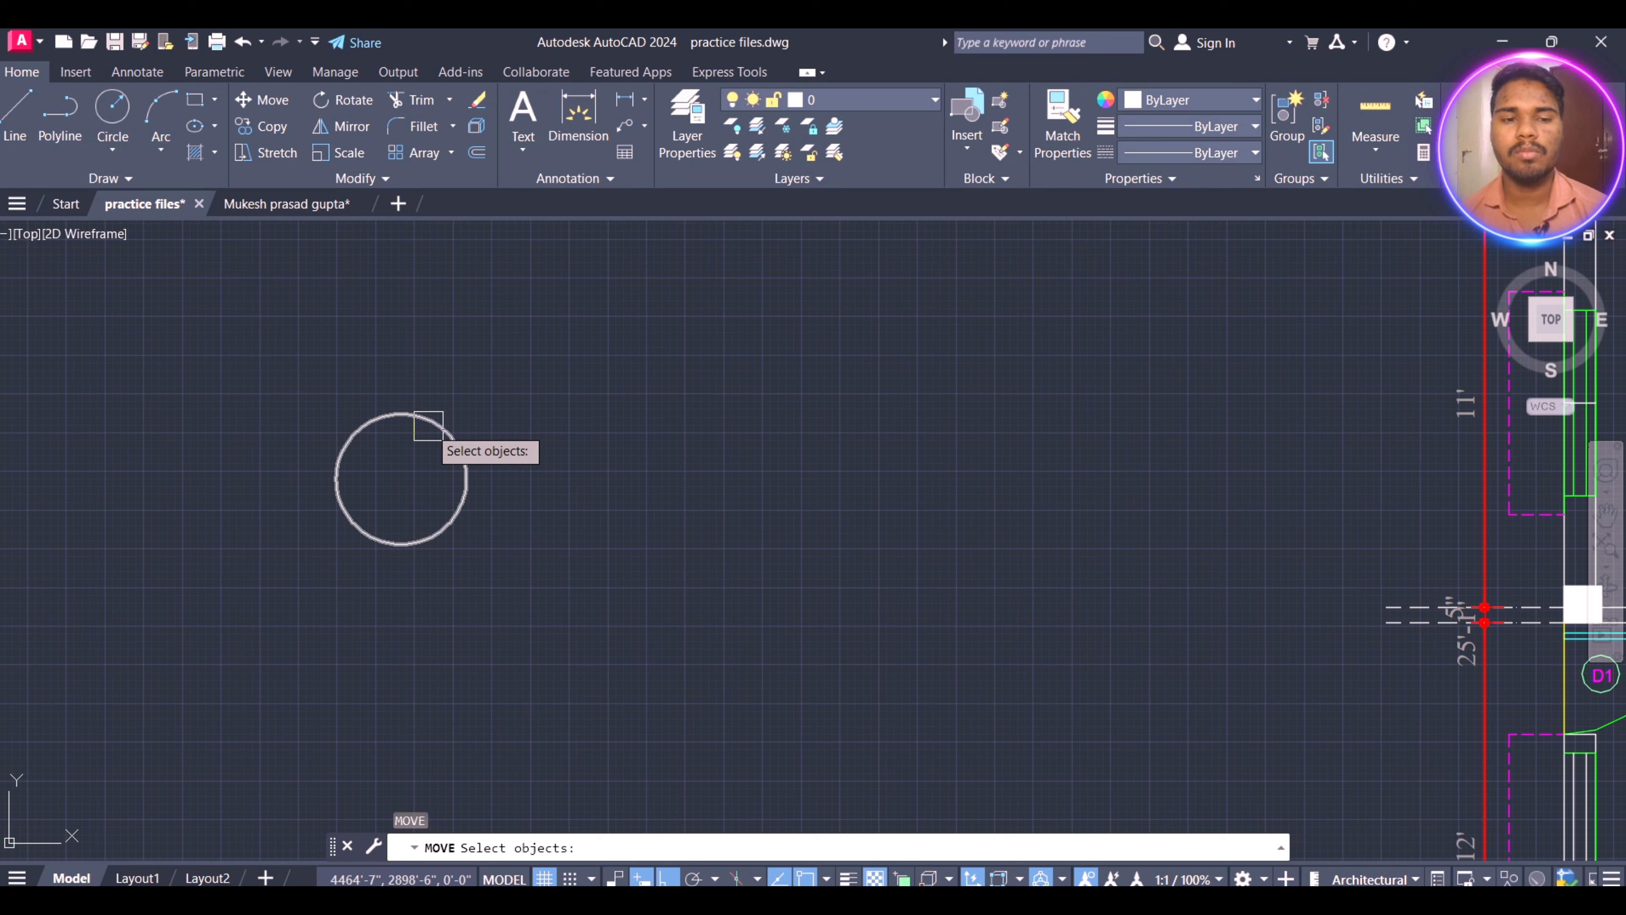
click(617, 356)
click(71, 735)
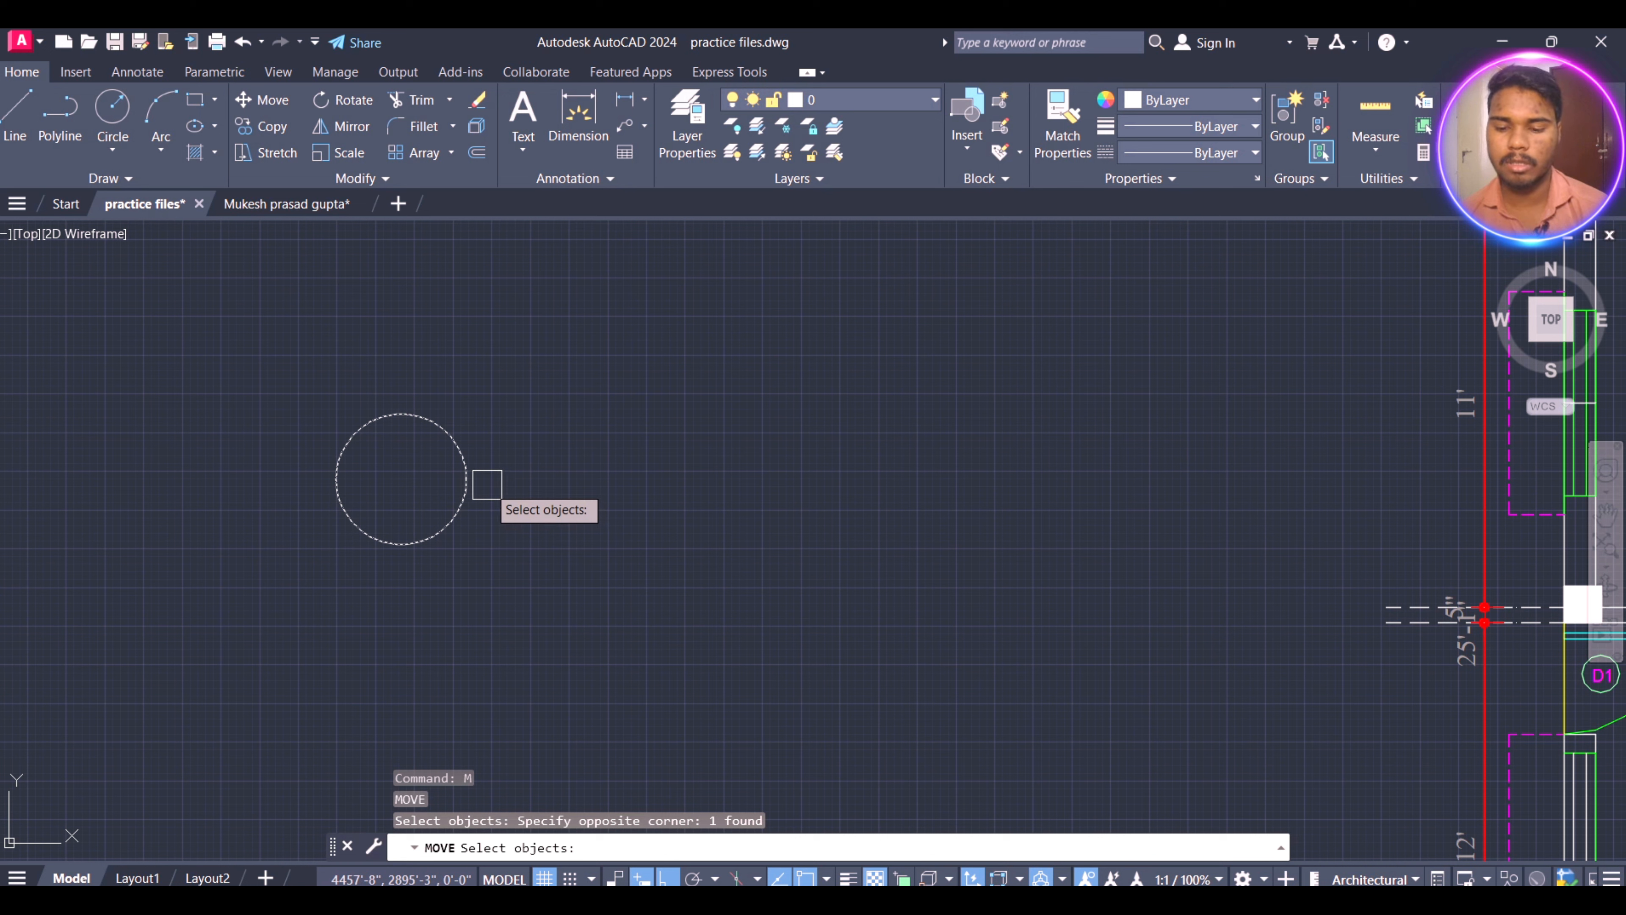
key(Return)
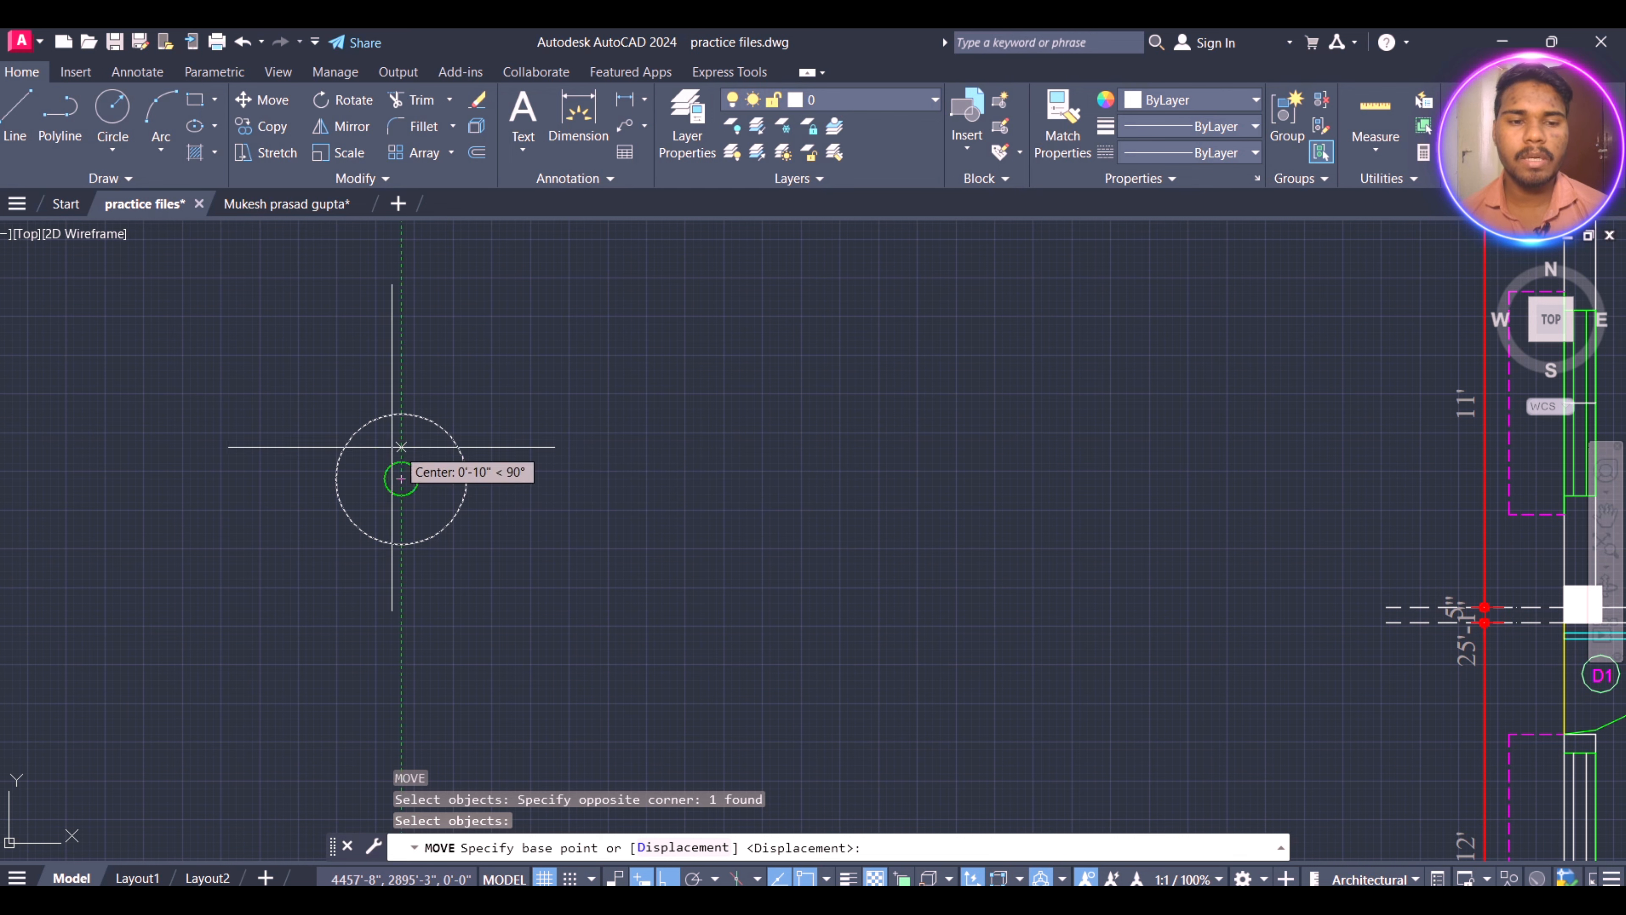
click(401, 477)
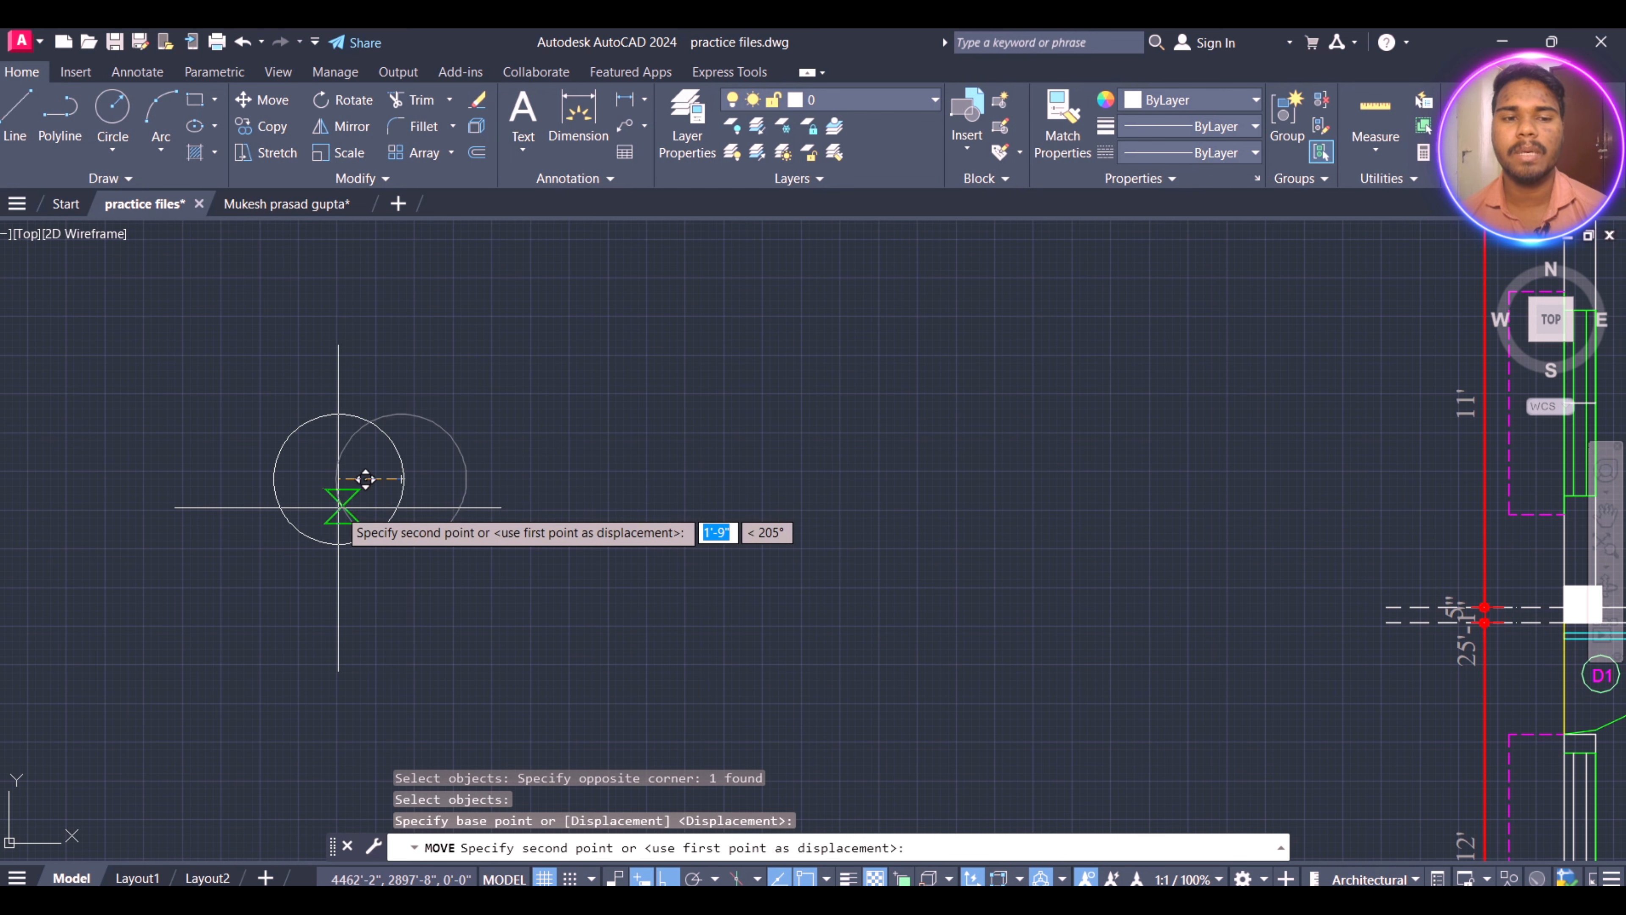
scroll(346, 487, down, 2)
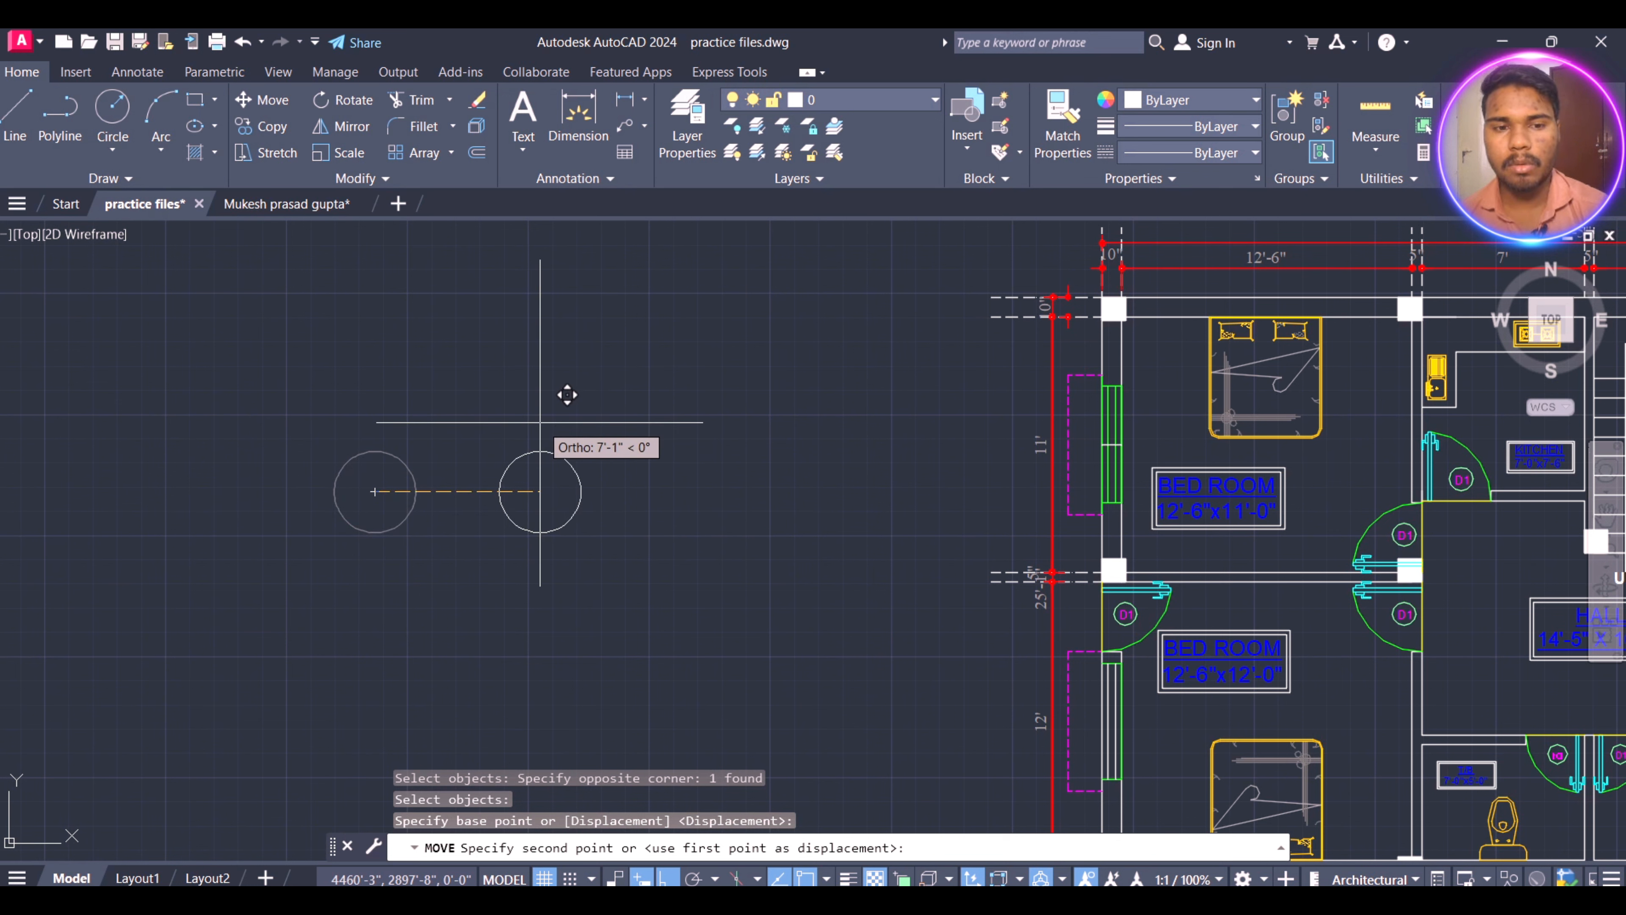
key(F8)
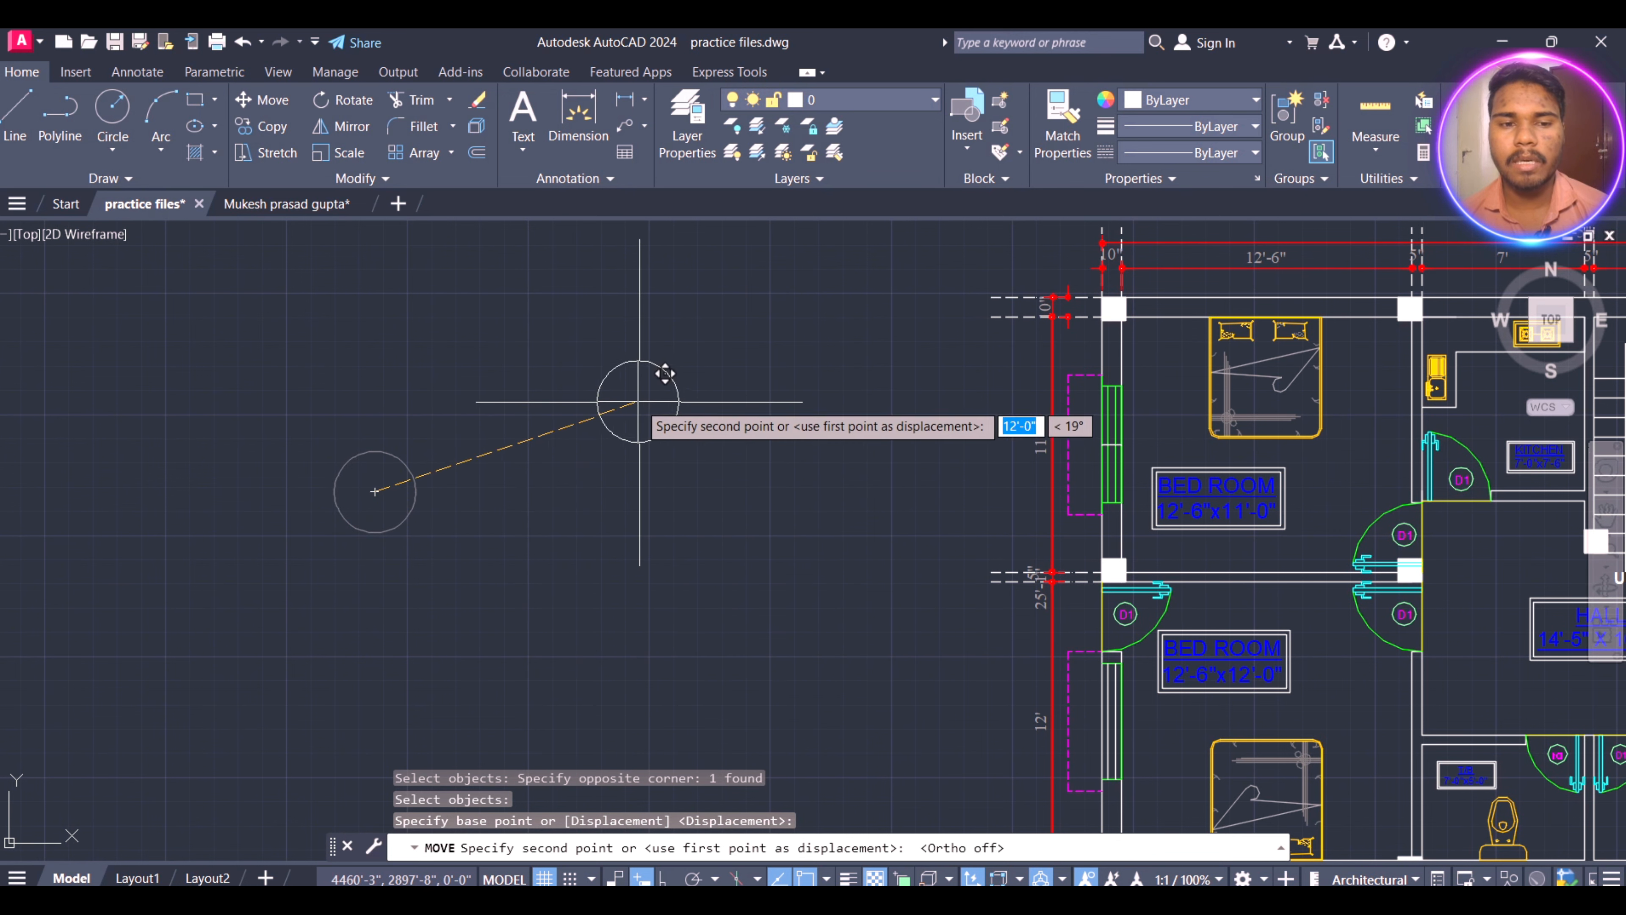
click(938, 378)
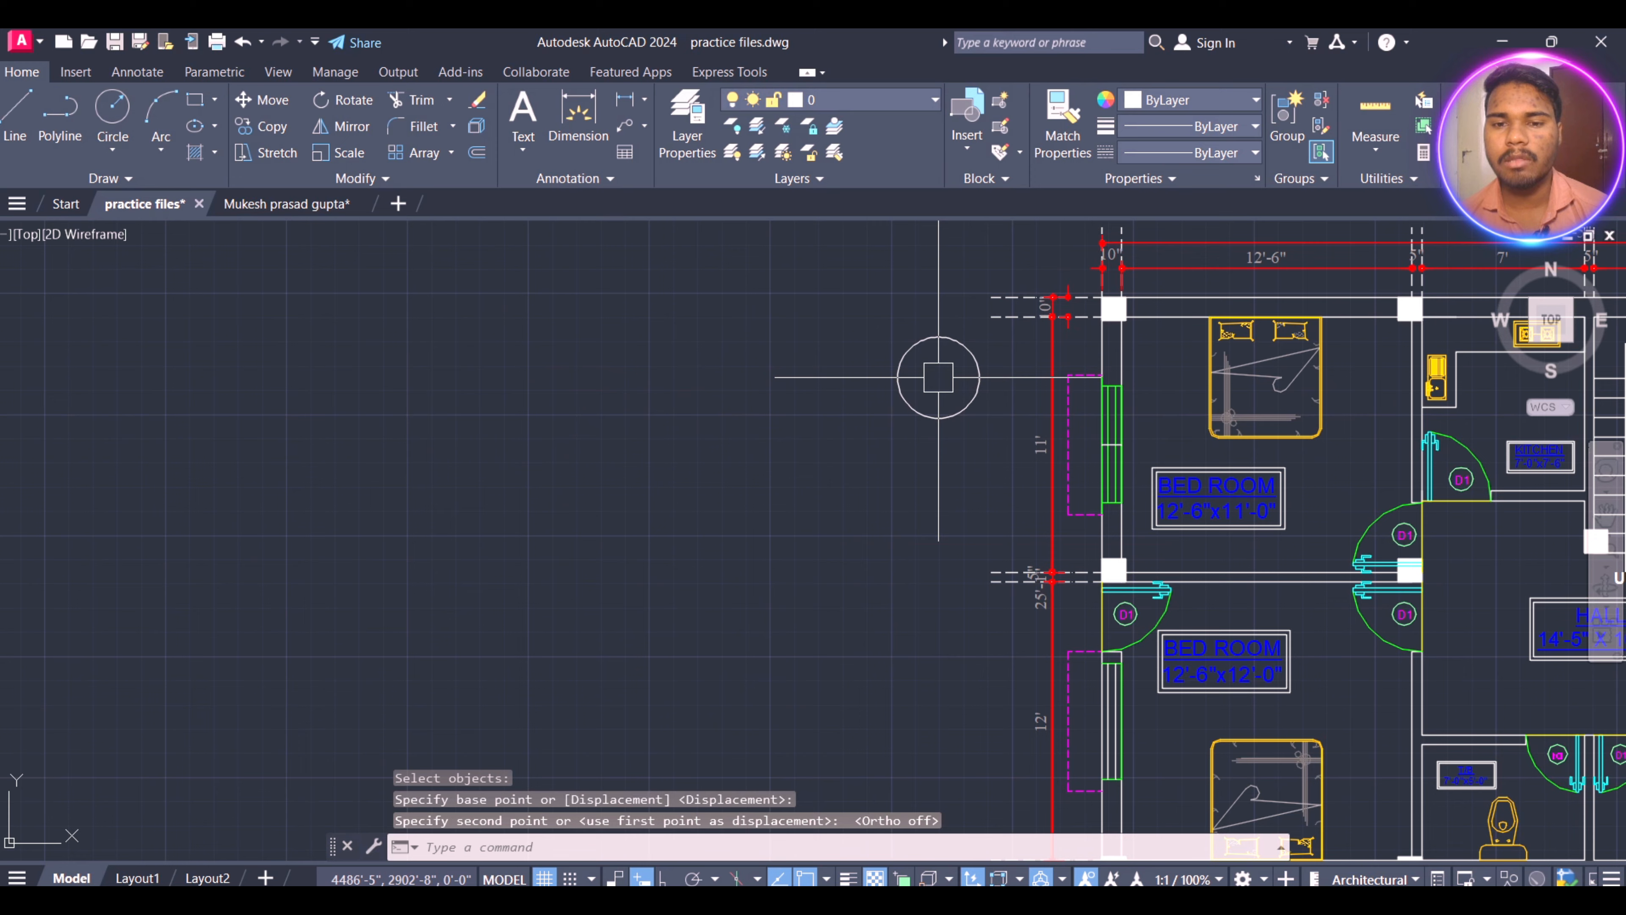
- Draw a rectangle slightly larger than the circle in the empty area to the circle's left
scroll(529, 528, down, 2)
scroll(622, 476, up, 3)
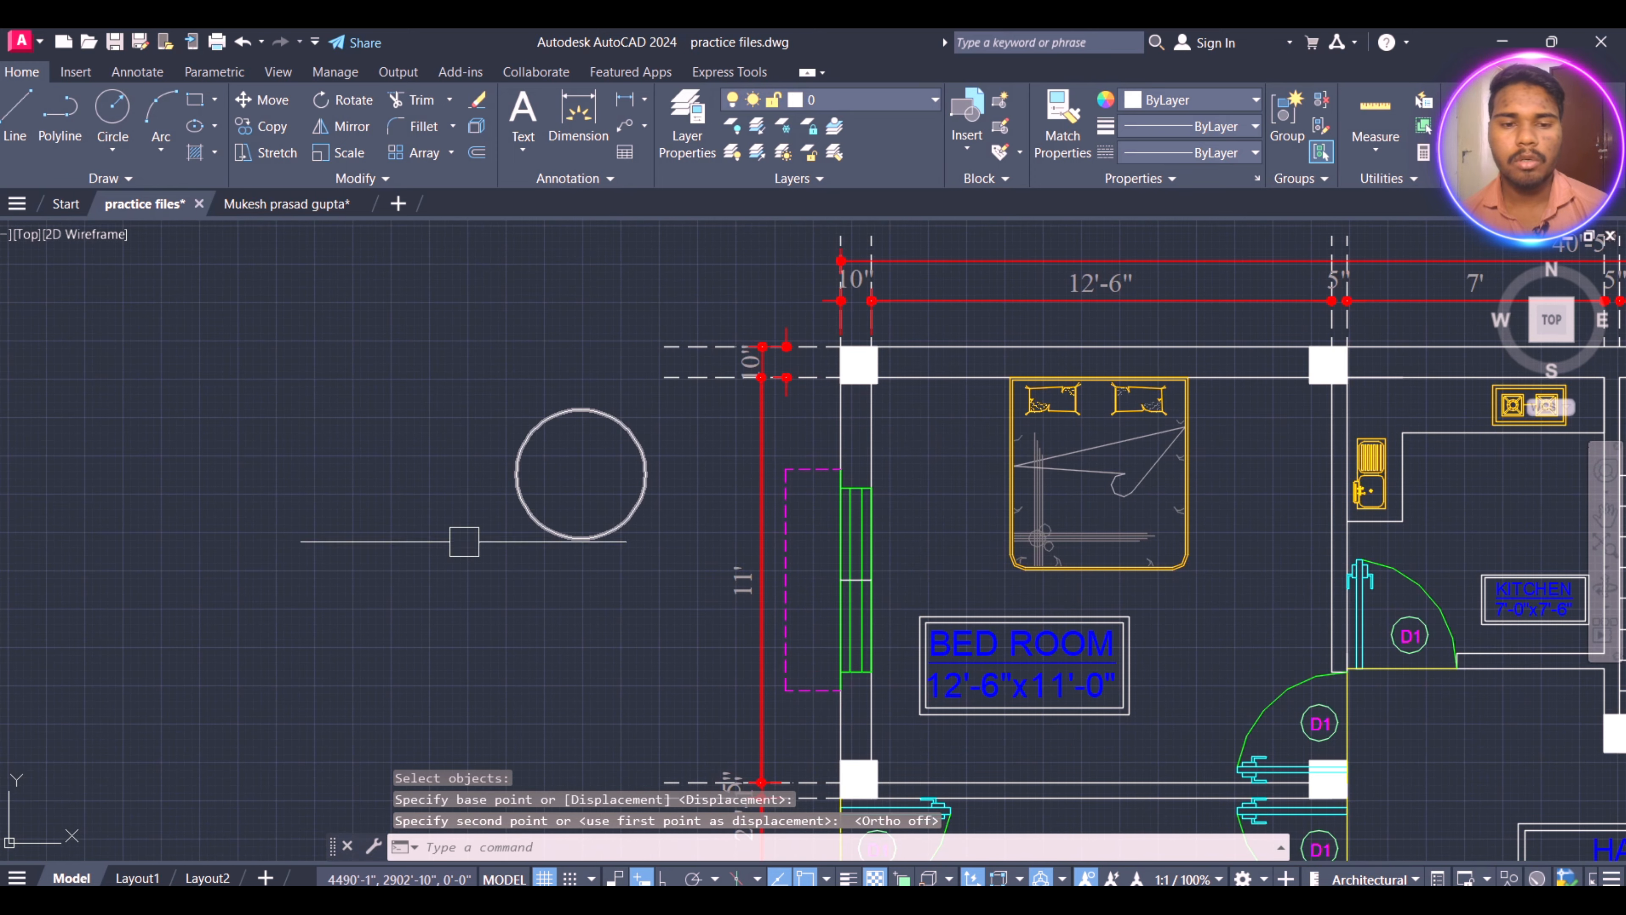
scroll(464, 542, down, 3)
scroll(779, 449, up, 3)
text(rec)
key(Return)
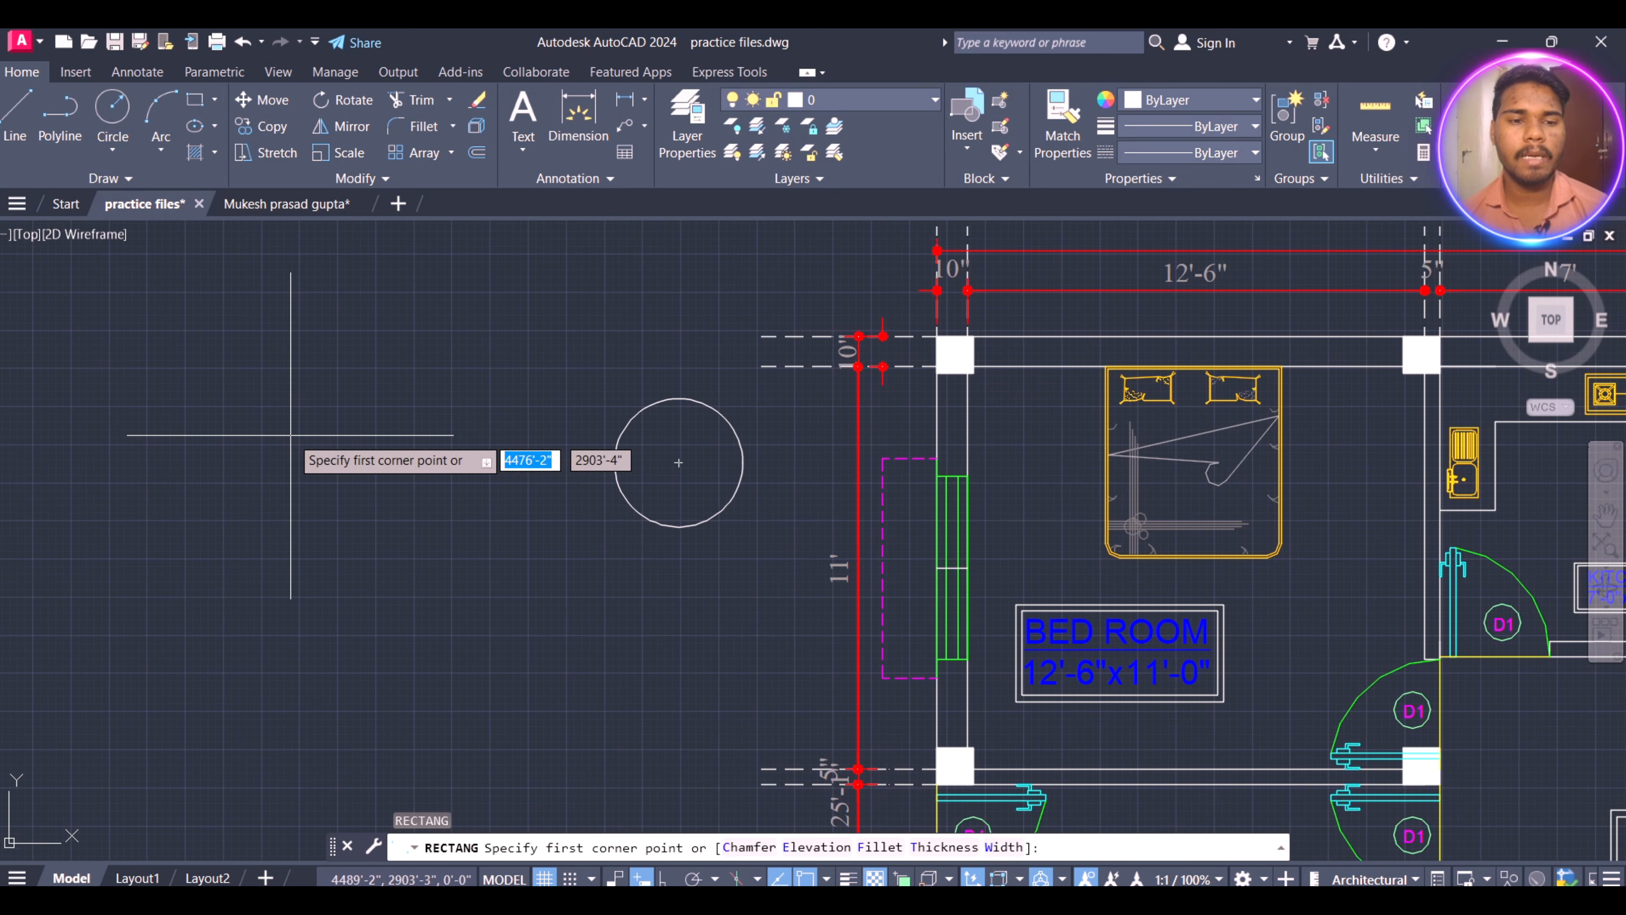
click(202, 435)
click(339, 583)
key(Return)
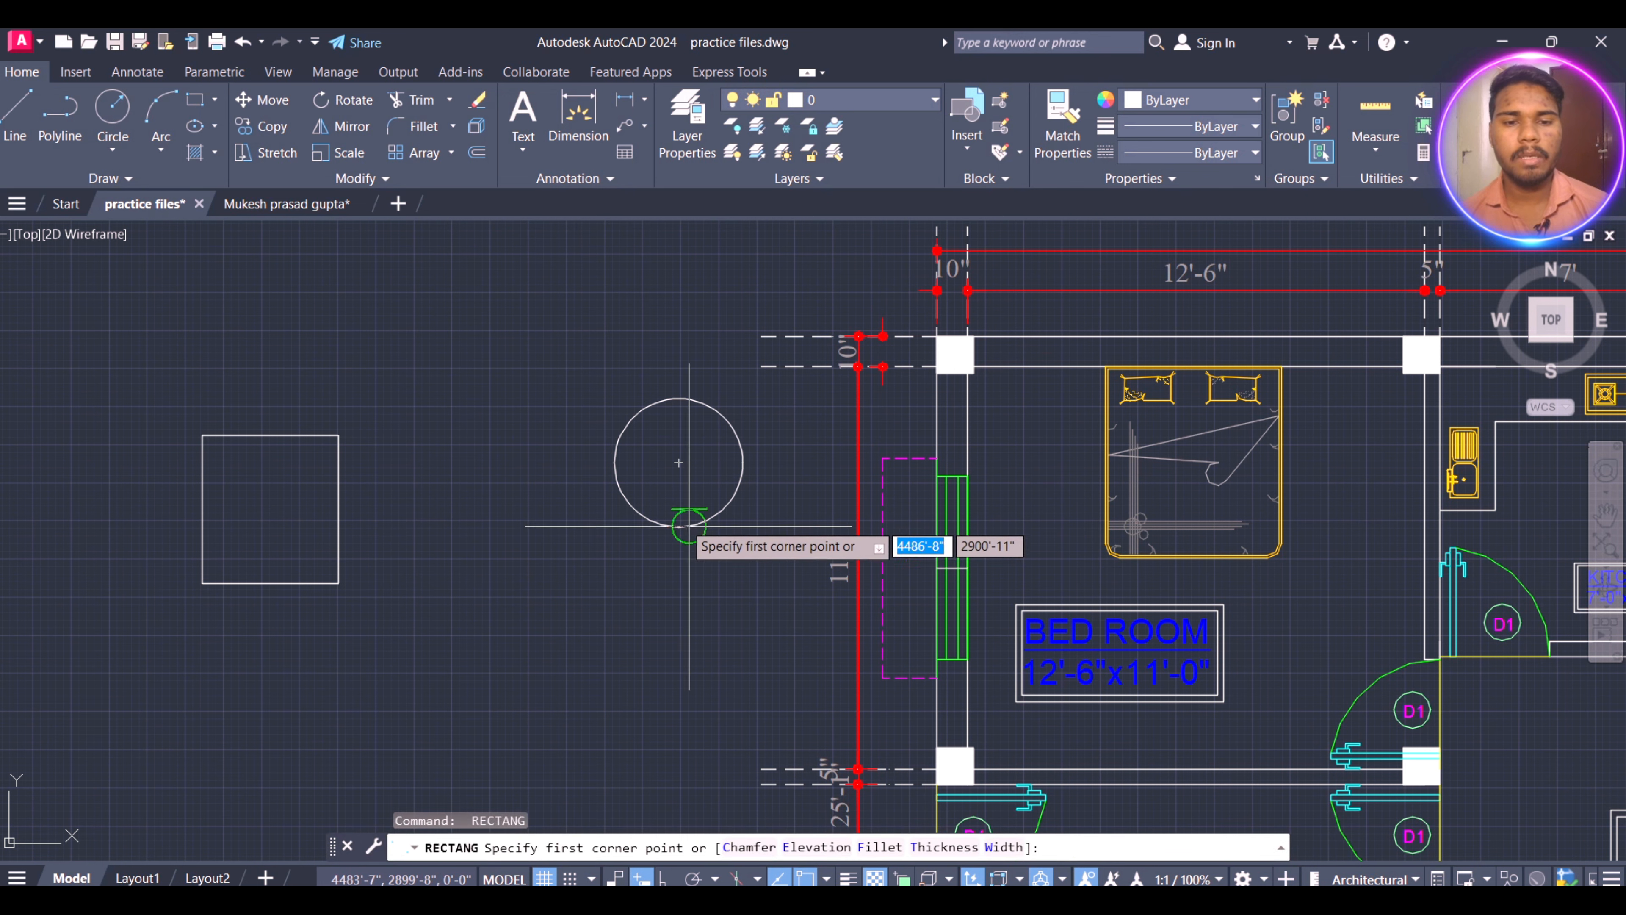
key(Return)
click(688, 526)
key(Escape)
key(Escape)
key(Escape)
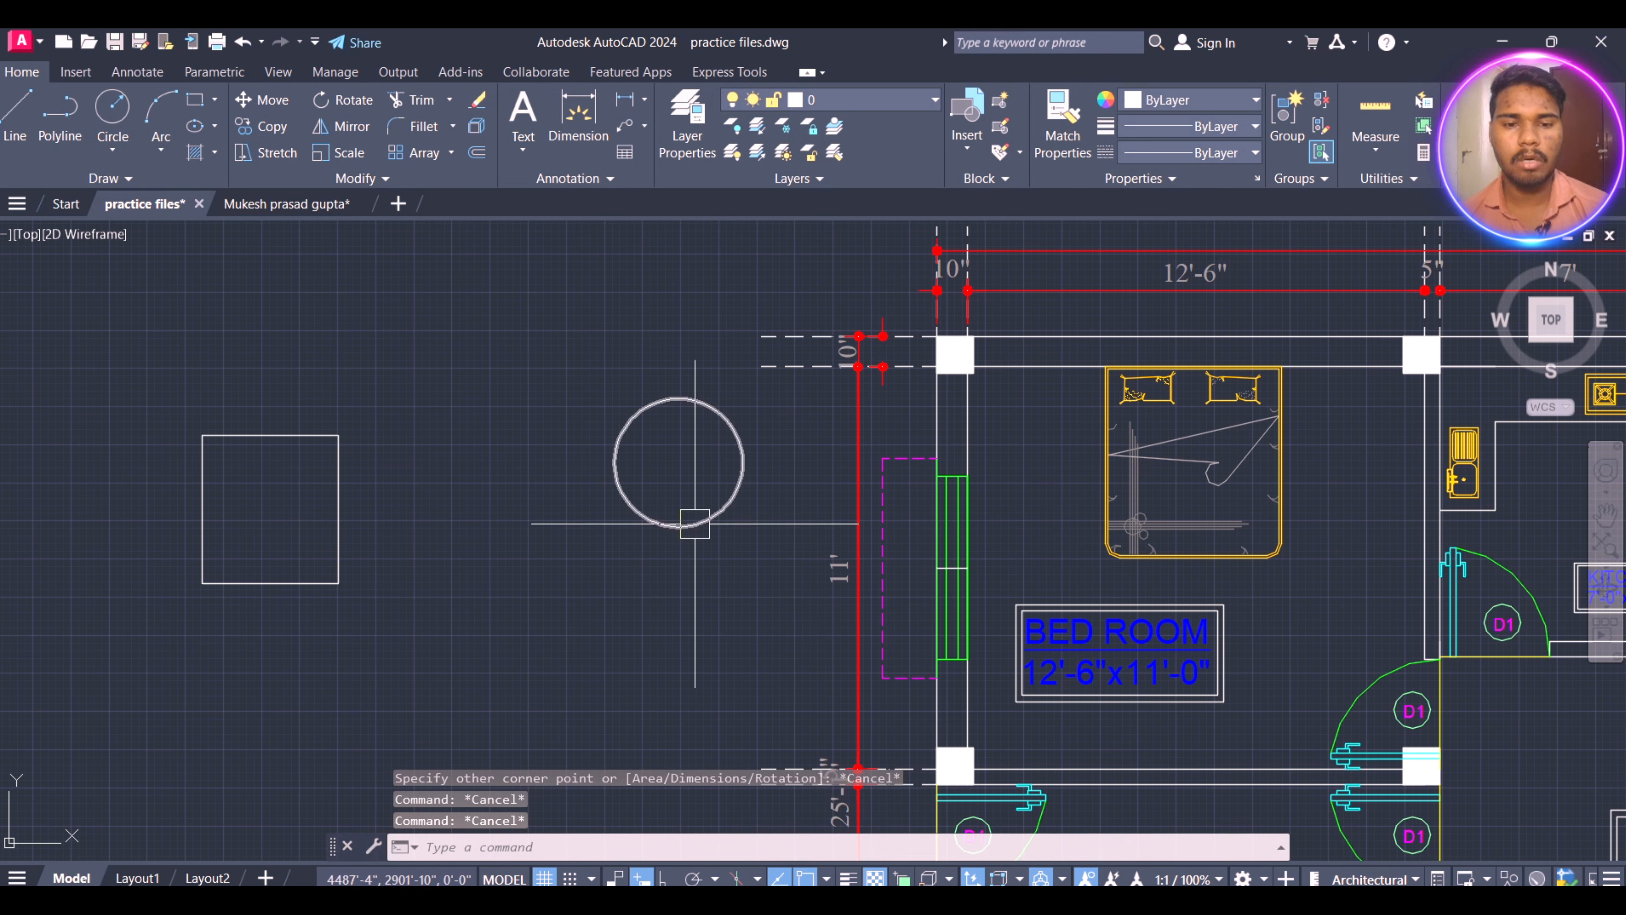
- Move the circle from its center point to the geometric center of the rectangle
click(695, 523)
text(m)
key(Return)
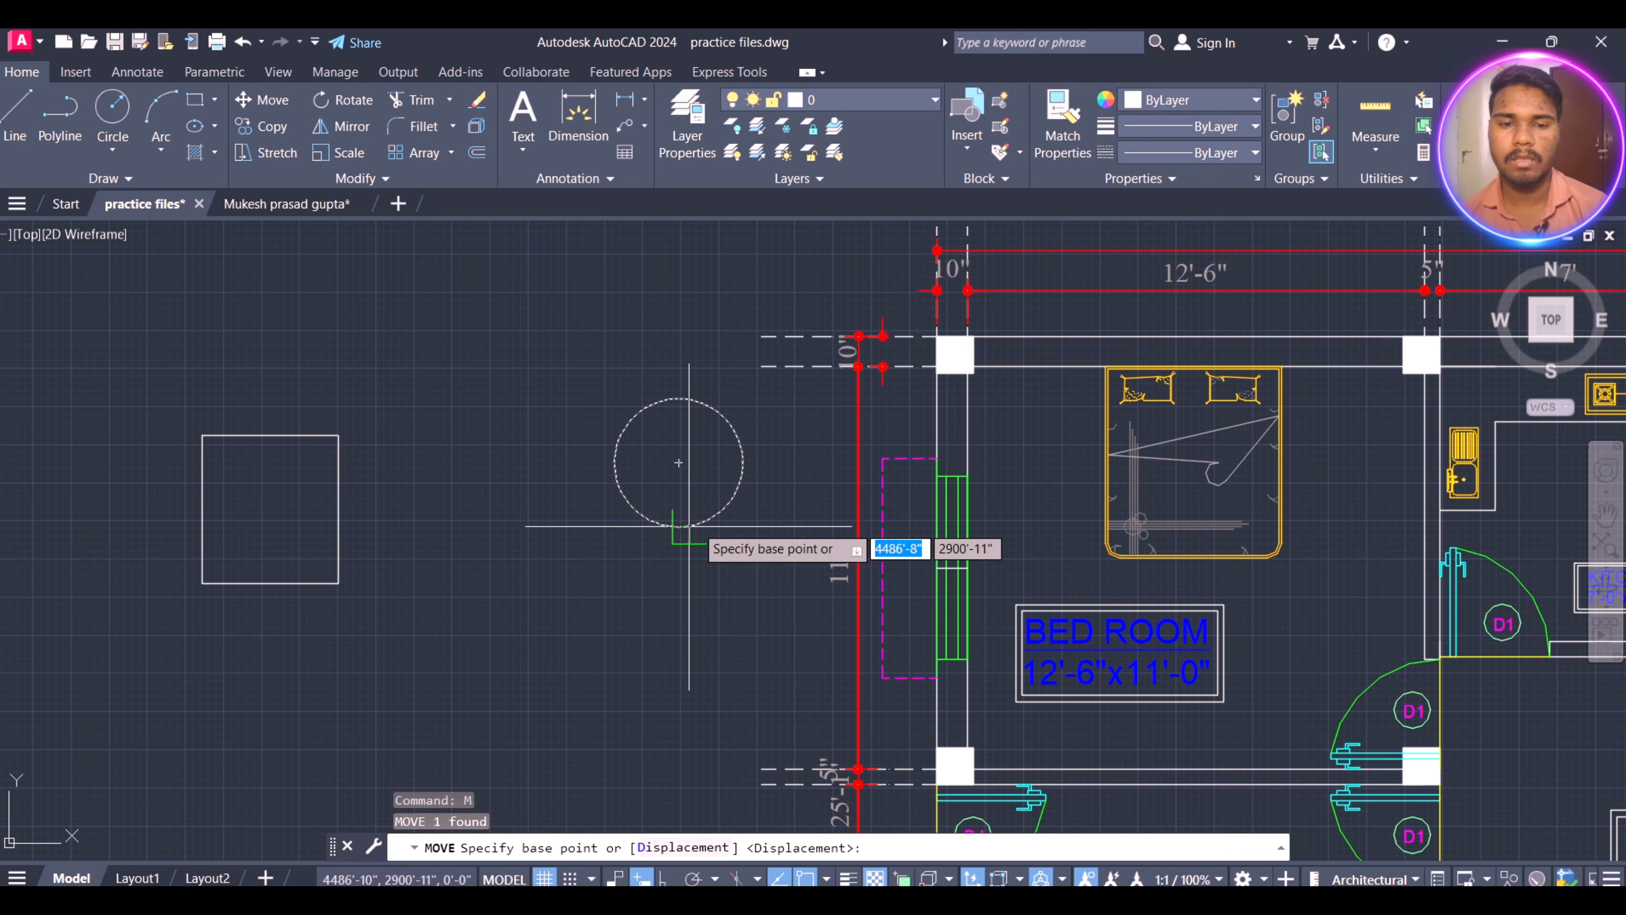
click(679, 463)
click(270, 510)
key(Escape)
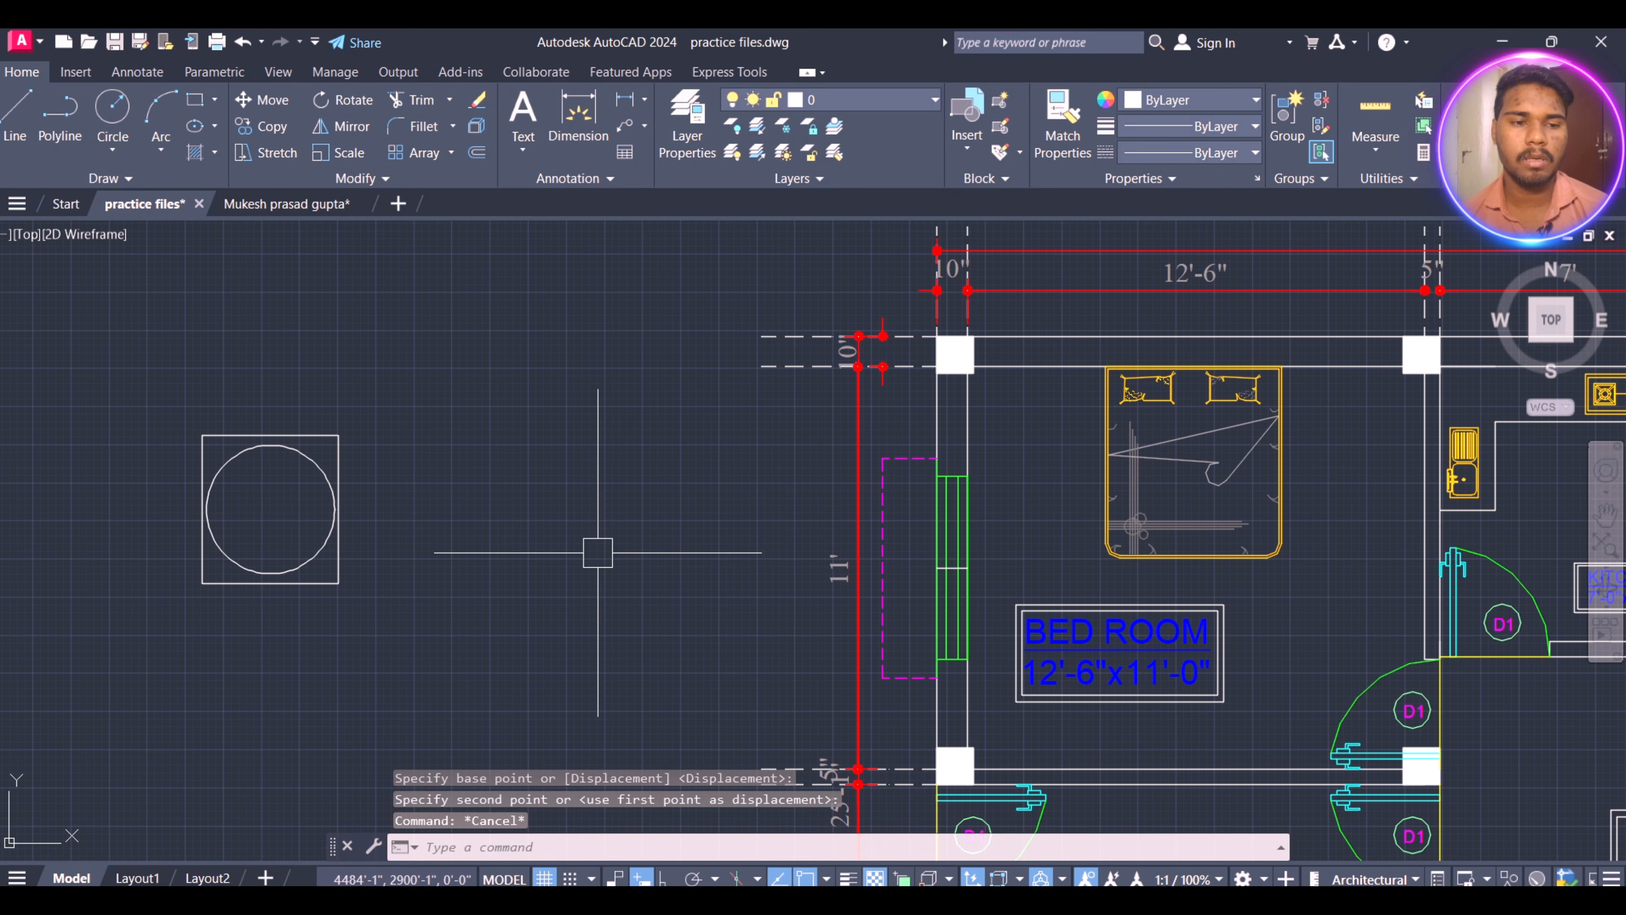
- Draw a vertical line about 16'-5" long, with Ortho on, to the left of the rectangle and circle
scroll(512, 561, down, 3)
scroll(492, 564, up, 1)
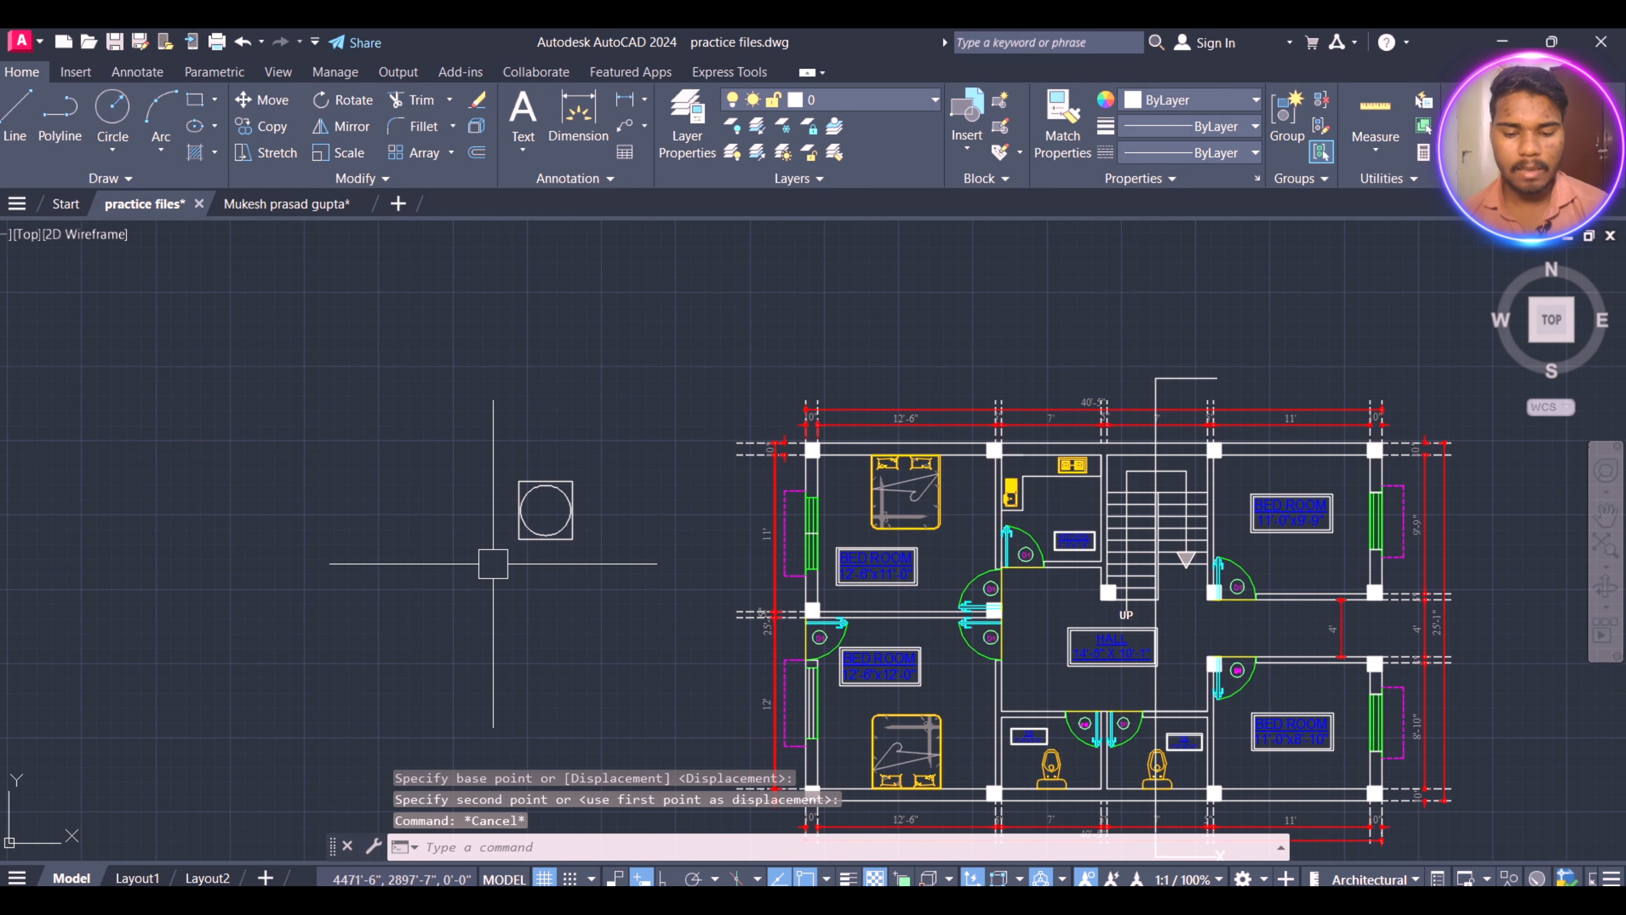
text(l)
key(Return)
click(319, 442)
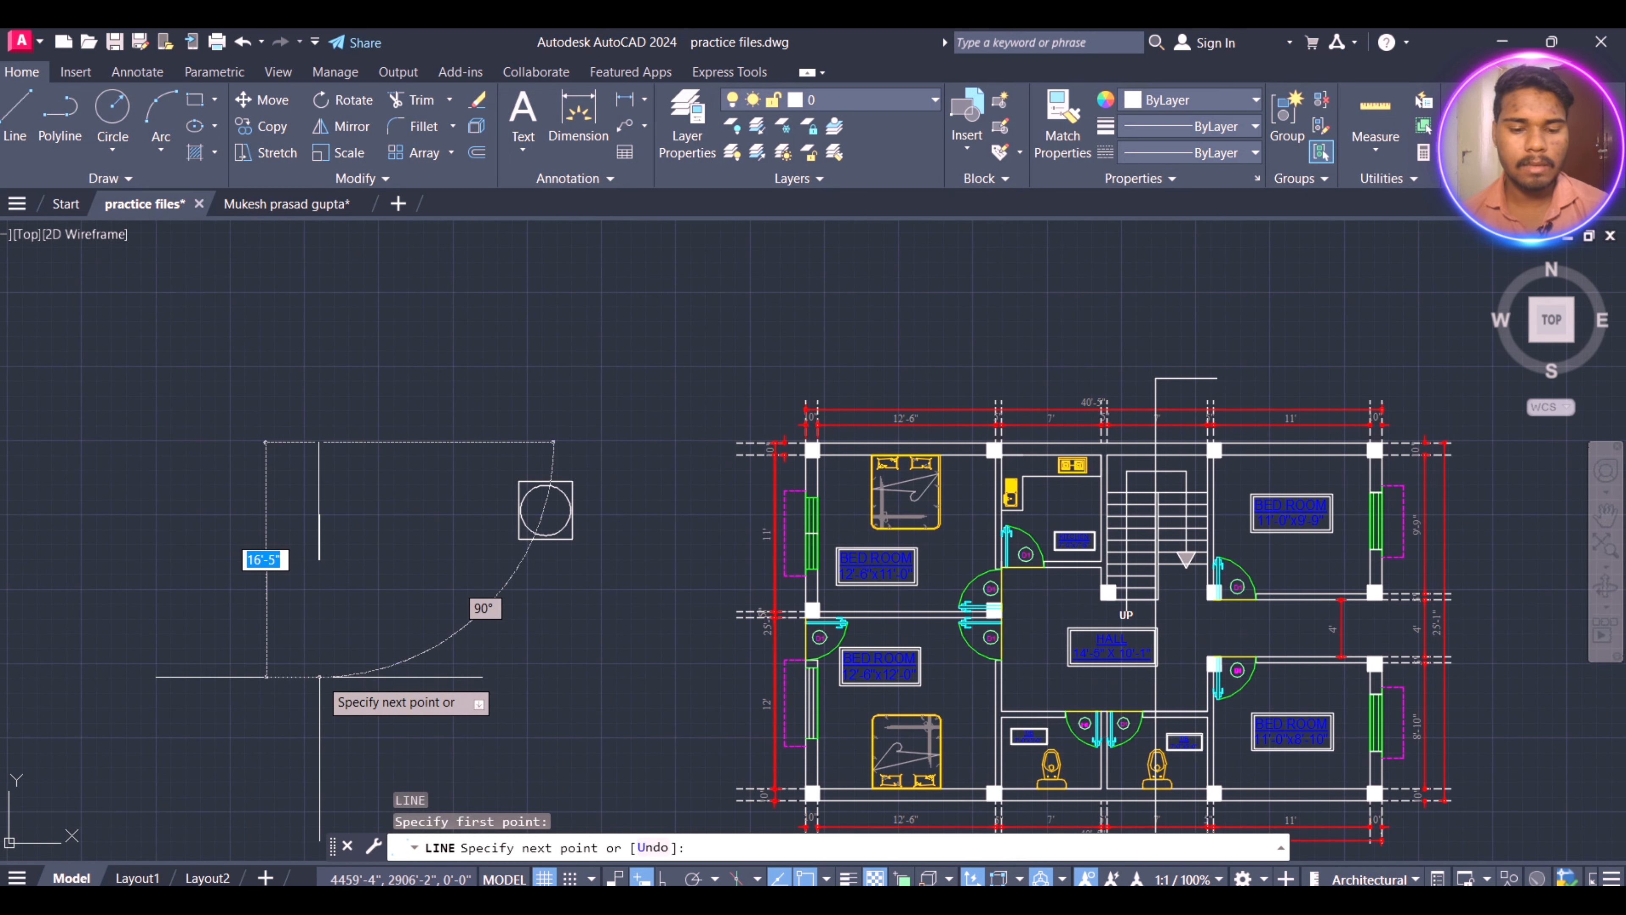
click(319, 676)
key(Escape)
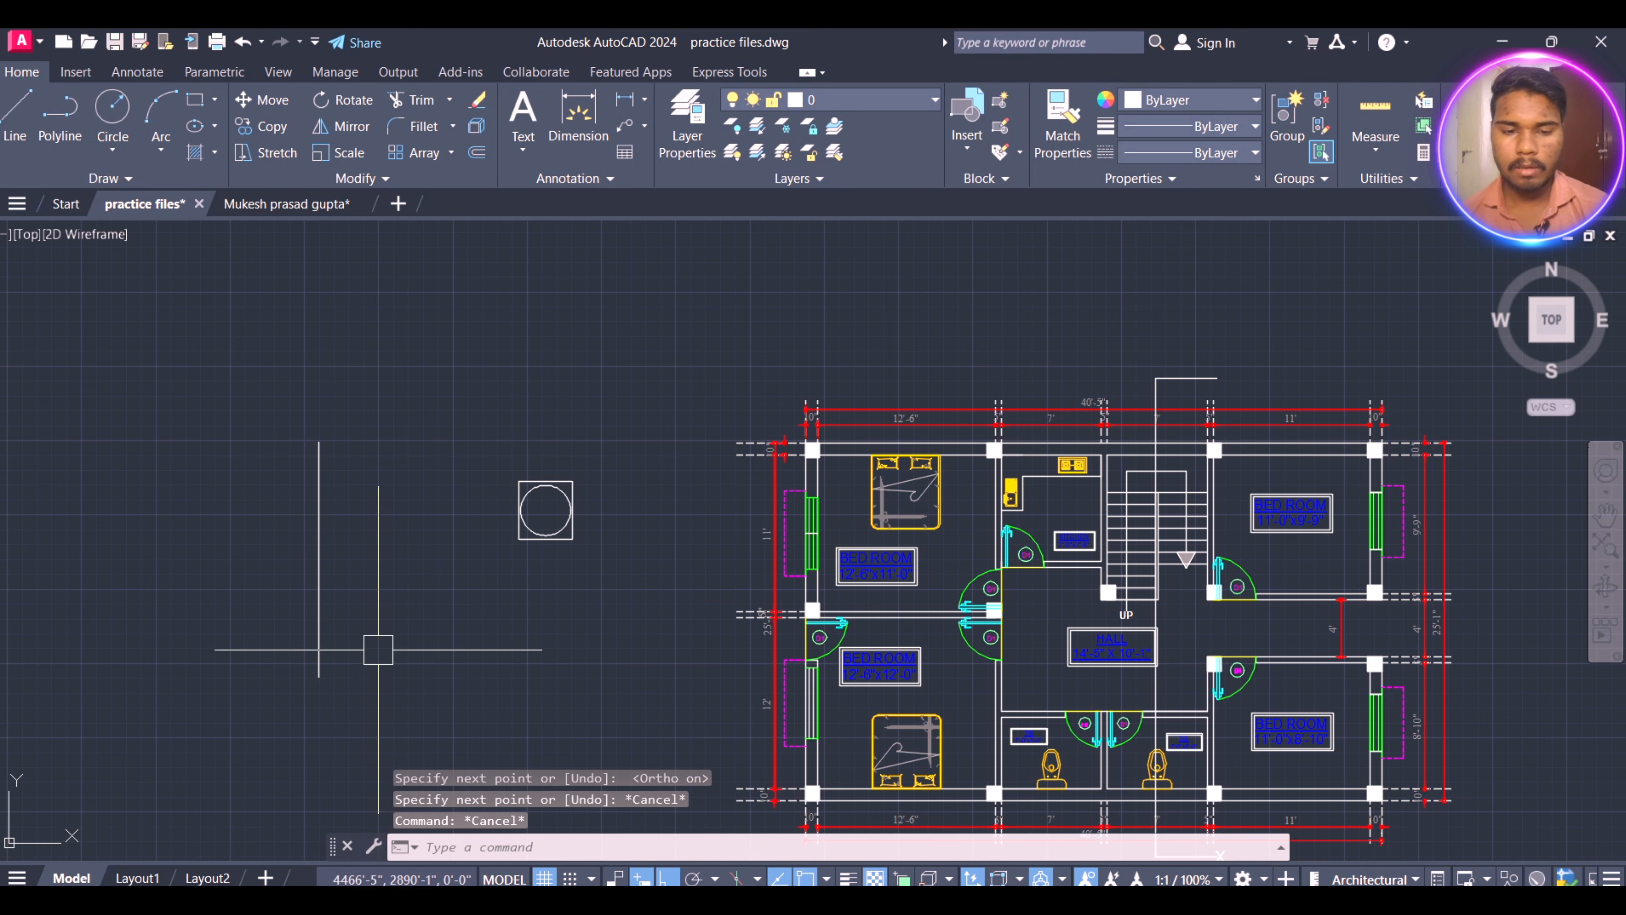
- Draw a horizontal line across the vertical line so that the two form a cross
text(l)
key(Return)
click(219, 535)
click(416, 535)
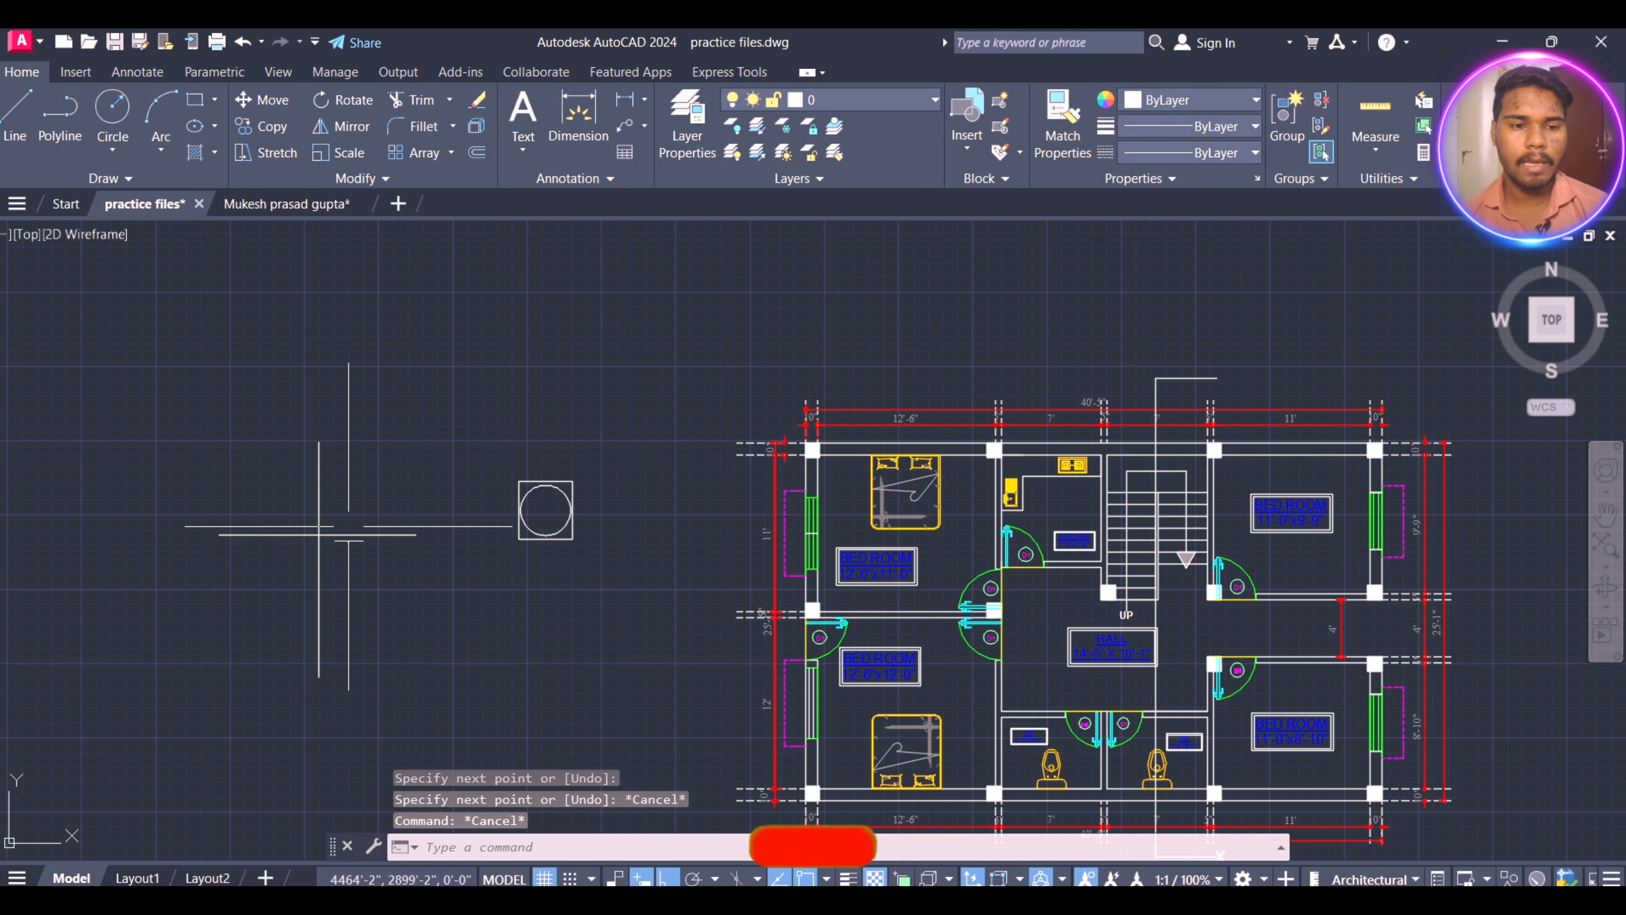
- Move the rectangle and circle together, with Ortho off, from their common center to the intersection of the crossing lines
scroll(348, 526, up, 4)
scroll(339, 564, up, 4)
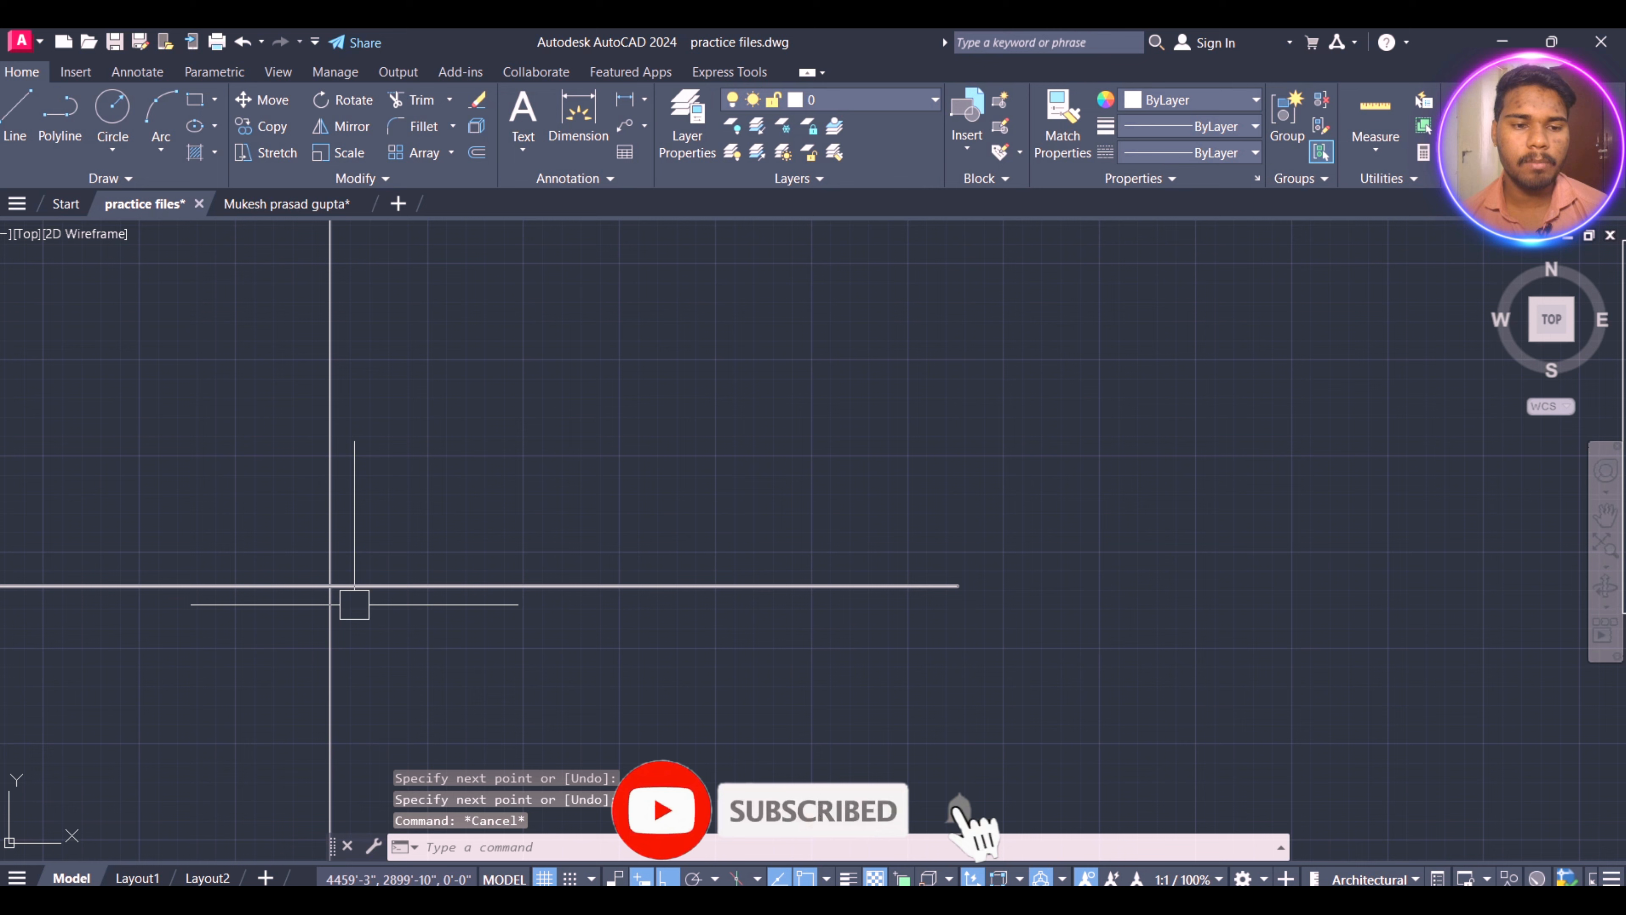
scroll(354, 603, down, 2)
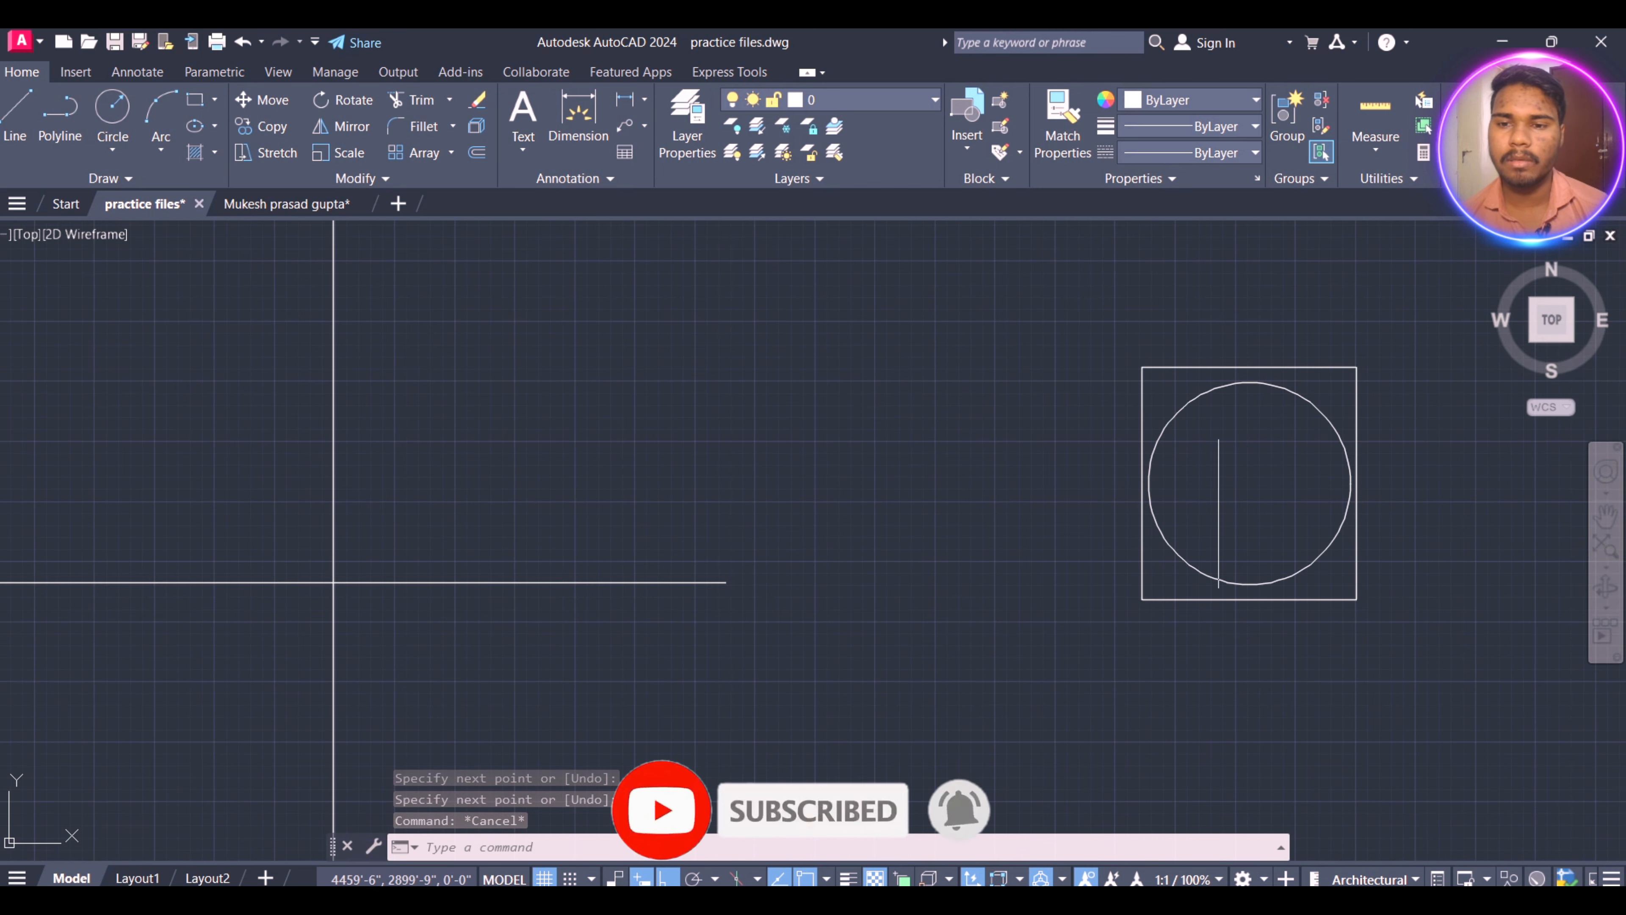
scroll(314, 576, down, 4)
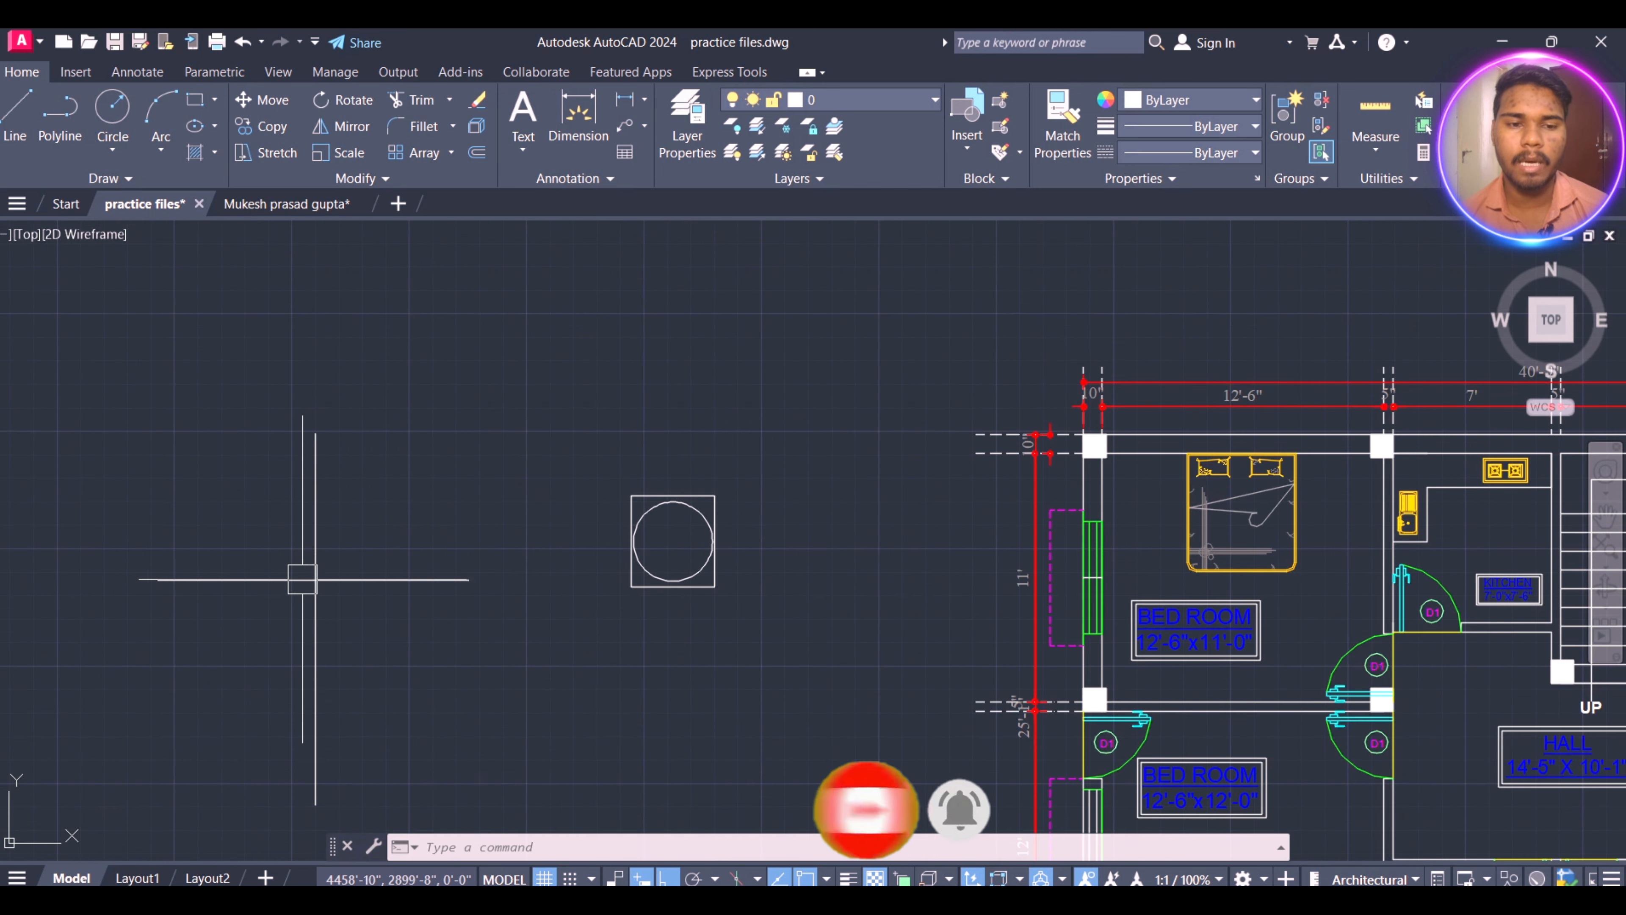
scroll(788, 581, up, 2)
click(864, 352)
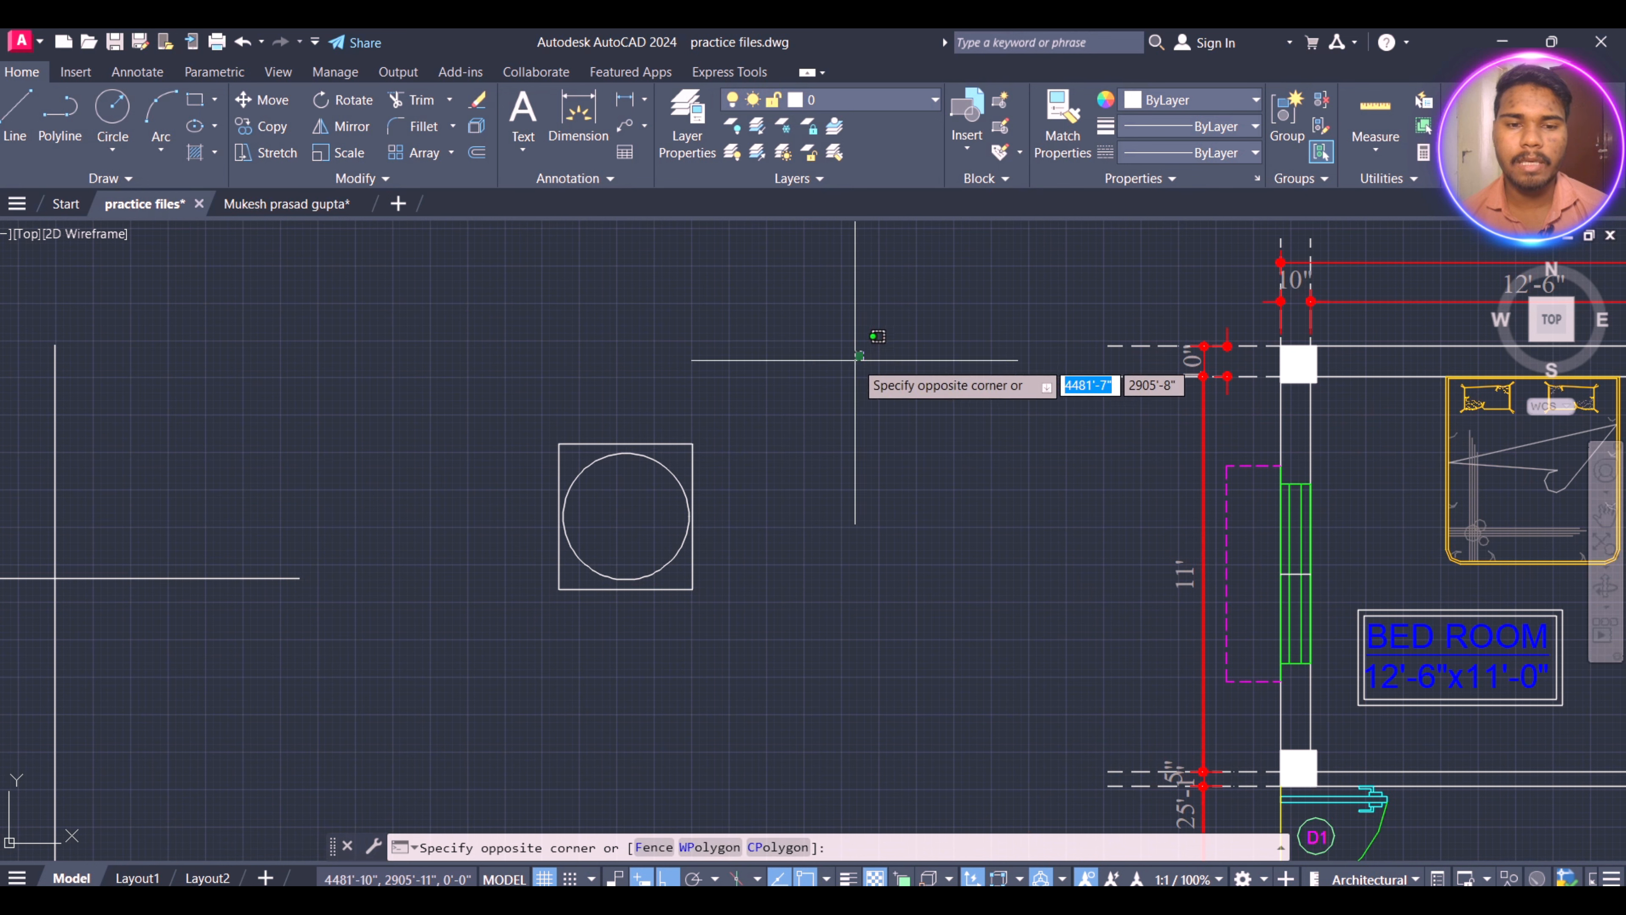
click(473, 614)
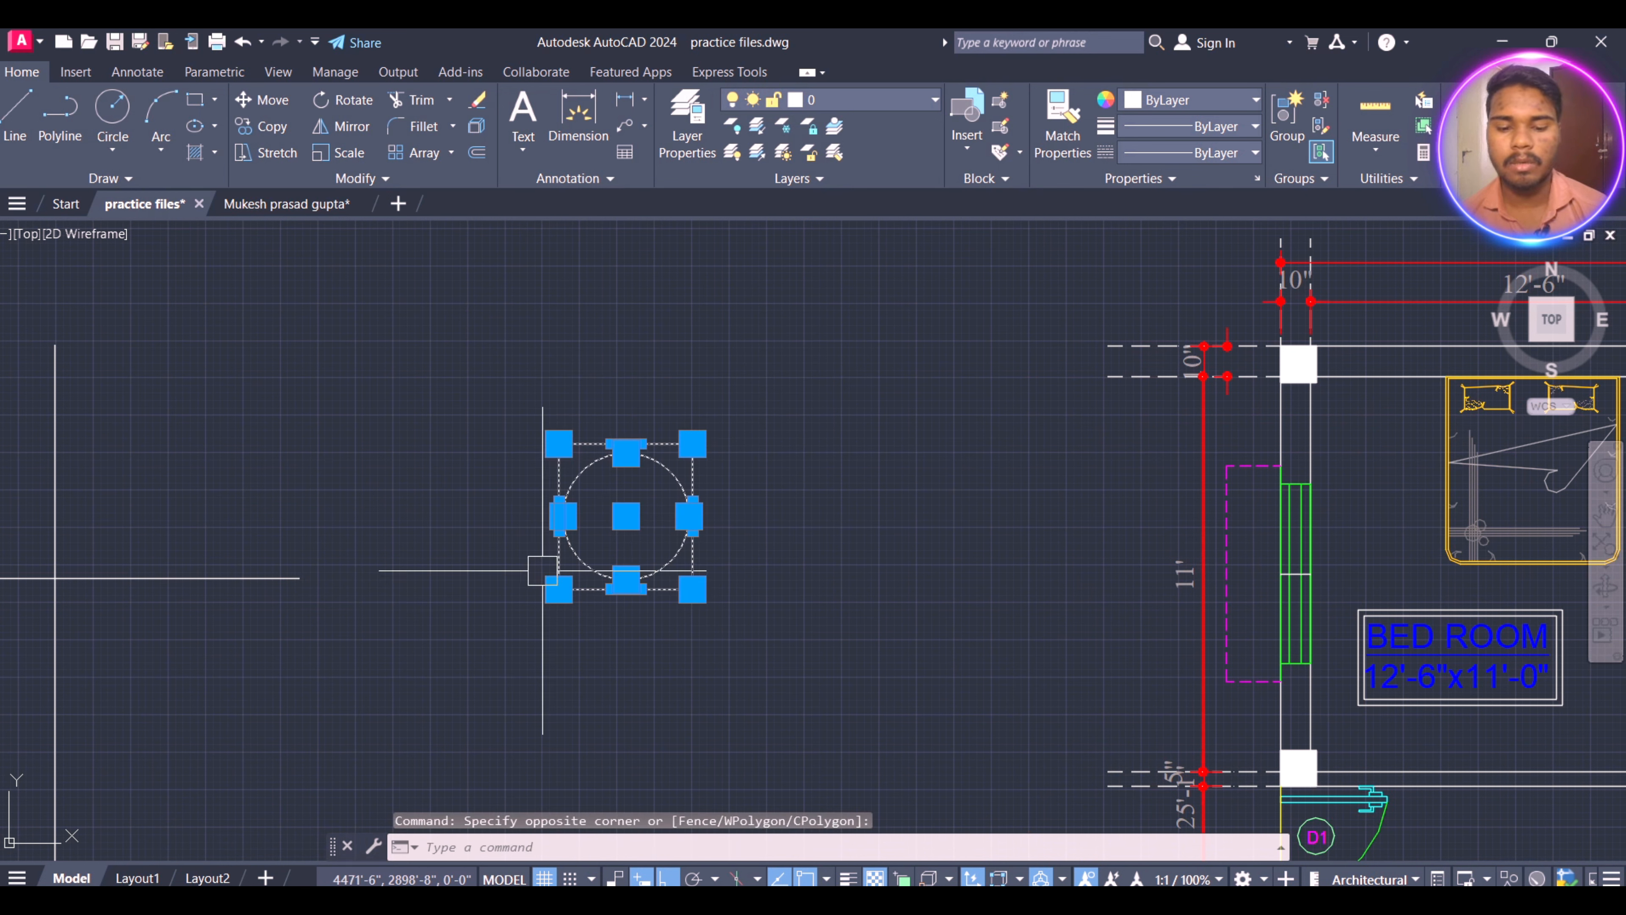
key(Return)
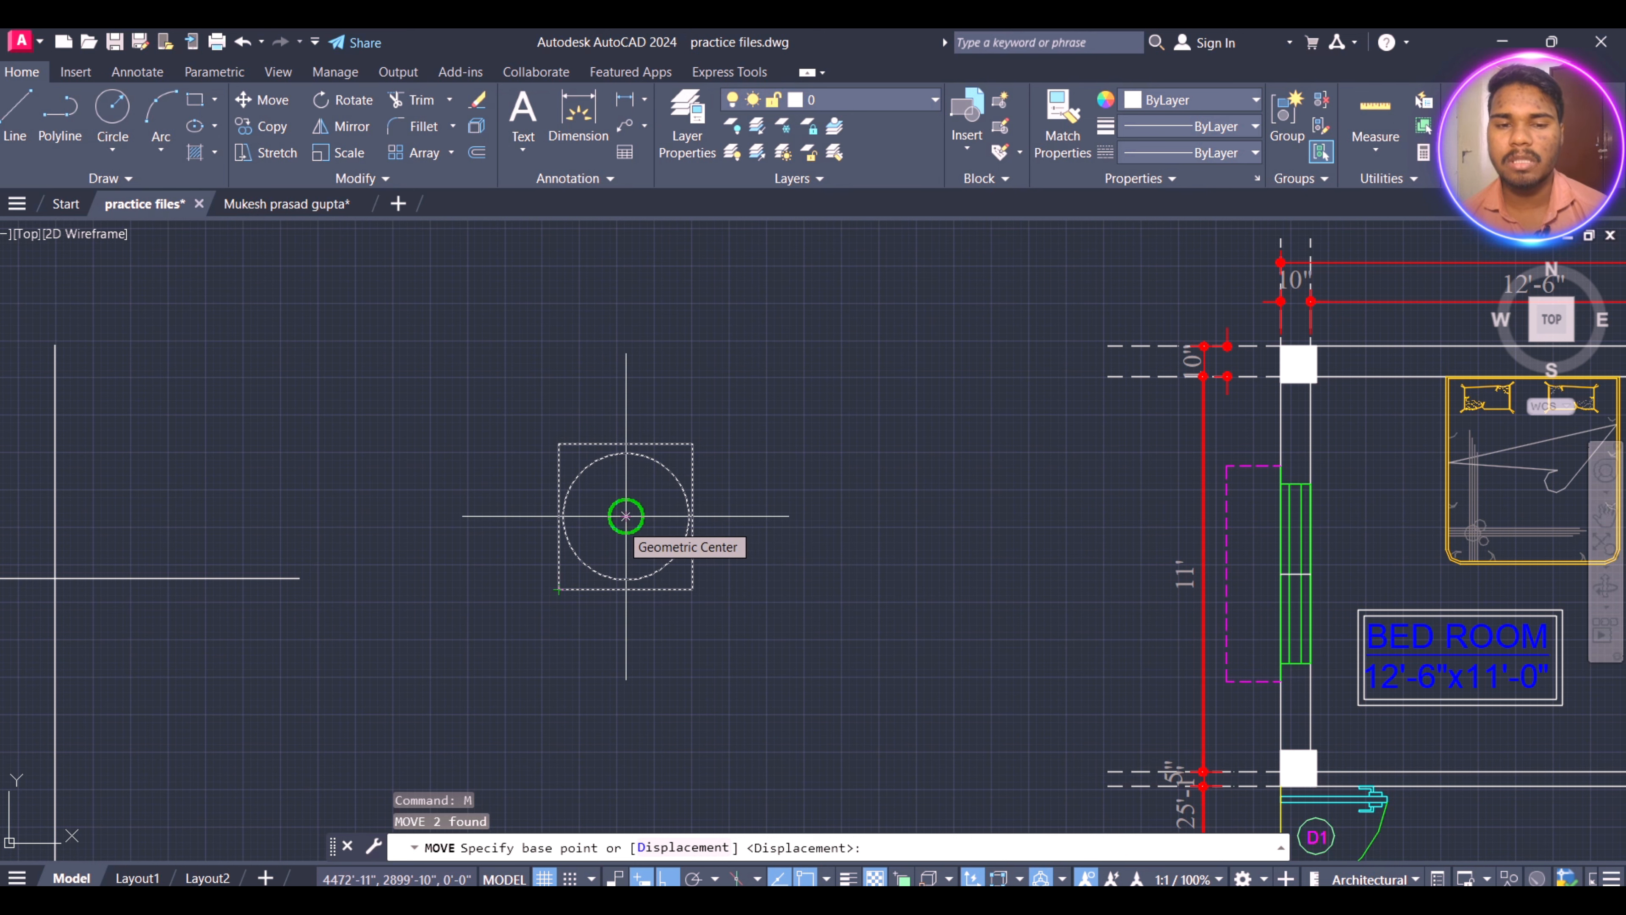
scroll(626, 515, down, 3)
scroll(665, 480, up, 4)
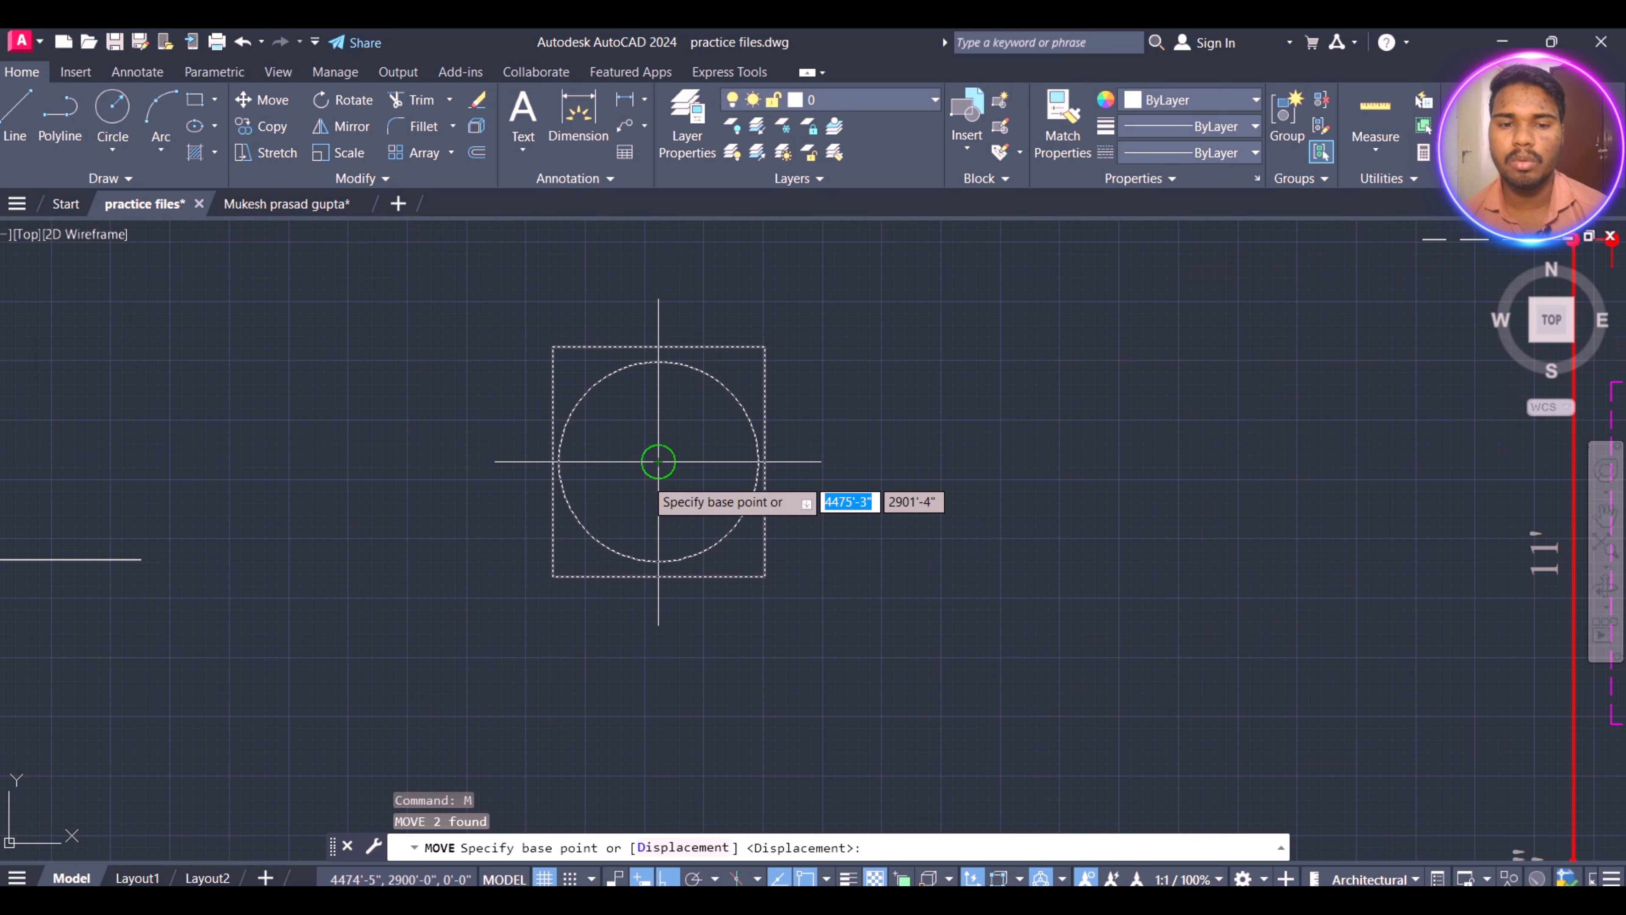
click(658, 461)
scroll(762, 472, down, 4)
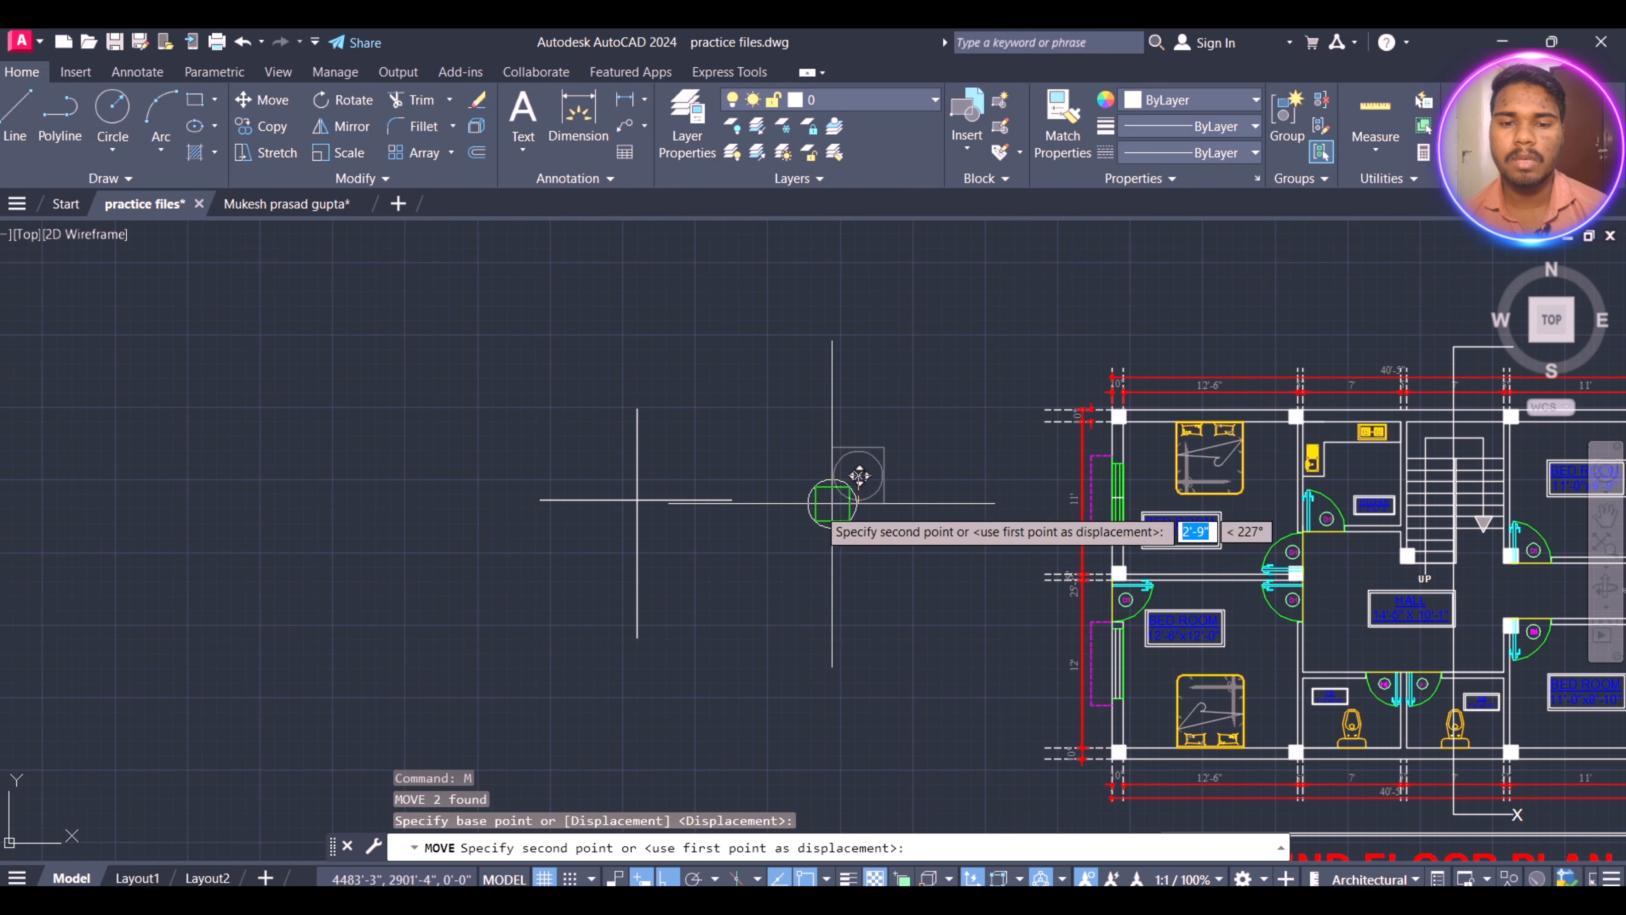
key(F8)
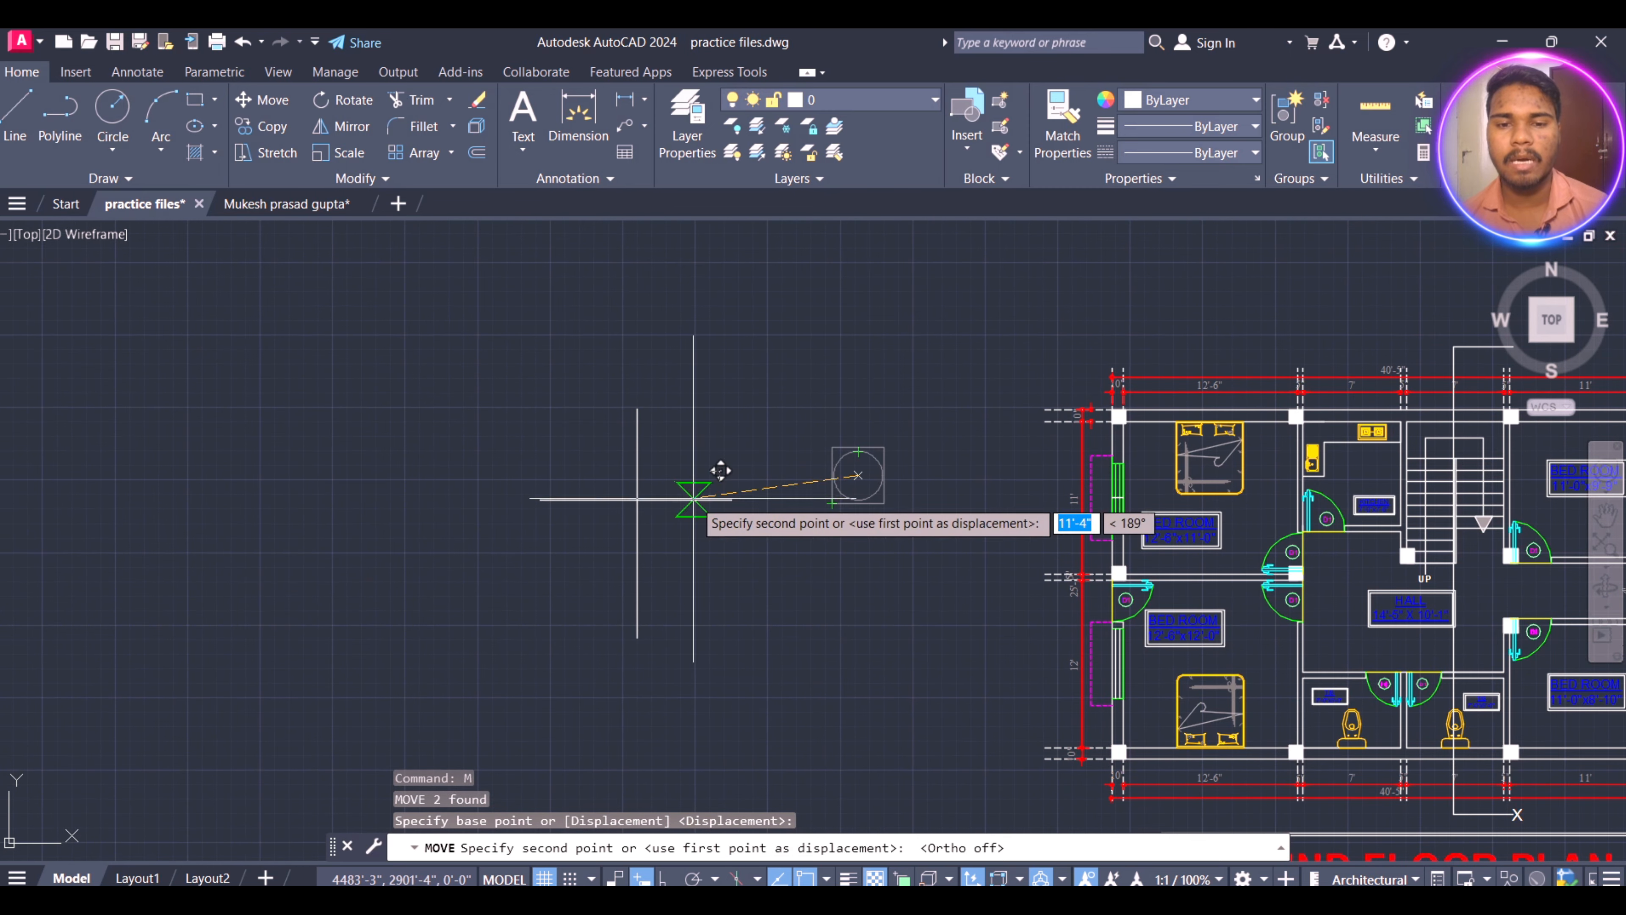
scroll(711, 503, up, 5)
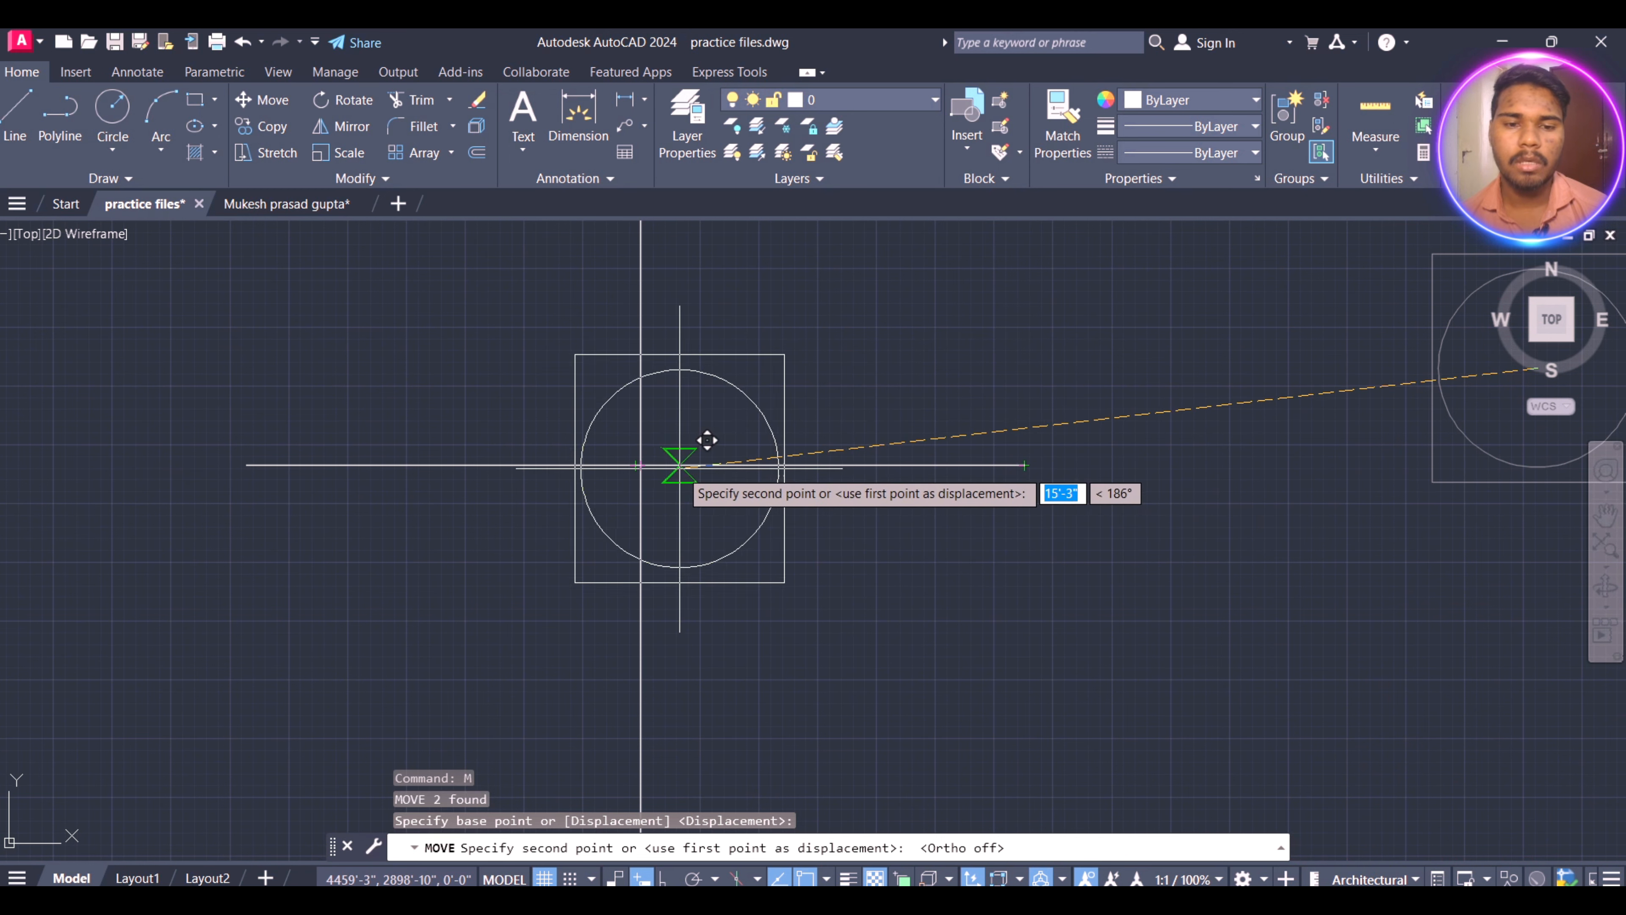
click(643, 464)
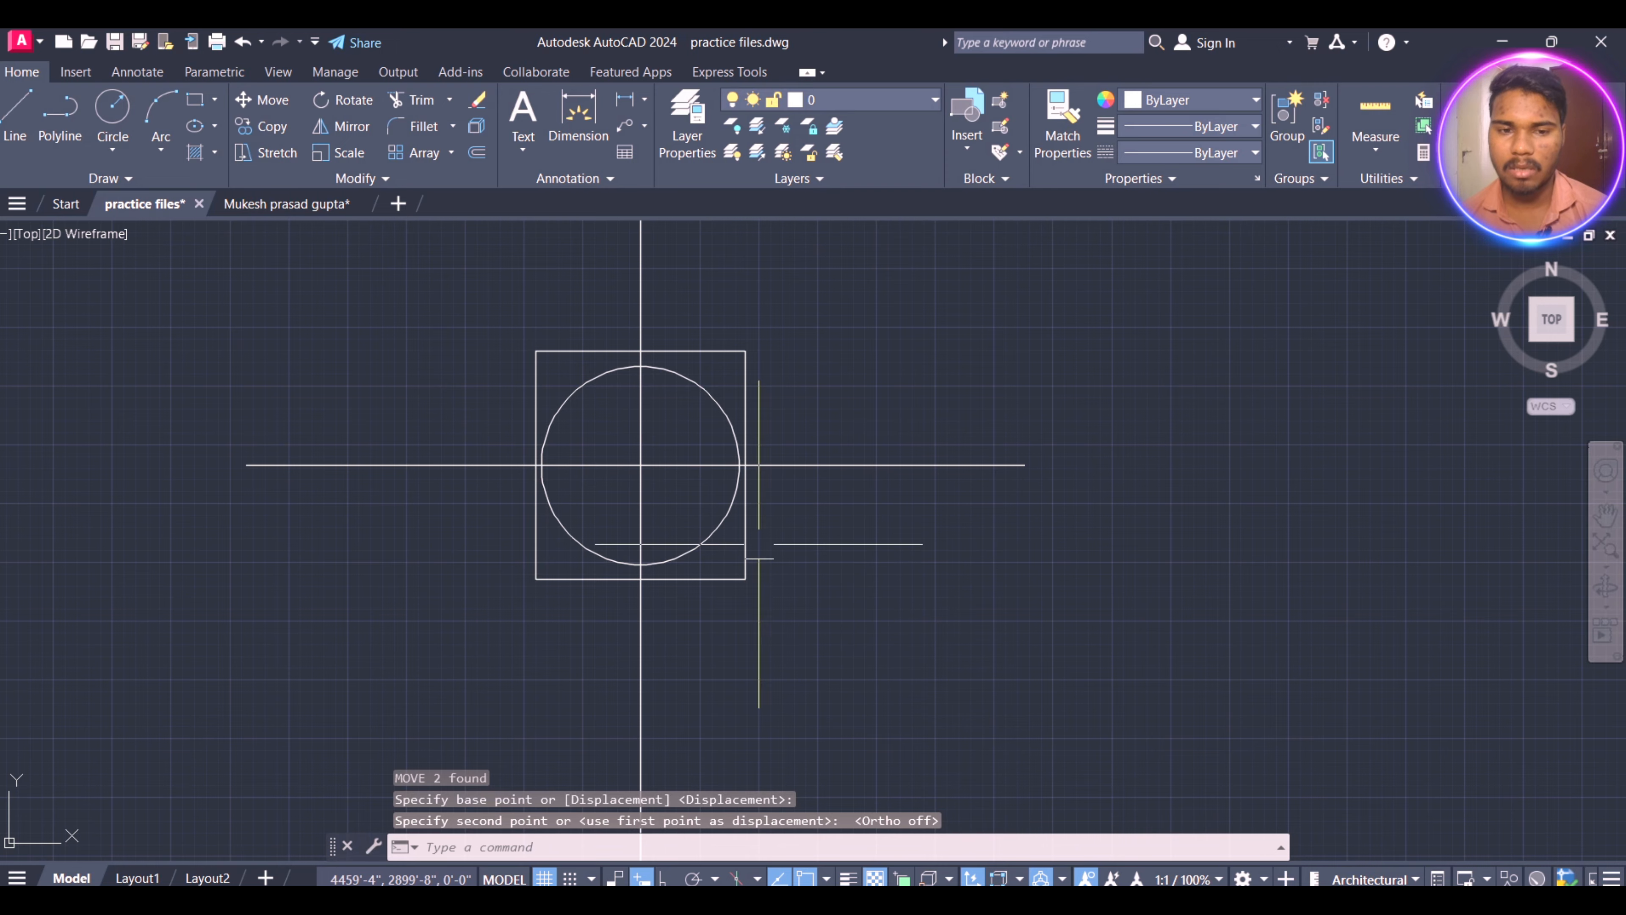
- Move the upper loose D1 door from the outer end of its threshold line to the end of the kitchen's lower wall
scroll(759, 553, down, 3)
scroll(279, 529, down, 3)
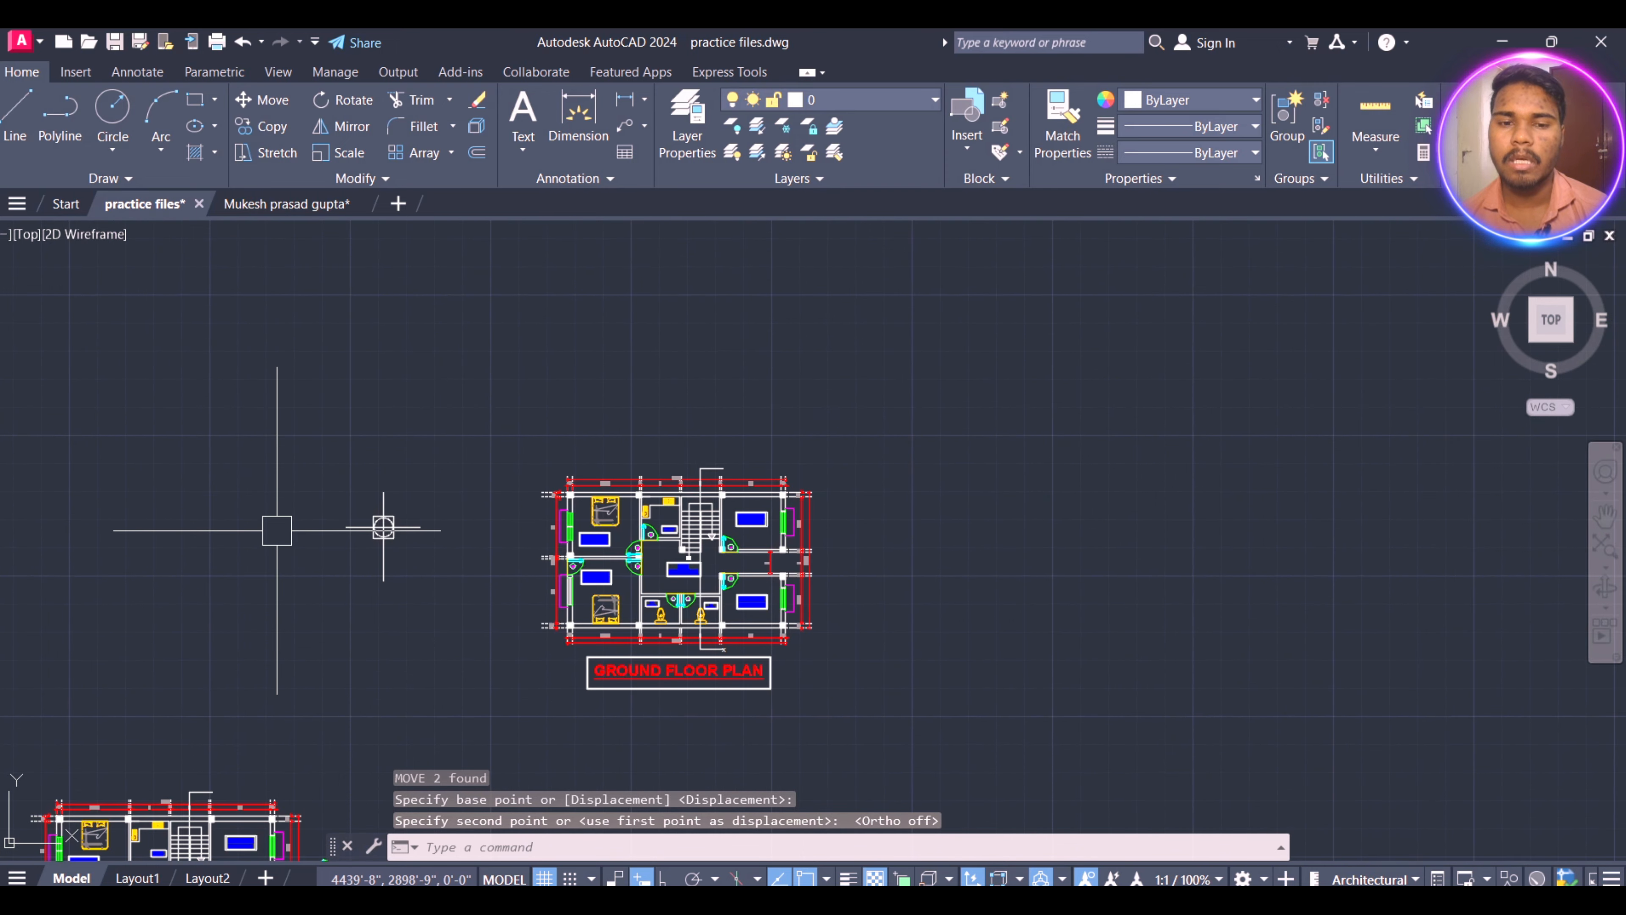
scroll(883, 500, down, 2)
scroll(813, 536, up, 10)
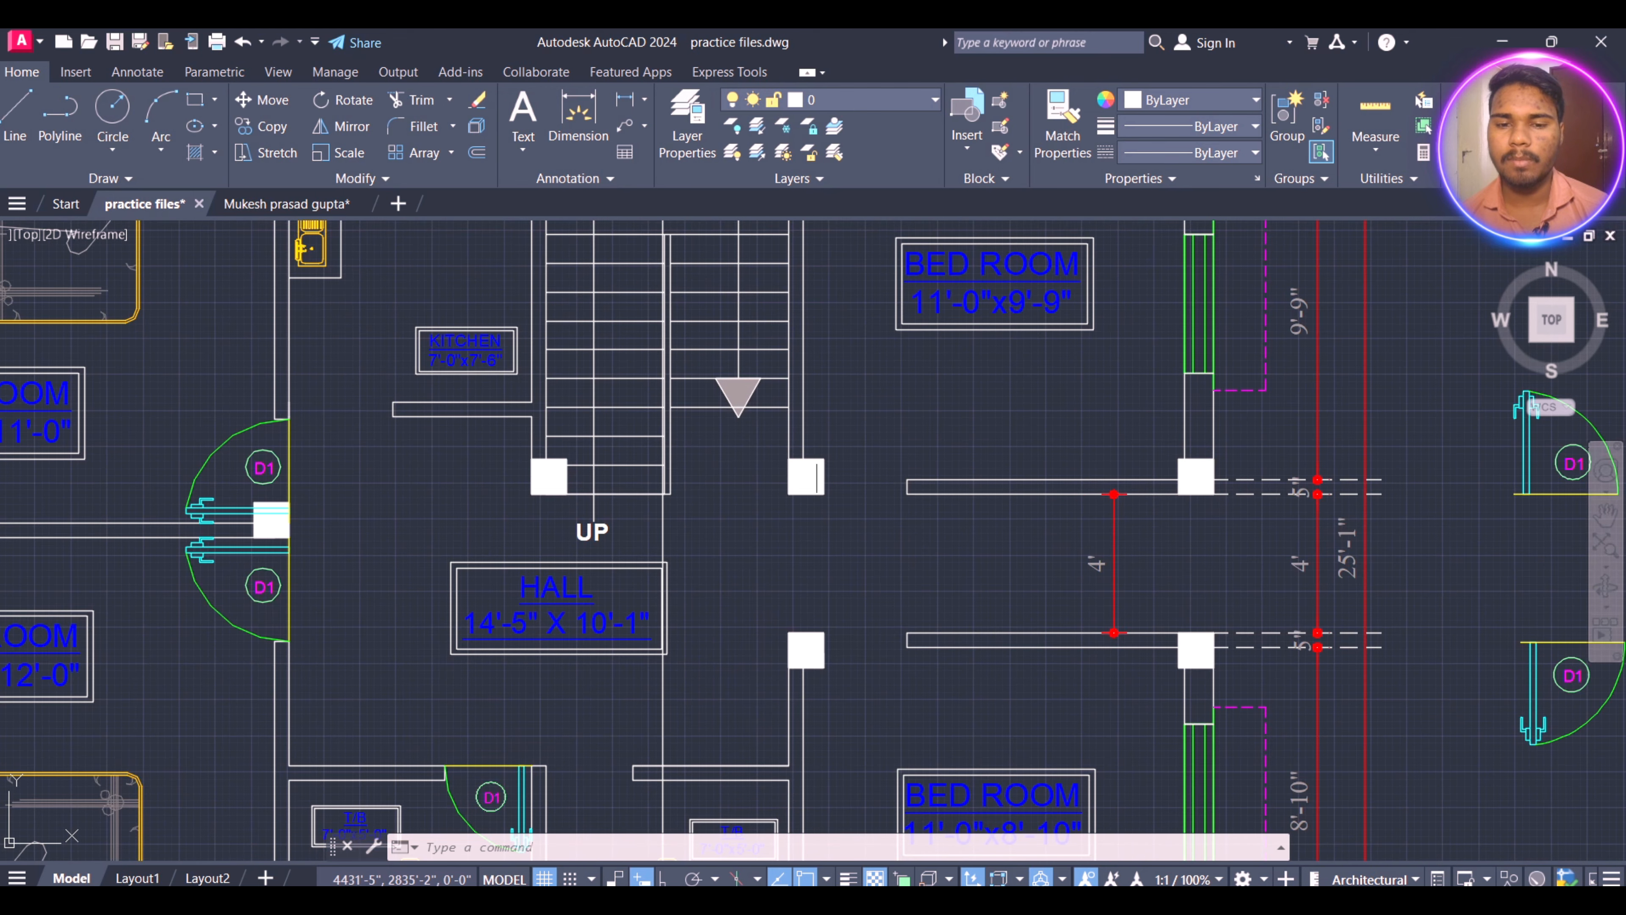
scroll(858, 497, down, 3)
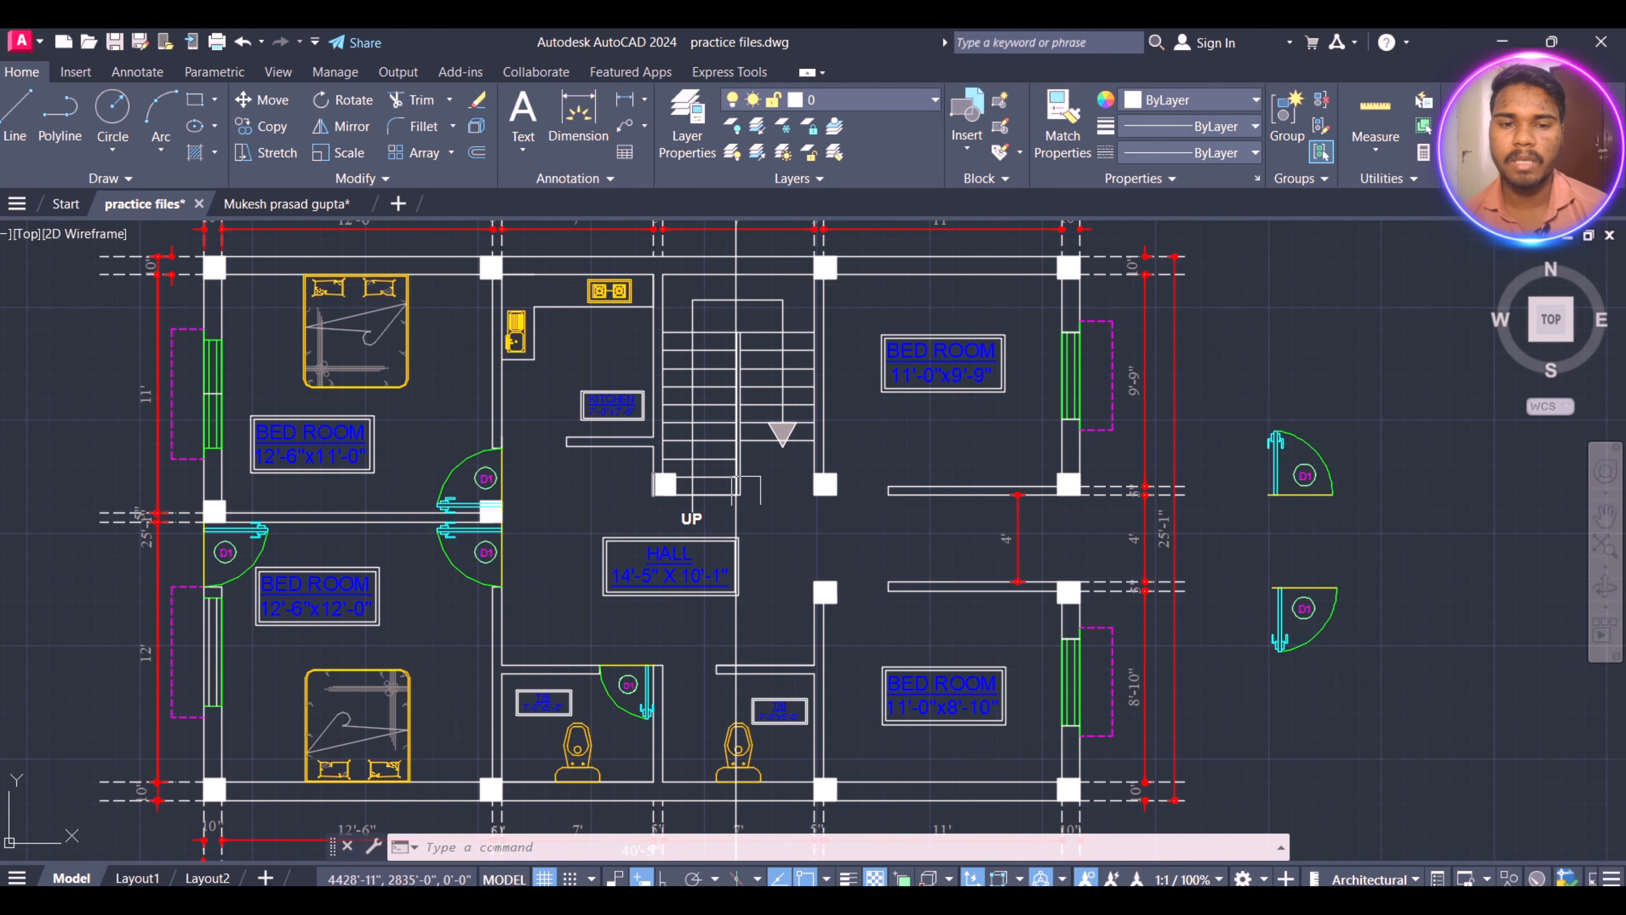
scroll(1228, 368, up, 4)
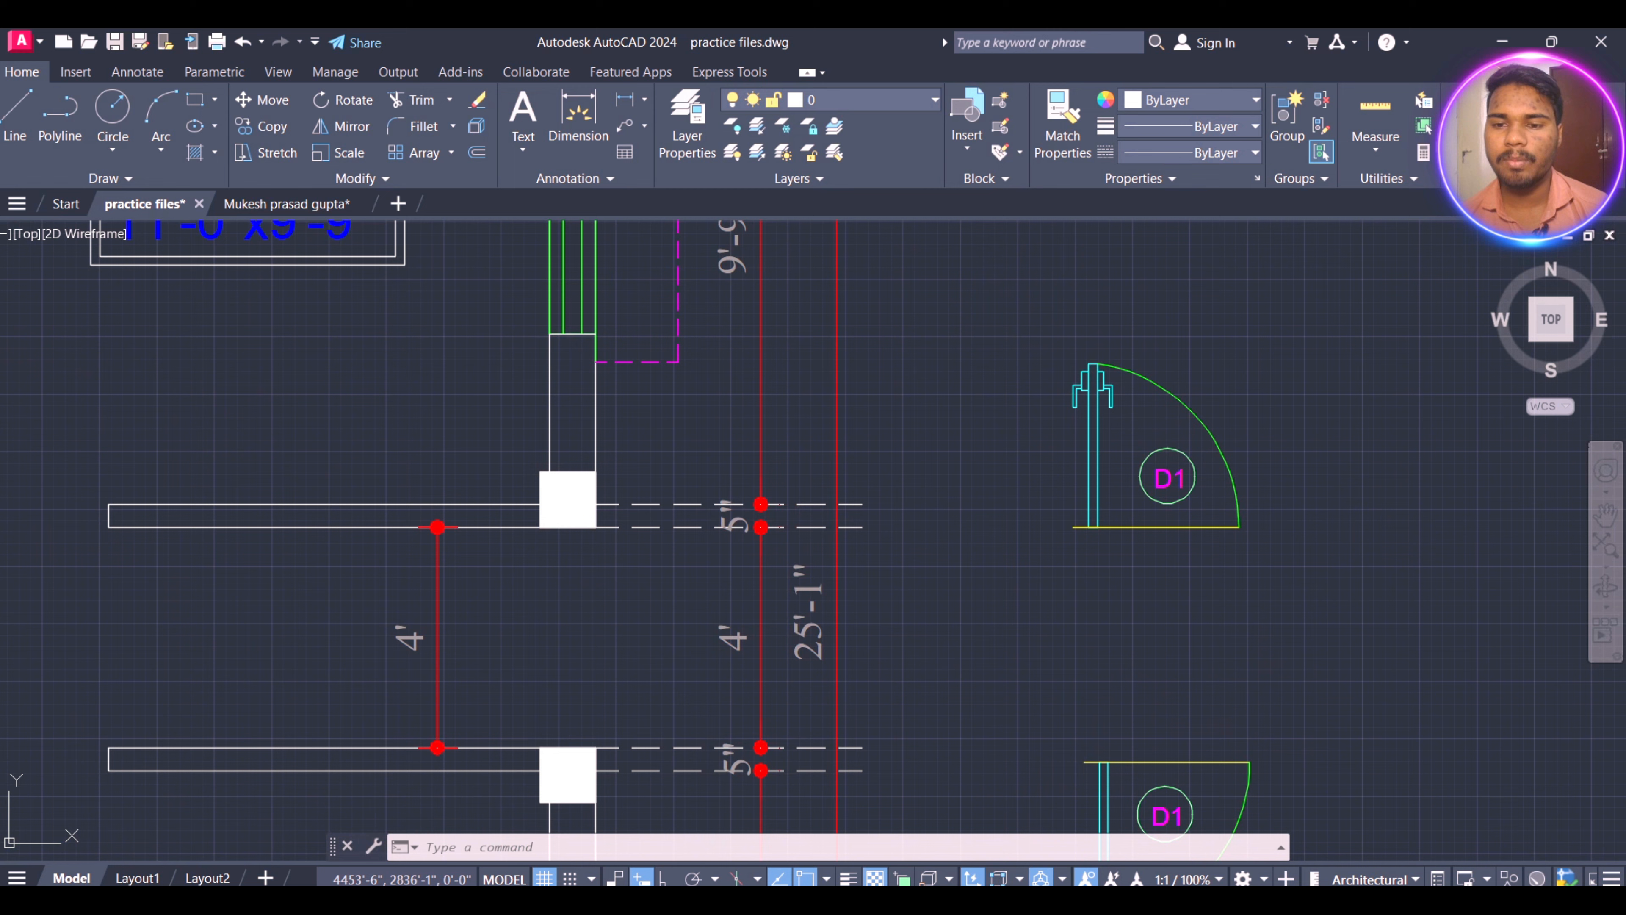
scroll(916, 406, down, 2)
click(1227, 299)
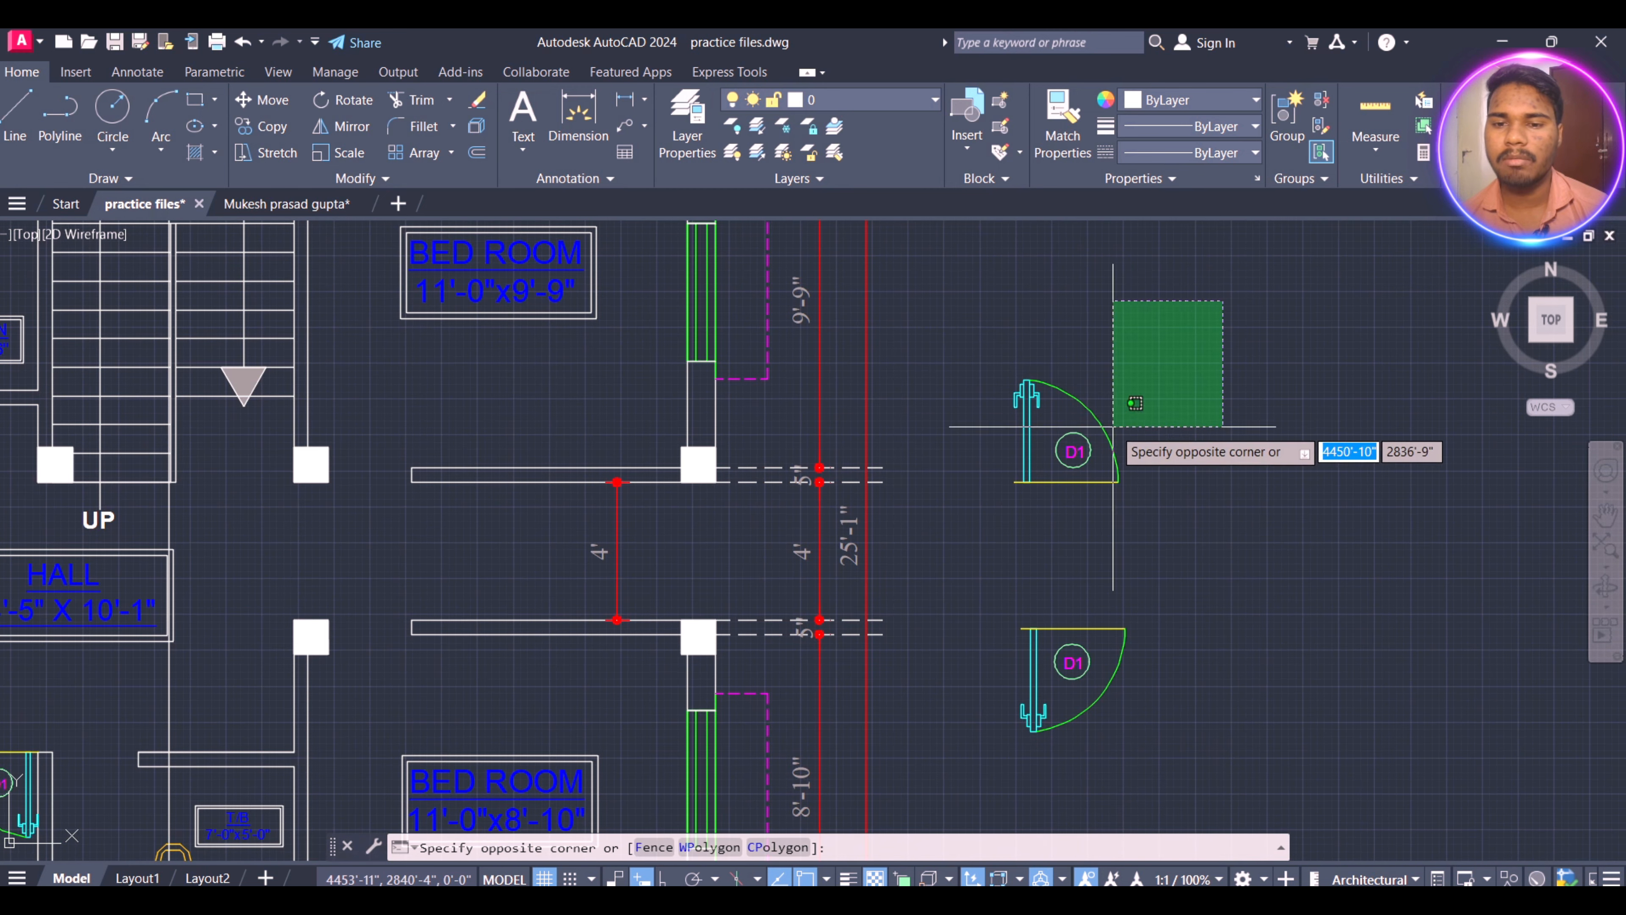
click(976, 520)
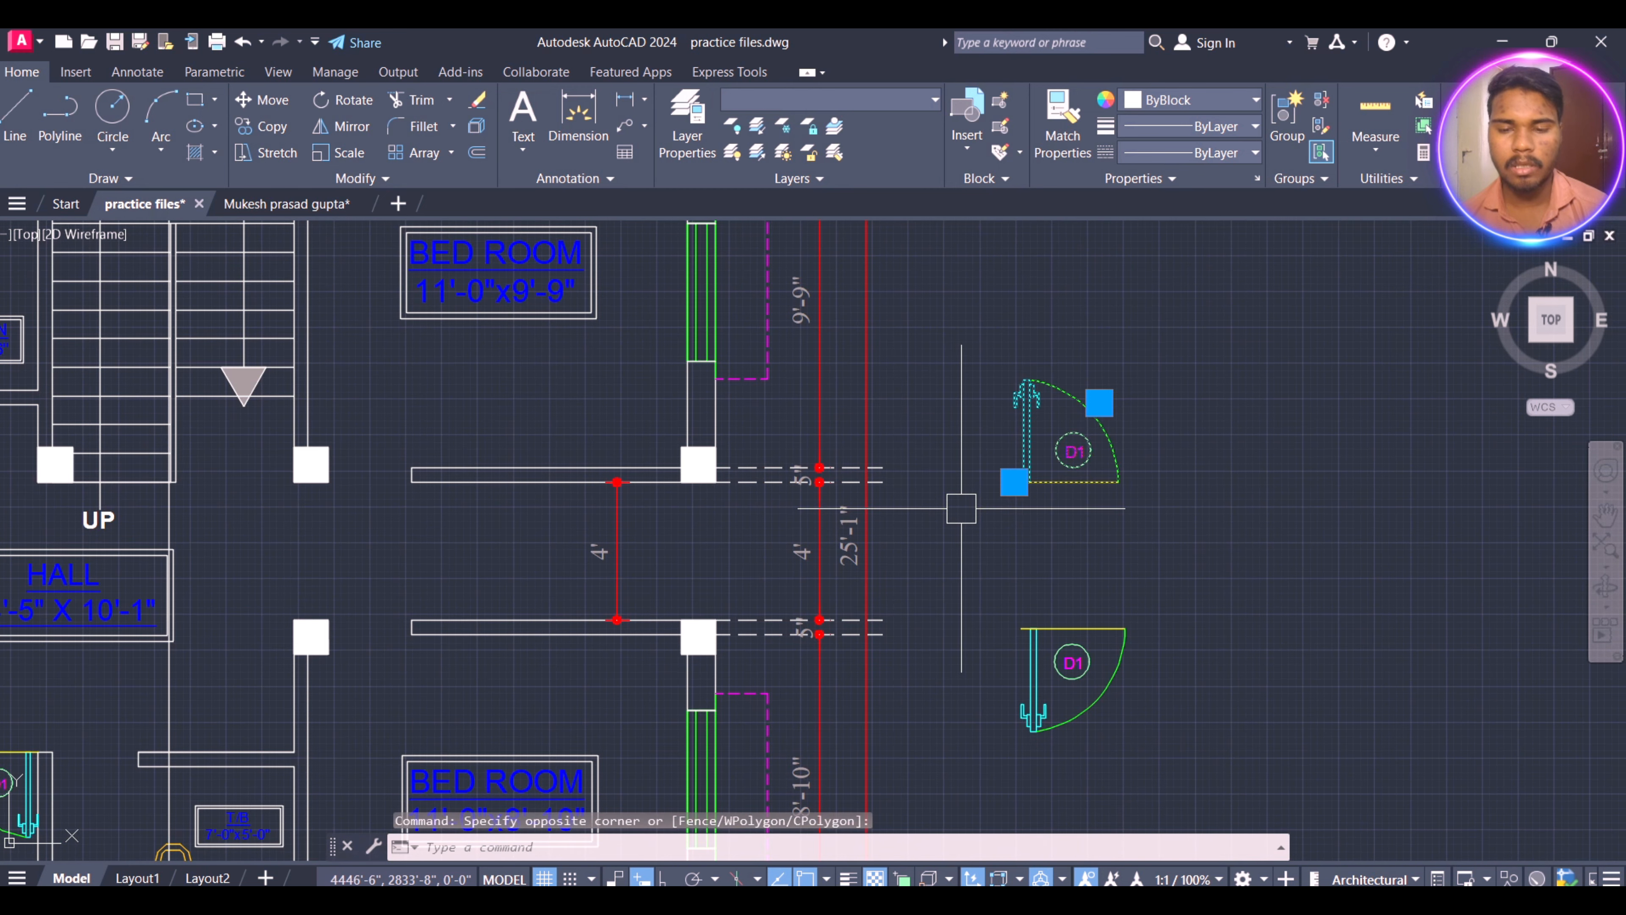
key(Return)
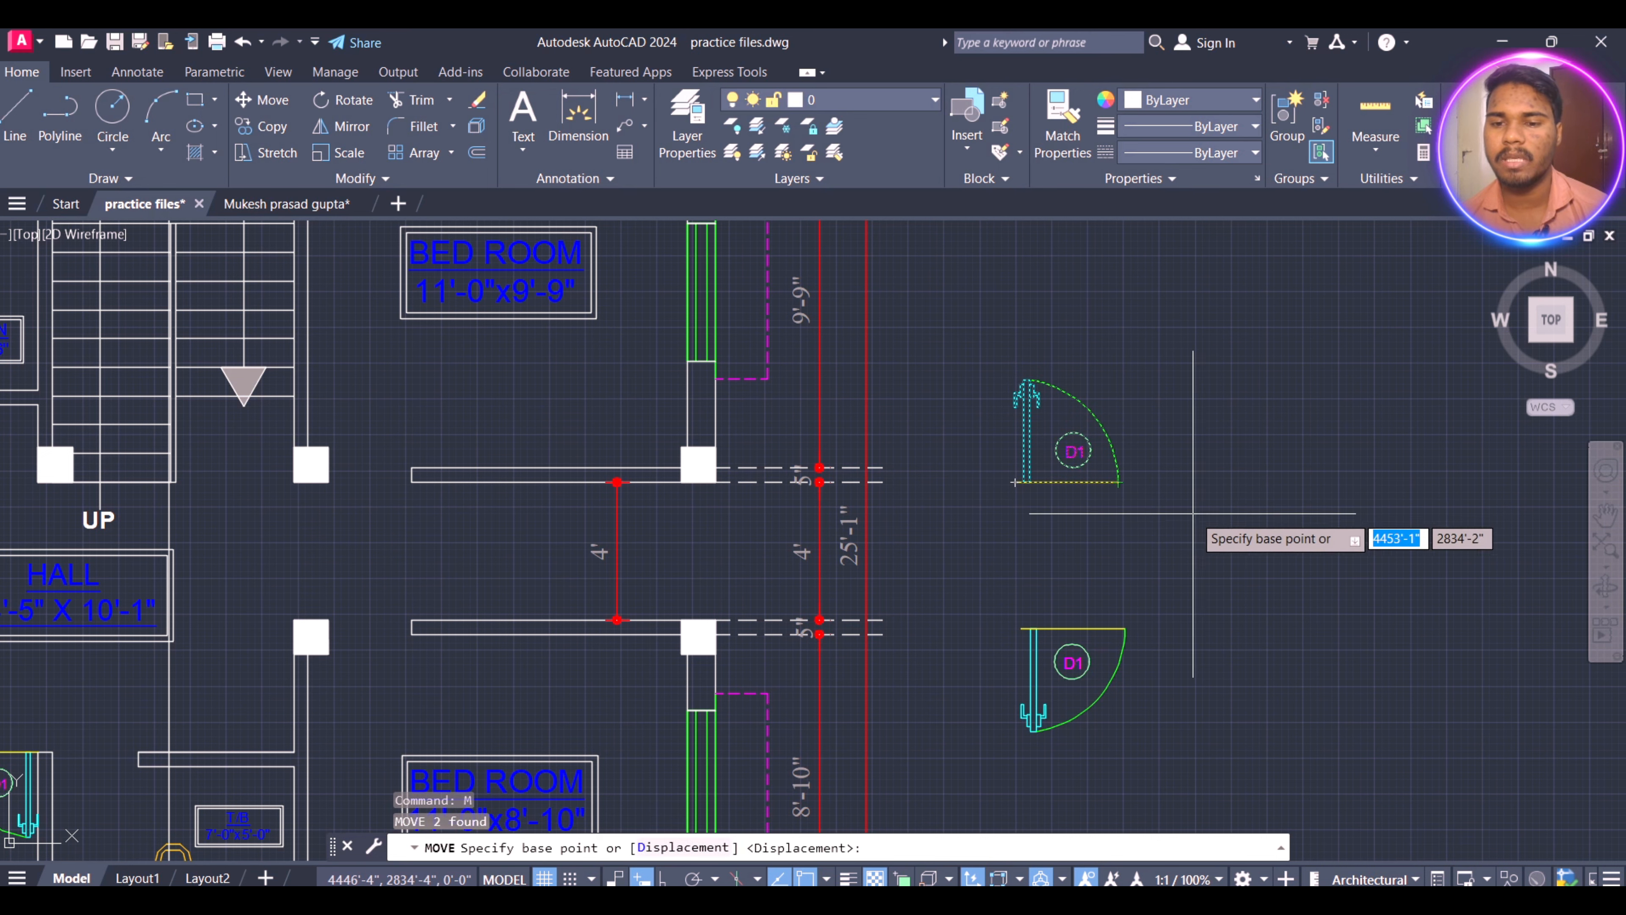
click(1118, 481)
scroll(893, 461, down, 4)
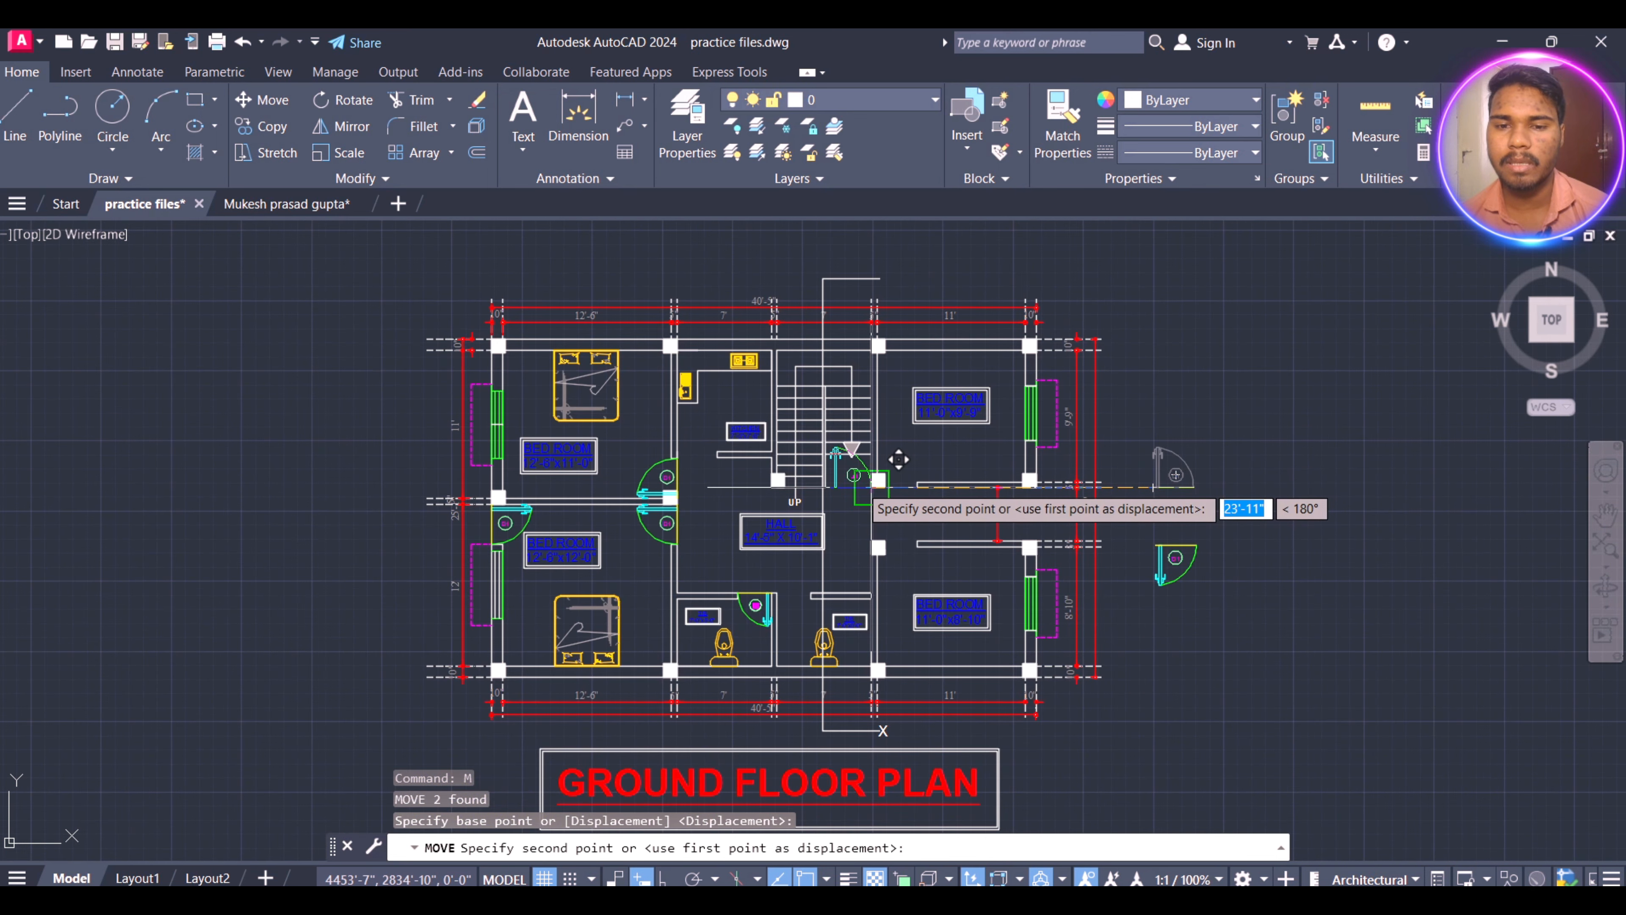
scroll(886, 465, up, 4)
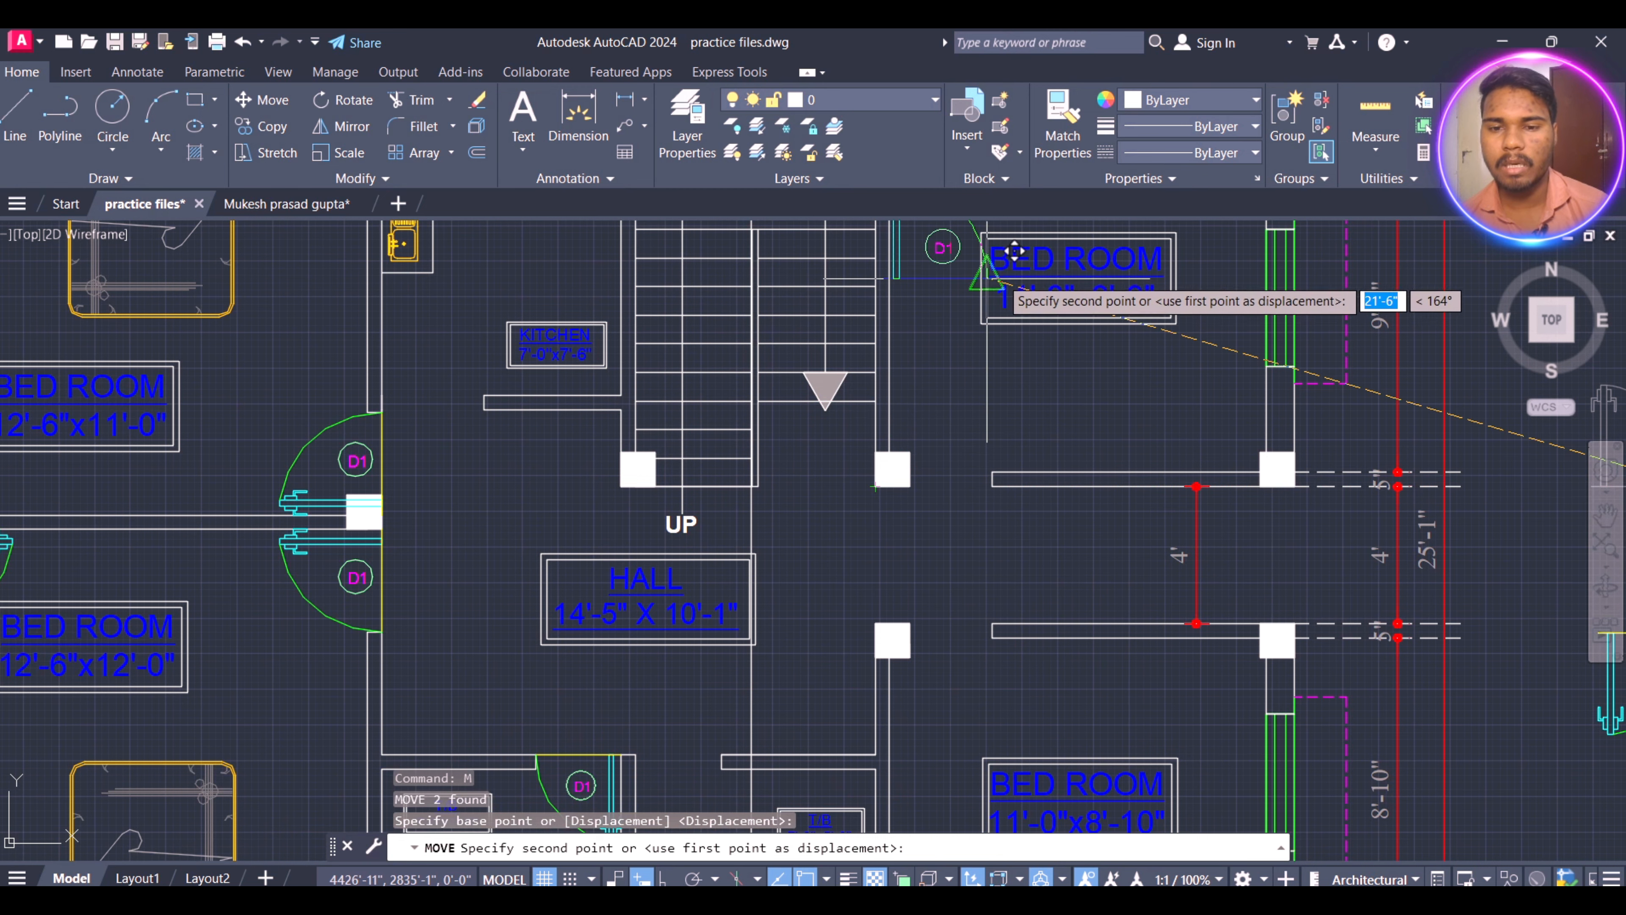
scroll(468, 391, up, 6)
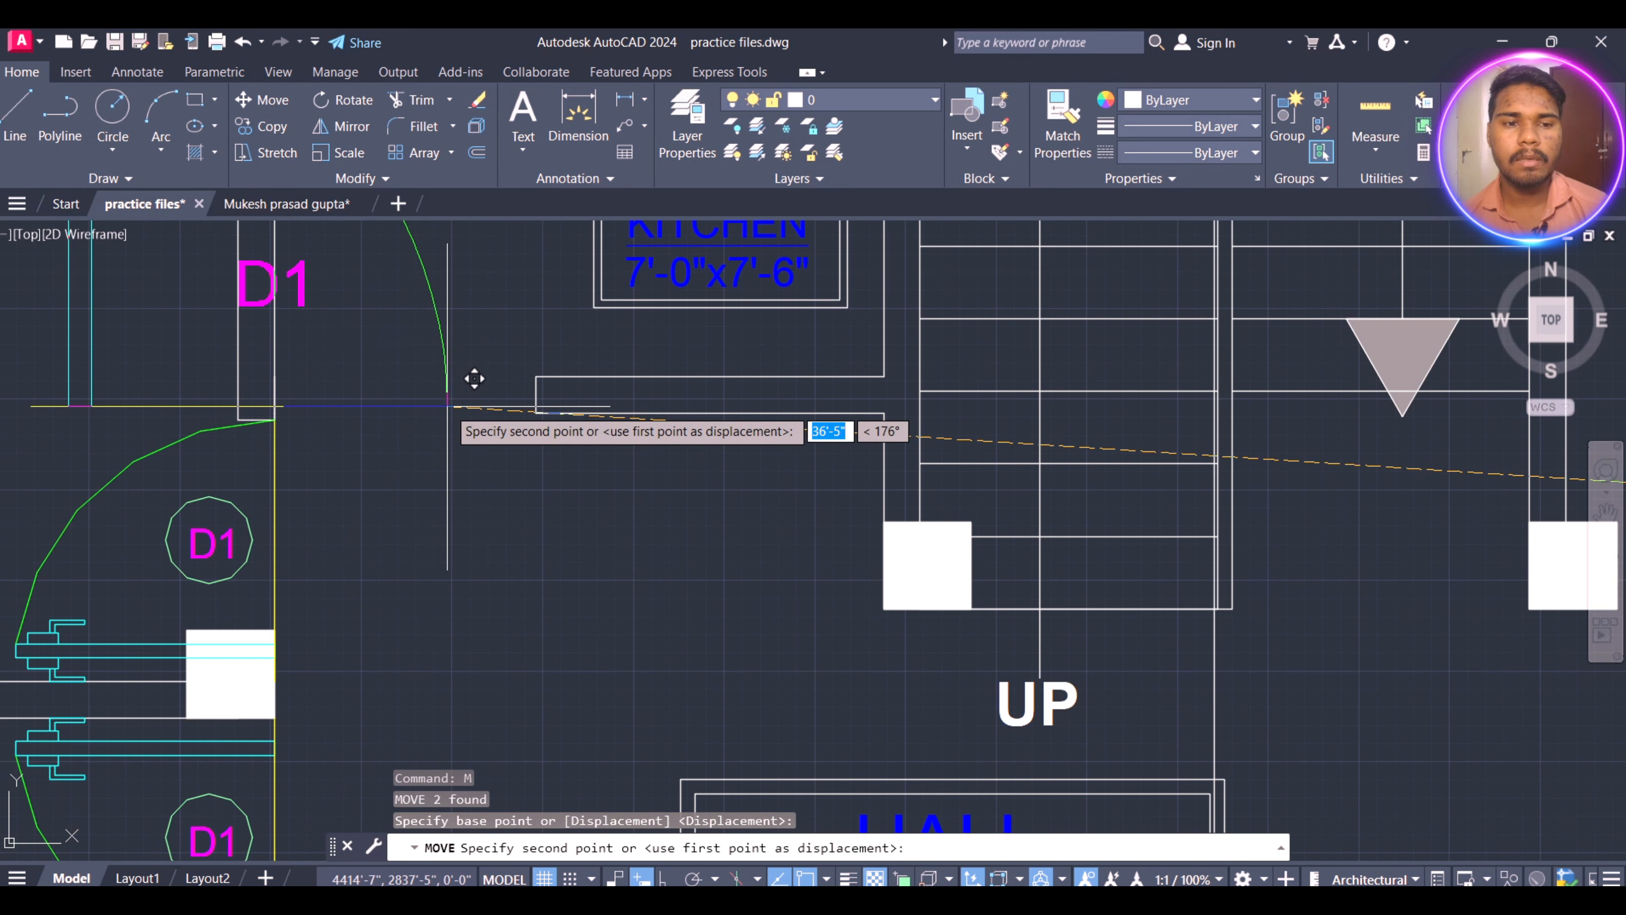
click(613, 389)
scroll(563, 599, down, 5)
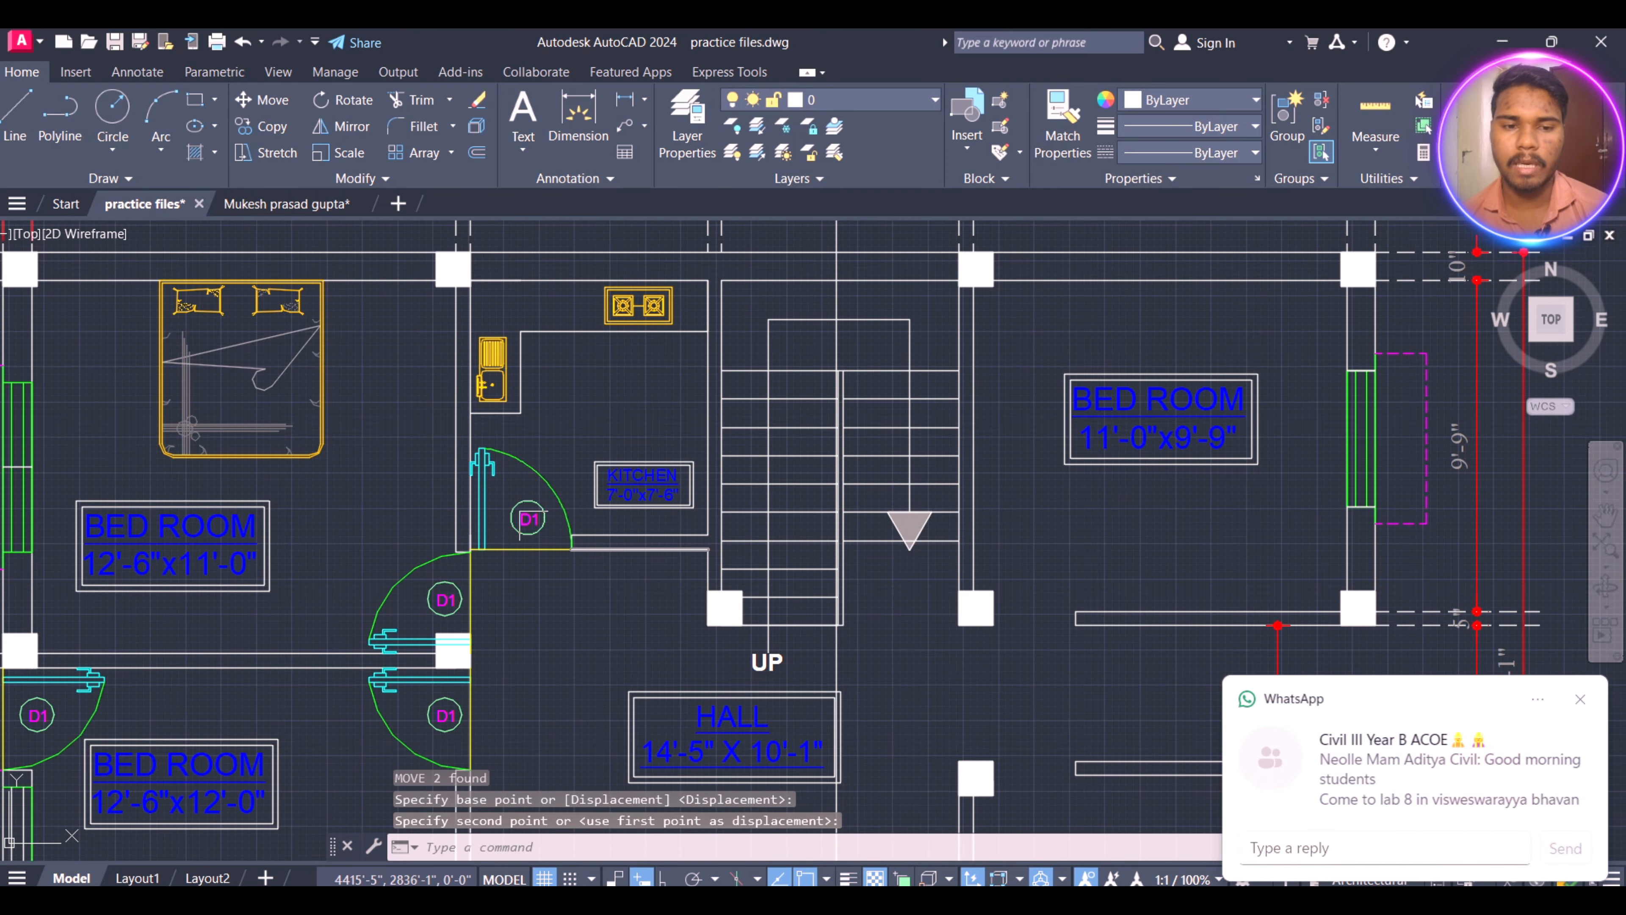
- Move the kitchen's D1 door from its threshold end to the lower wall corner at the doorway of the 11'-0"x9'-9" bedroom
scroll(484, 491, down, 3)
scroll(514, 492, up, 8)
click(587, 450)
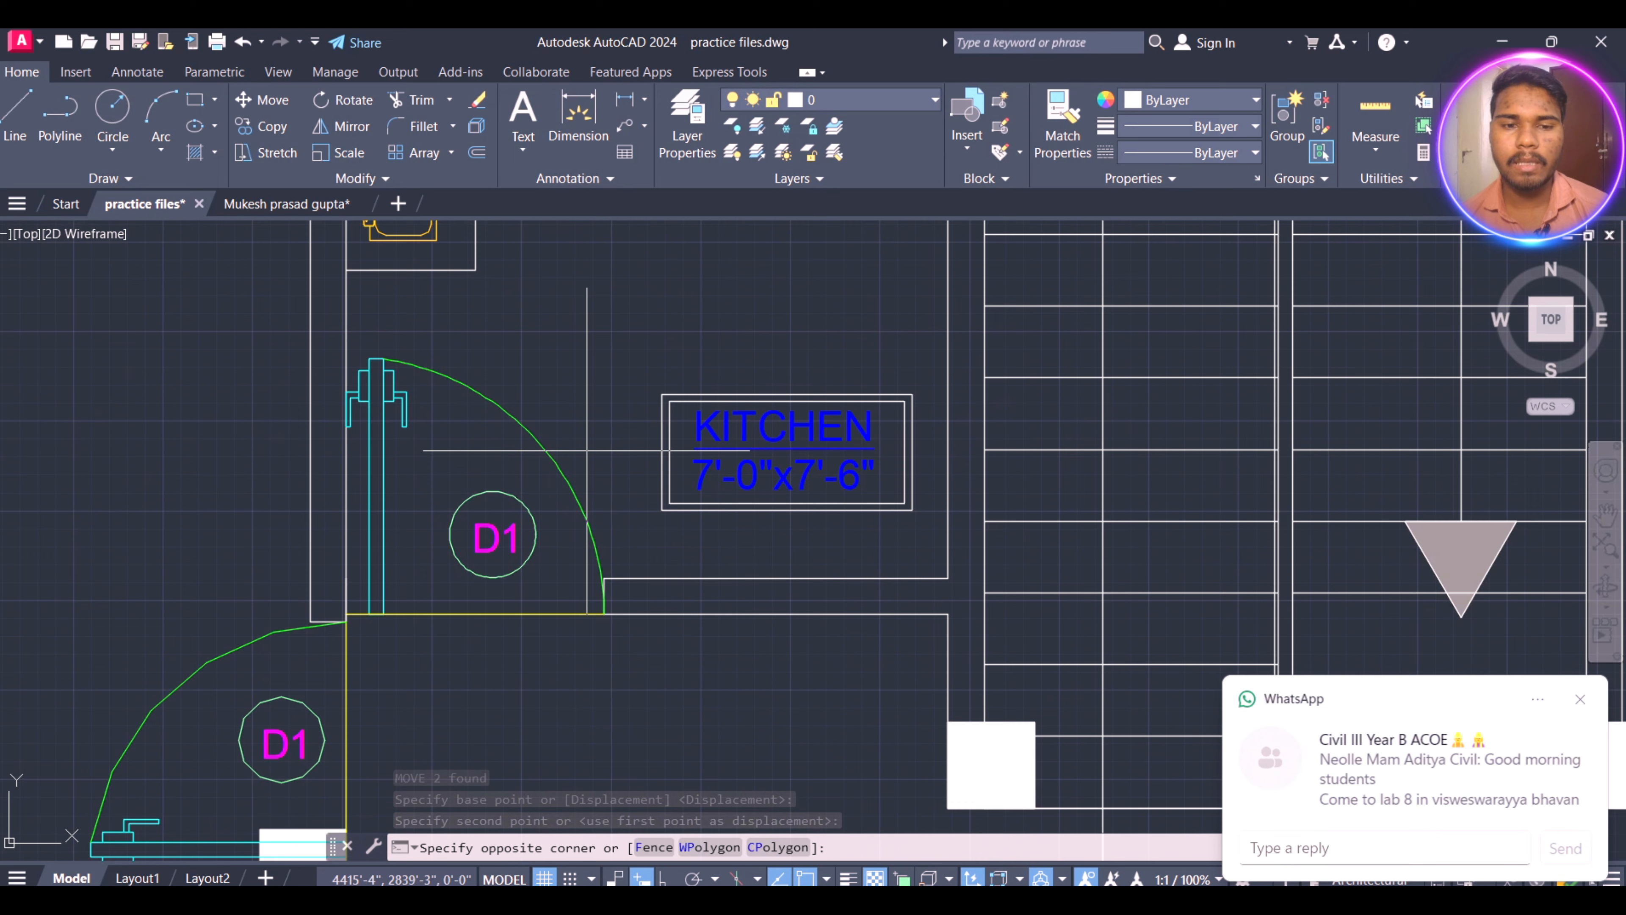
click(461, 552)
key(Return)
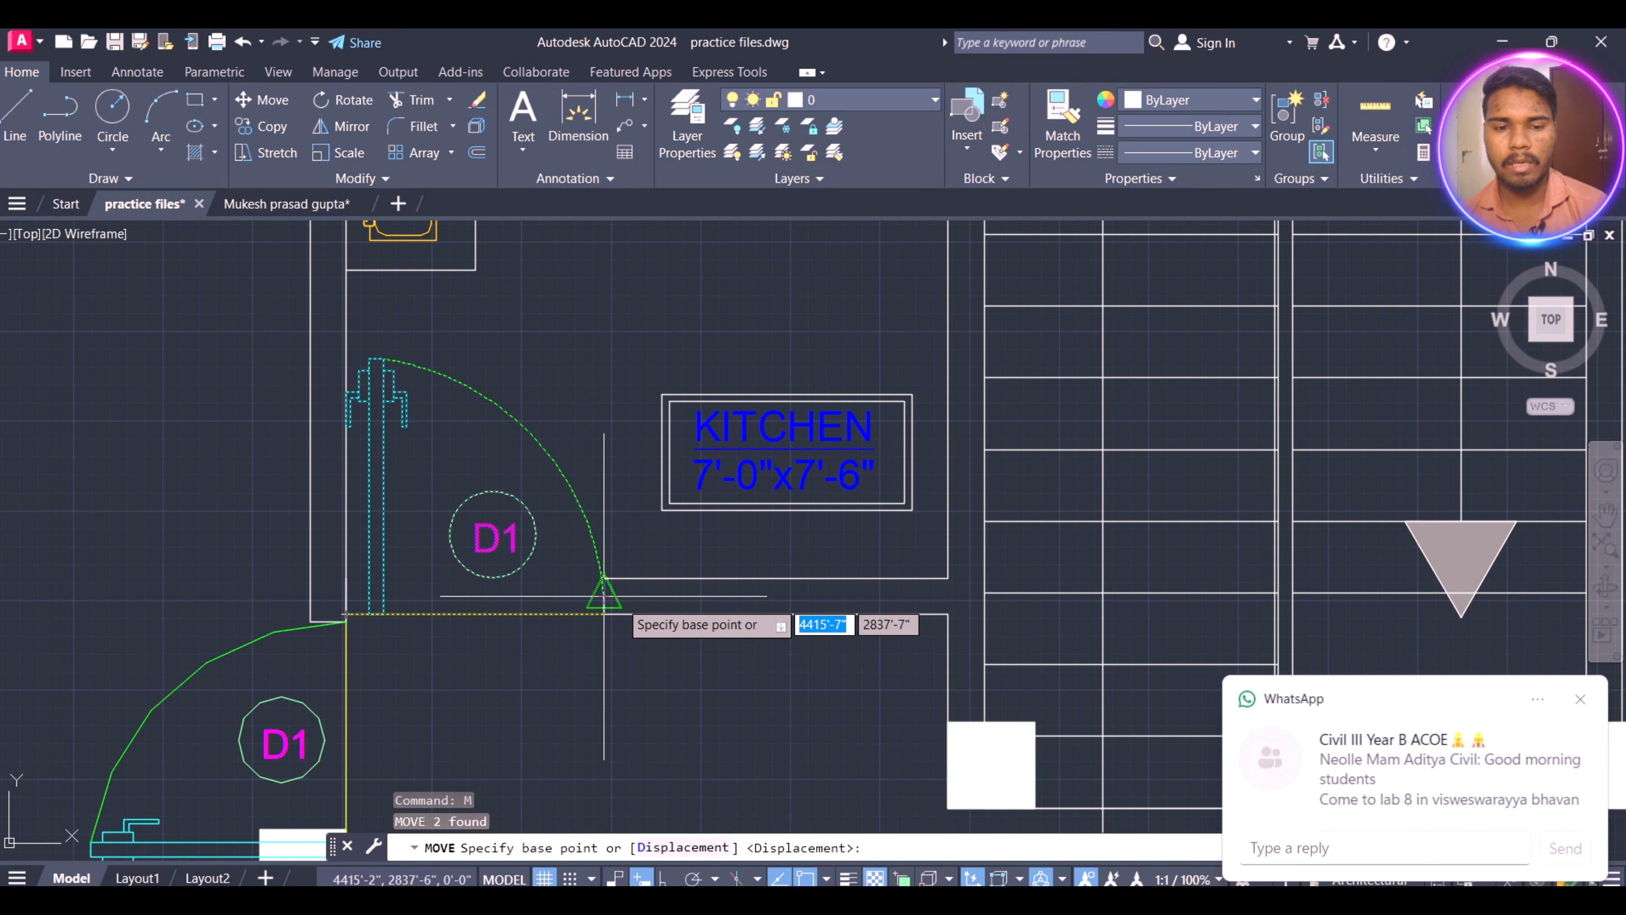
click(602, 612)
scroll(579, 564, down, 5)
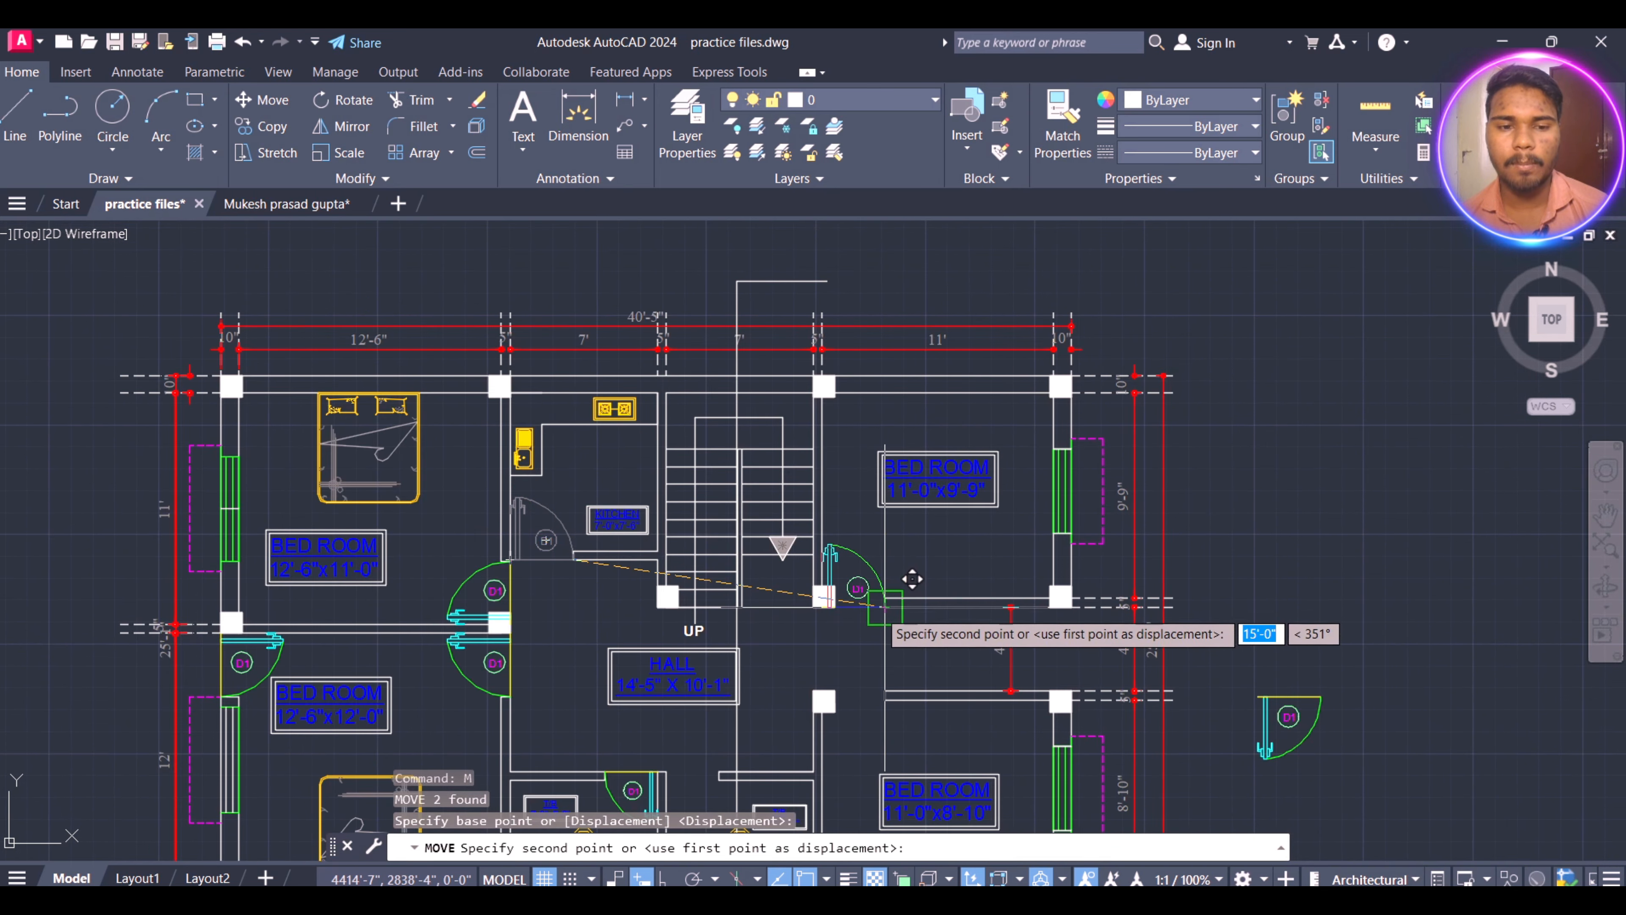
scroll(903, 576, up, 6)
click(936, 635)
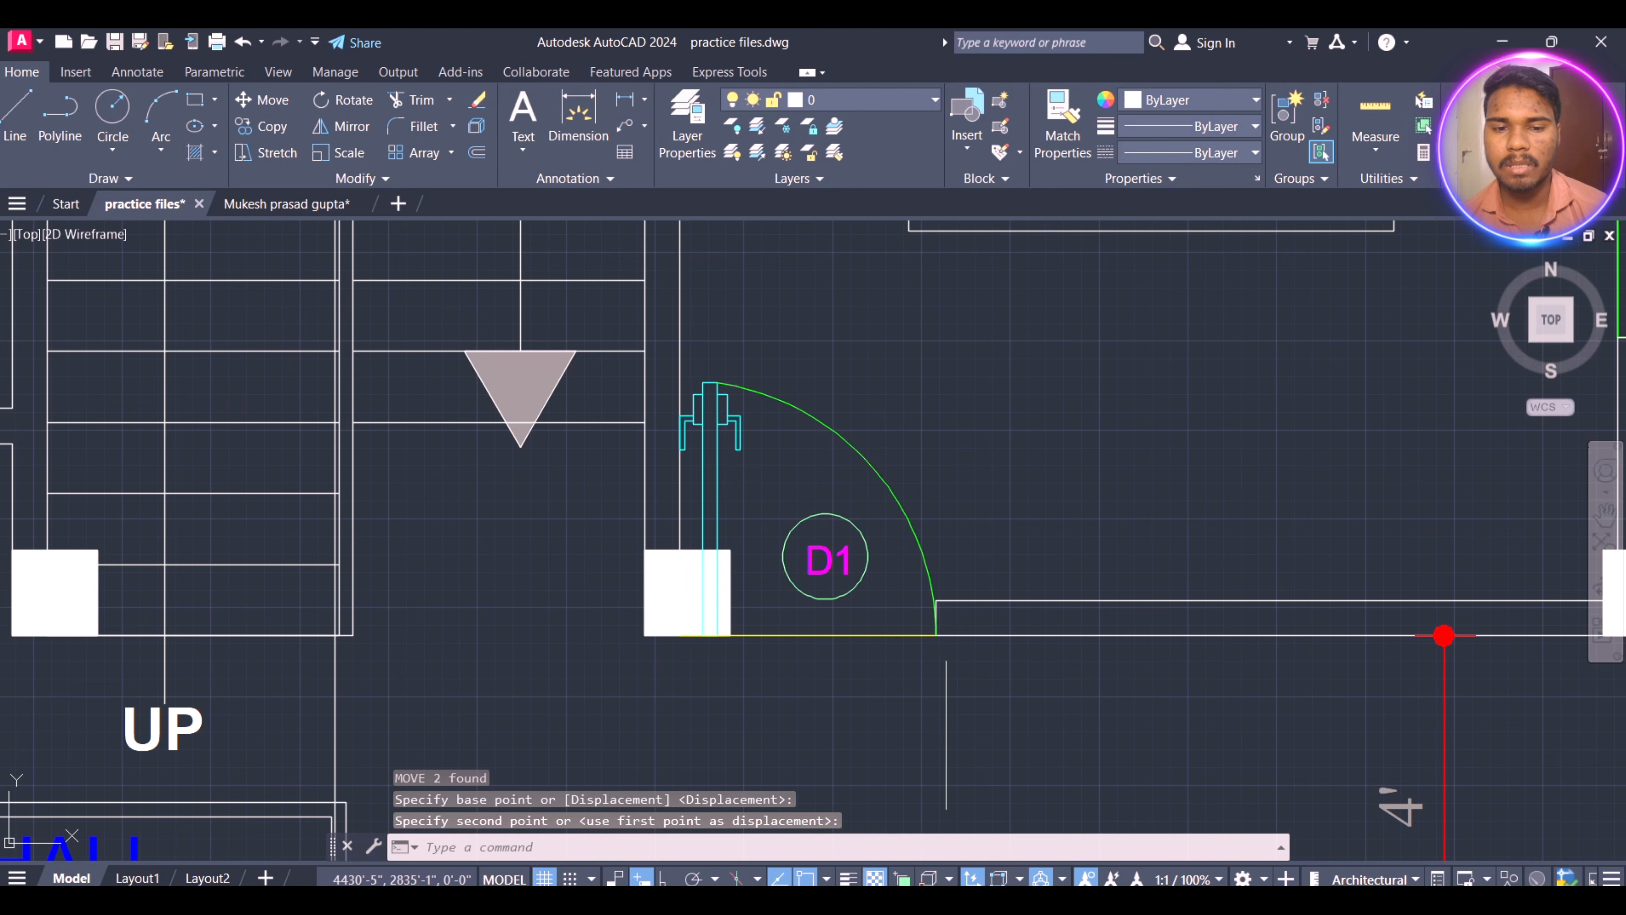
scroll(799, 551, down, 6)
key(Escape)
key(Escape)
scroll(697, 489, down, 5)
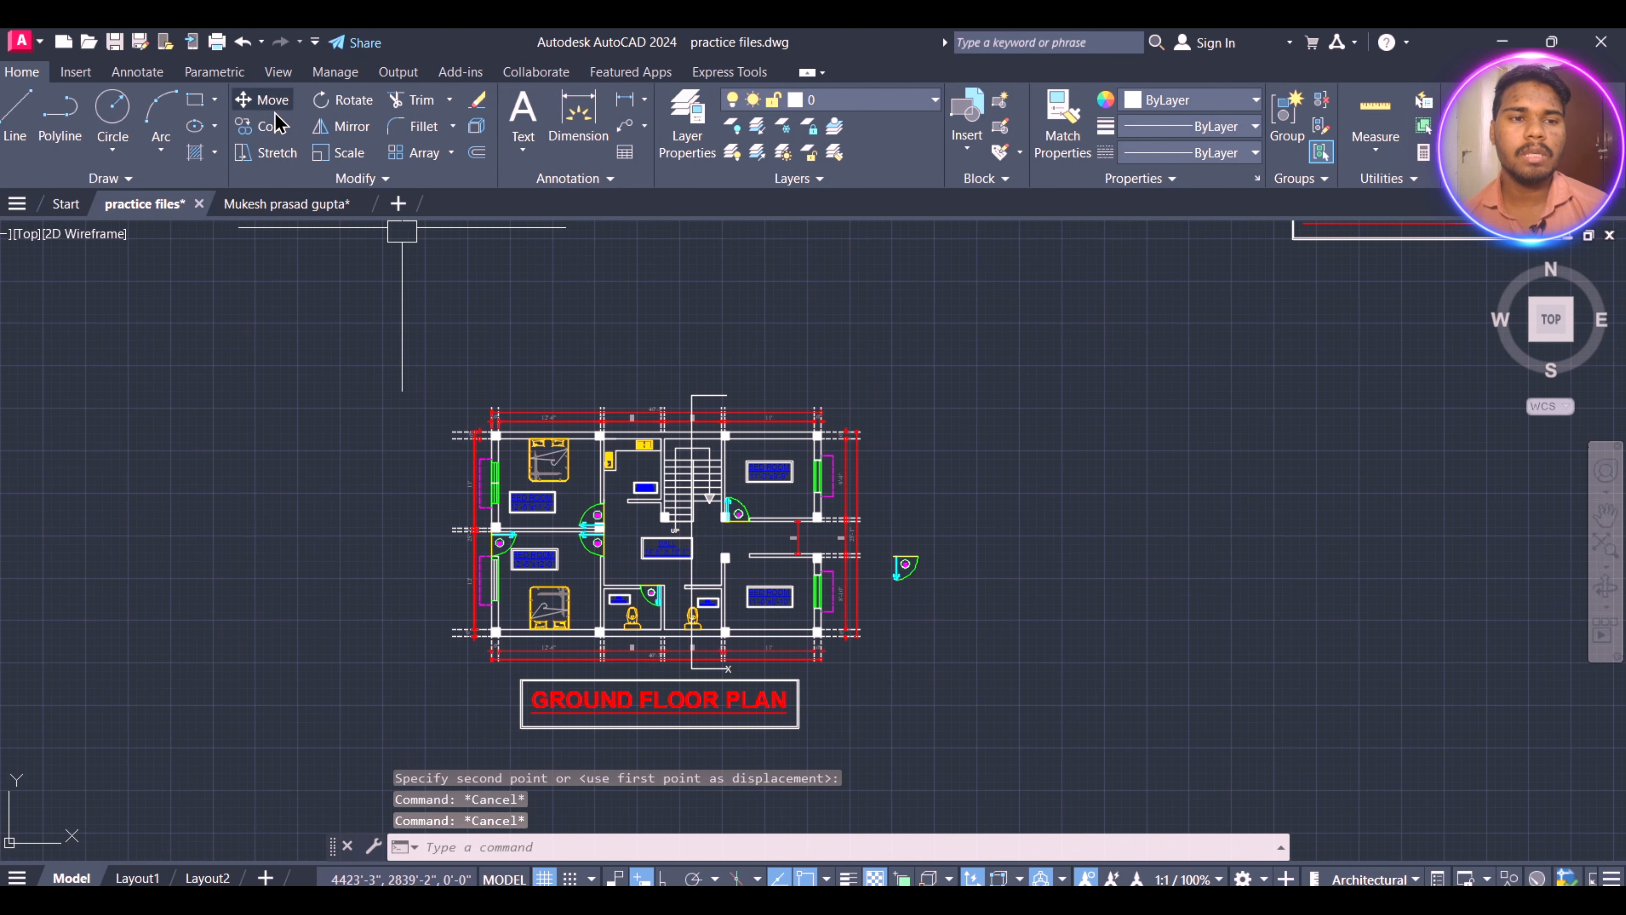
- Move the remaining loose D1 door 25' horizontally away from the floor plan, with Ortho on
scroll(892, 574, up, 5)
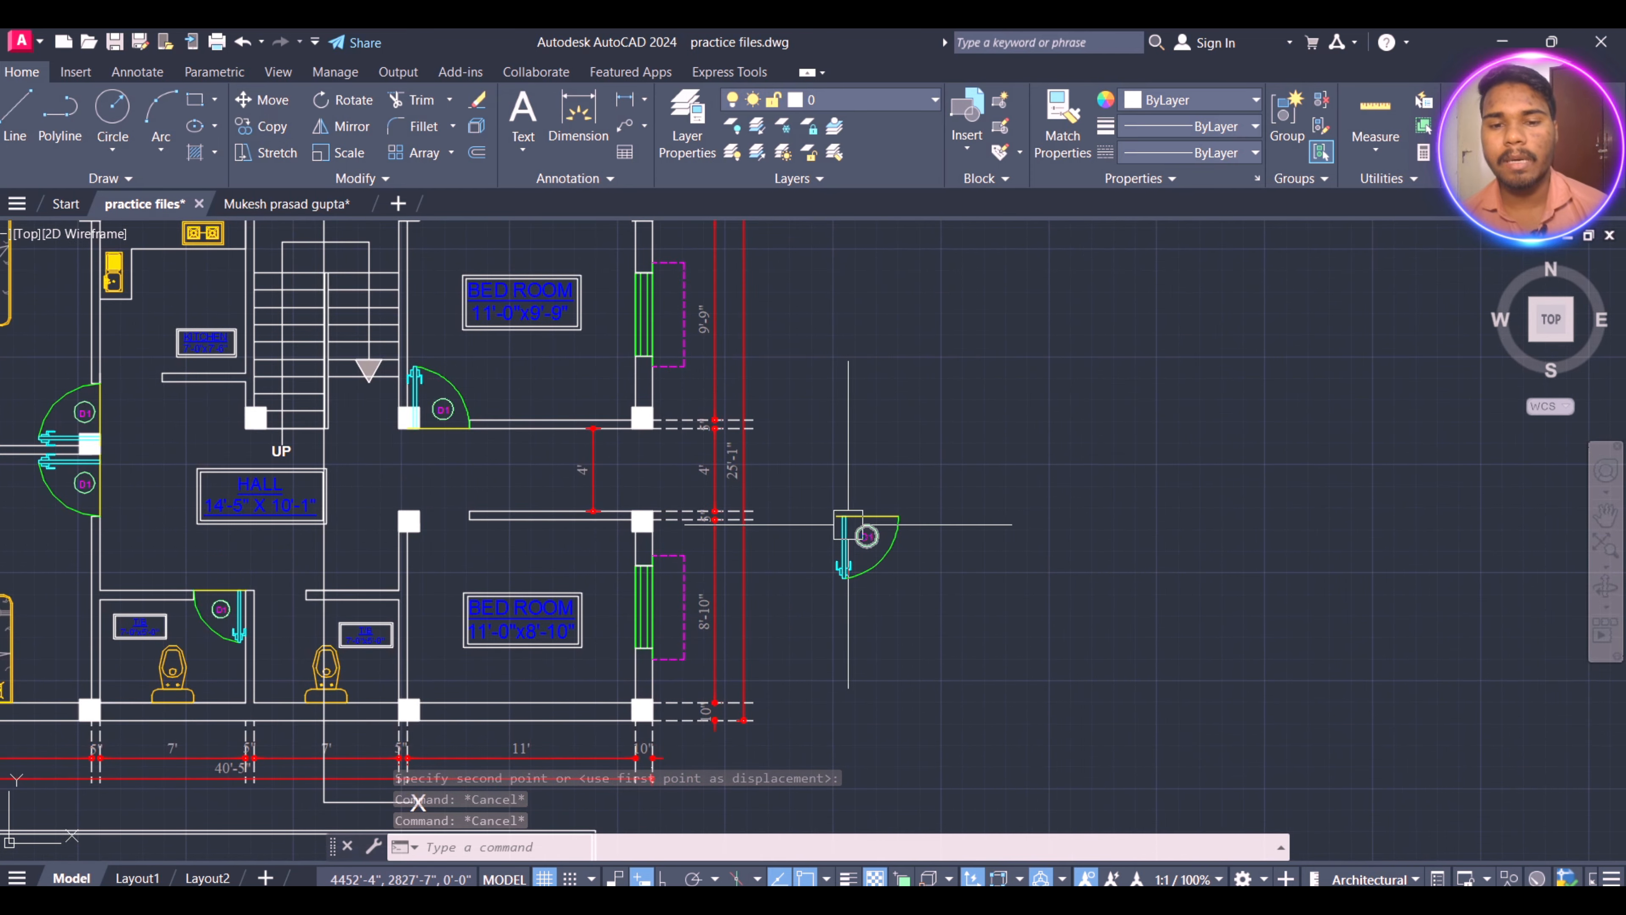
scroll(839, 536, up, 2)
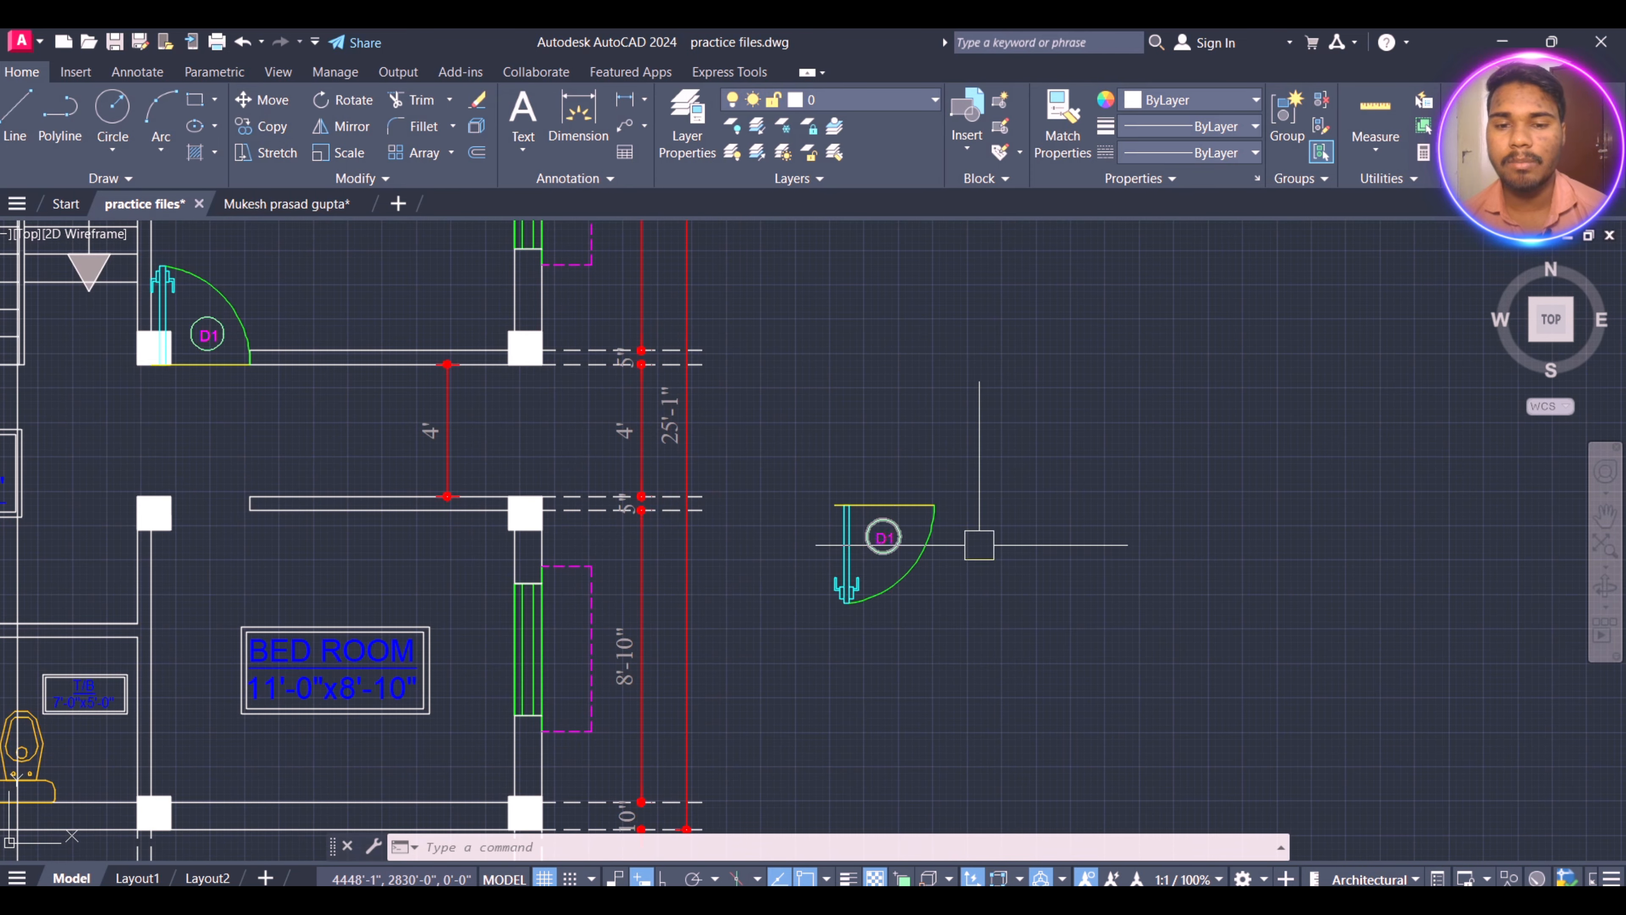
click(1034, 478)
click(772, 692)
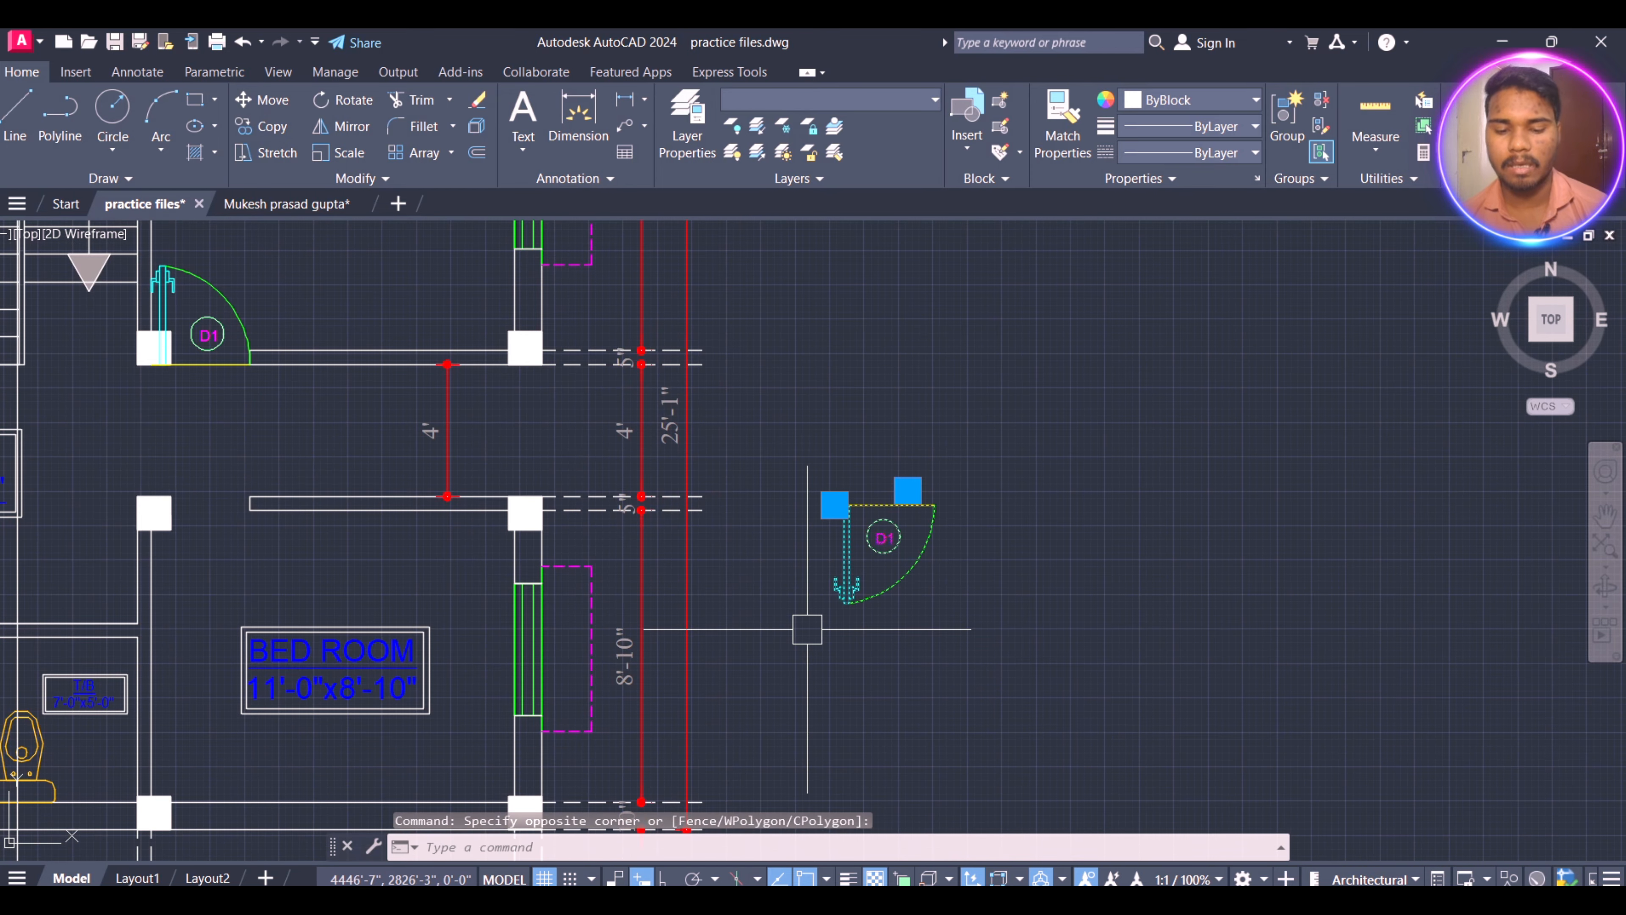
key(Return)
click(933, 506)
scroll(951, 473, down, 2)
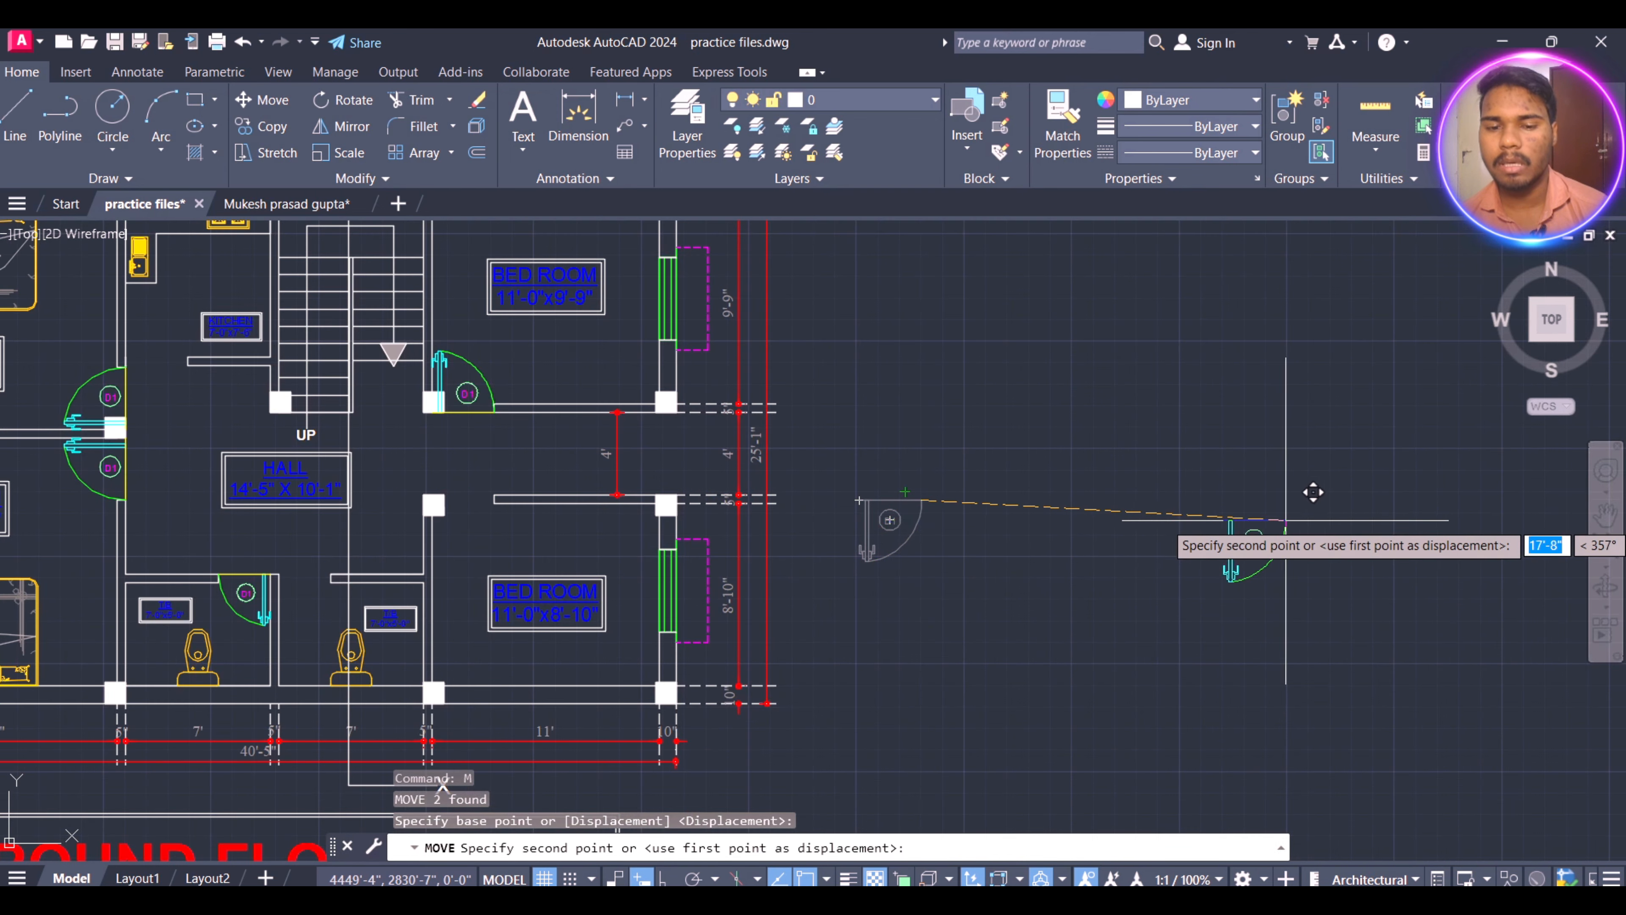
key(F8)
scroll(1100, 508, down, 4)
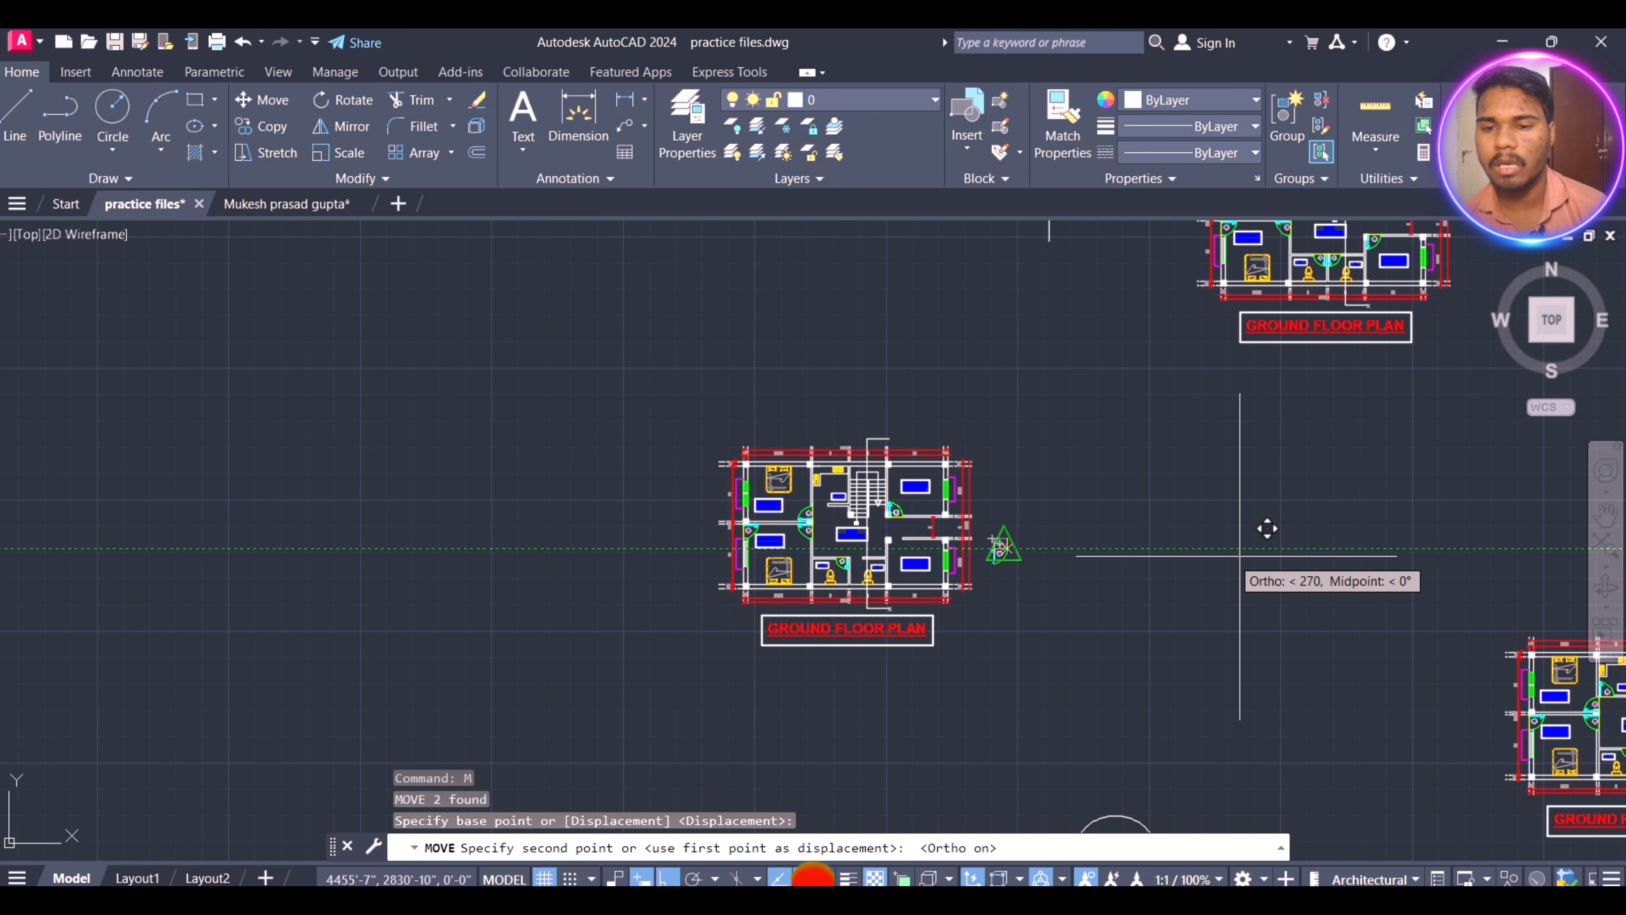
scroll(1082, 535, up, 5)
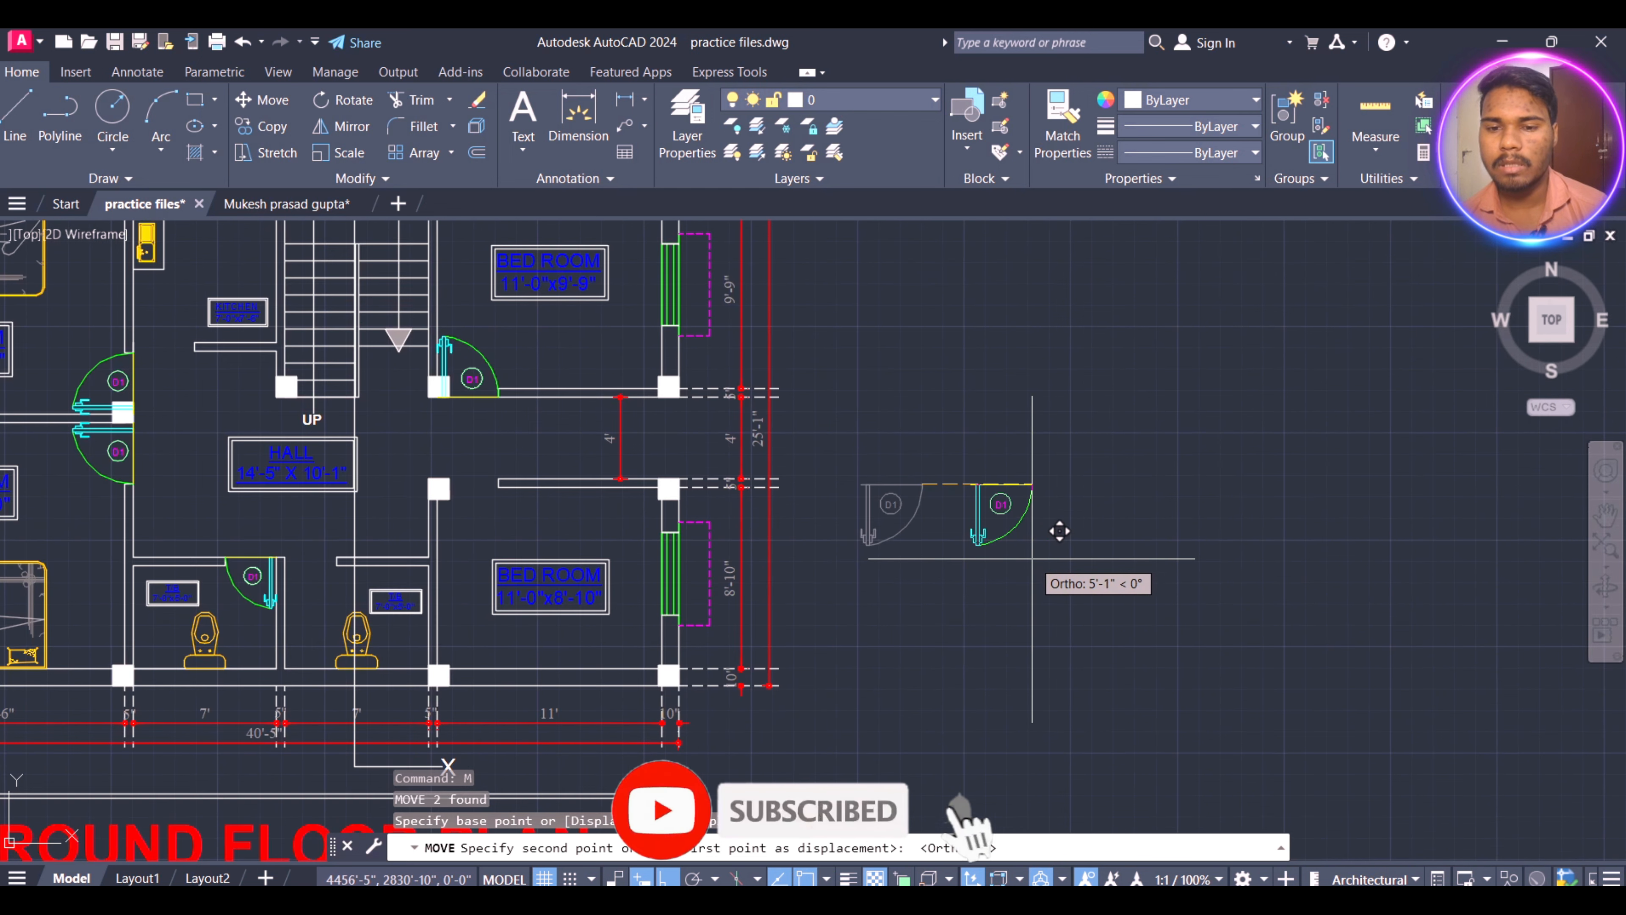
scroll(1422, 490, down, 5)
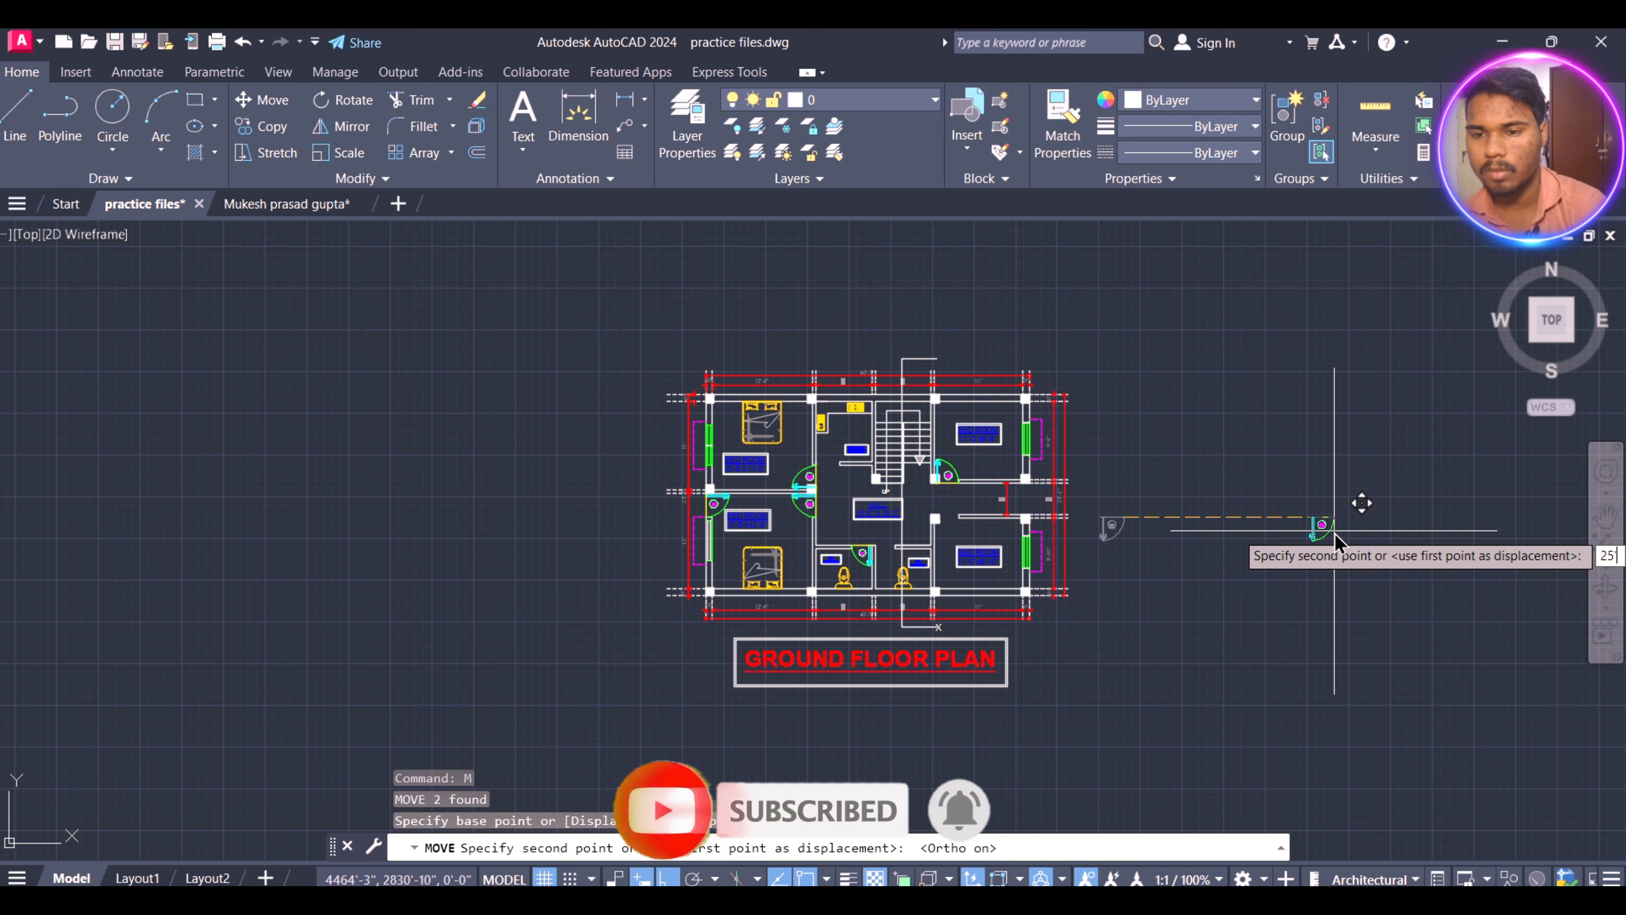
text(25)
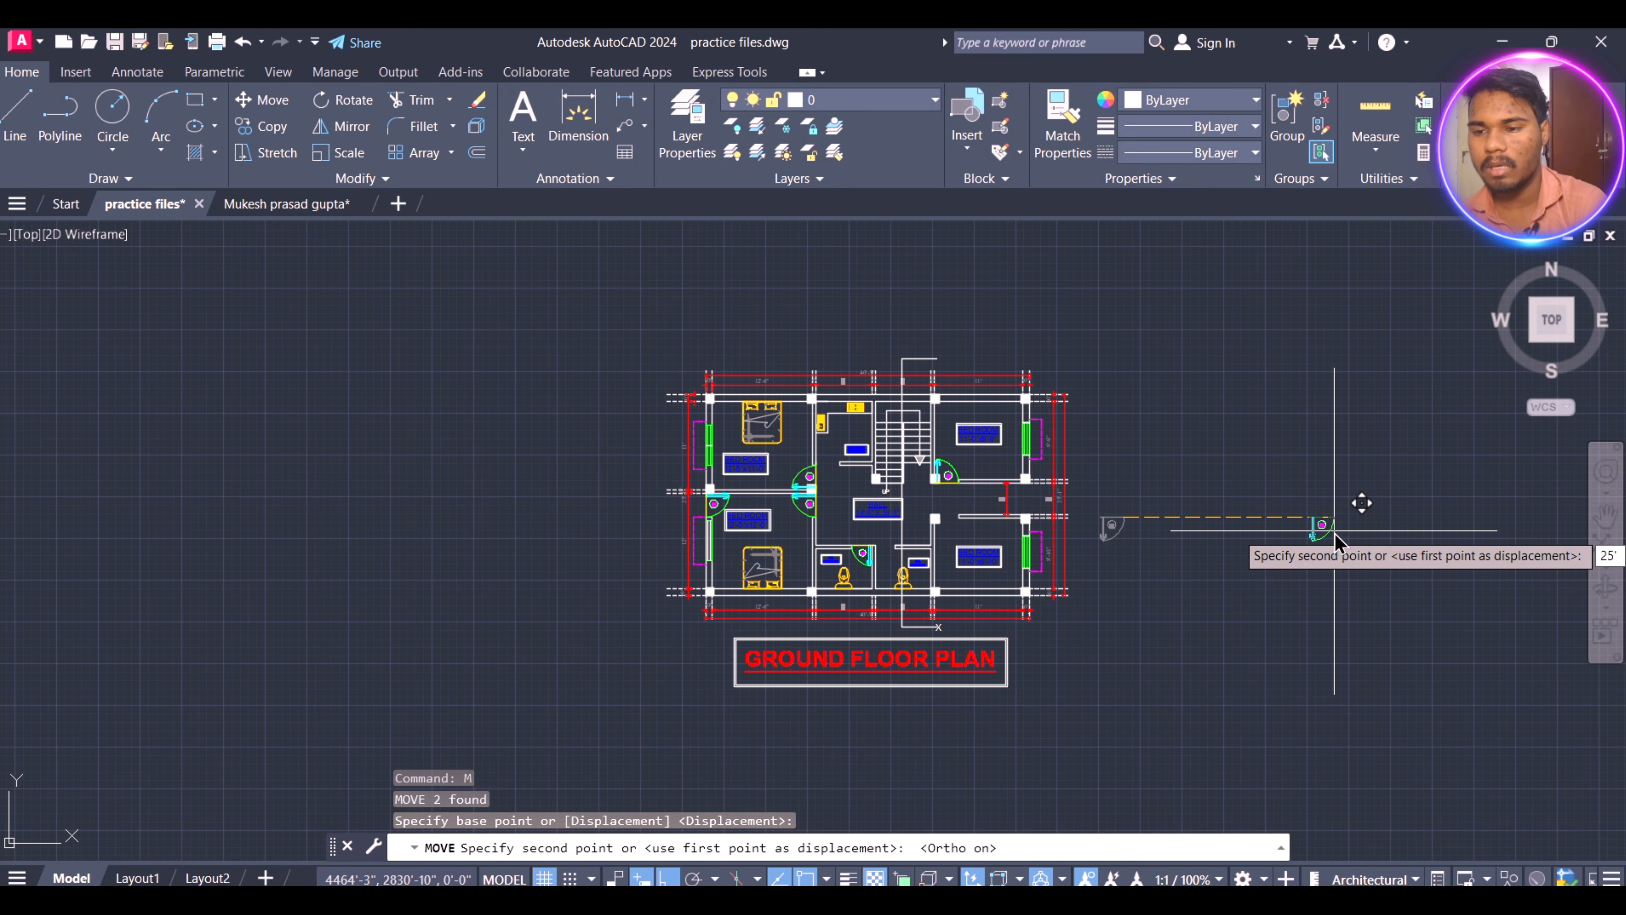
key(Return)
- Move the same loose D1 door 25' straight up, using the midpoint of its threshold line as base point
scroll(1318, 525, up, 5)
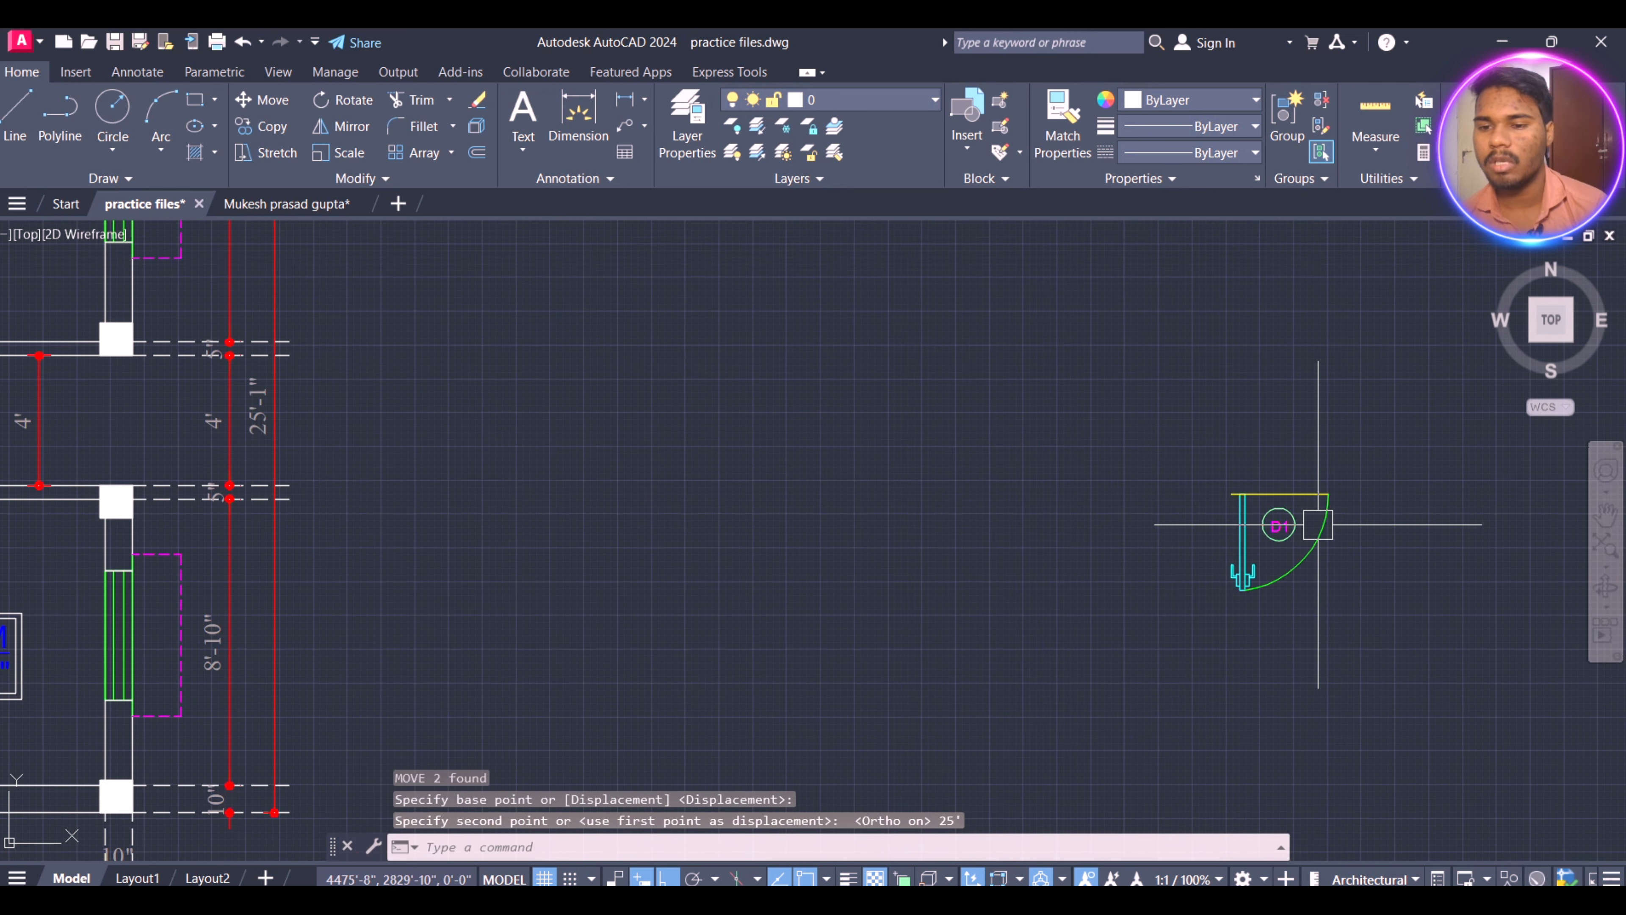
click(1436, 452)
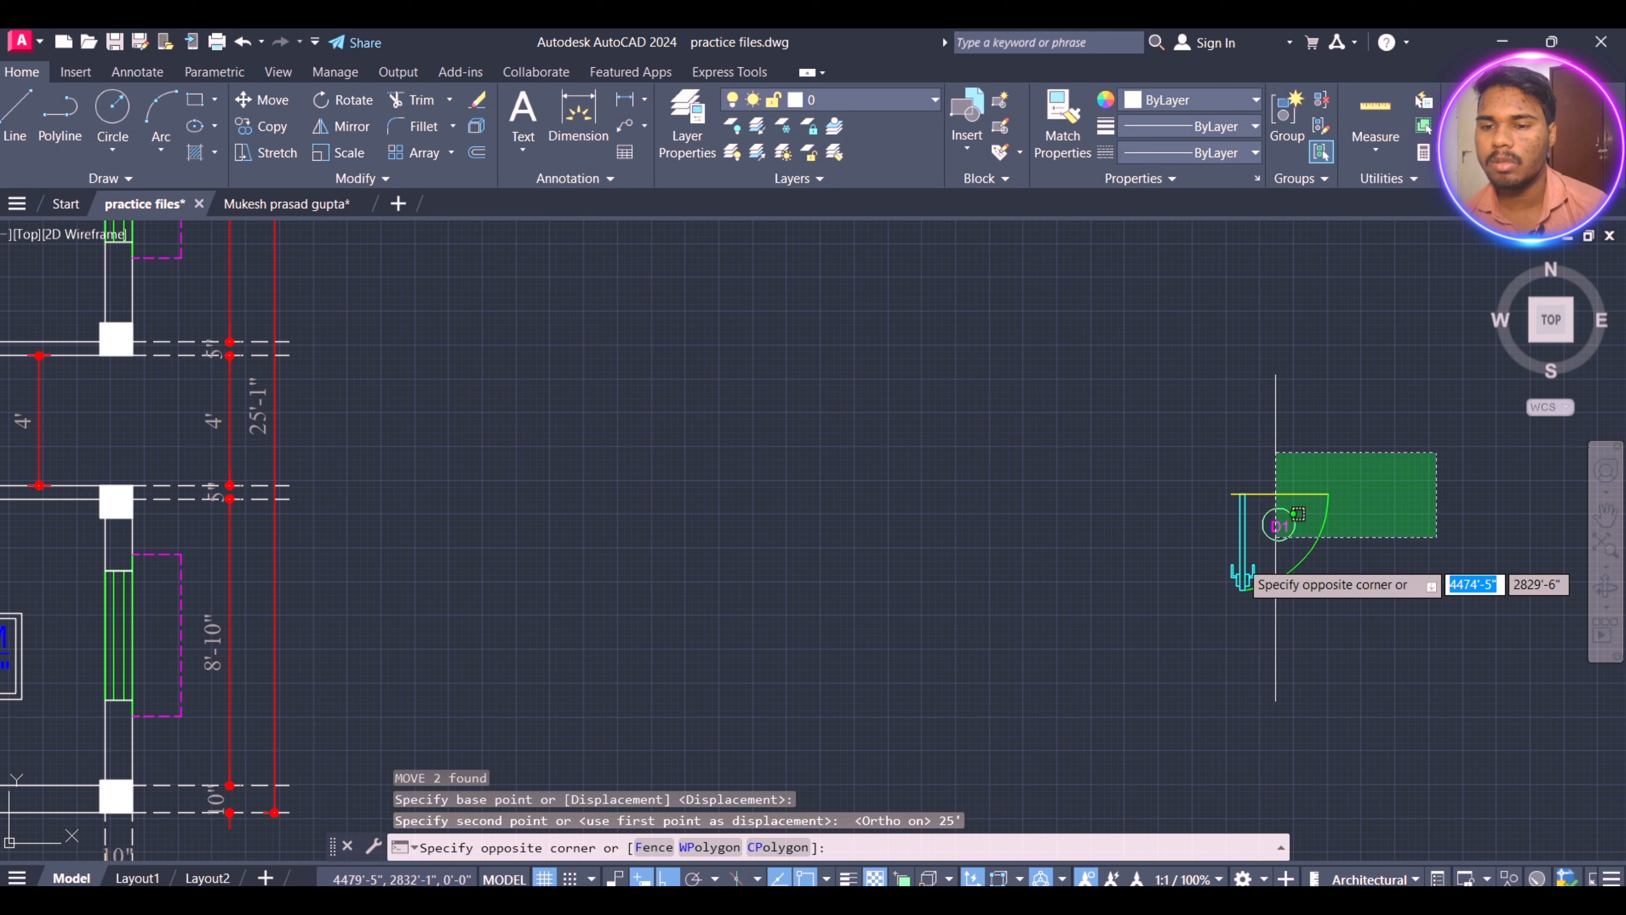
click(1099, 655)
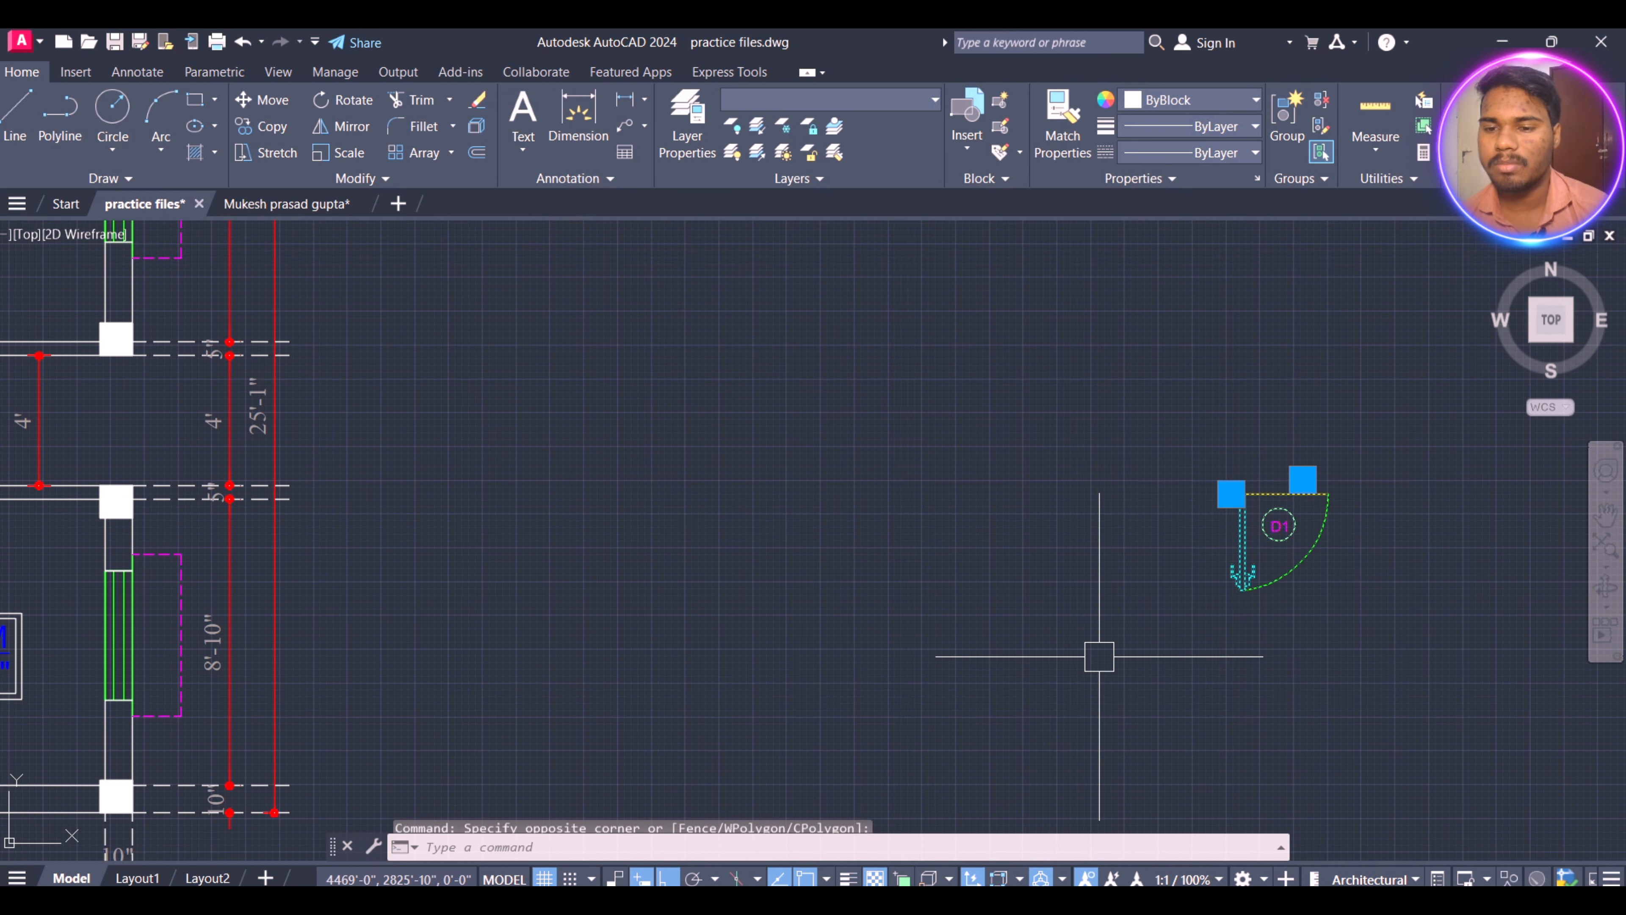
text(m)
key(Return)
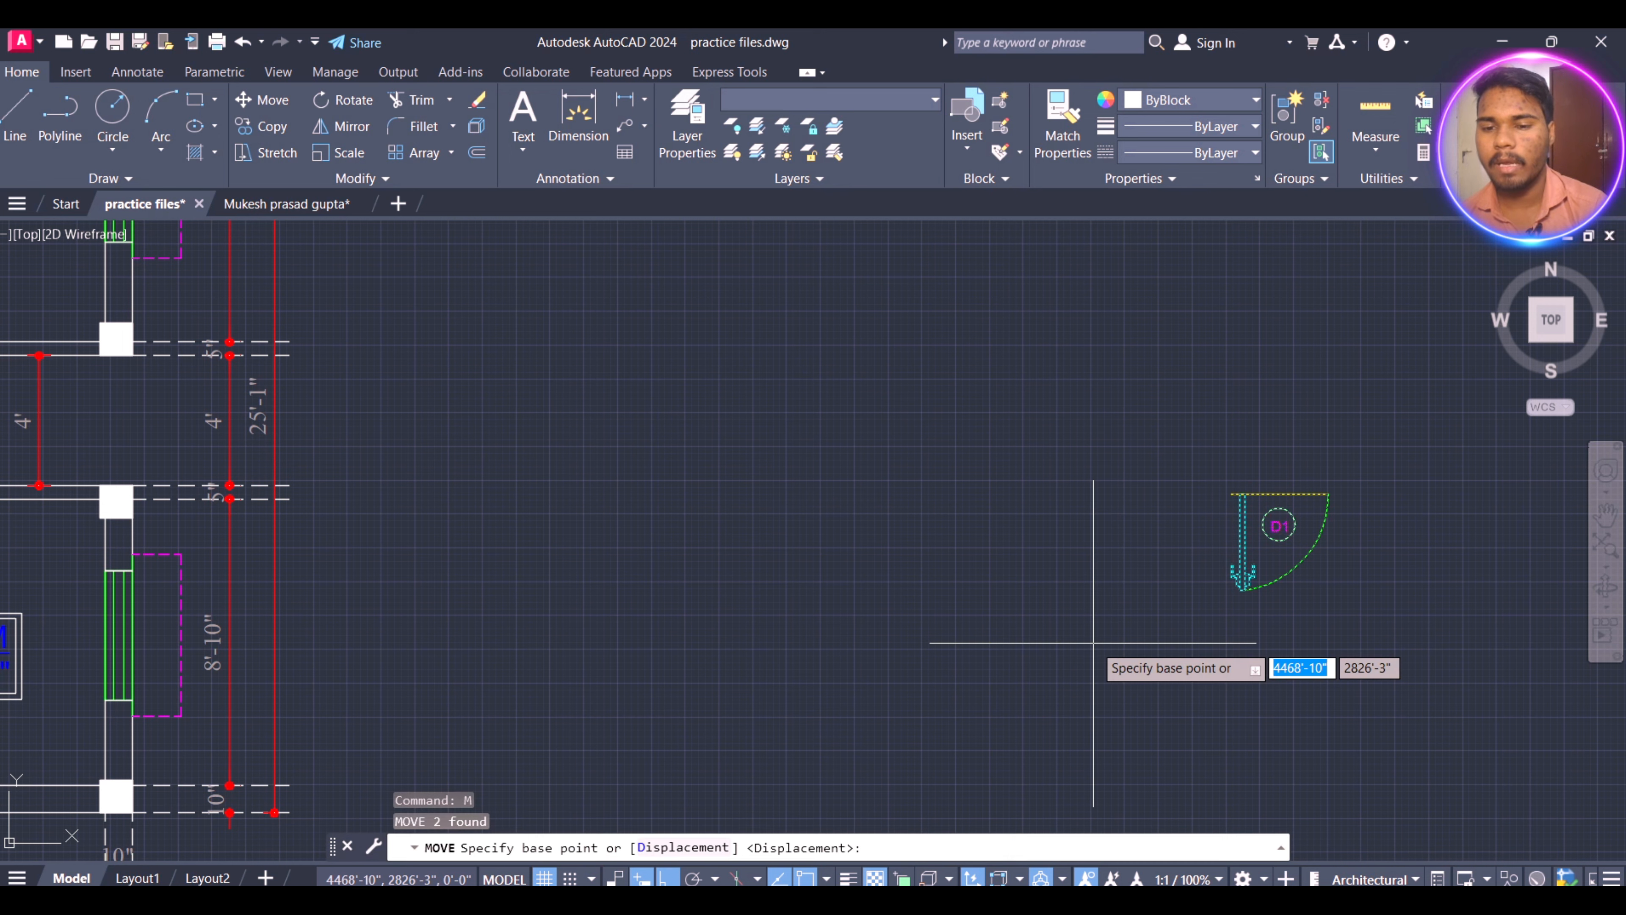
click(1279, 494)
scroll(1300, 463, down, 4)
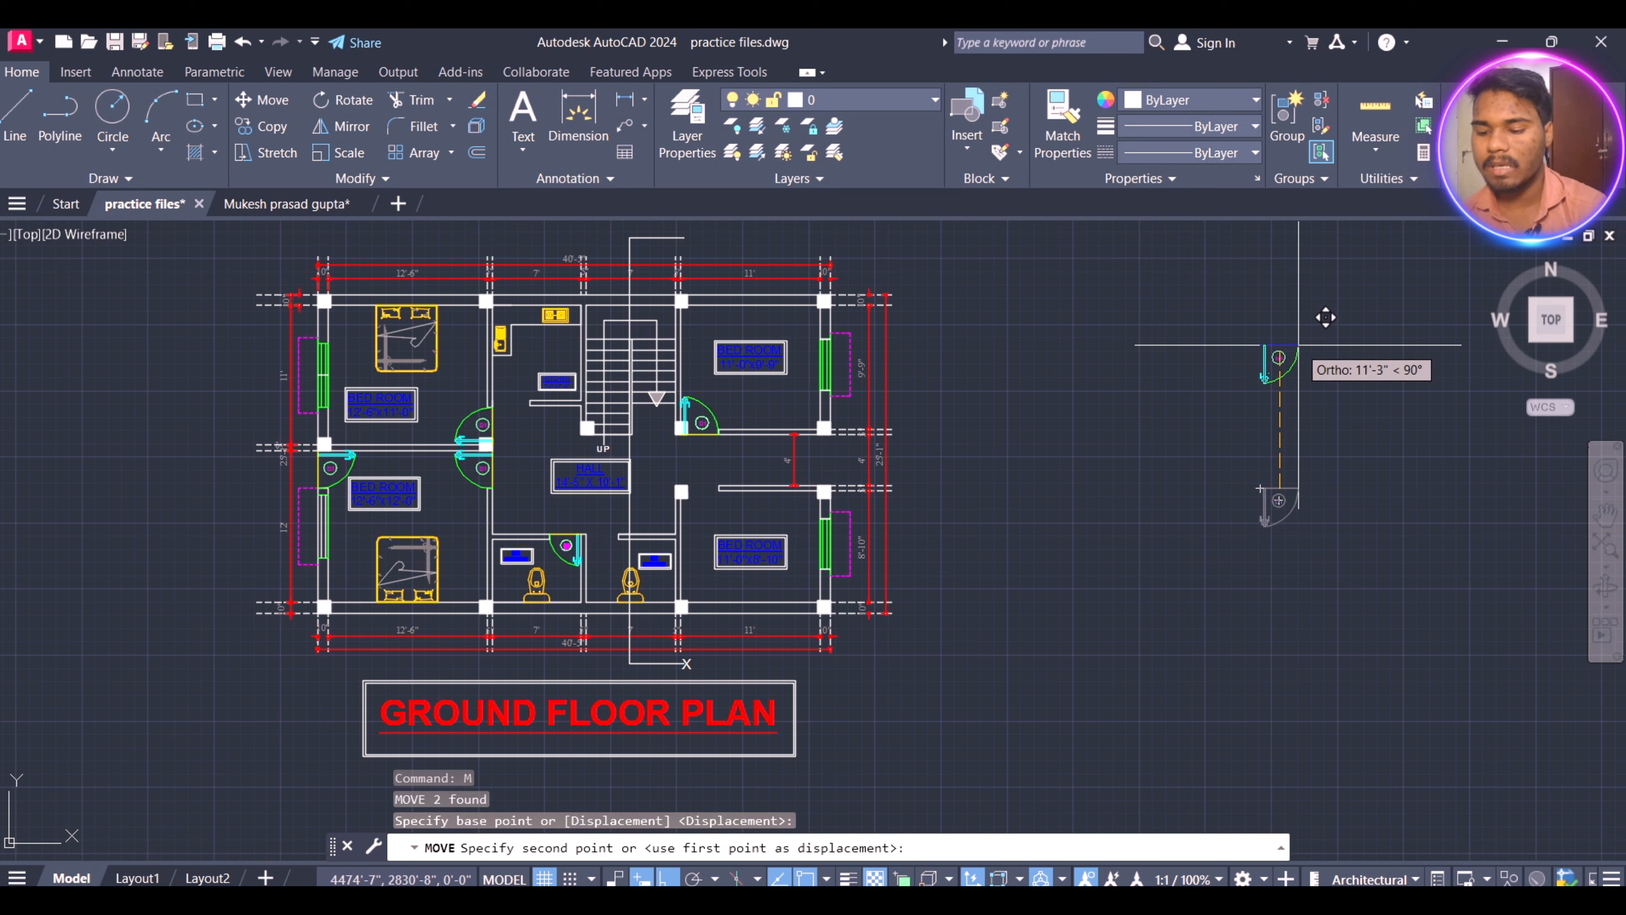
text(25)
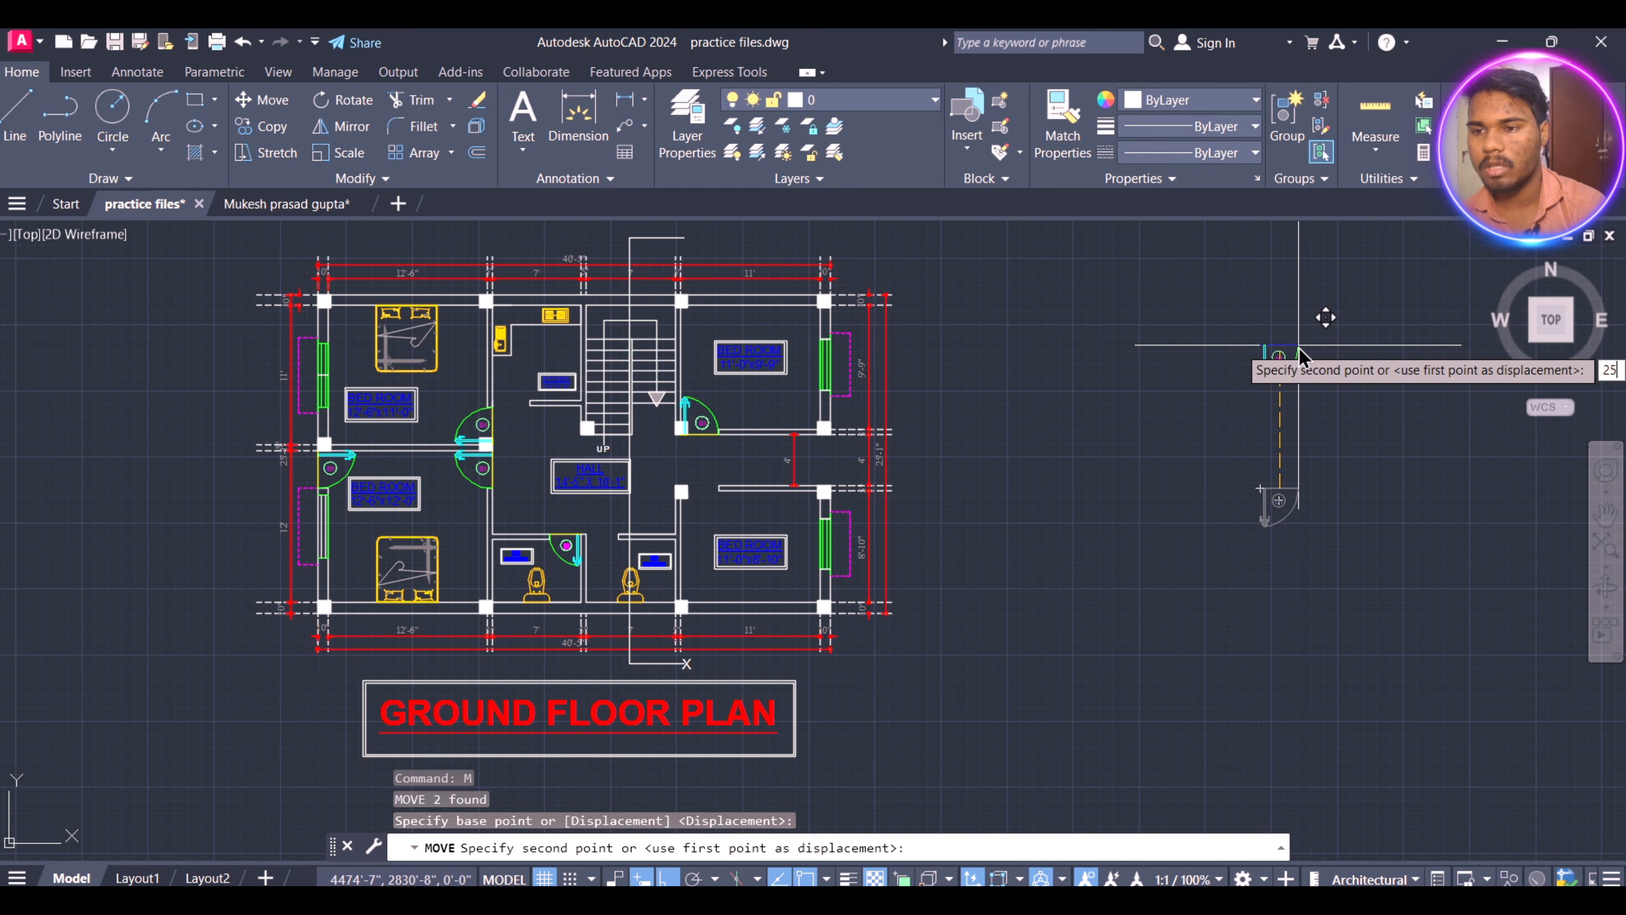
text(')
key(Return)
scroll(1170, 542, down, 5)
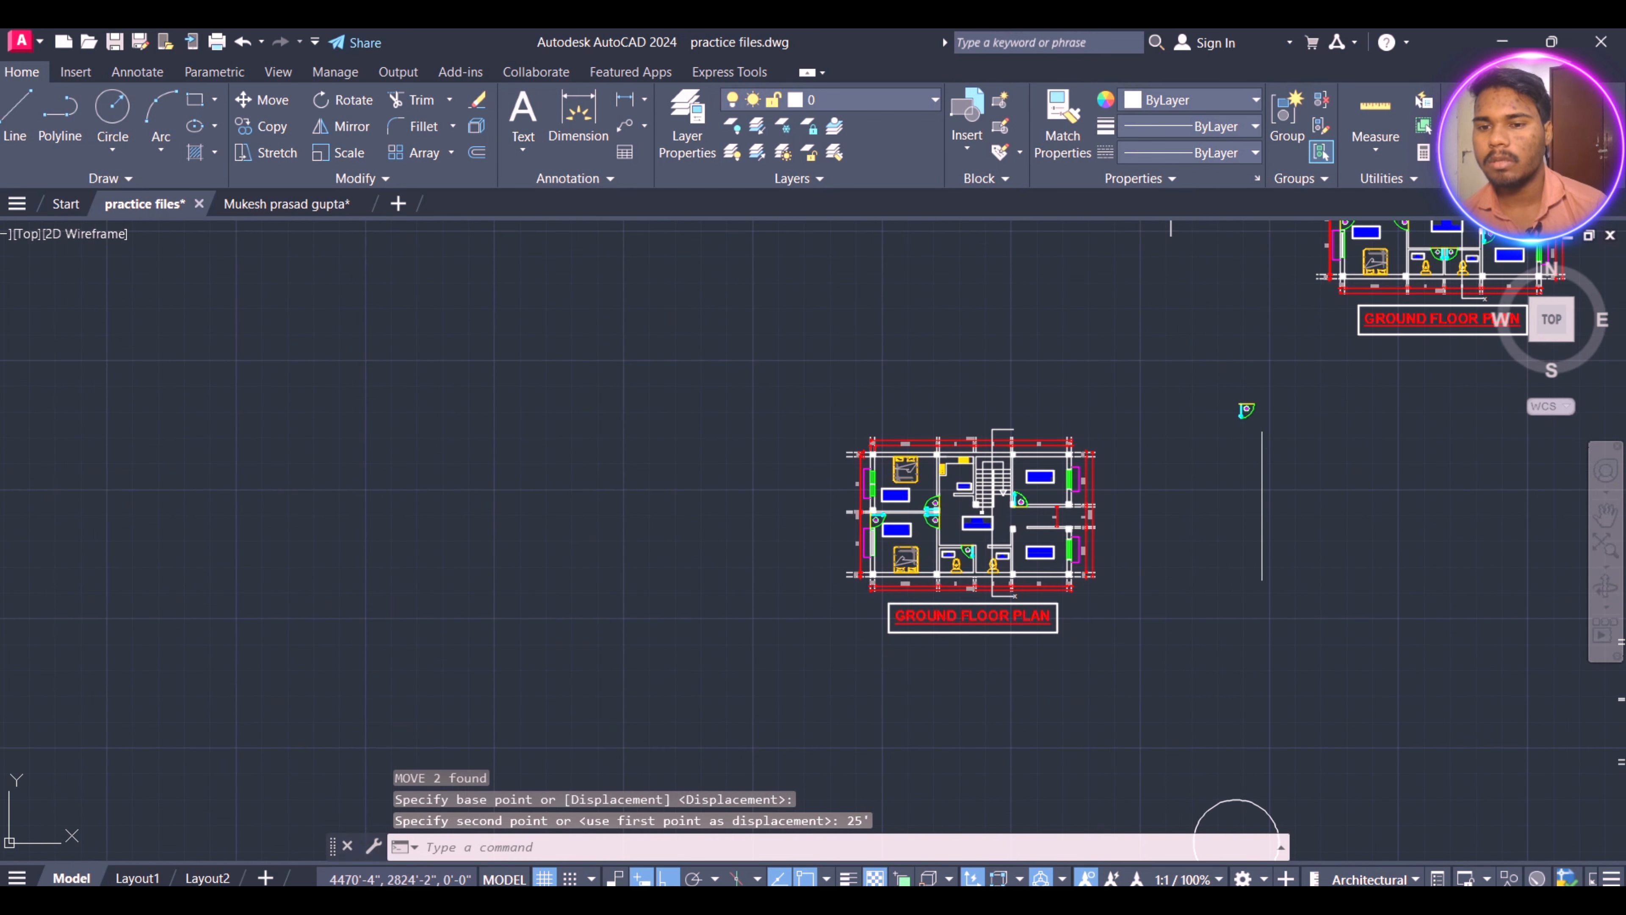
scroll(1255, 410, up, 6)
scroll(1156, 437, down, 4)
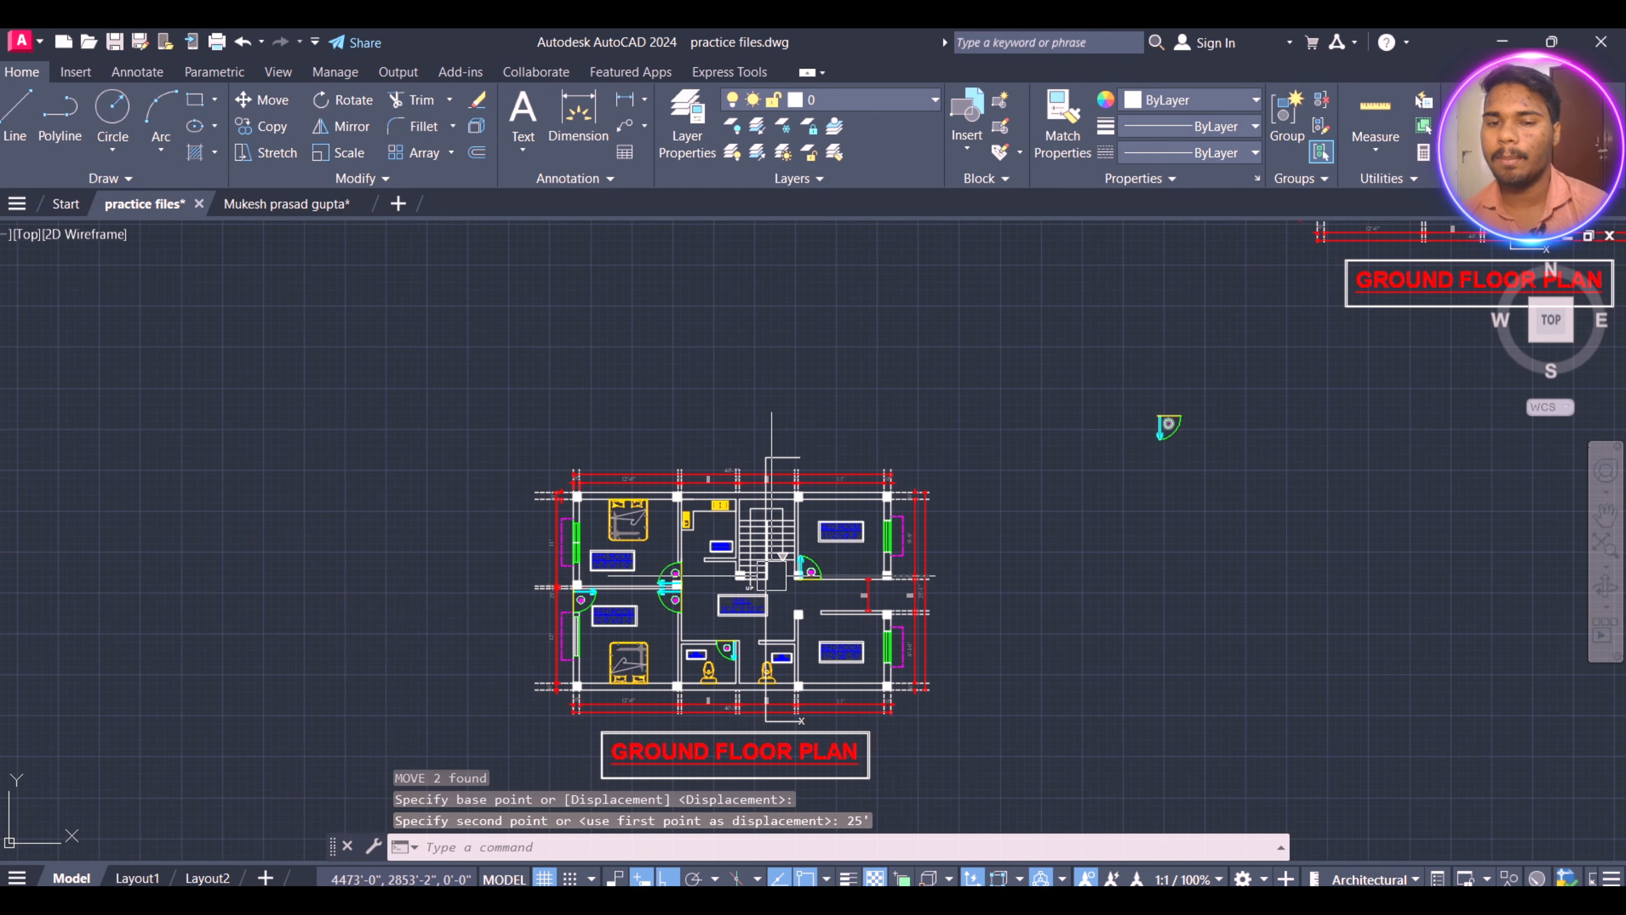
- Copy the loose D1 door from the outer end of its threshold line, placing four copies in a horizontal row towards the floor plan, with Ortho on
scroll(704, 592, up, 2)
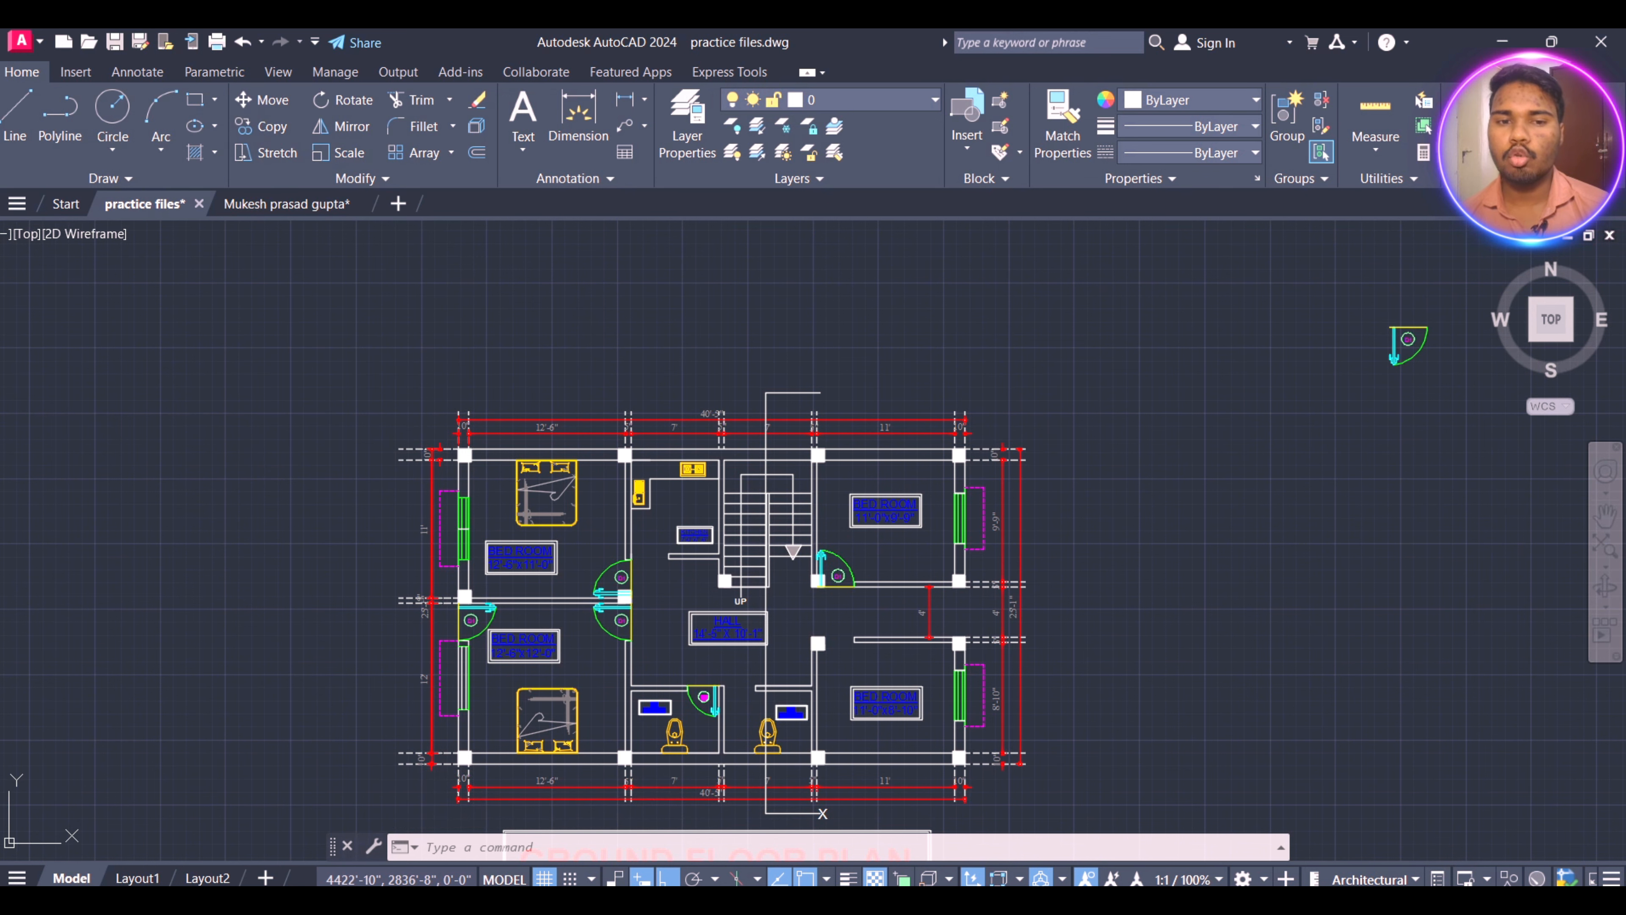
scroll(477, 481, down, 4)
scroll(801, 426, up, 5)
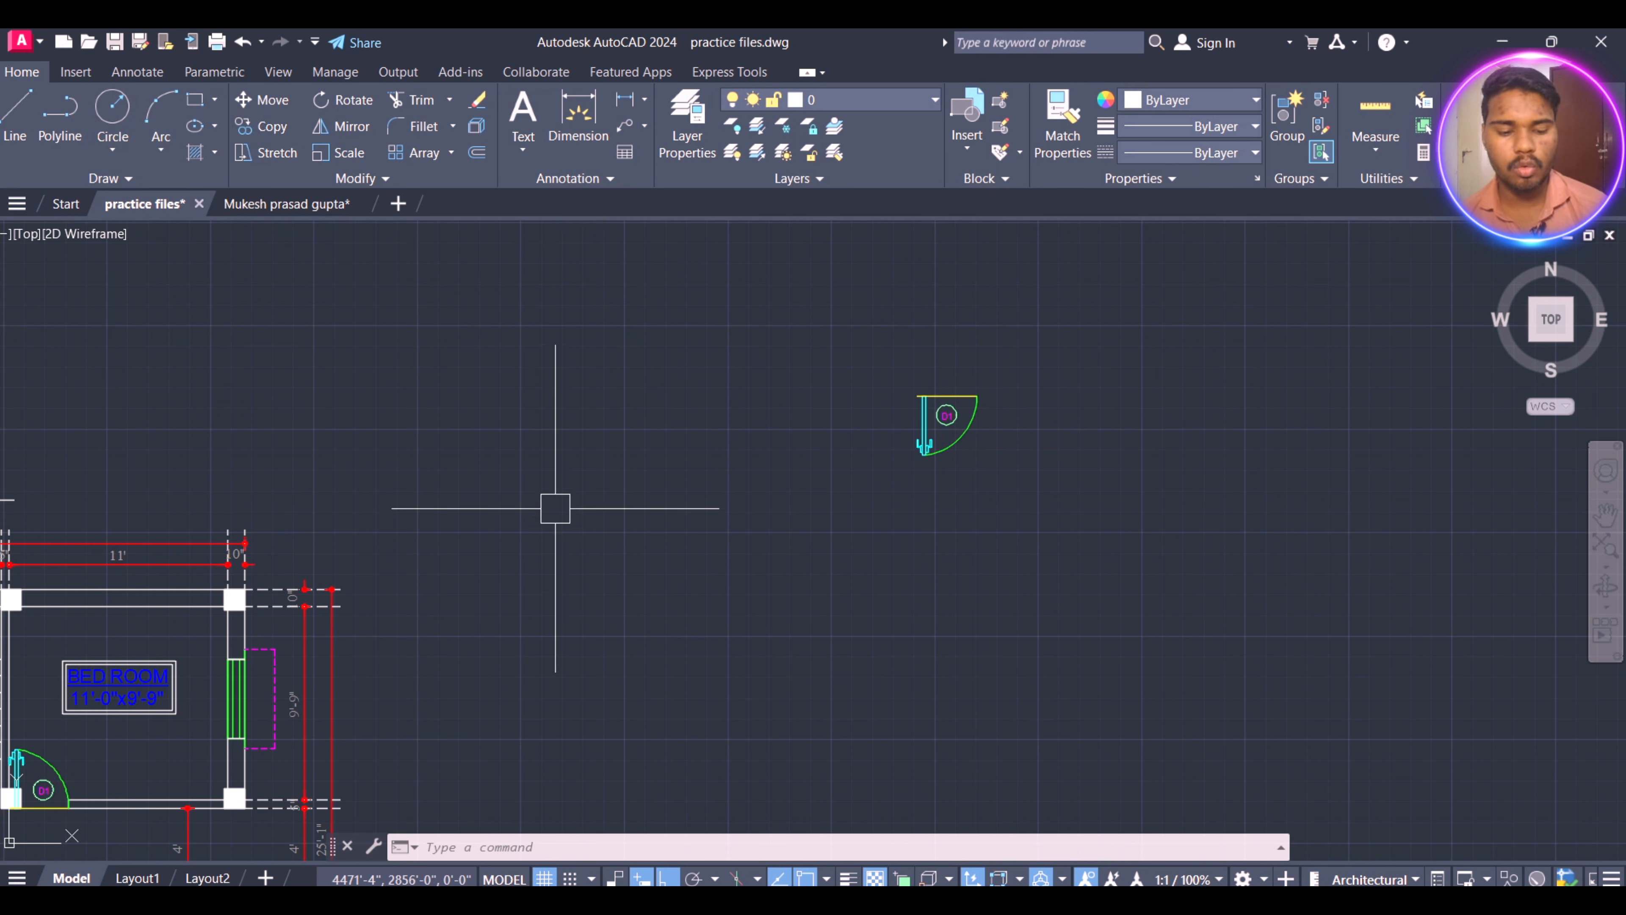
text(o)
key(Return)
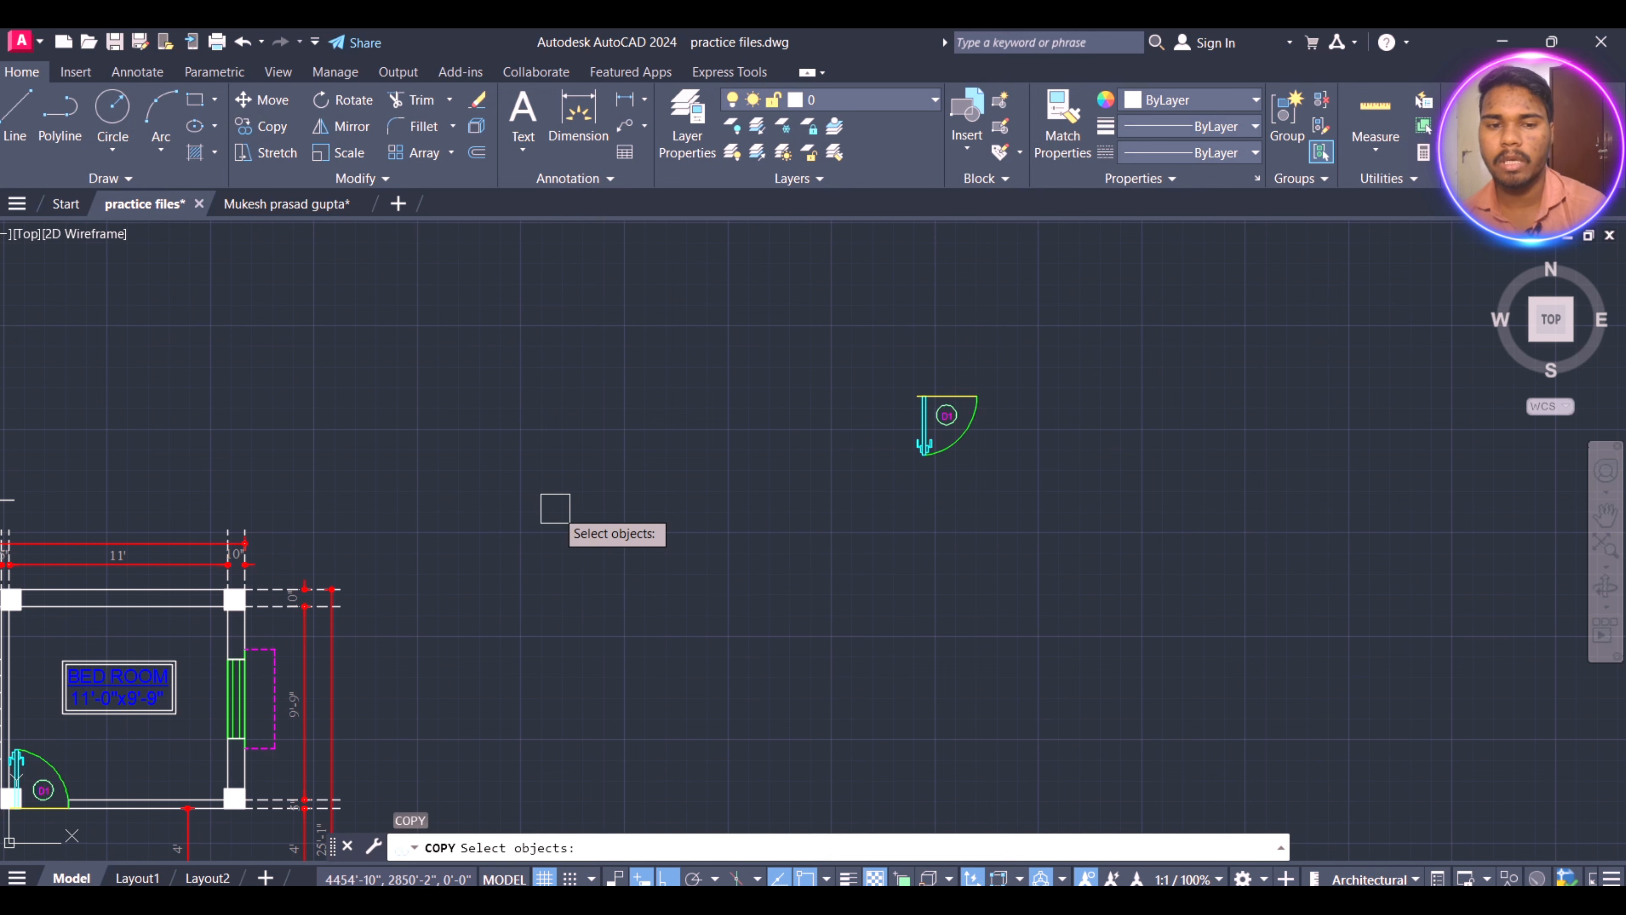
click(1130, 339)
click(823, 539)
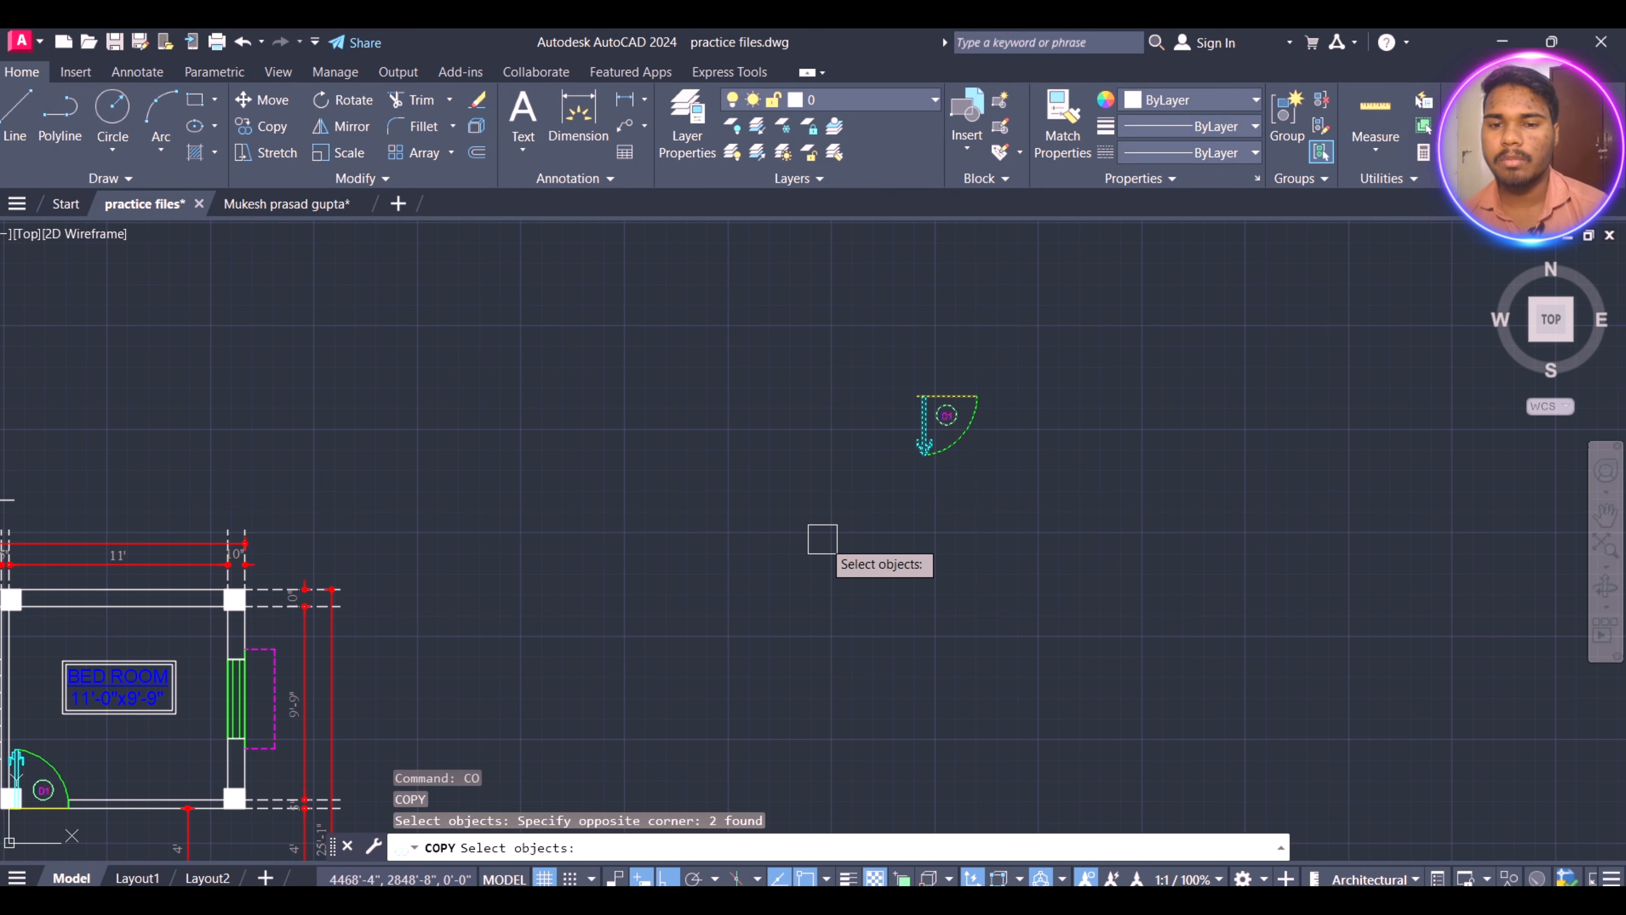
scroll(929, 459, up, 4)
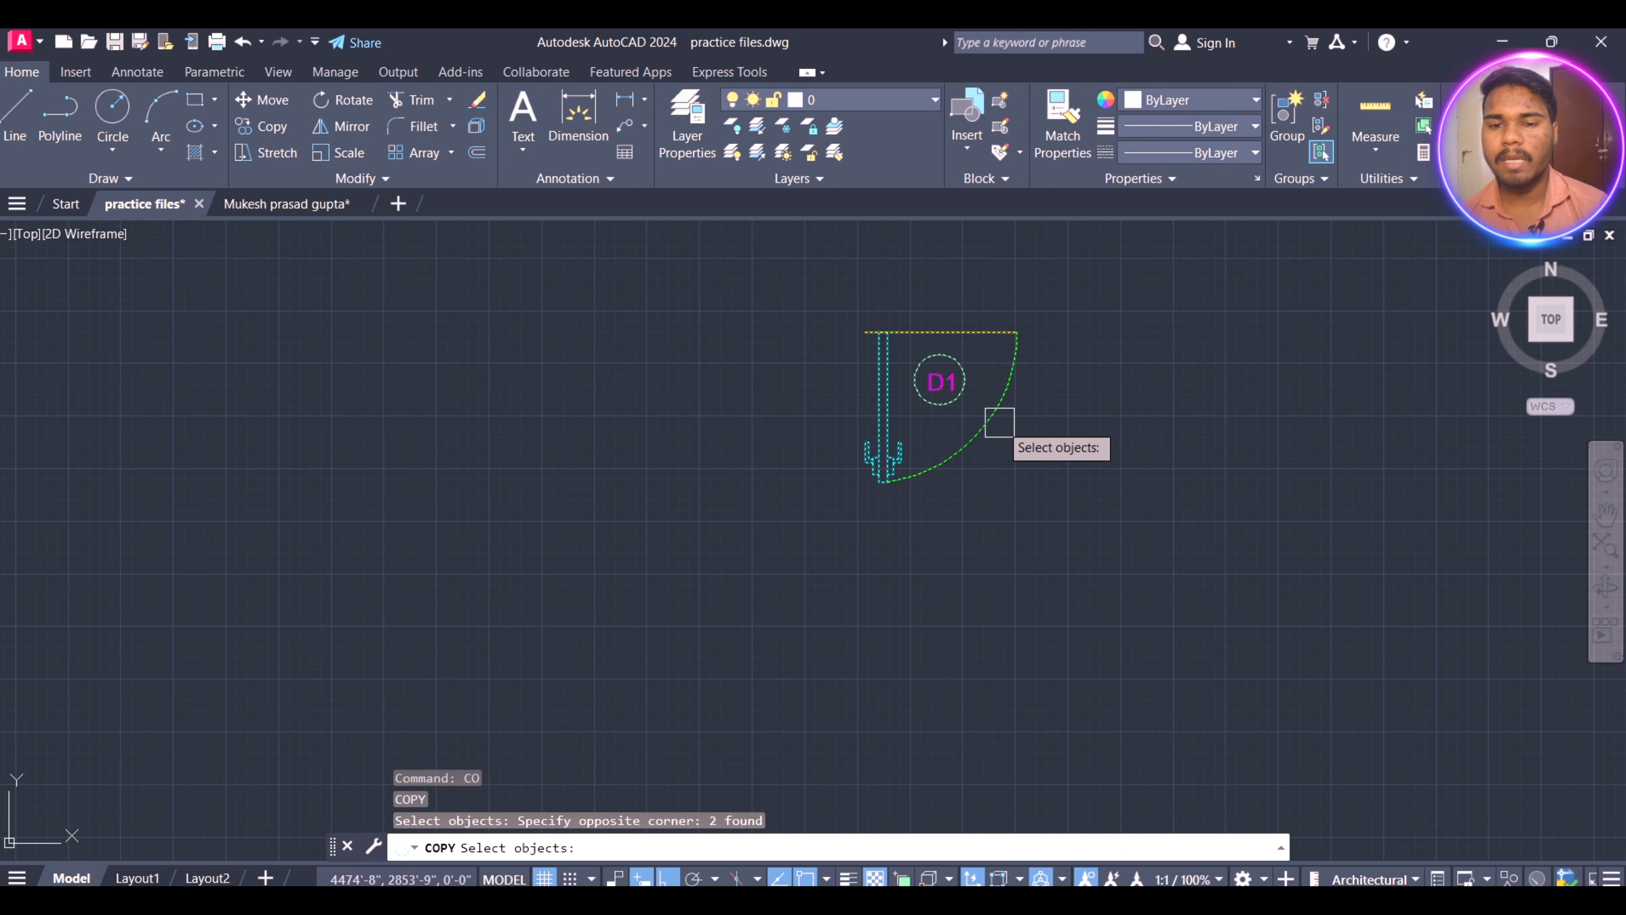
key(Return)
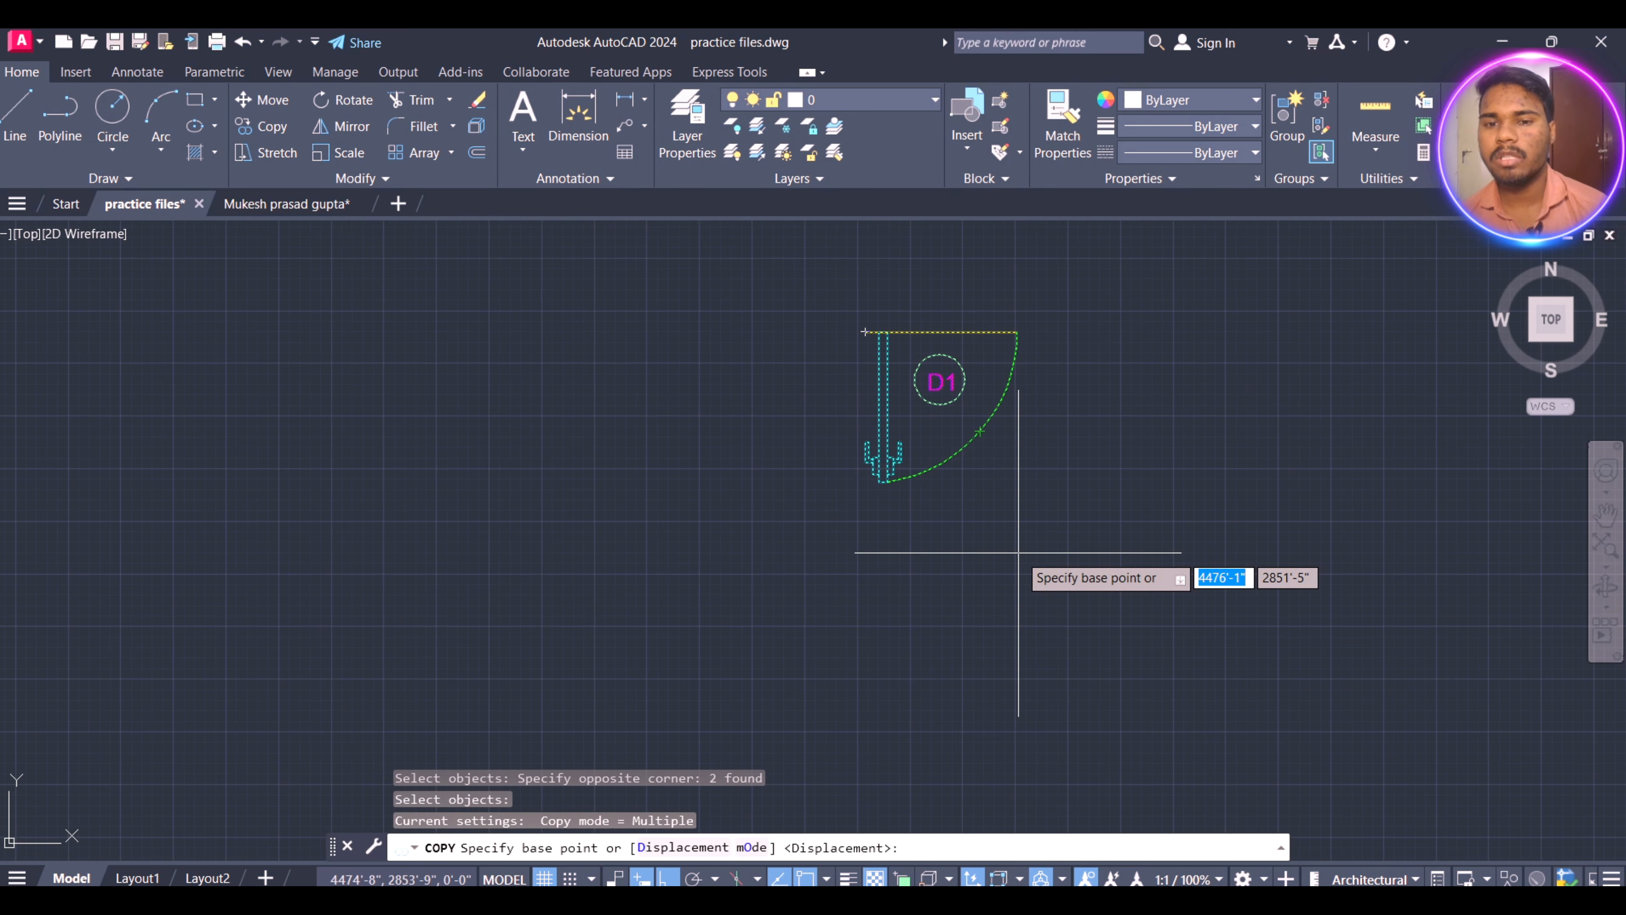
click(1018, 332)
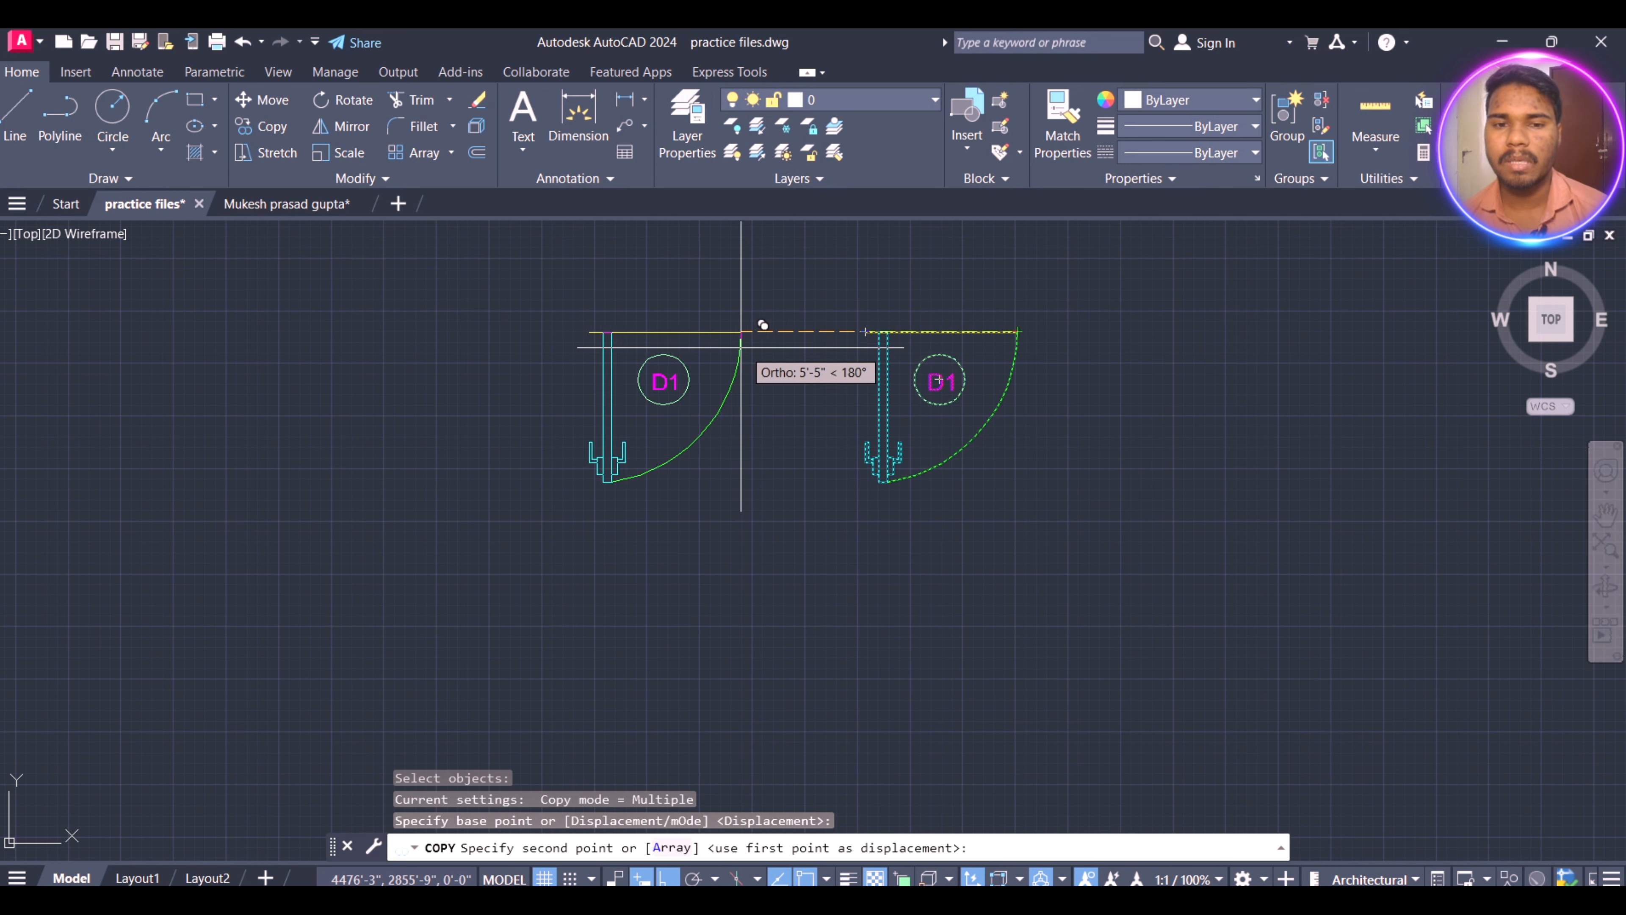
scroll(826, 384, down, 3)
scroll(825, 384, up, 3)
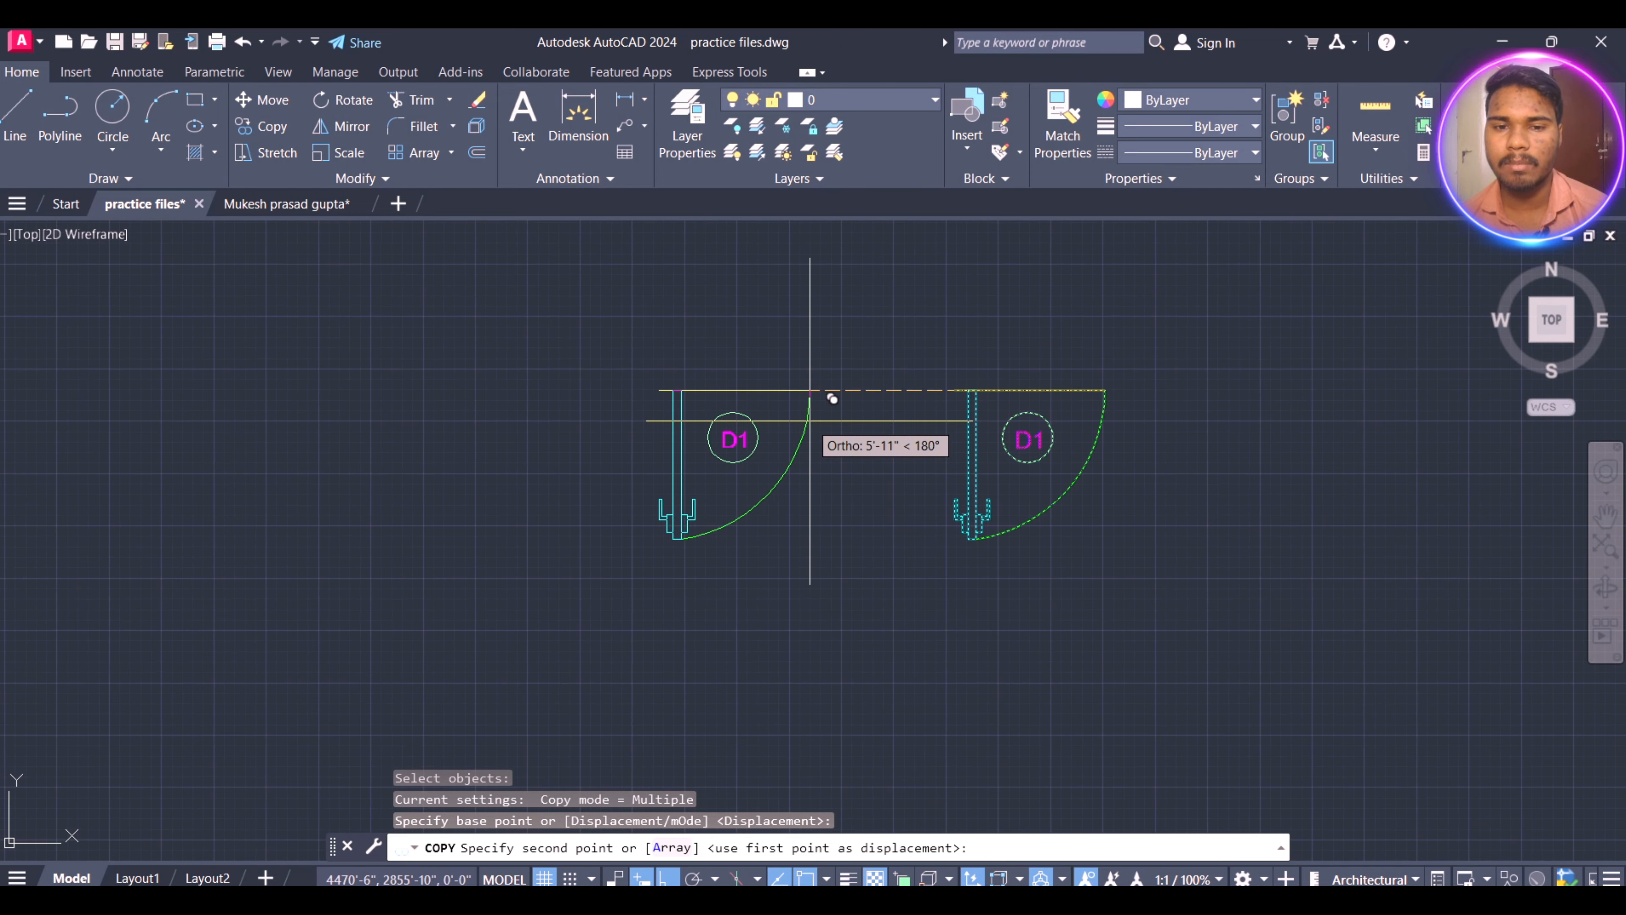
click(773, 388)
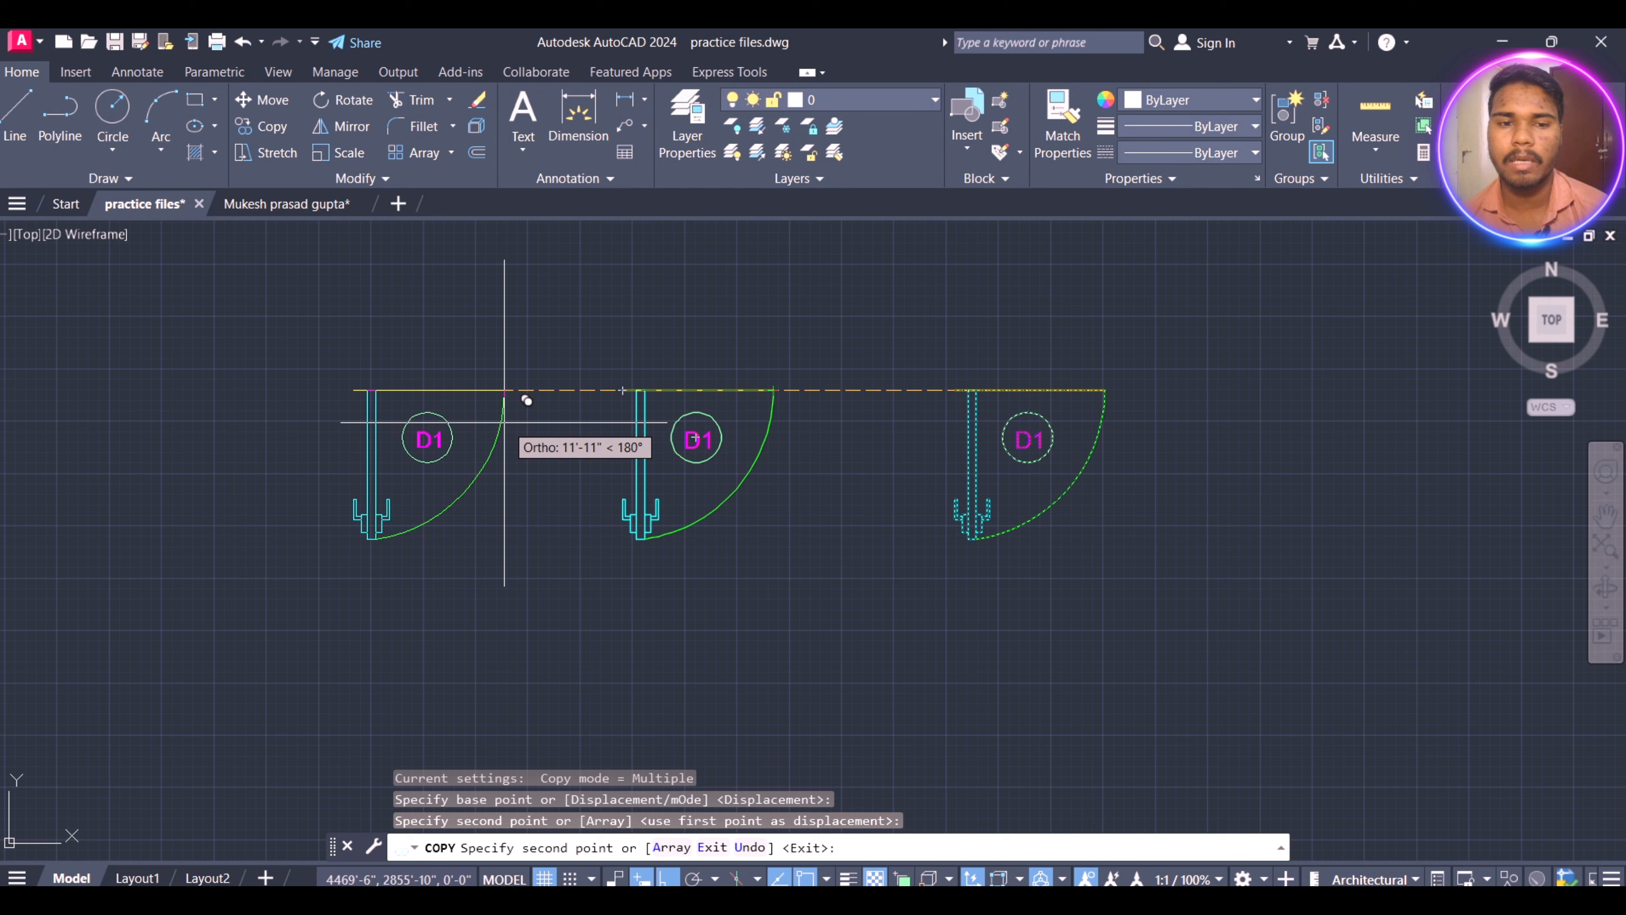
click(508, 389)
scroll(929, 487, down, 4)
click(607, 459)
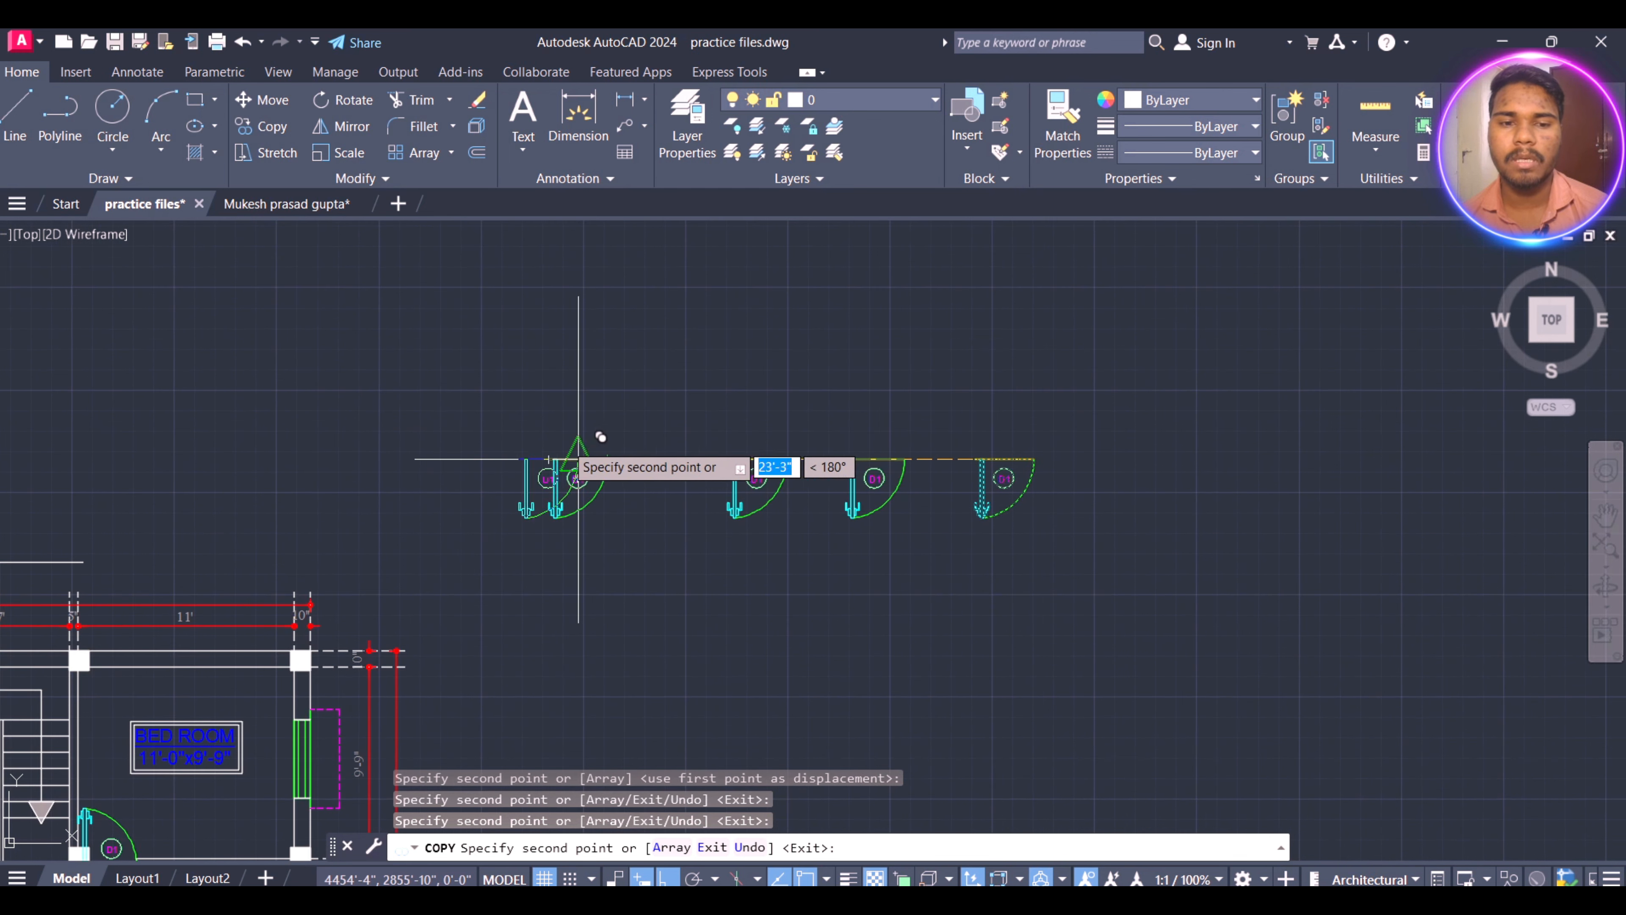
click(460, 459)
- Place another copy about 8'-6" straight above the original door and three more in the row on the side away from the plan
click(1044, 283)
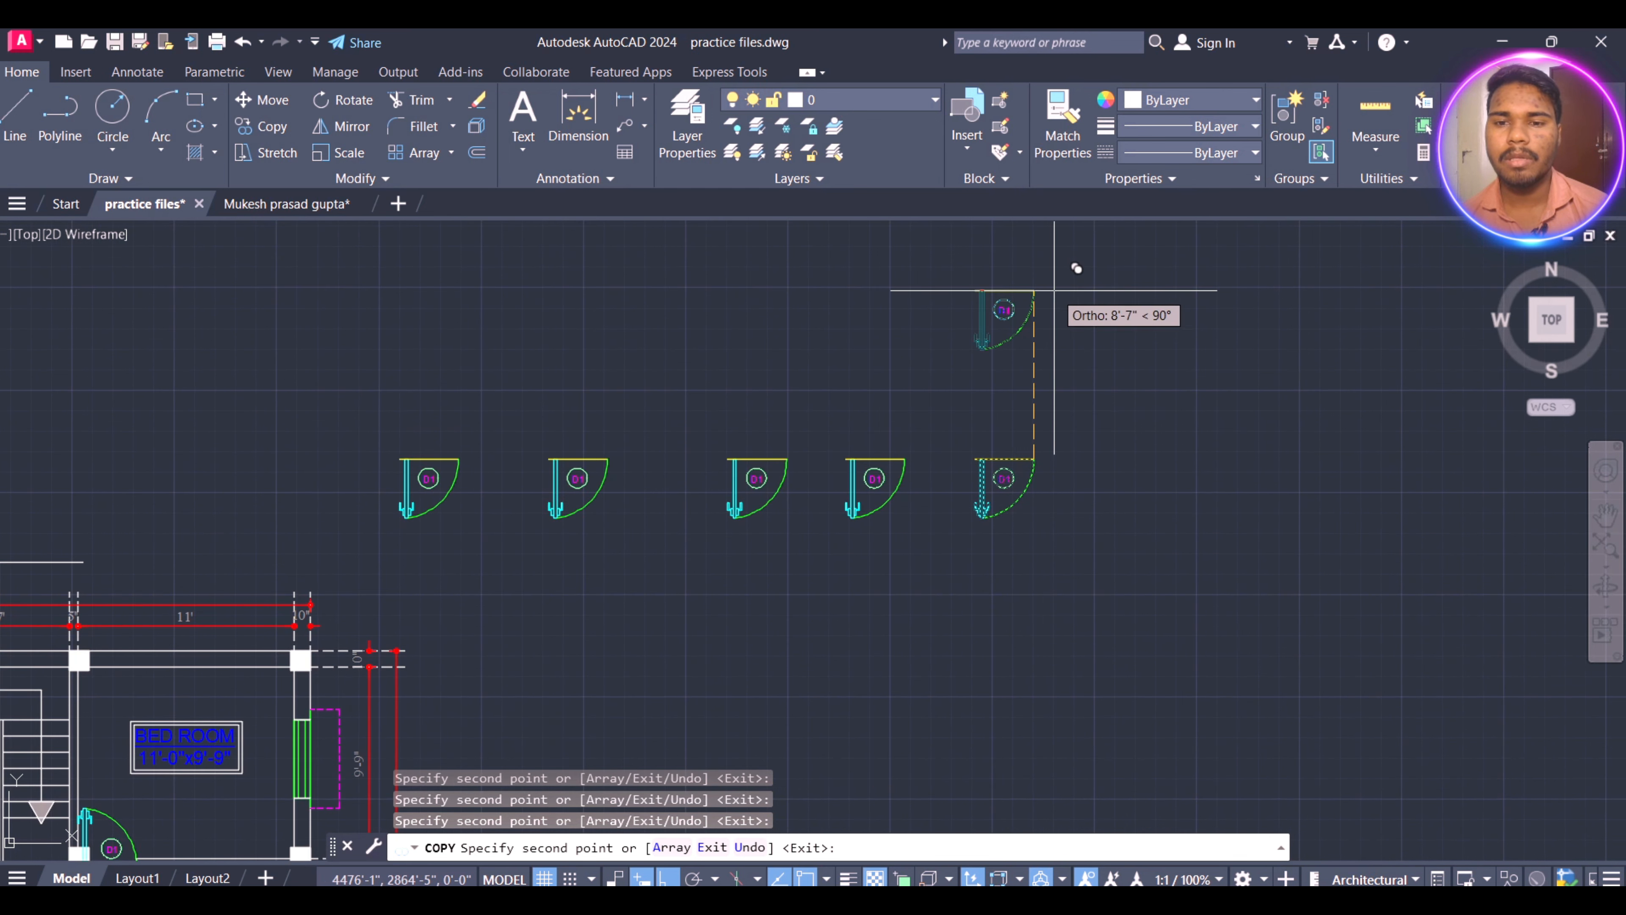
scroll(1066, 500, down, 3)
click(1179, 482)
click(1303, 484)
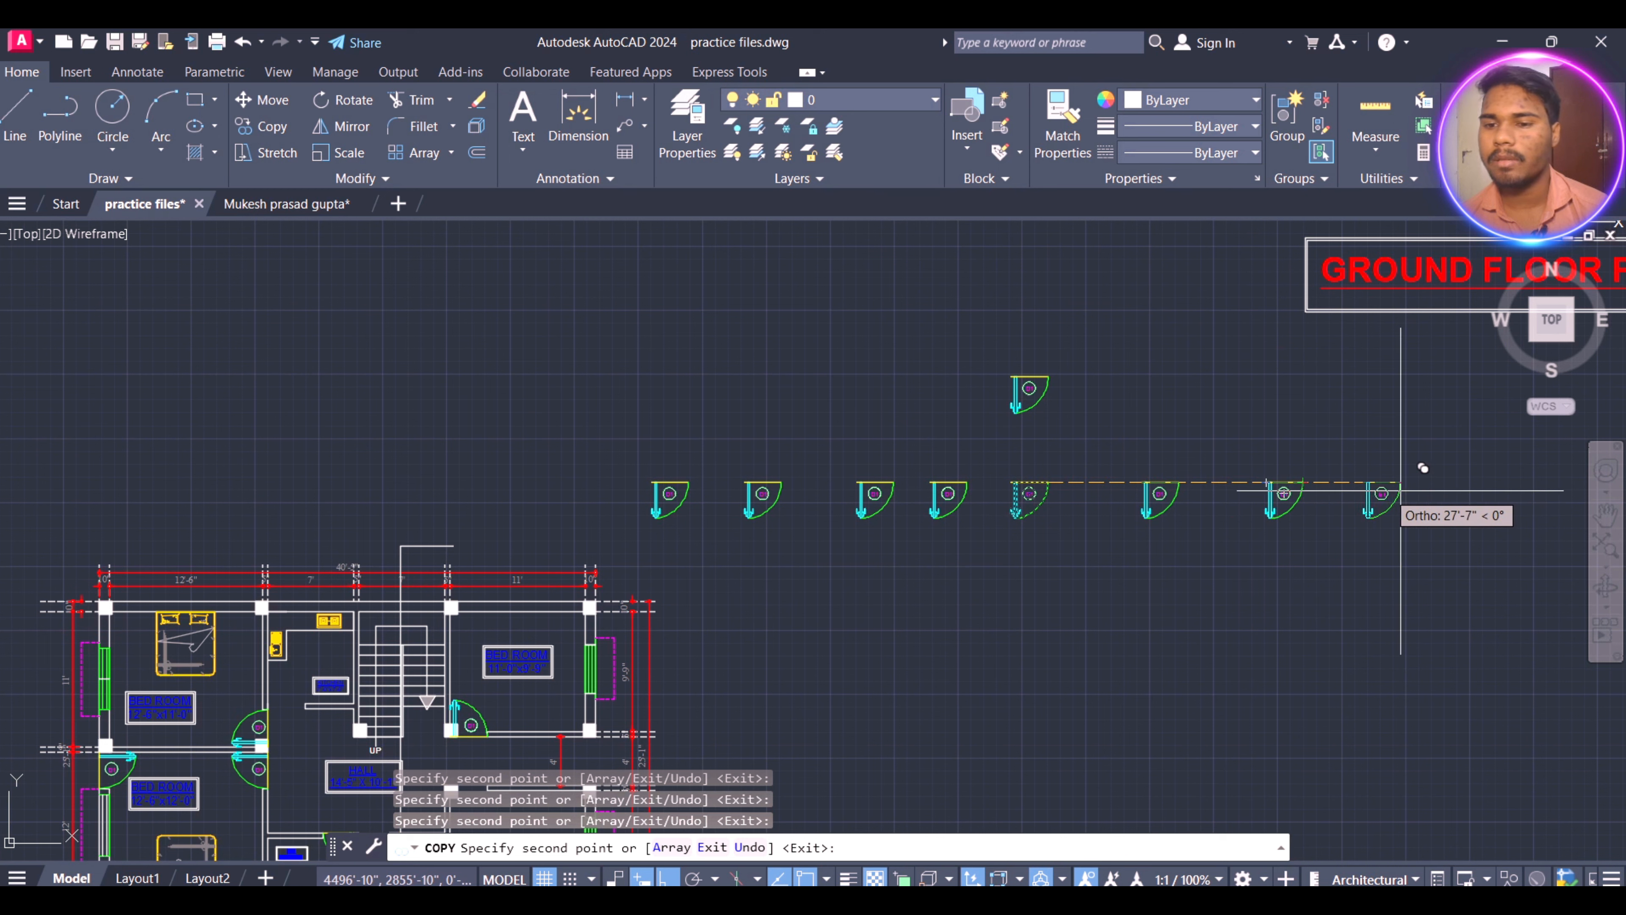
click(1432, 500)
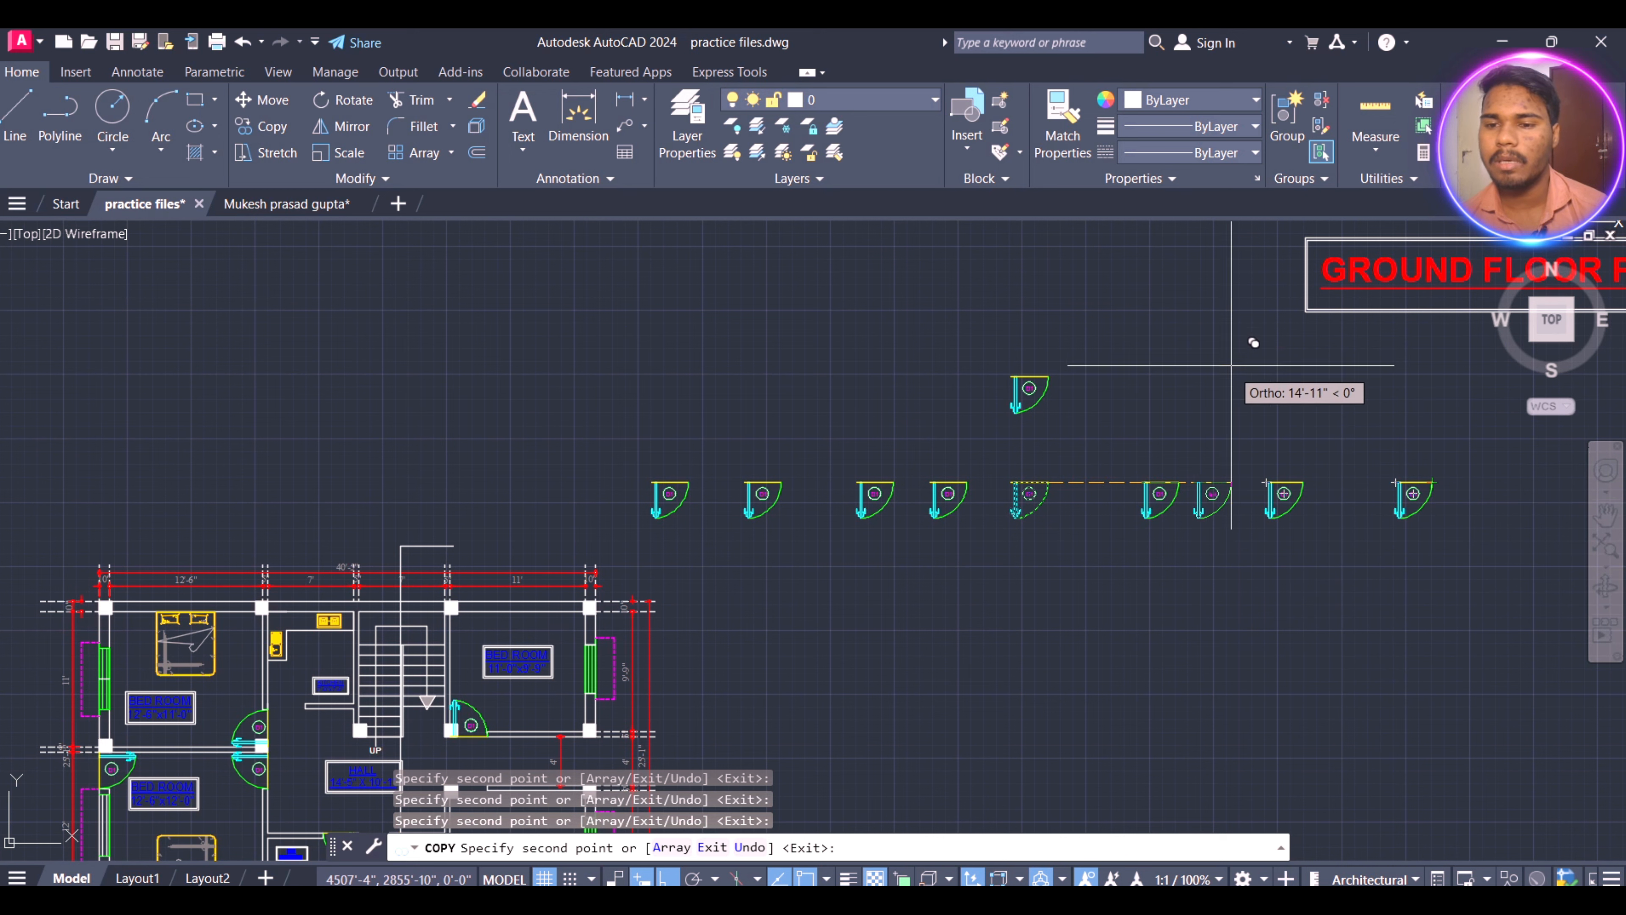
click(1120, 390)
- Place one door copy exactly 25' straight above the original and another exactly 10' straight below it, and end the Copy command
scroll(991, 326, down, 3)
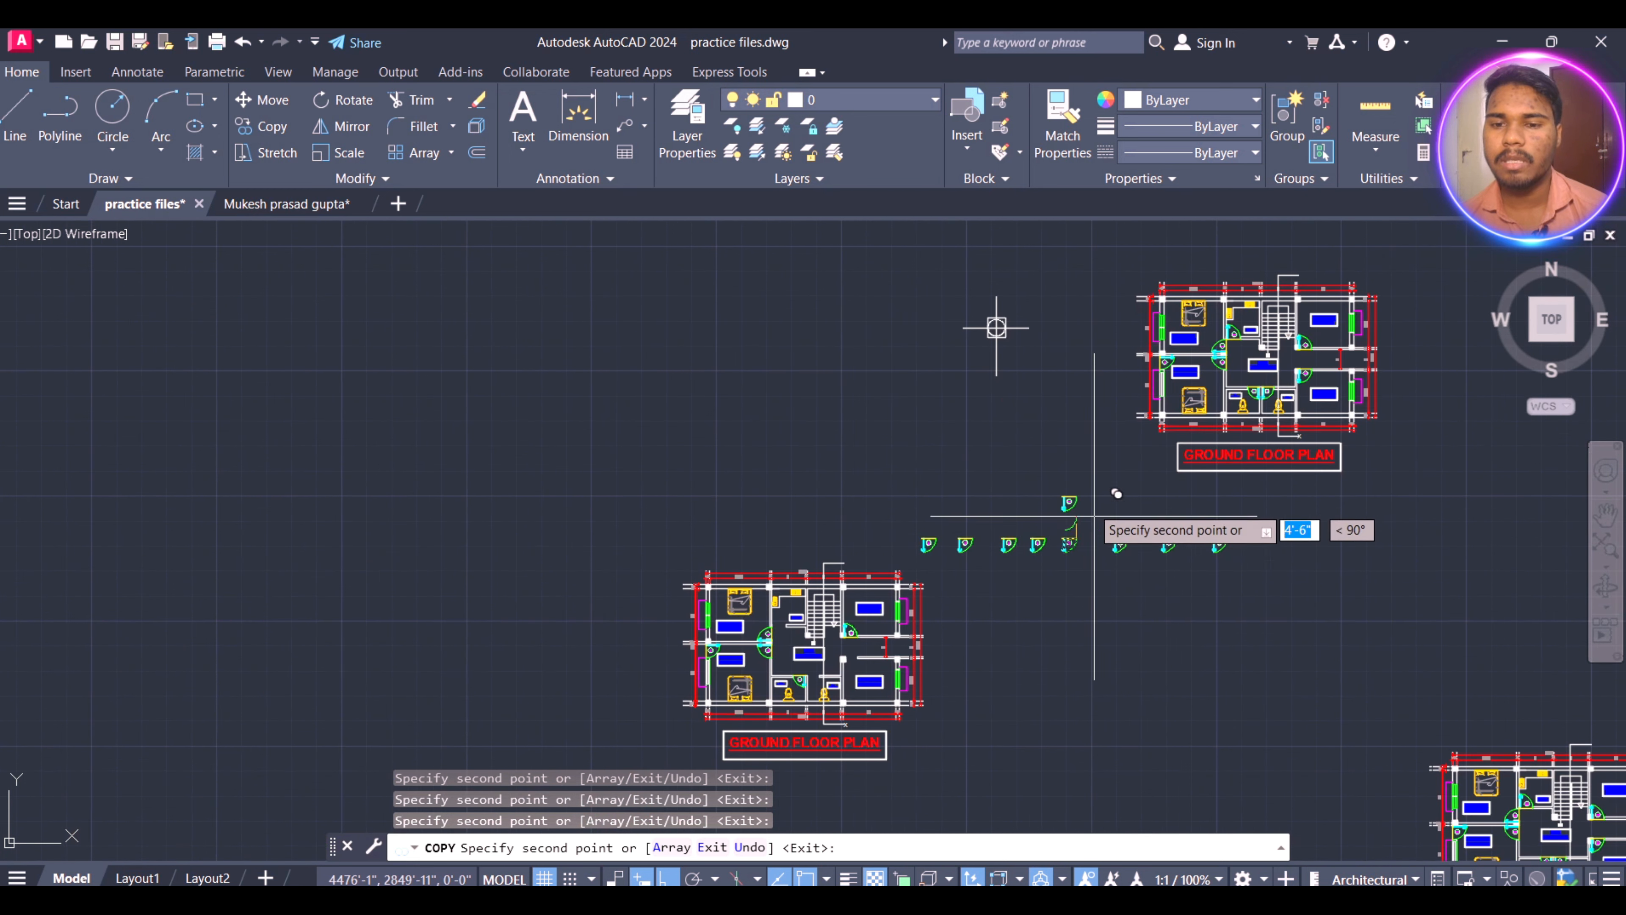
scroll(941, 248, up, 3)
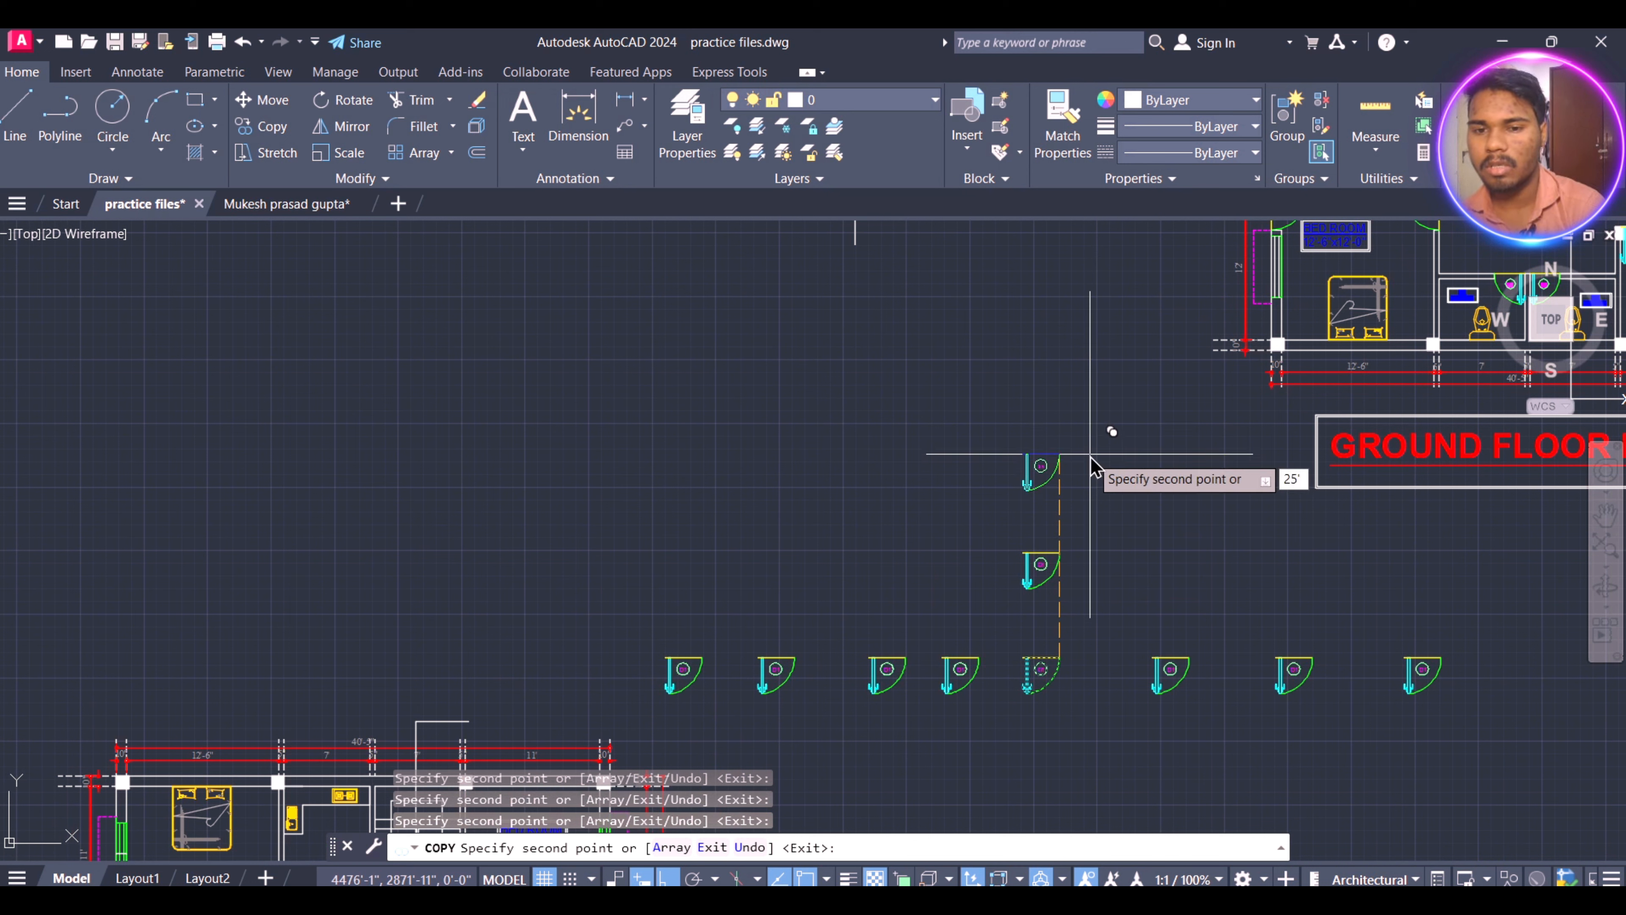
scroll(1114, 711, down, 3)
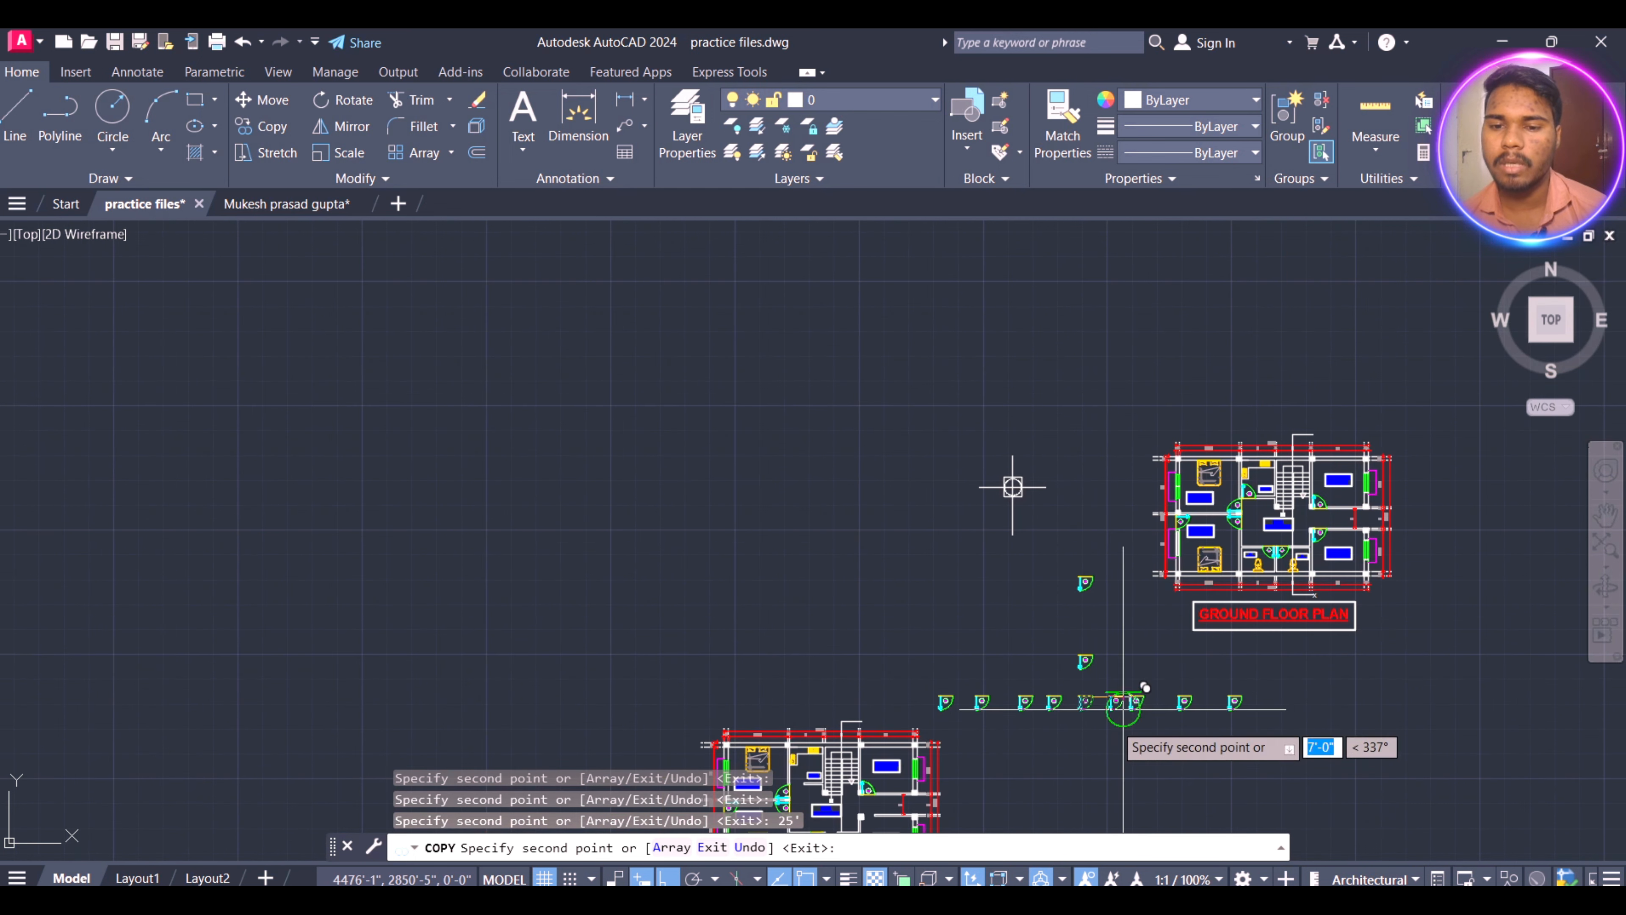
scroll(1112, 714, up, 3)
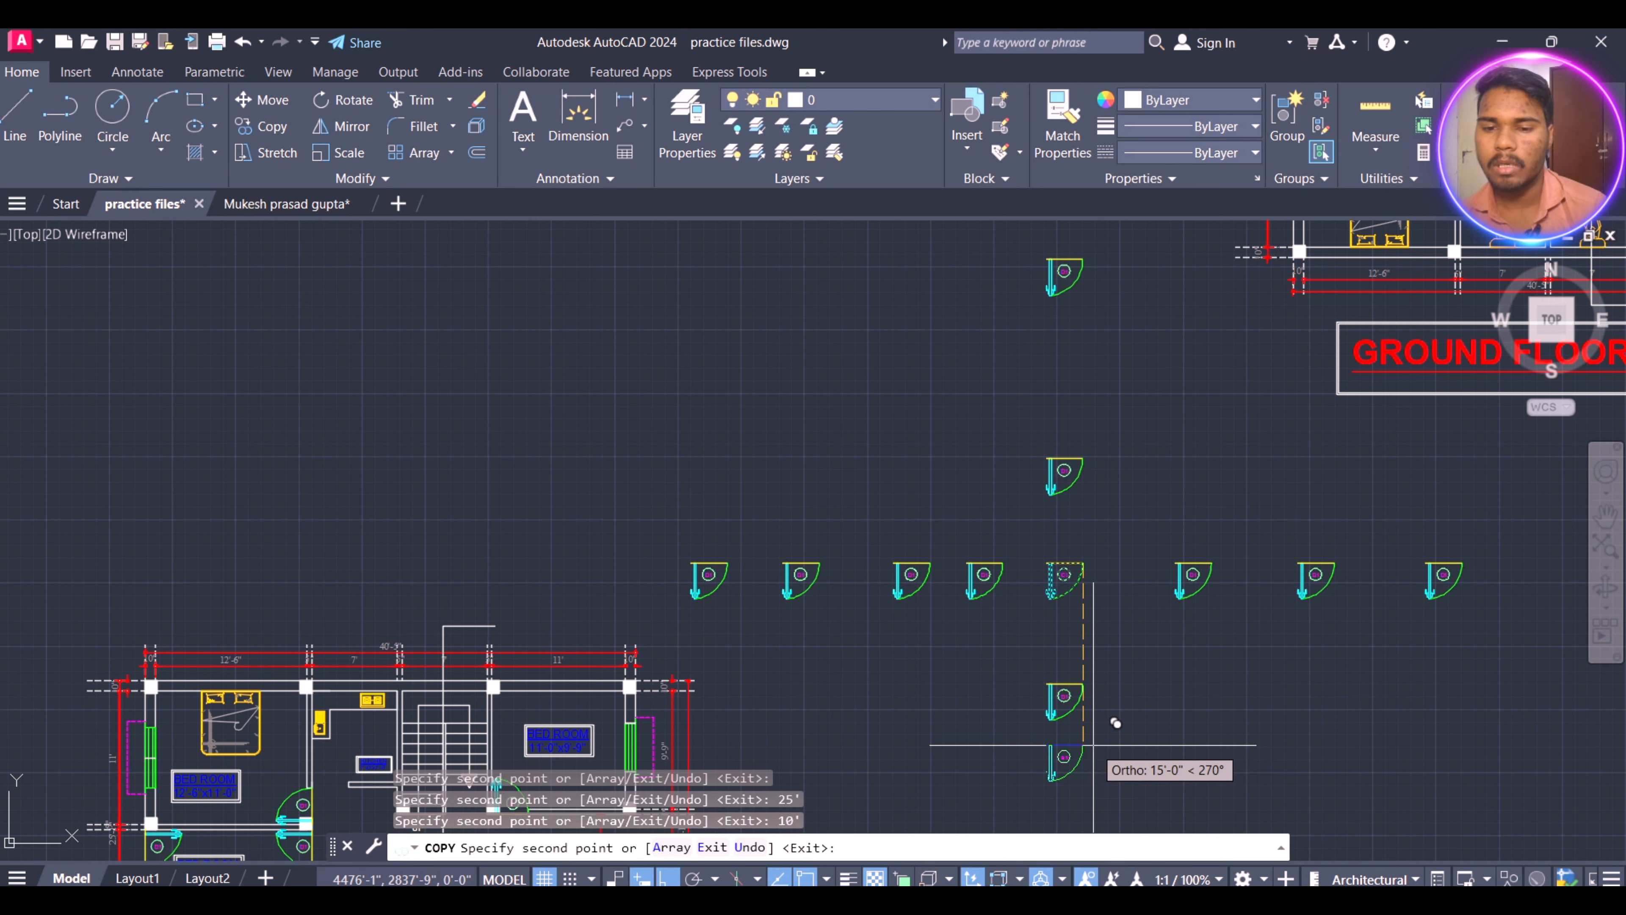
key(Escape)
- Examine the doorways around the hall in the ground floor plan to find those without a door
scroll(1105, 777, down, 4)
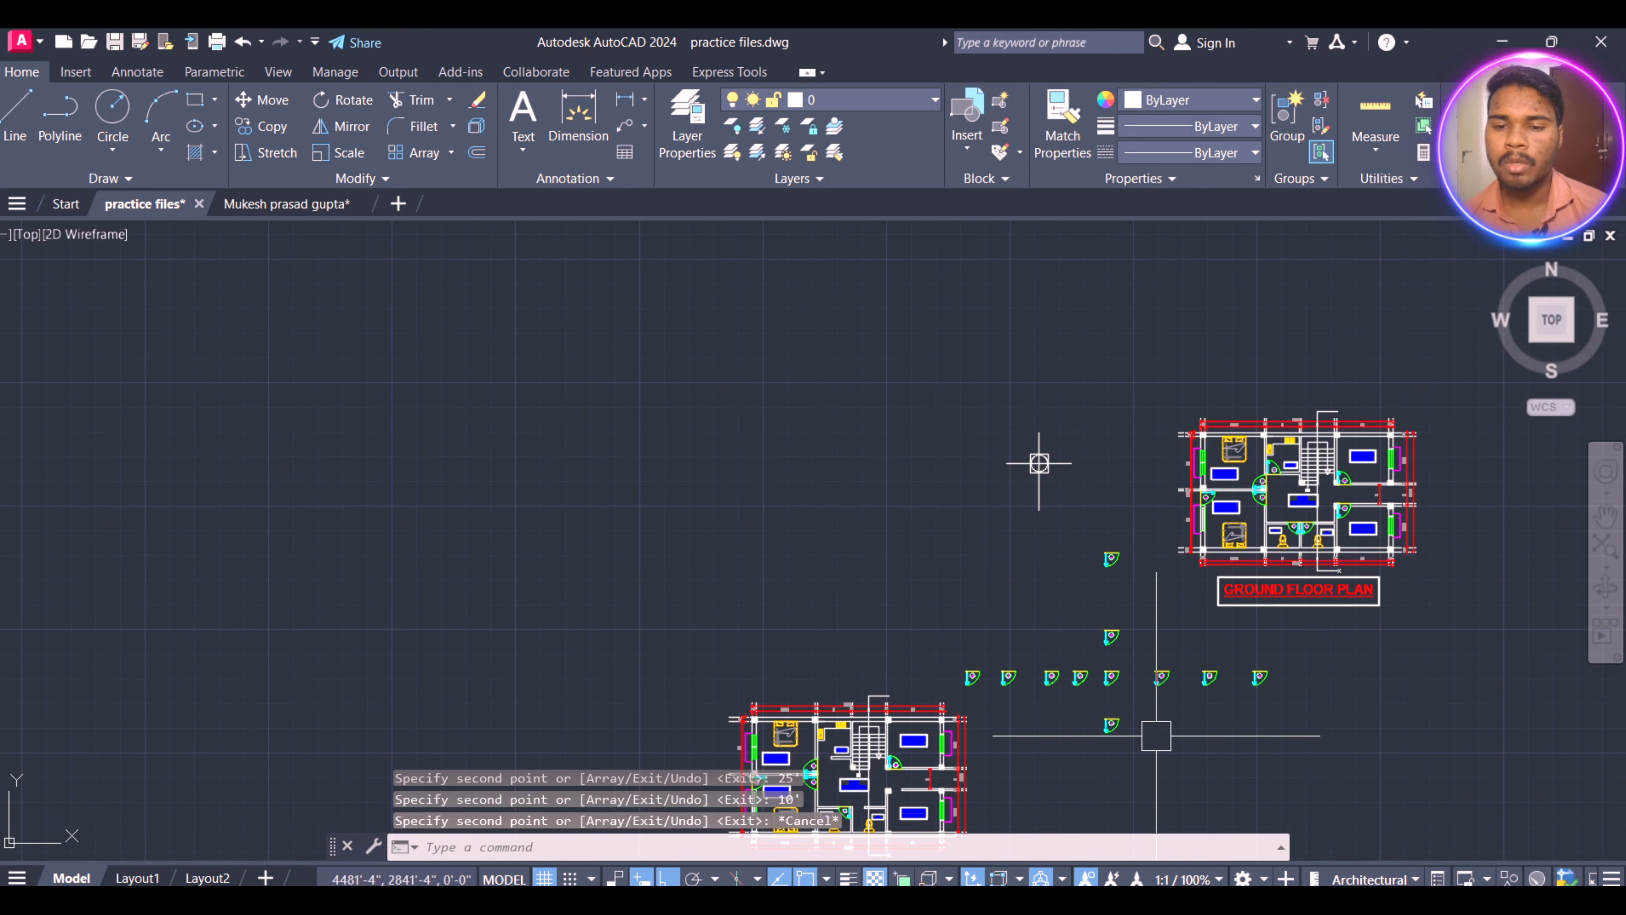
scroll(1179, 592, down, 4)
scroll(1063, 682, up, 8)
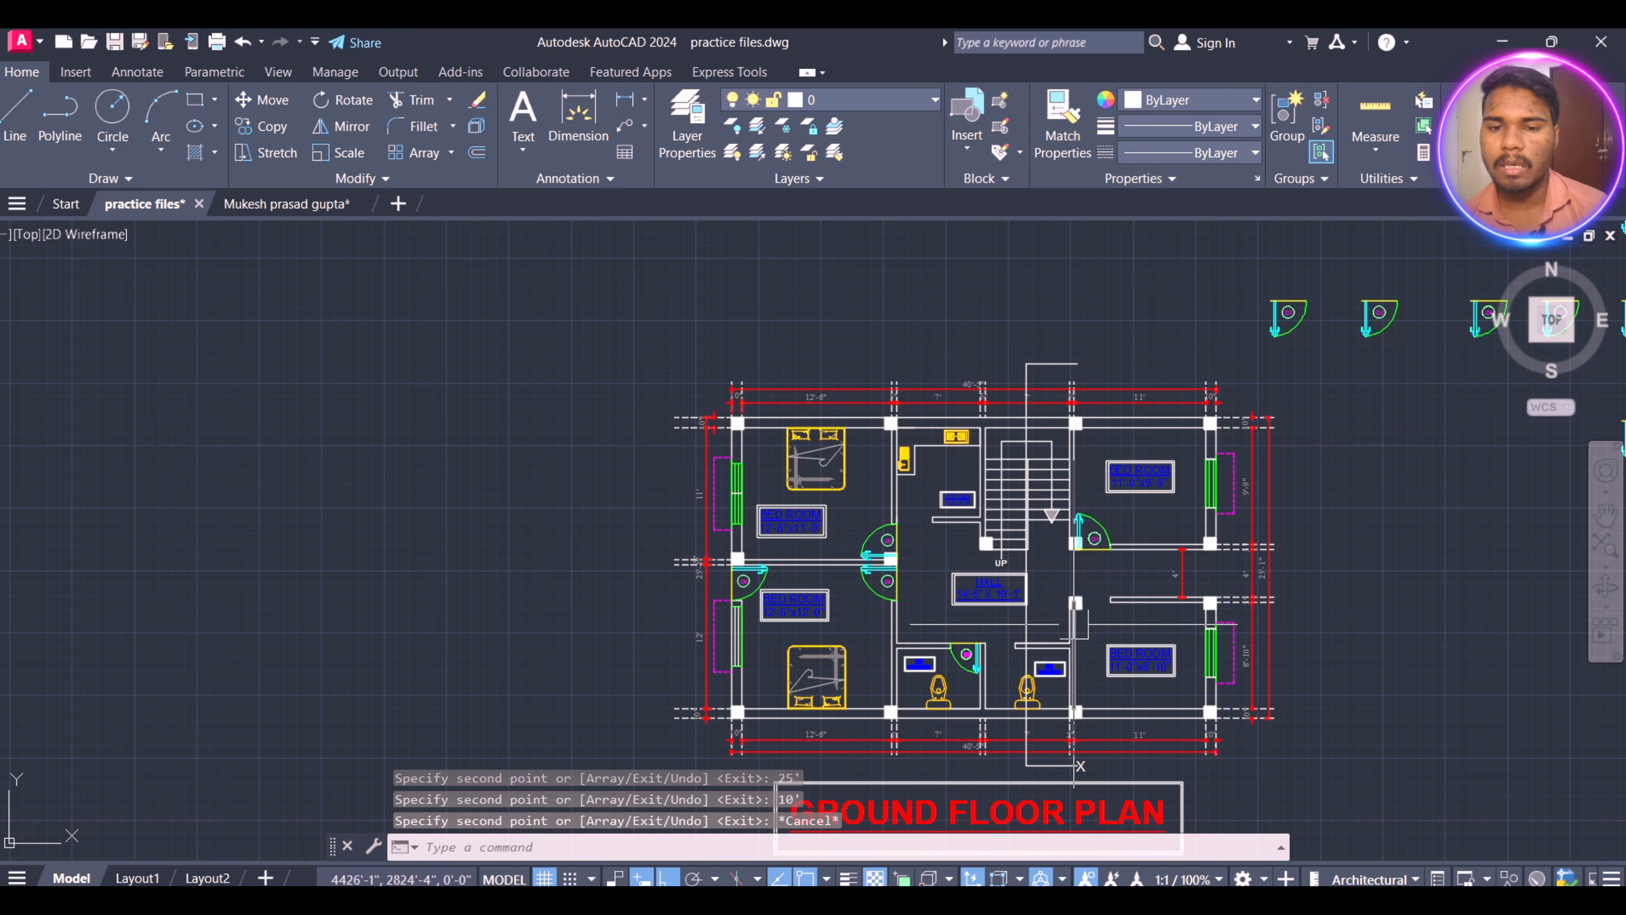
scroll(1074, 625, up, 5)
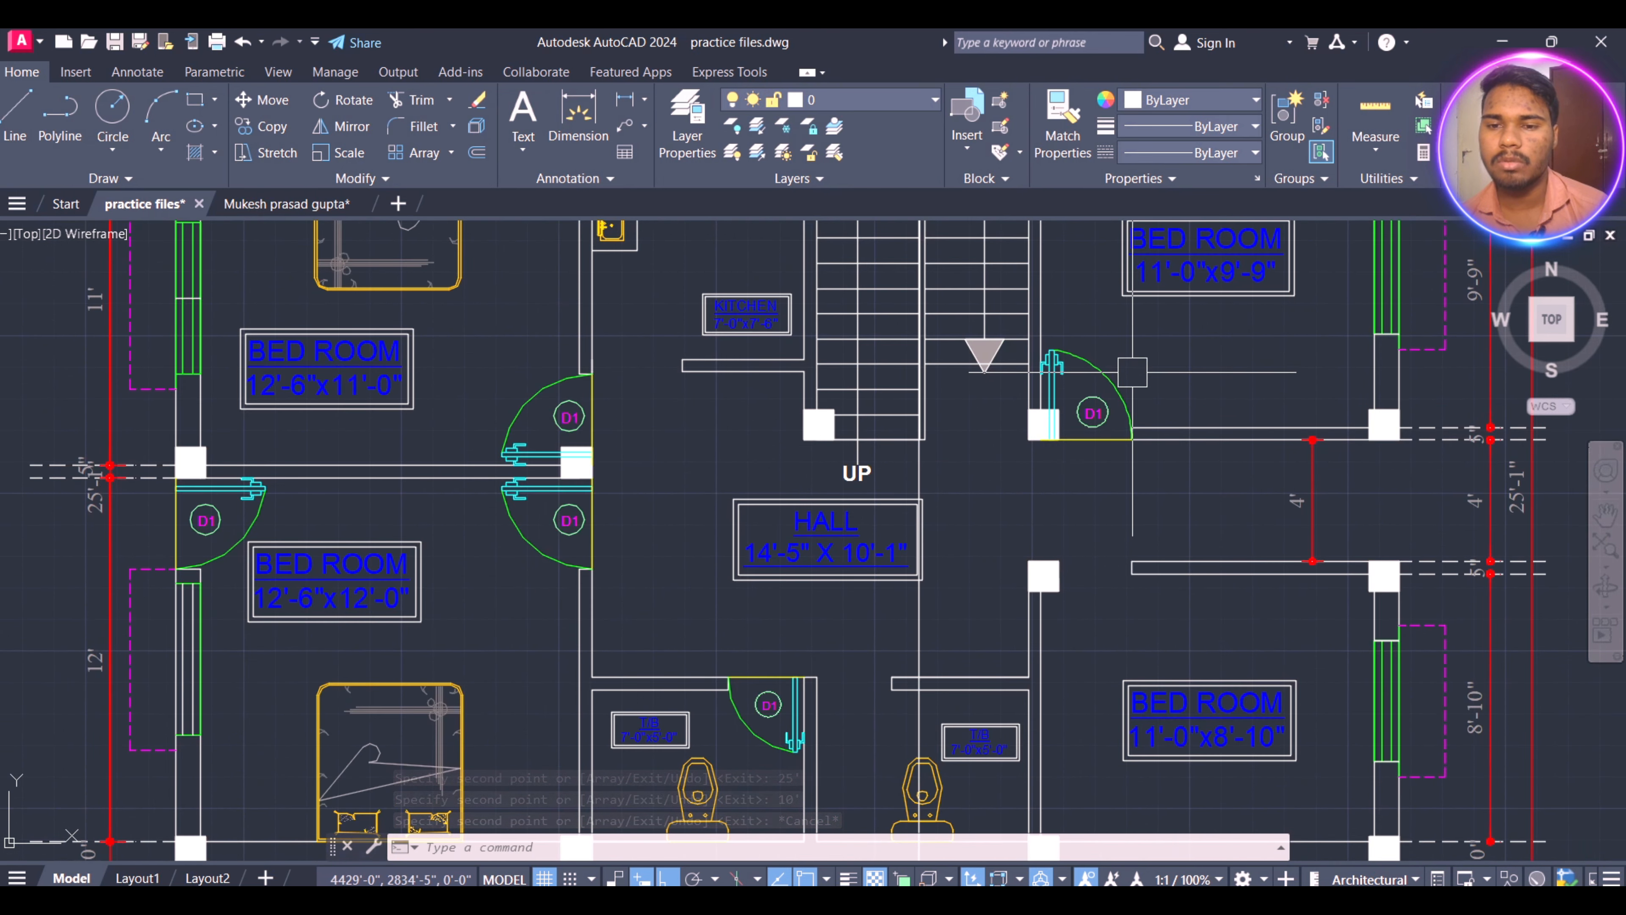
click(1132, 372)
key(Escape)
scroll(995, 451, down, 2)
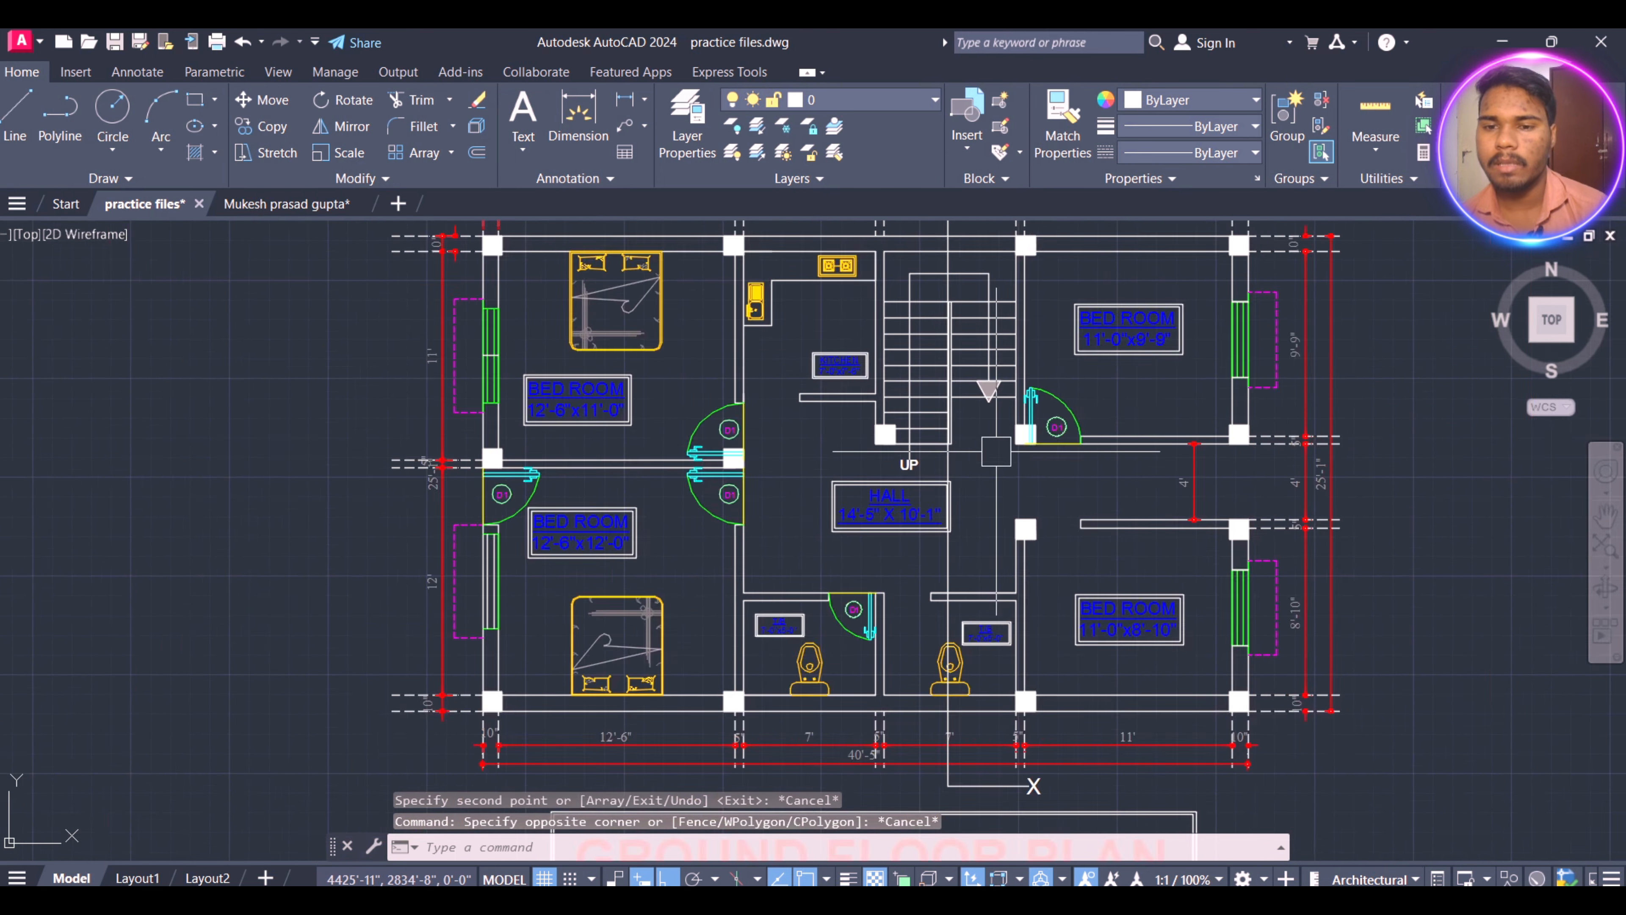
- Copy the D1 door below the row from its outer threshold end to the wall end at the 11'-0"x8'-10" bedroom's doorway, with Ortho off
scroll(996, 451, down, 3)
scroll(1350, 392, up, 8)
click(1360, 349)
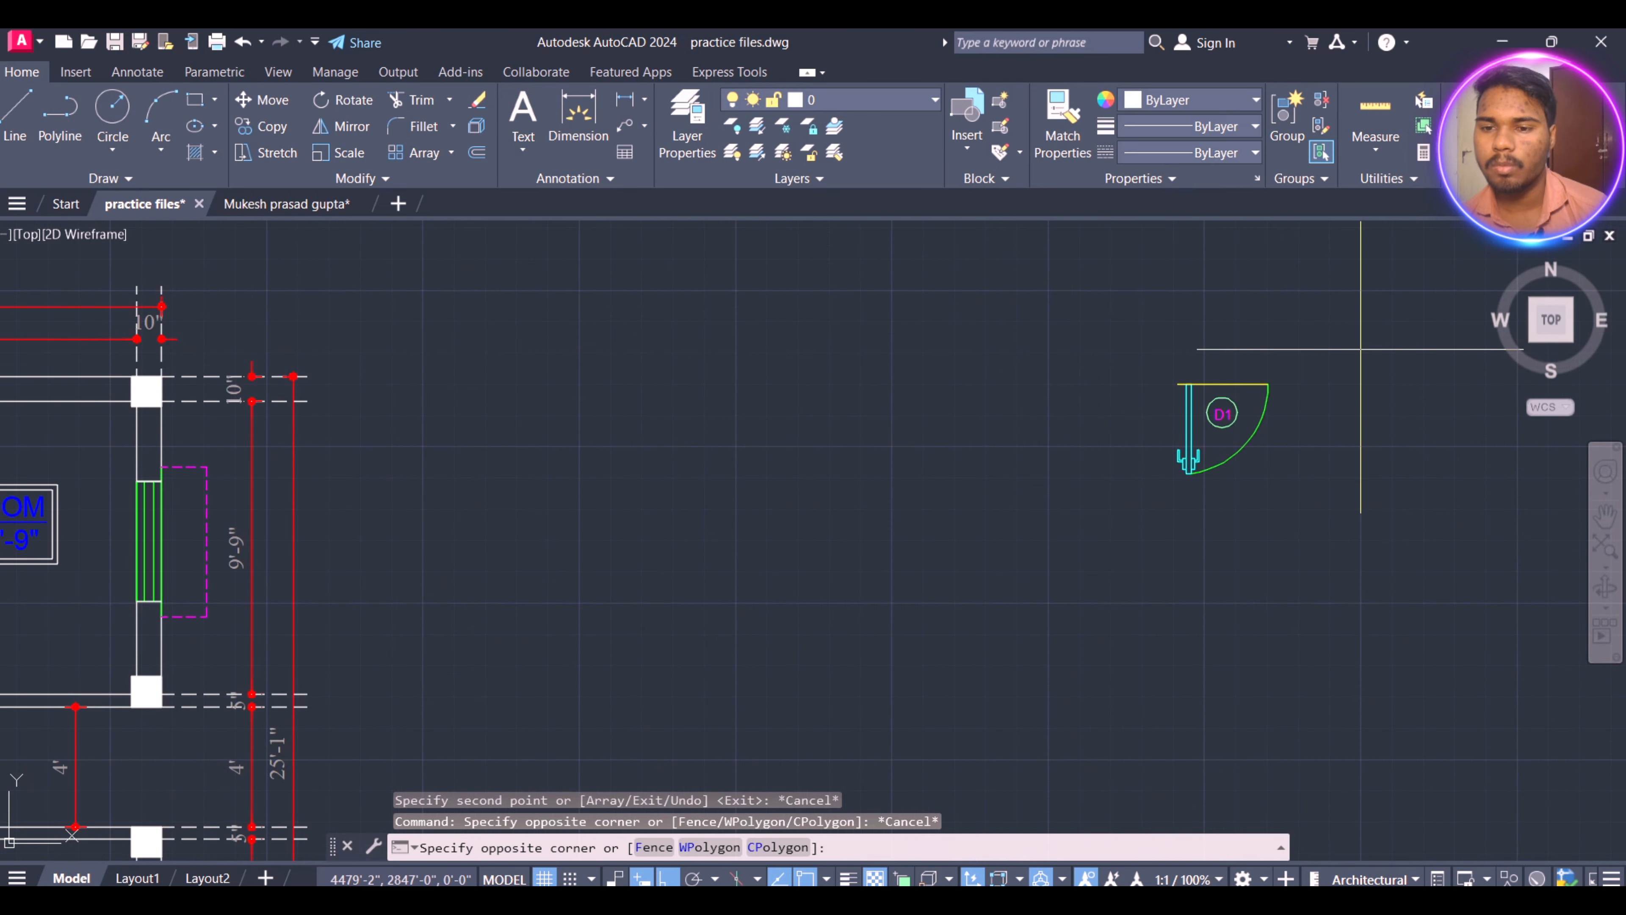
click(1097, 510)
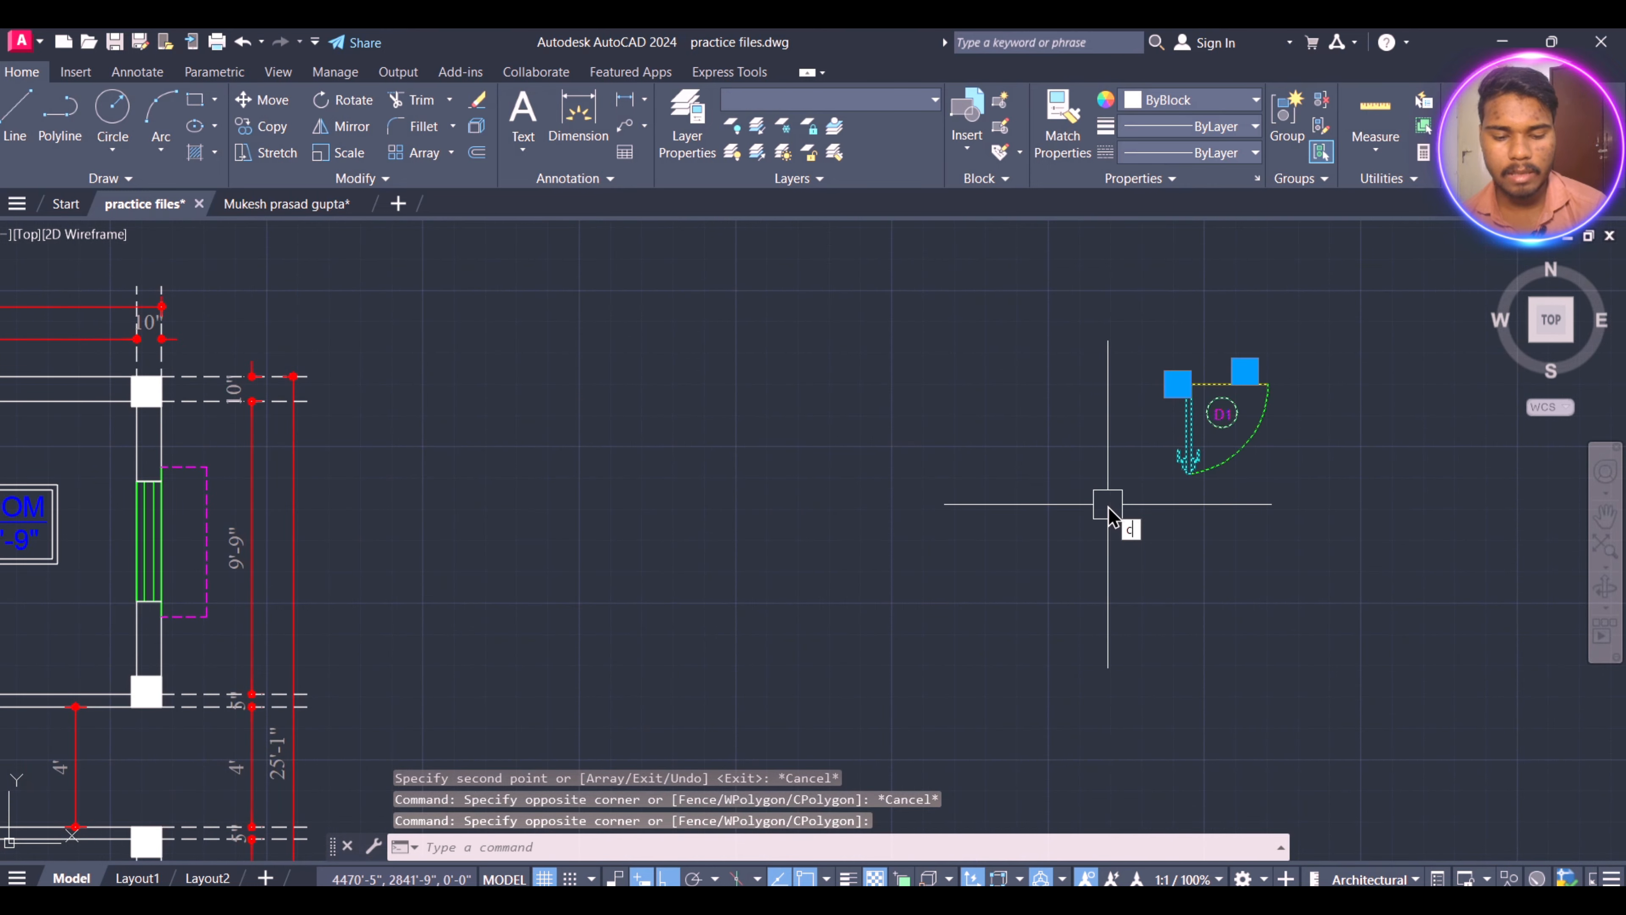
text(o)
key(Return)
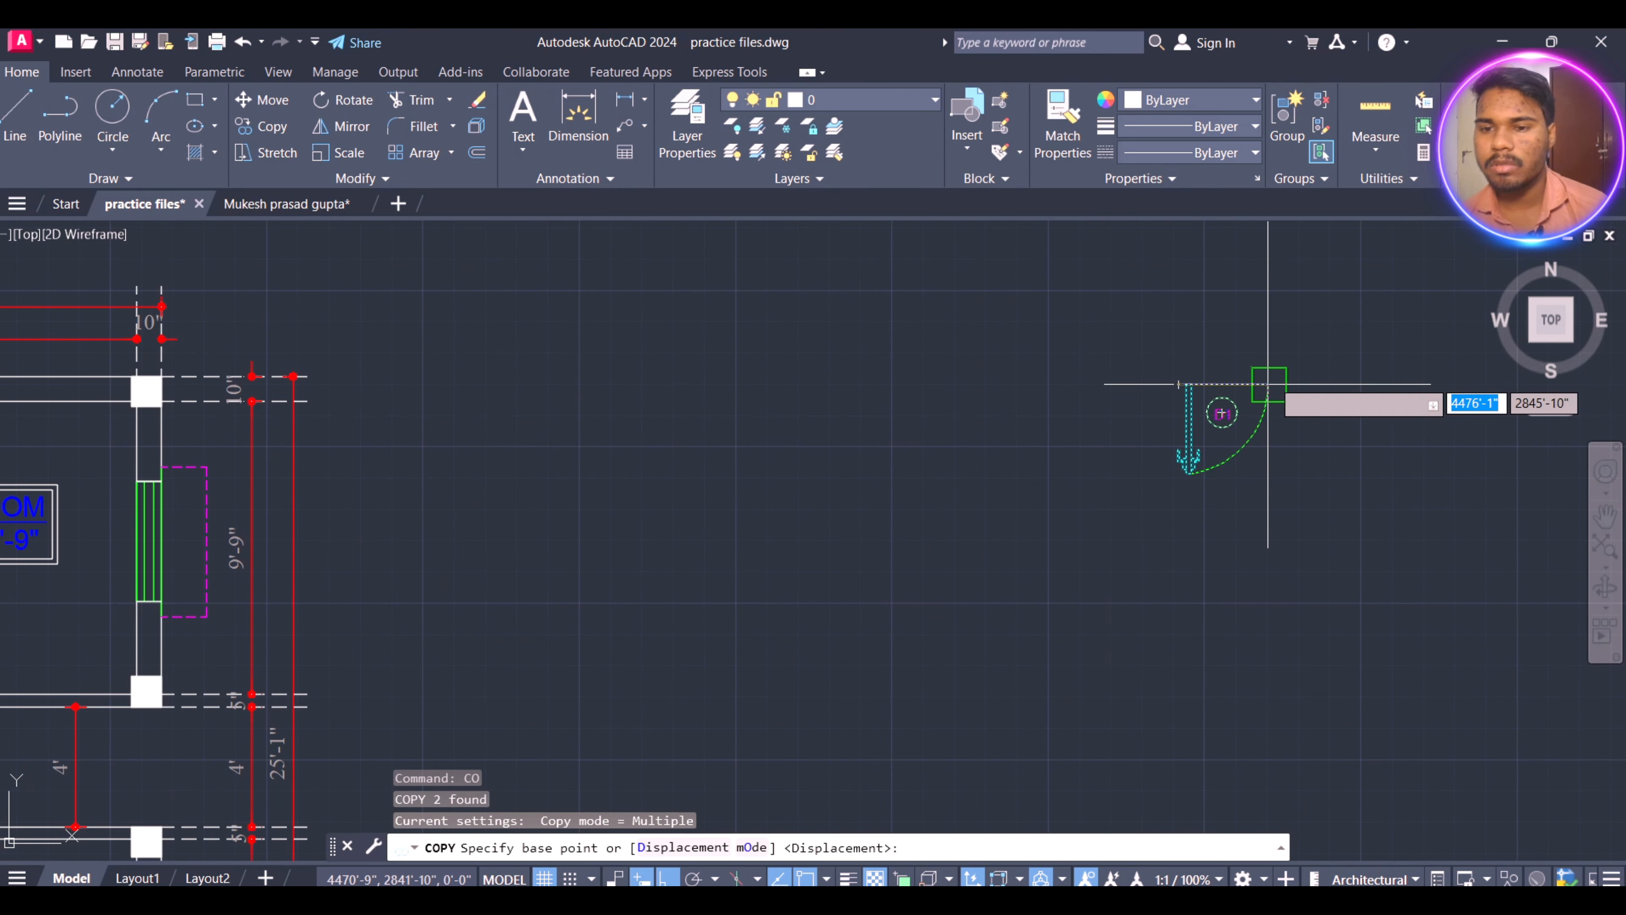
click(1267, 385)
scroll(1264, 385, down, 4)
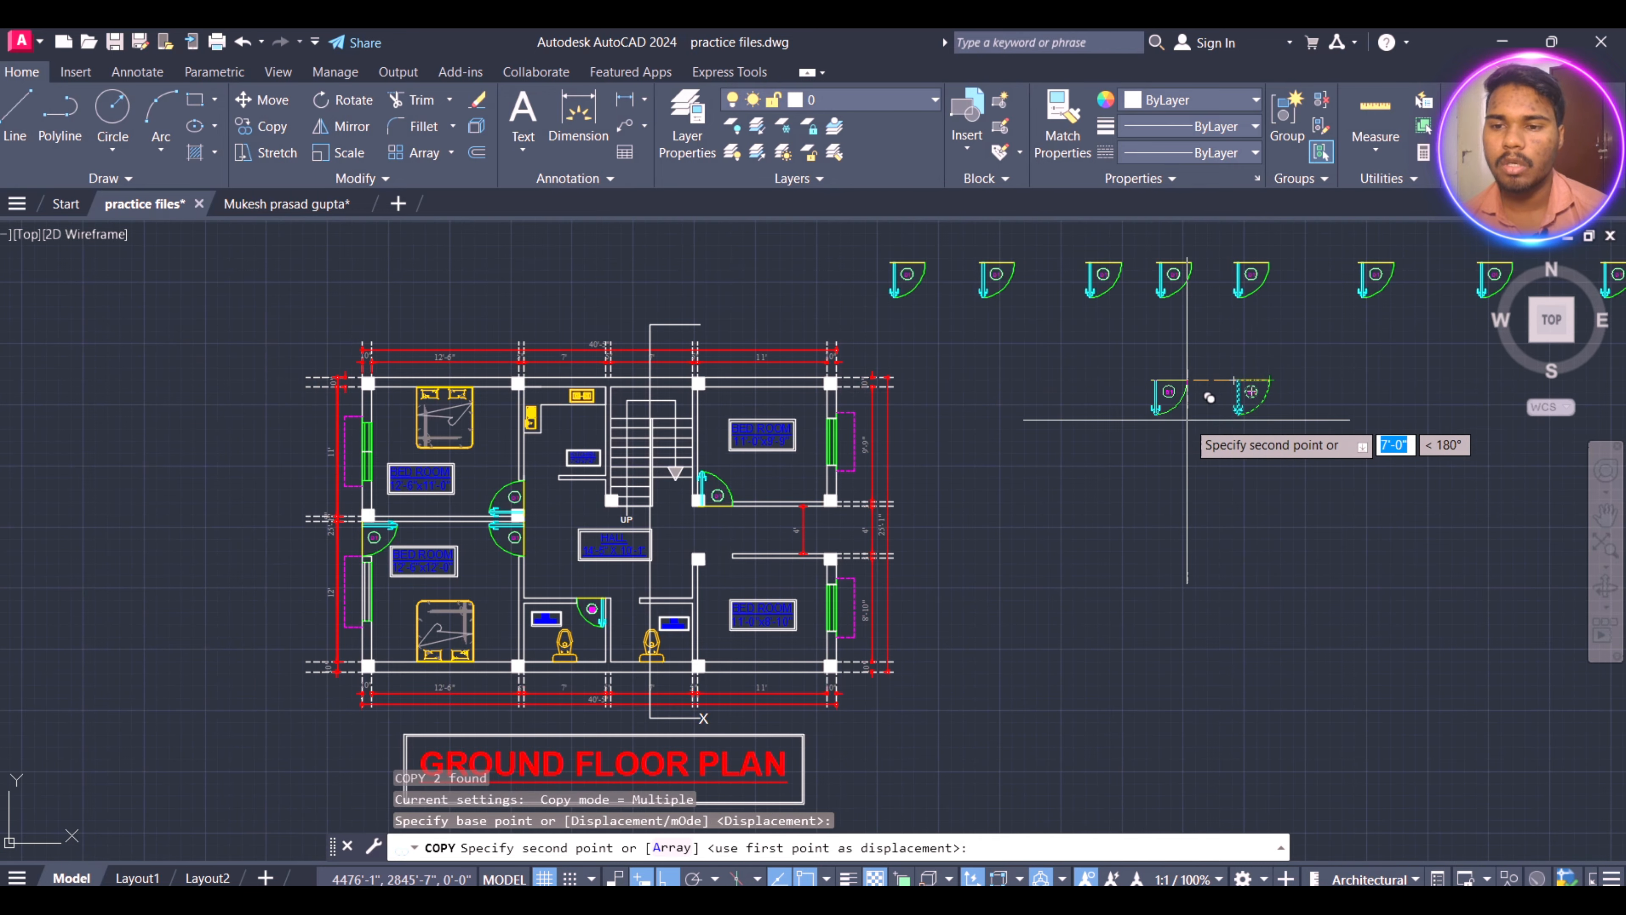
key(F8)
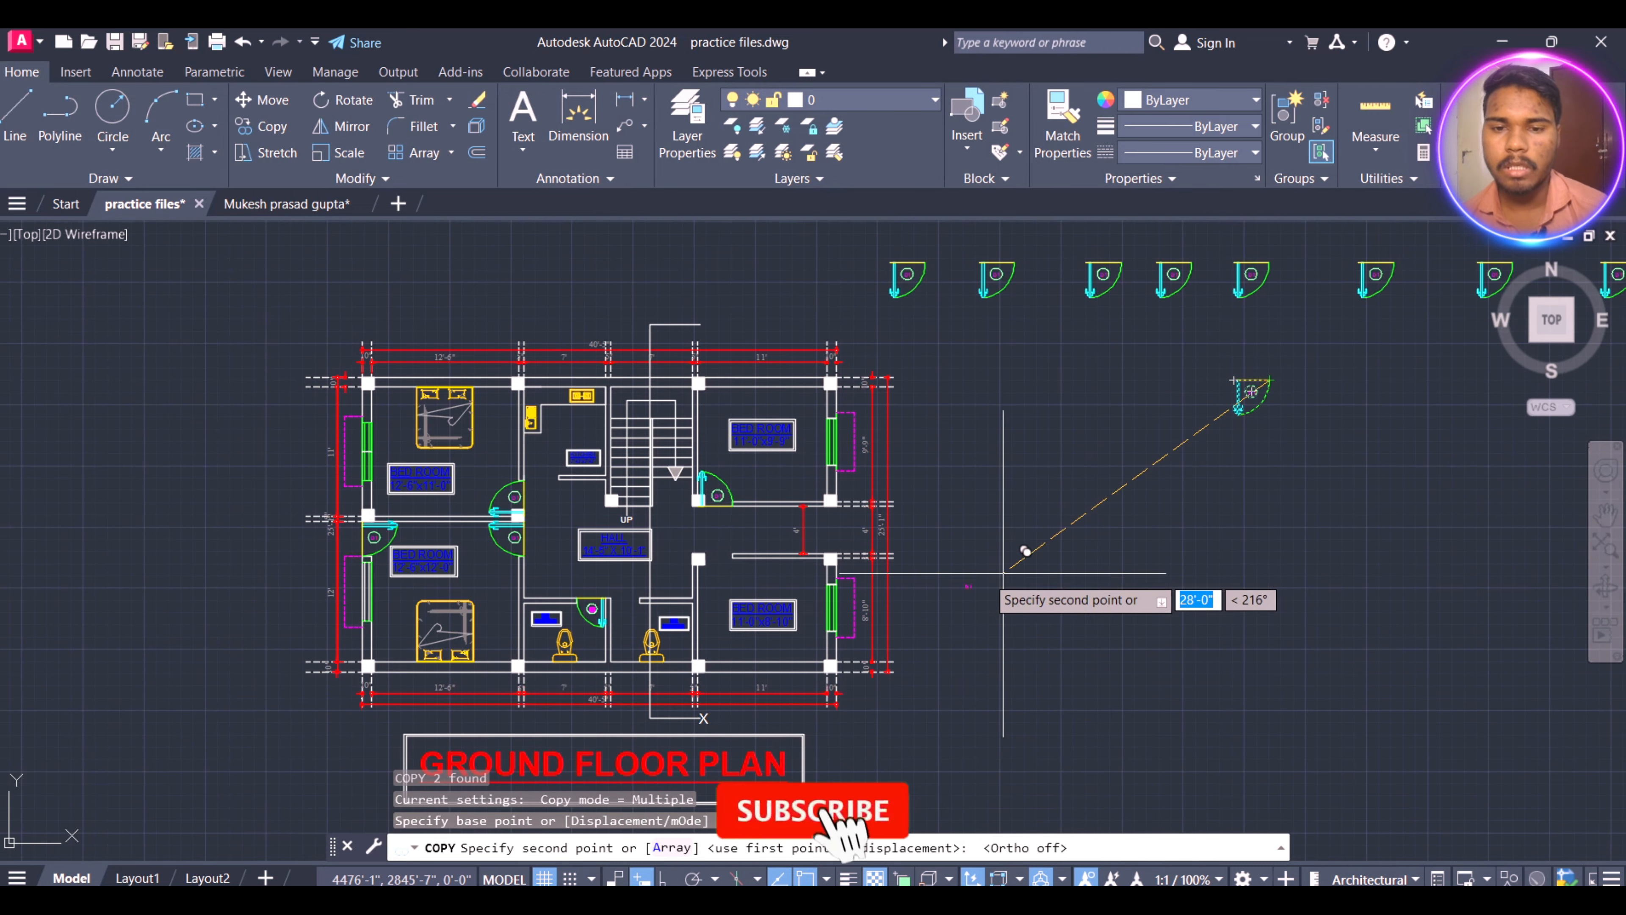
scroll(743, 550, up, 5)
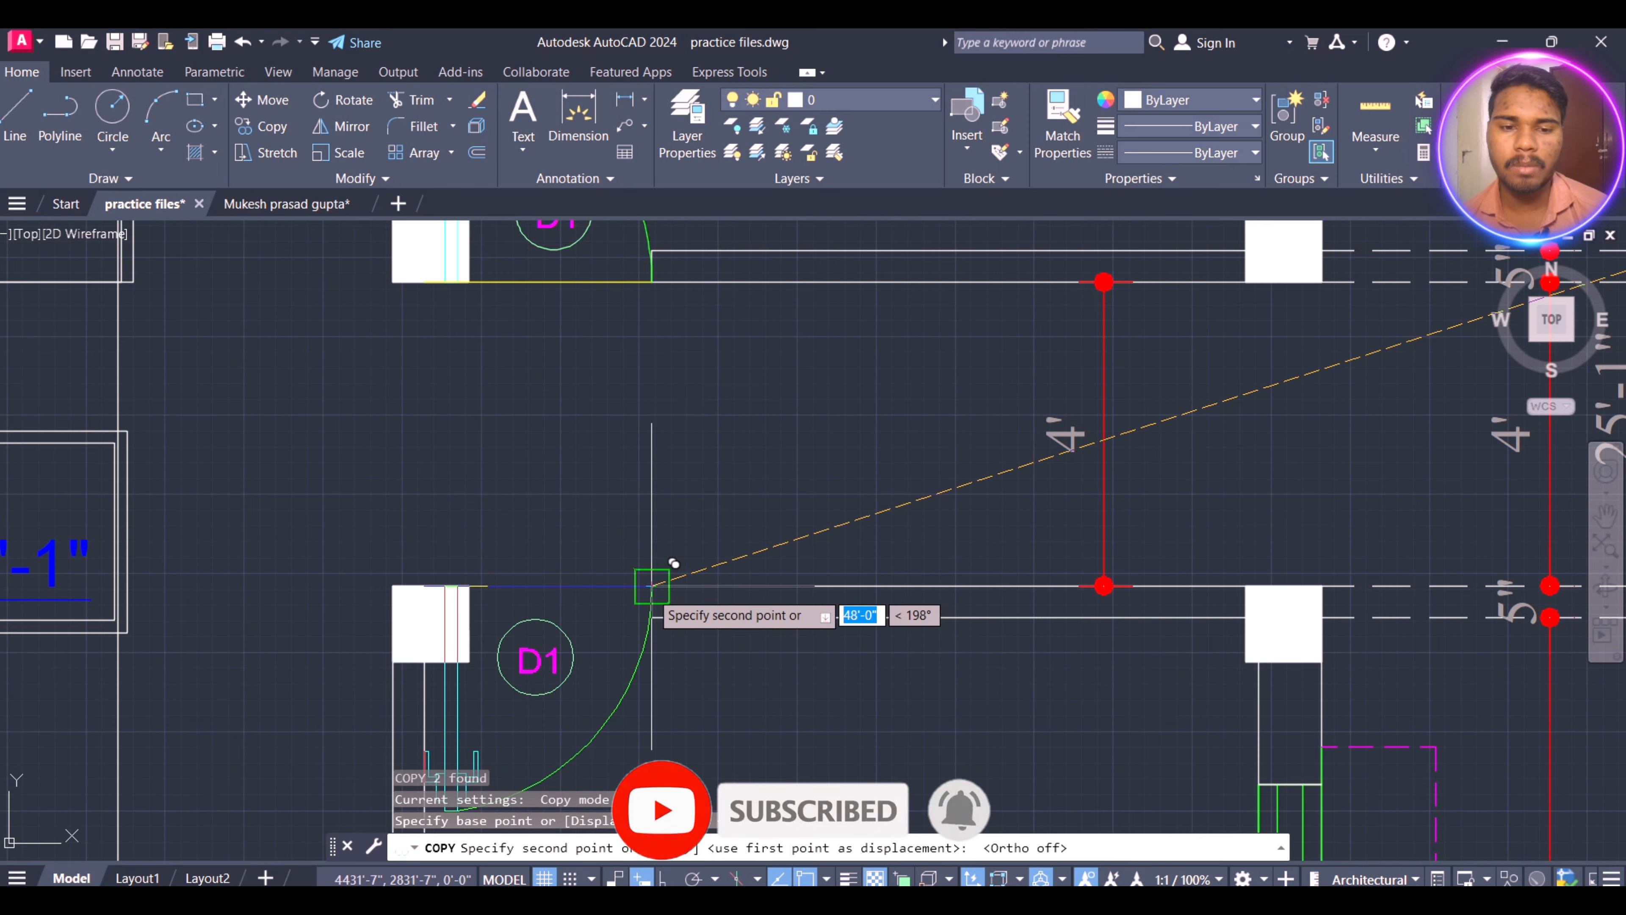
- Place another copy of the door at the wall end of the T/B doorway beside the 11'-0"x8'-10" bedroom and end the Copy command
scroll(832, 545, down, 5)
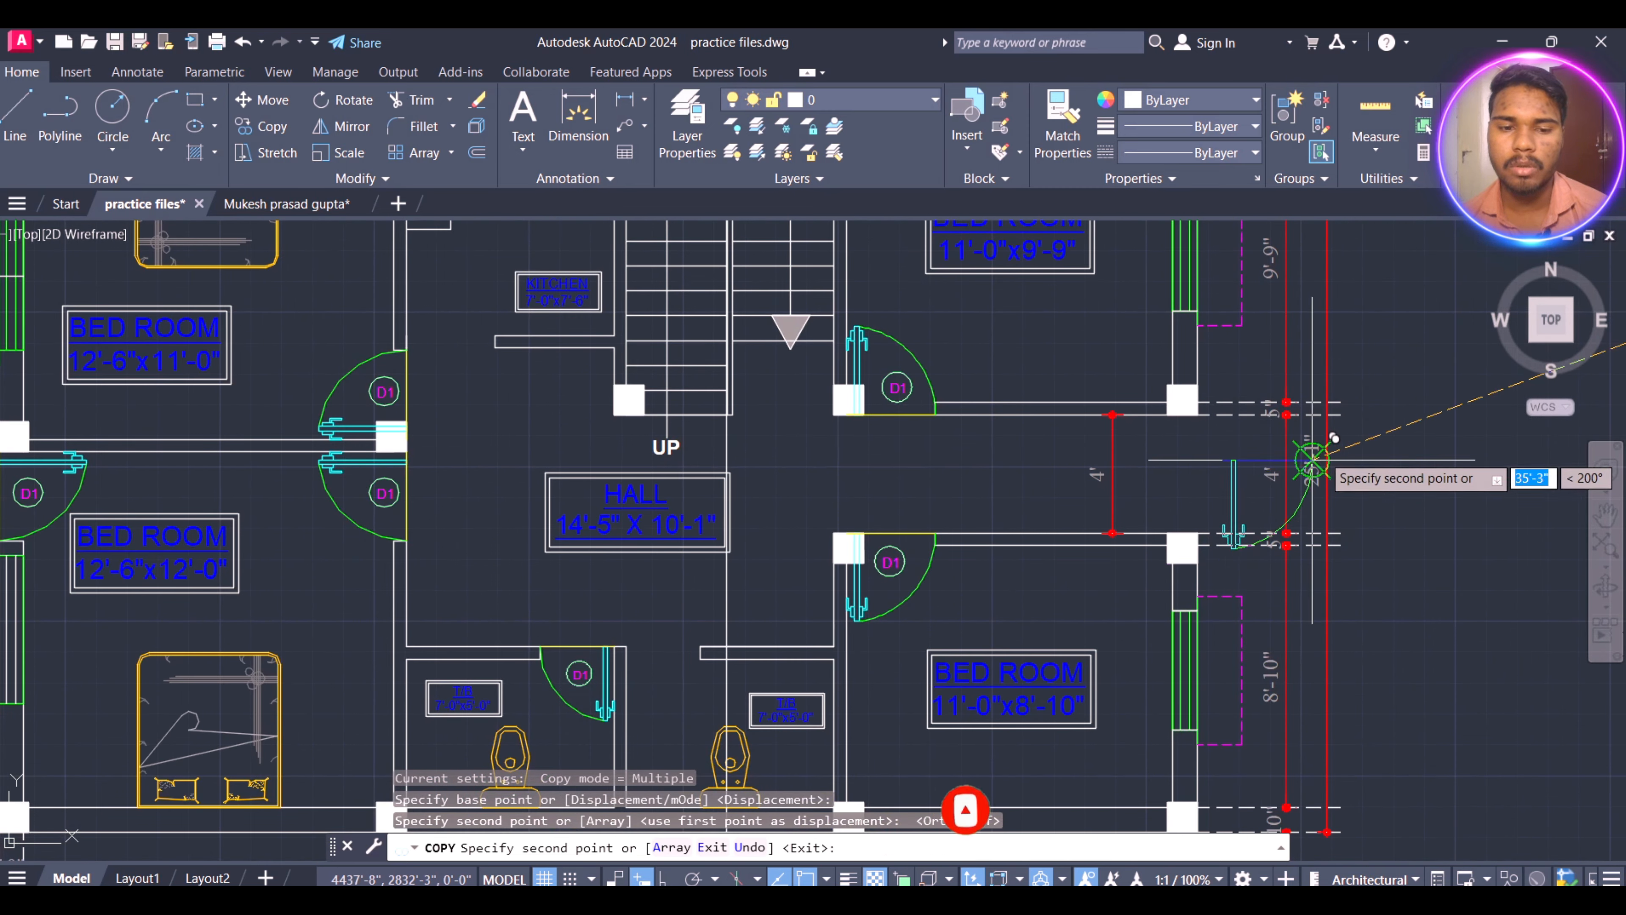
scroll(1322, 452, down, 2)
scroll(880, 674, up, 2)
scroll(981, 462, up, 3)
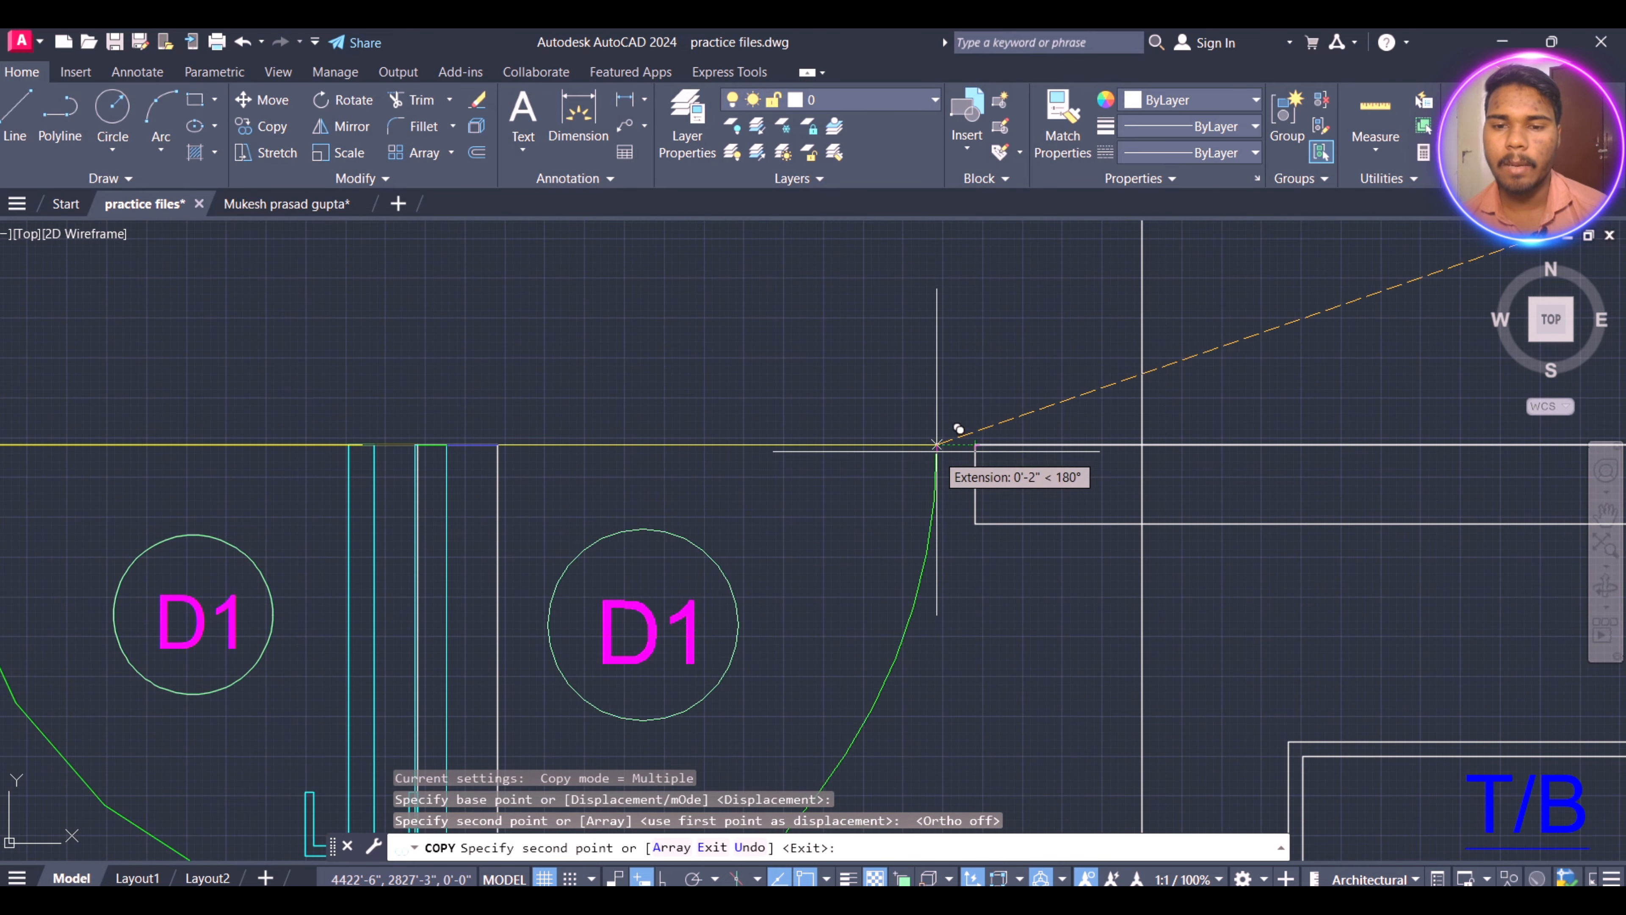
scroll(961, 436, down, 4)
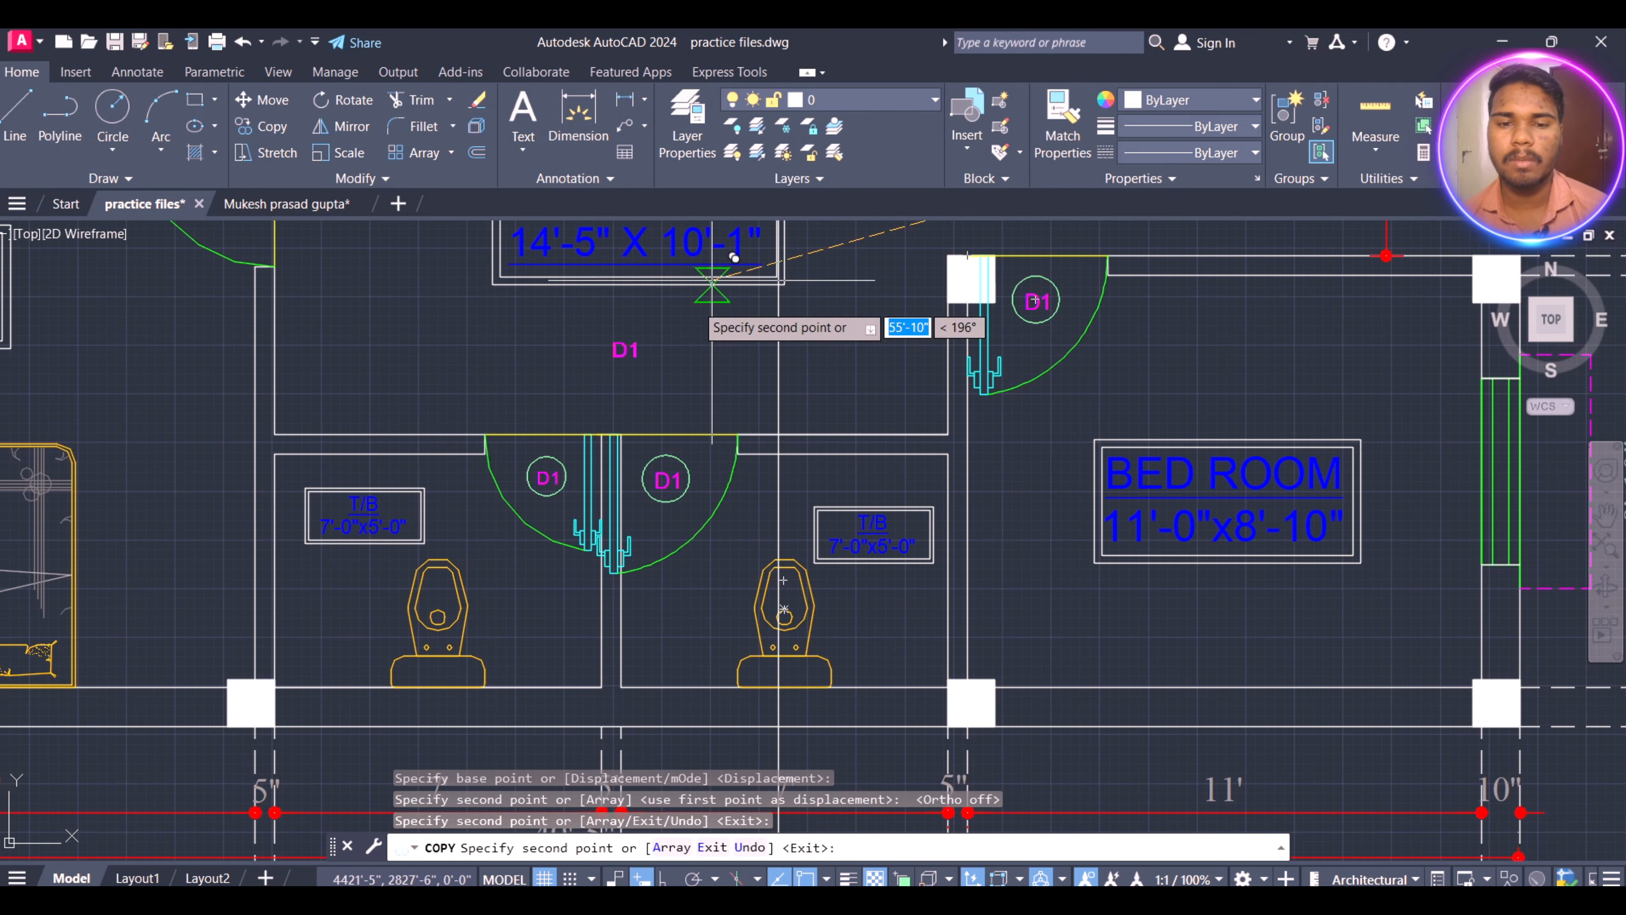
scroll(694, 302, down, 5)
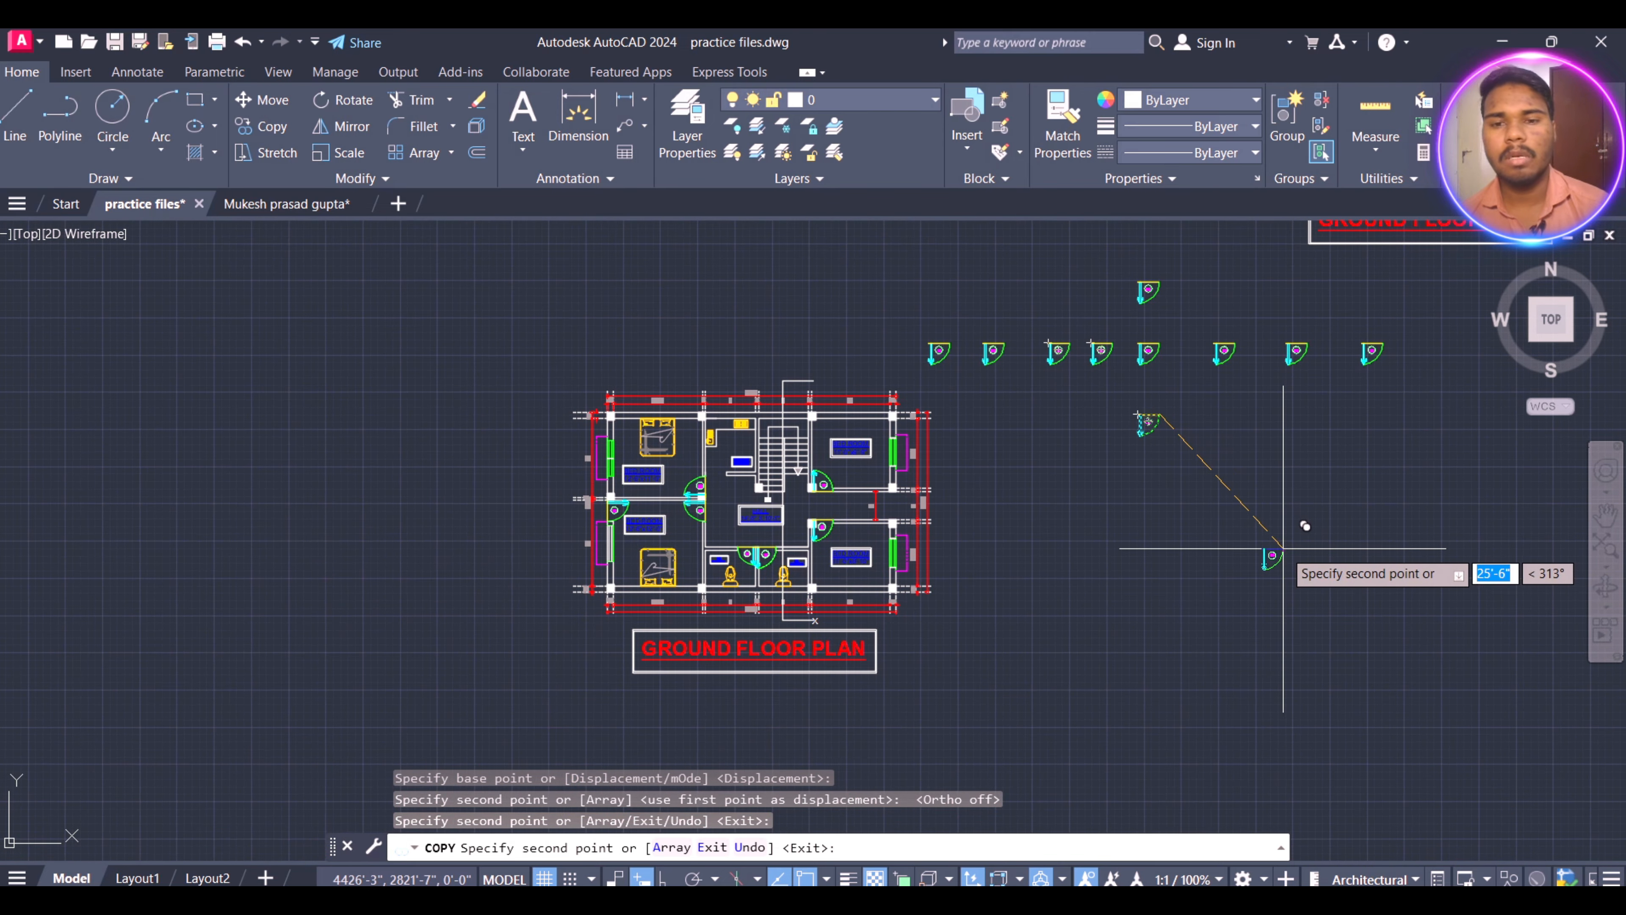
key(Escape)
key(Escape)
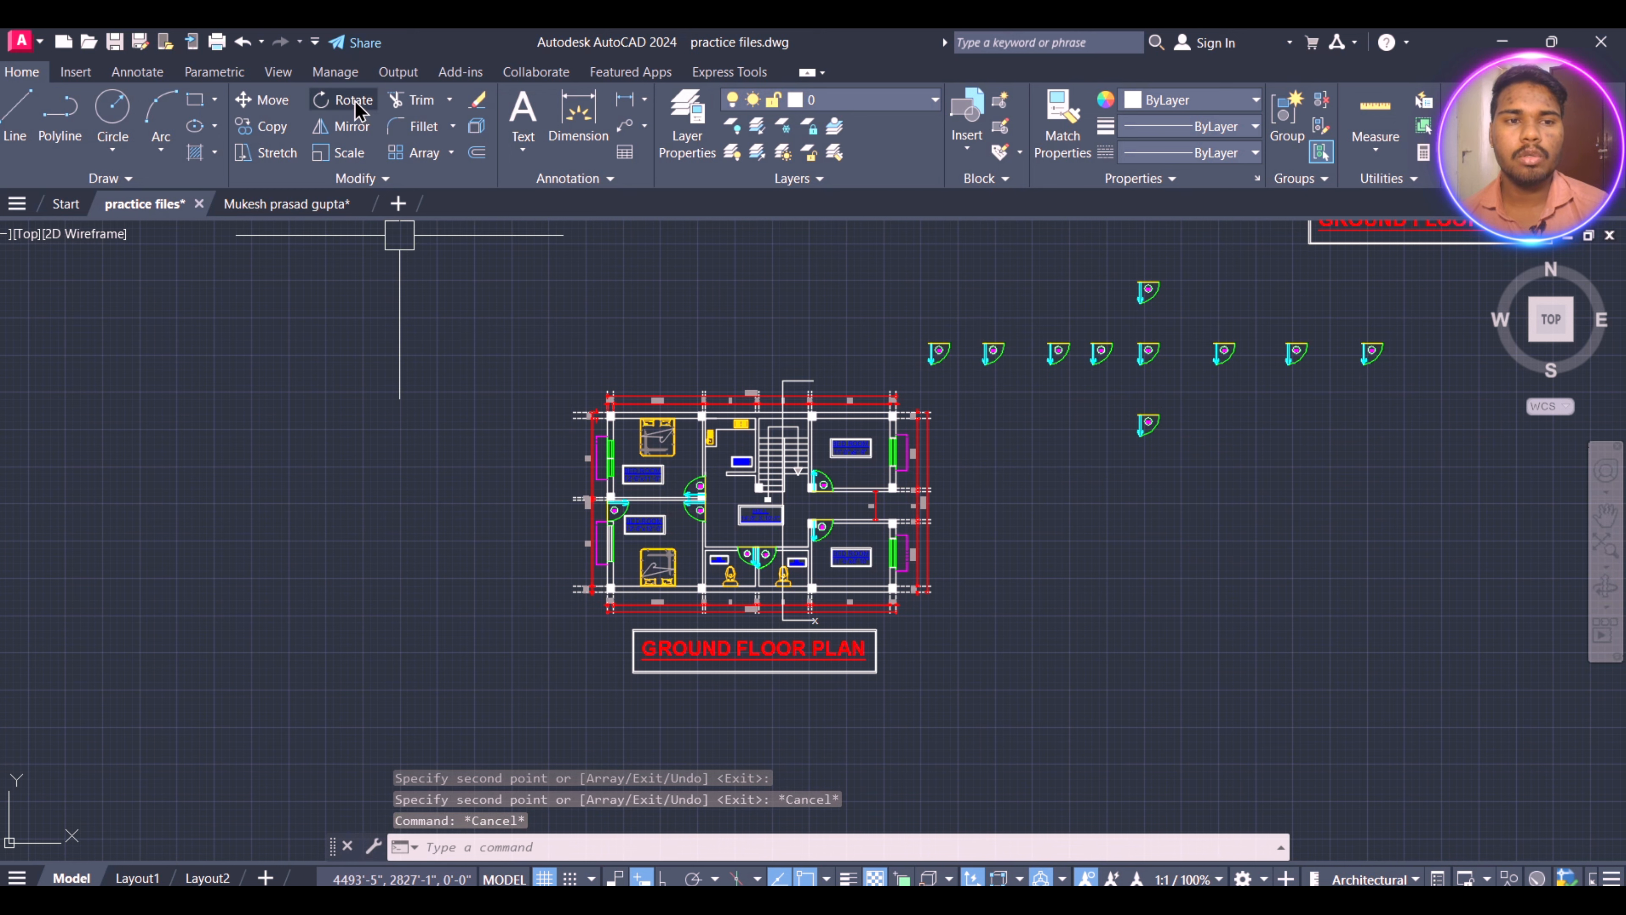
scroll(1206, 394, up, 3)
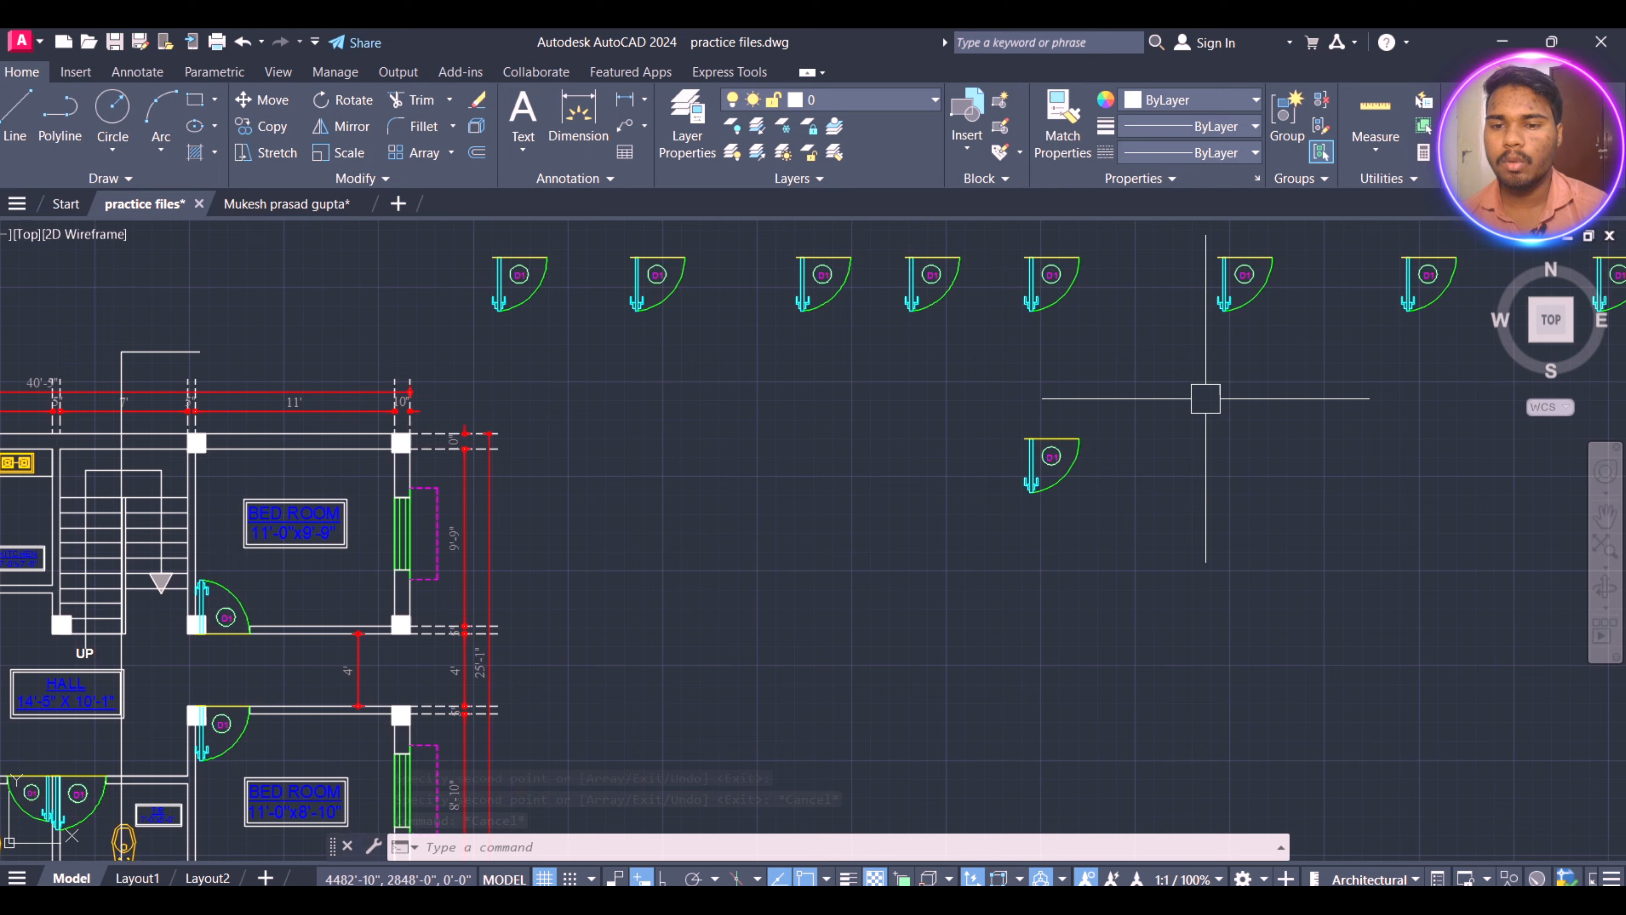
scroll(708, 519, up, 2)
scroll(742, 497, down, 3)
scroll(744, 497, up, 2)
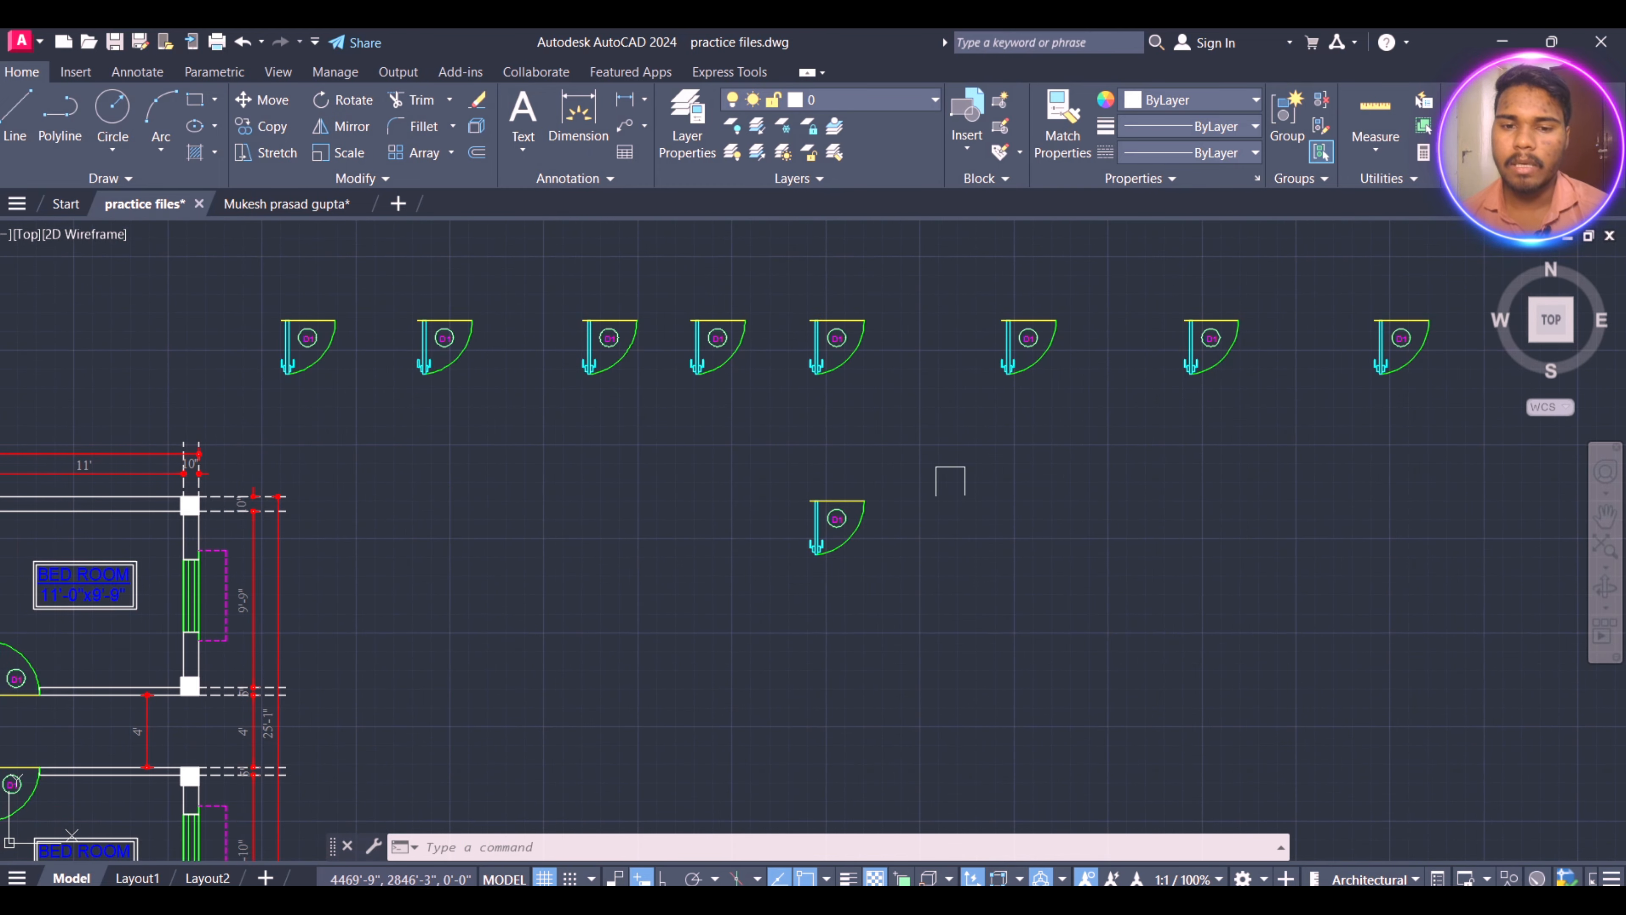
click(932, 485)
click(674, 636)
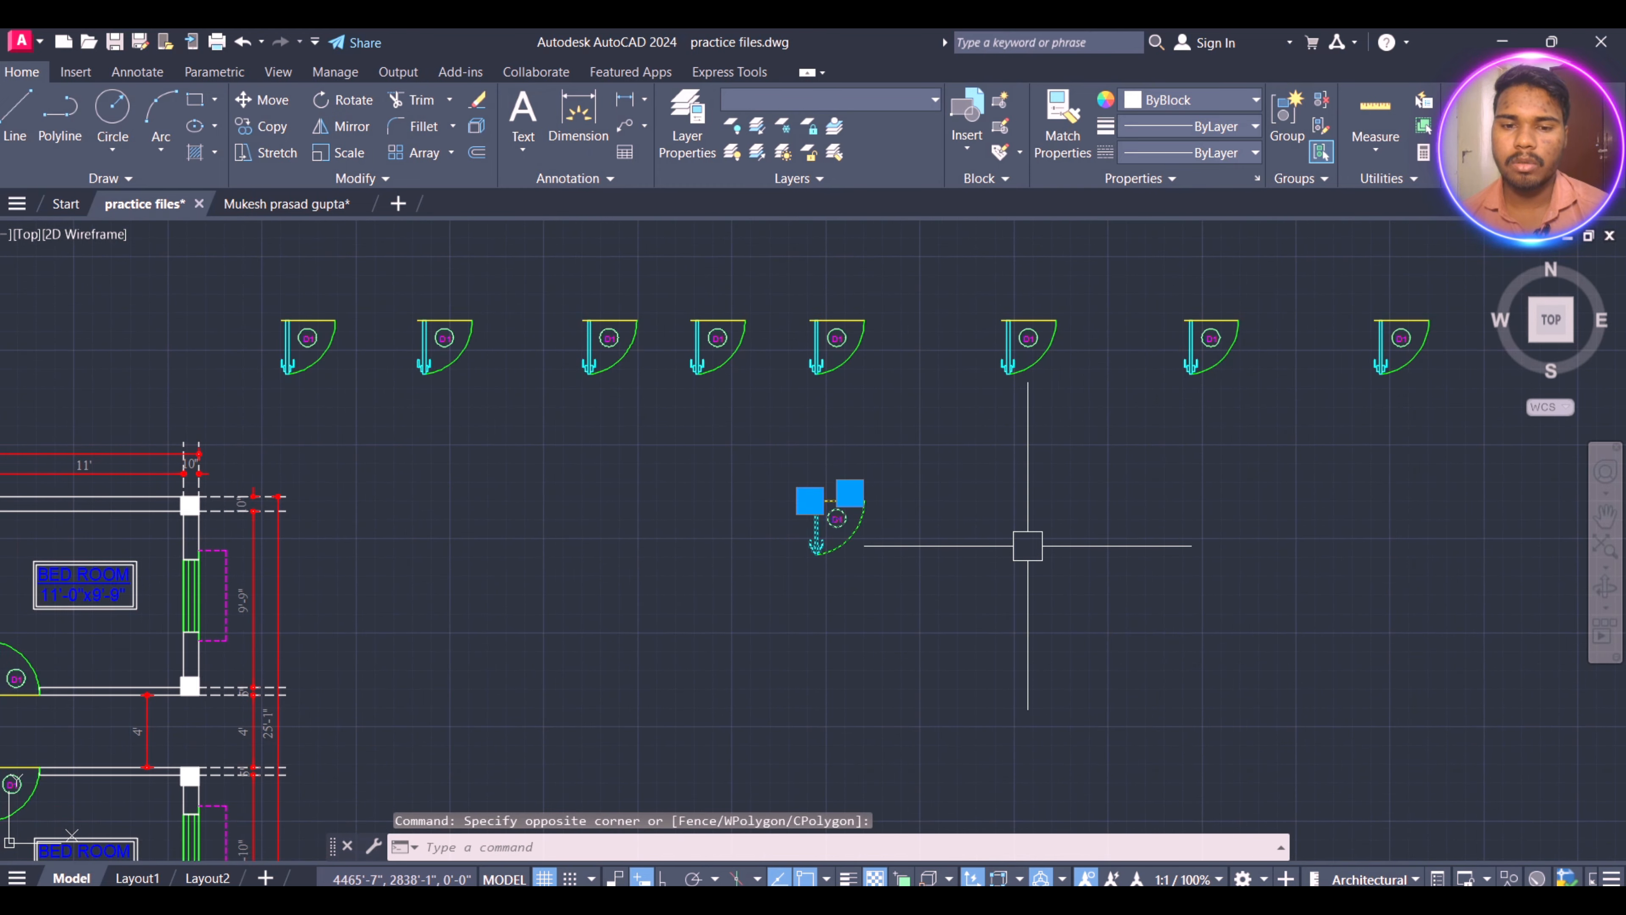
key(Escape)
key(Escape)
- Copy the 12'-6"x11'-0" bedroom's outer-wall window from the midpoint of its inner edge to the empty area west of the floor plan
scroll(1028, 546, down, 5)
scroll(822, 525, up, 5)
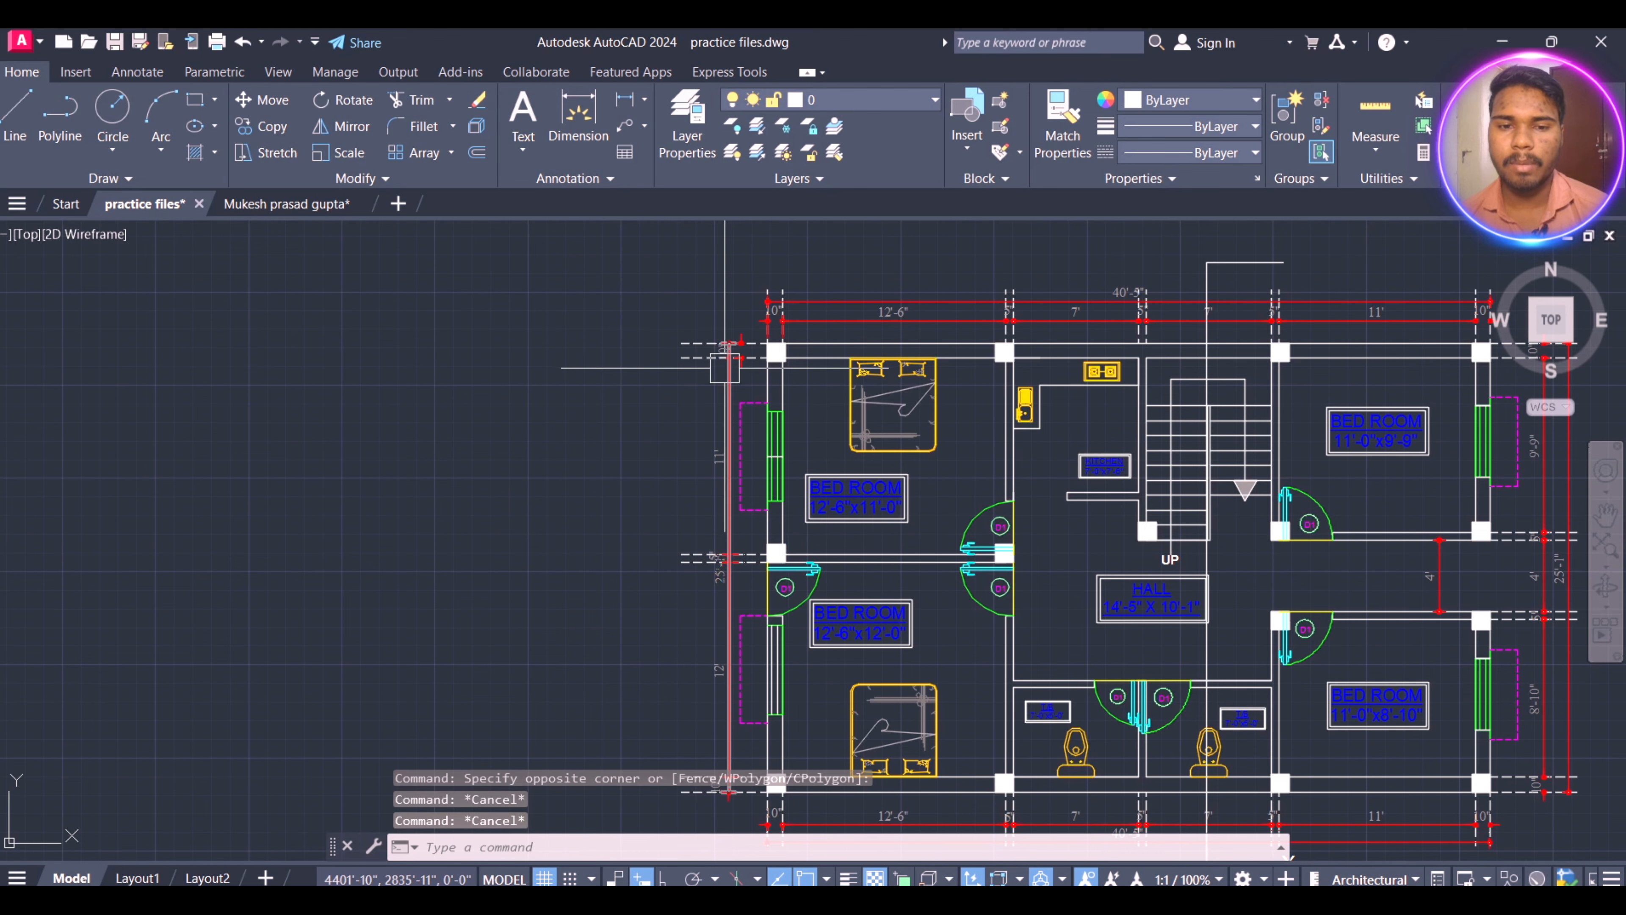
scroll(724, 367, down, 4)
scroll(704, 477, up, 3)
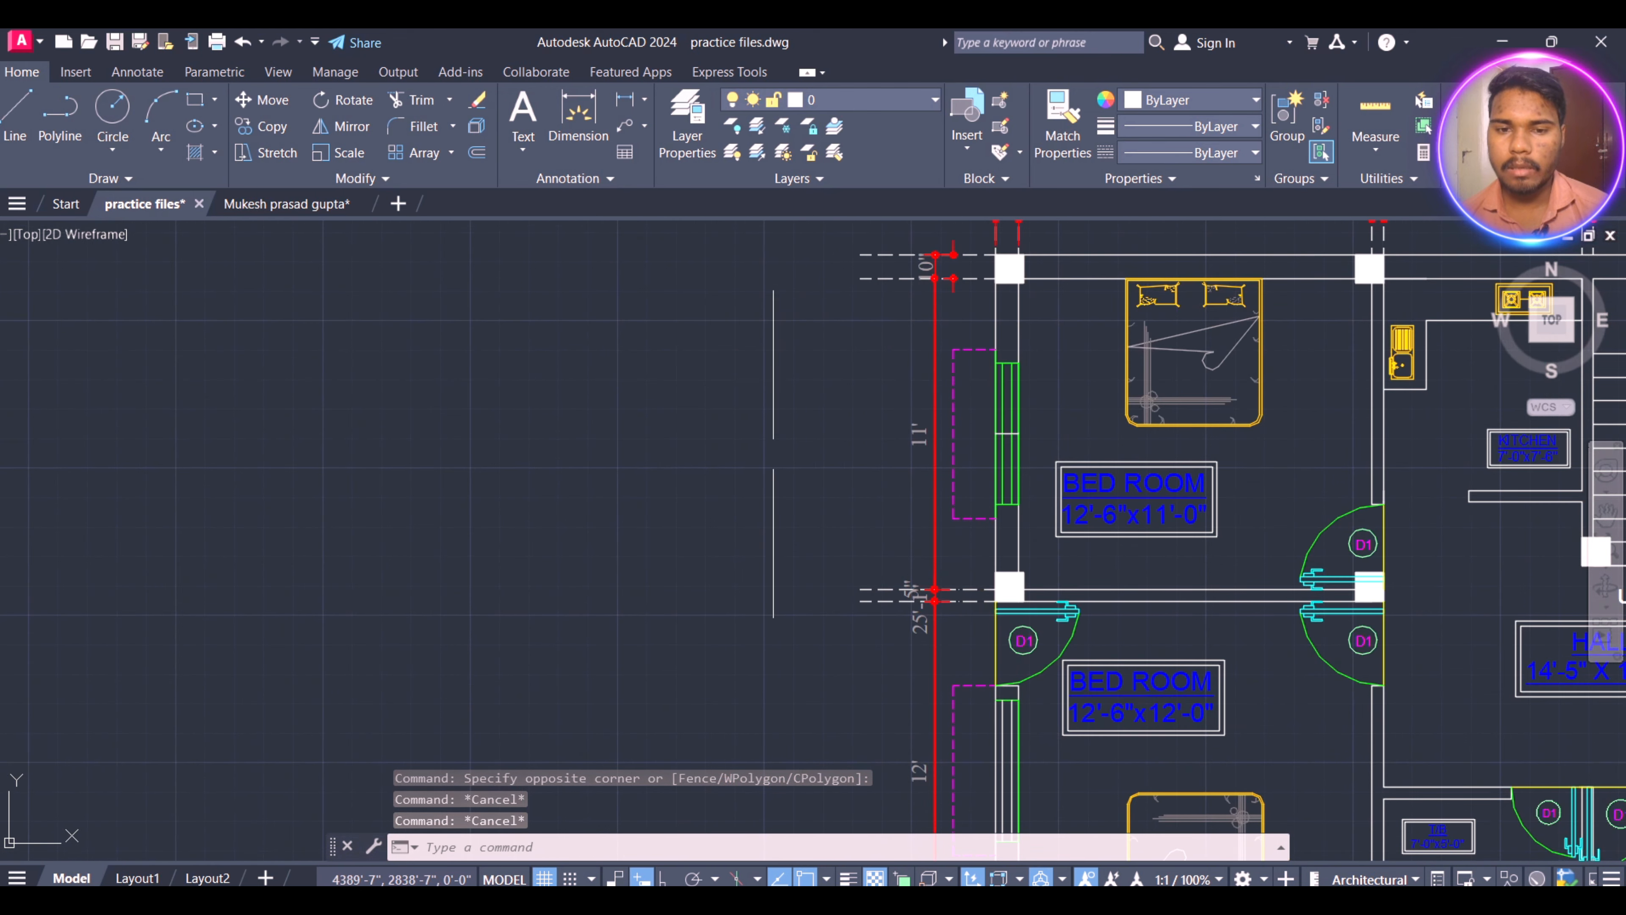
scroll(928, 455, up, 2)
click(993, 430)
scroll(747, 438, down, 2)
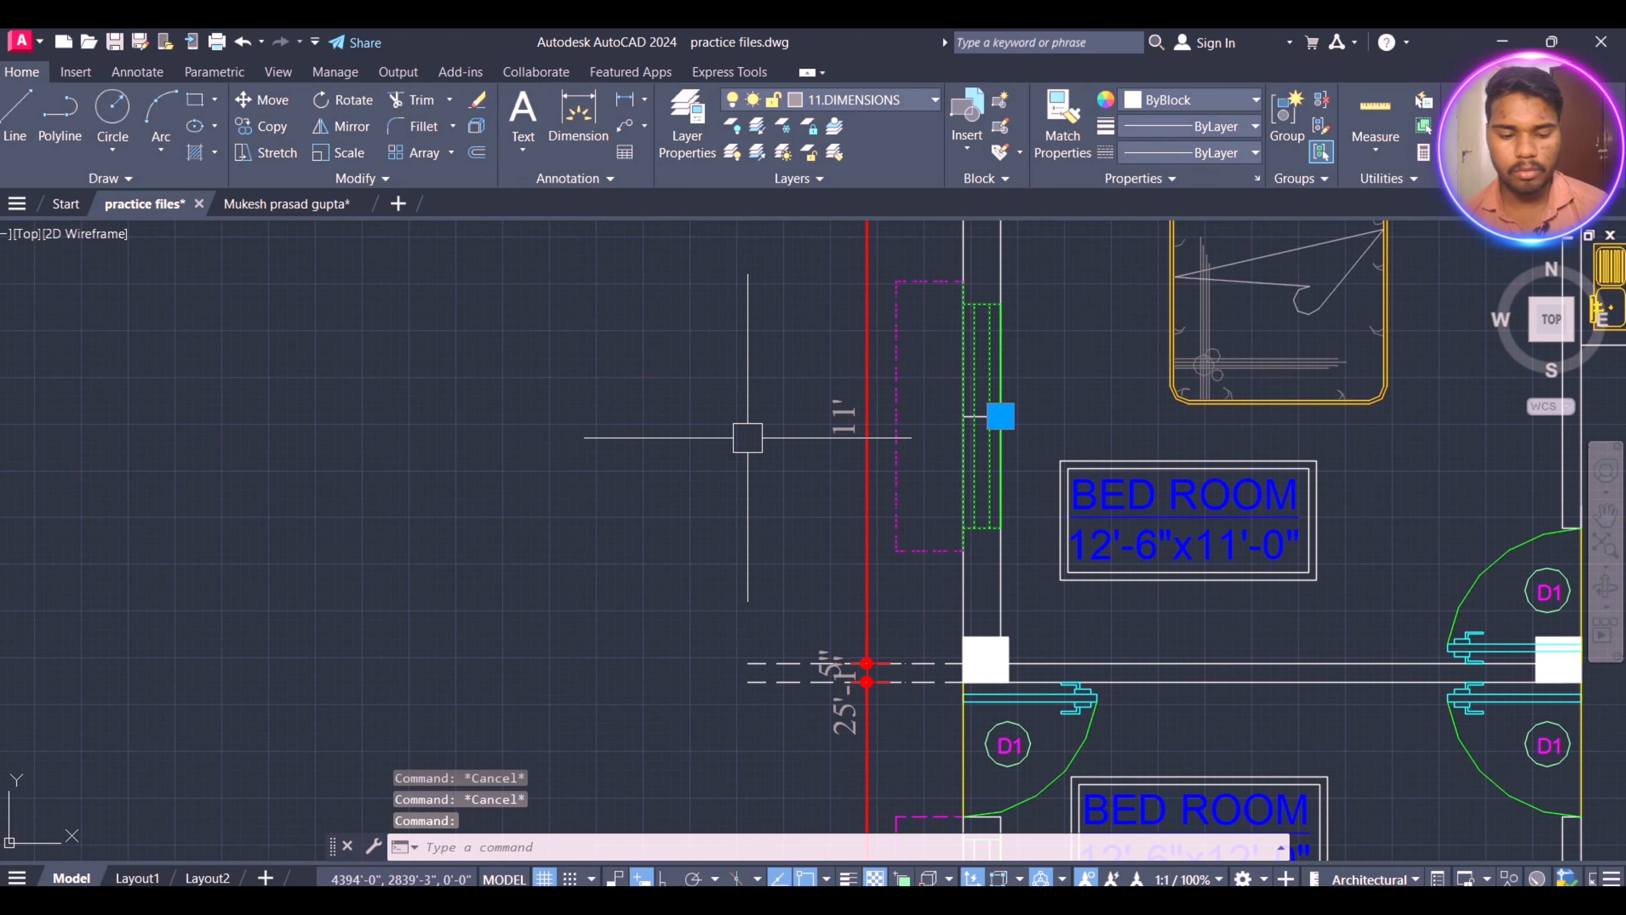
text(o)
key(Return)
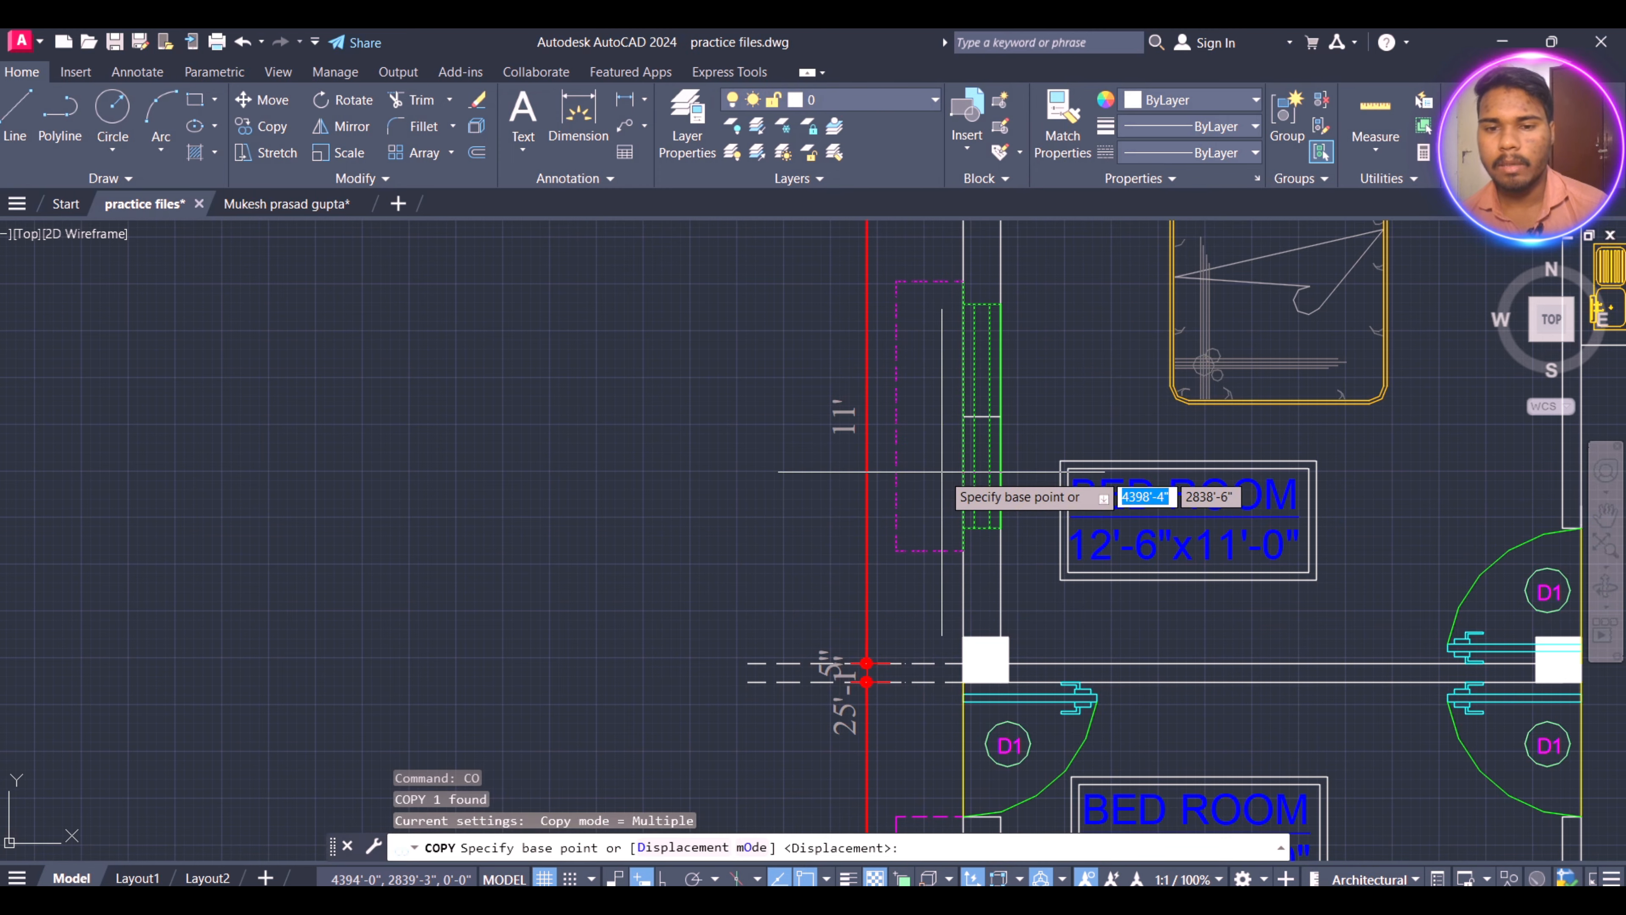
click(1000, 417)
scroll(943, 472, down, 3)
scroll(965, 450, down, 3)
click(450, 454)
key(Escape)
key(Escape)
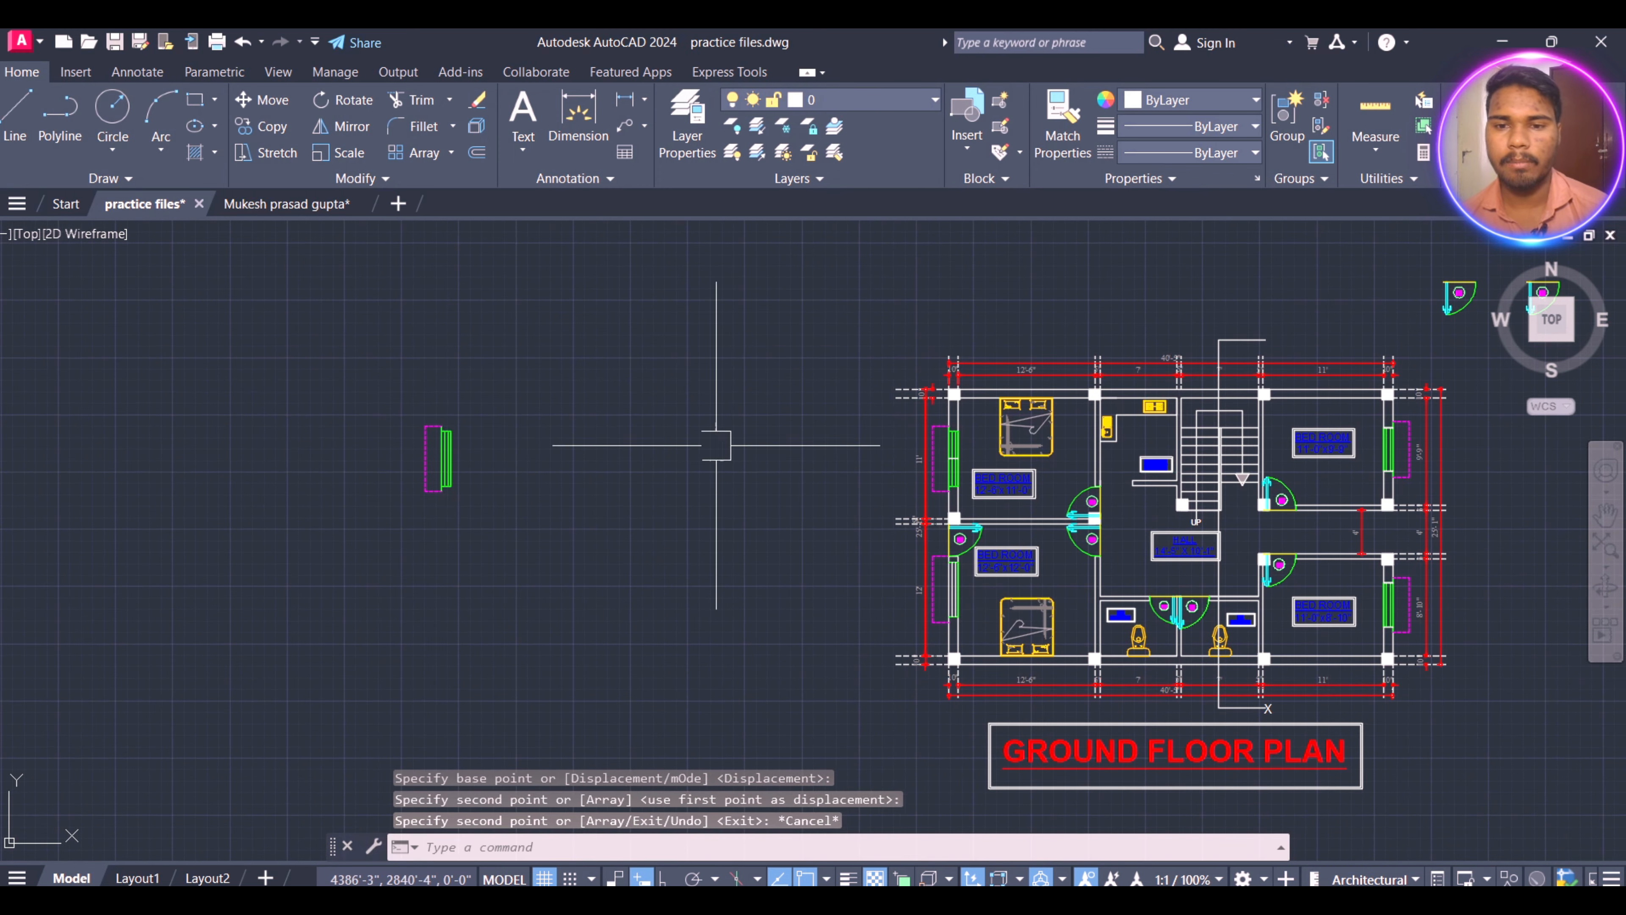
- Erase the overall 40'-5" dimension and the 12'-6" dimension above the 12'-6"x11'-0" bedroom
scroll(487, 416, up, 4)
scroll(306, 498, down, 4)
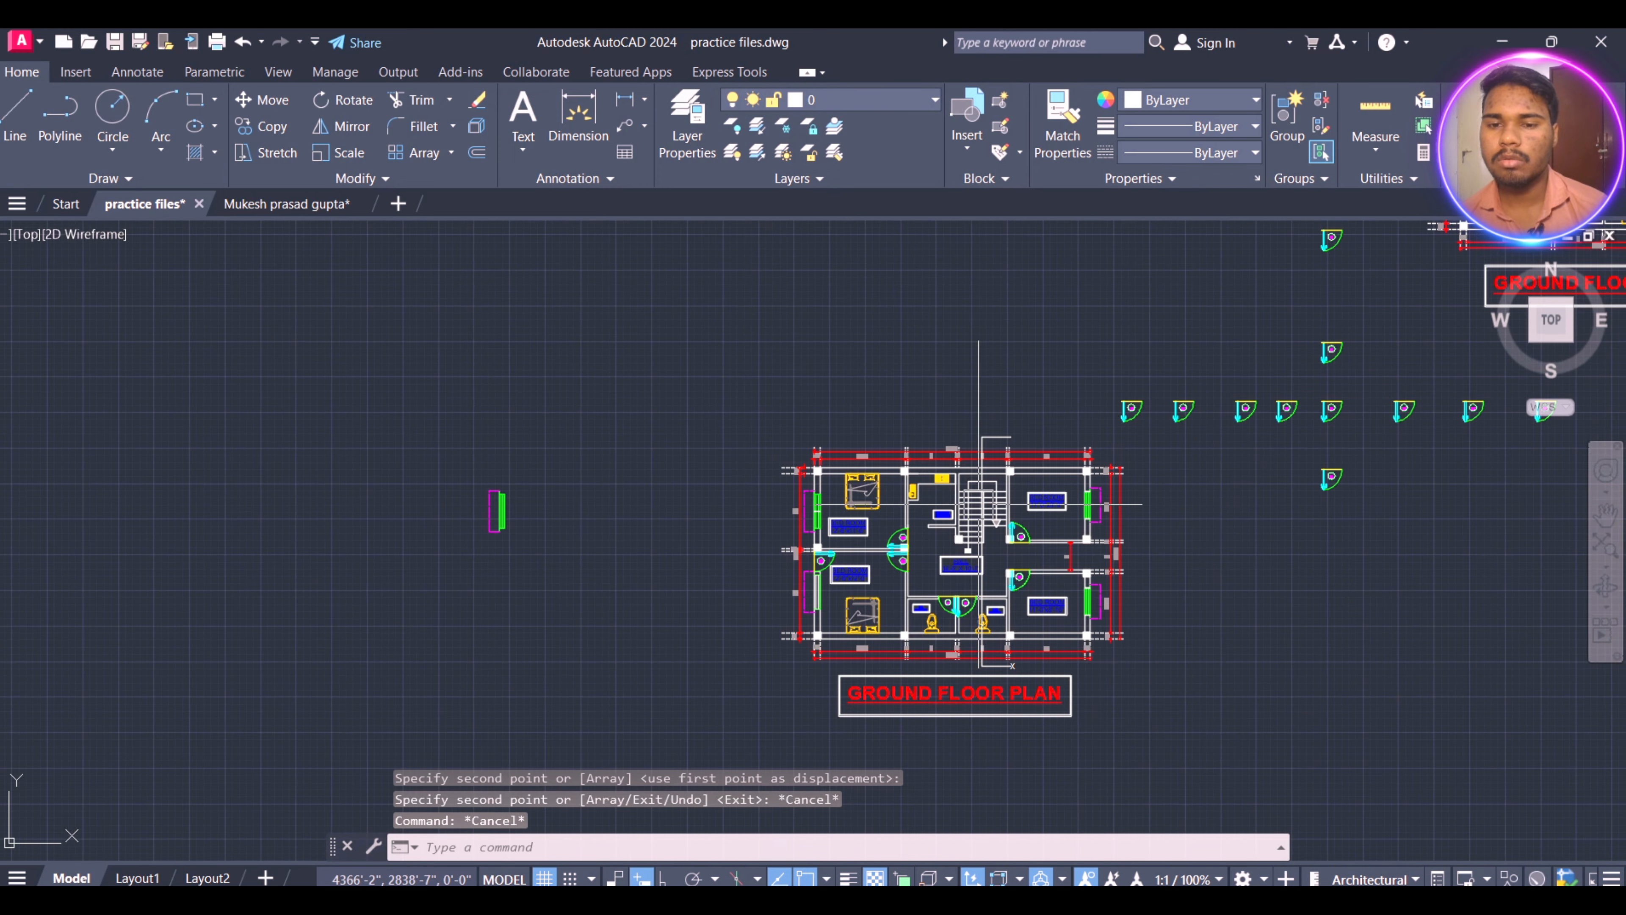
scroll(894, 416, up, 5)
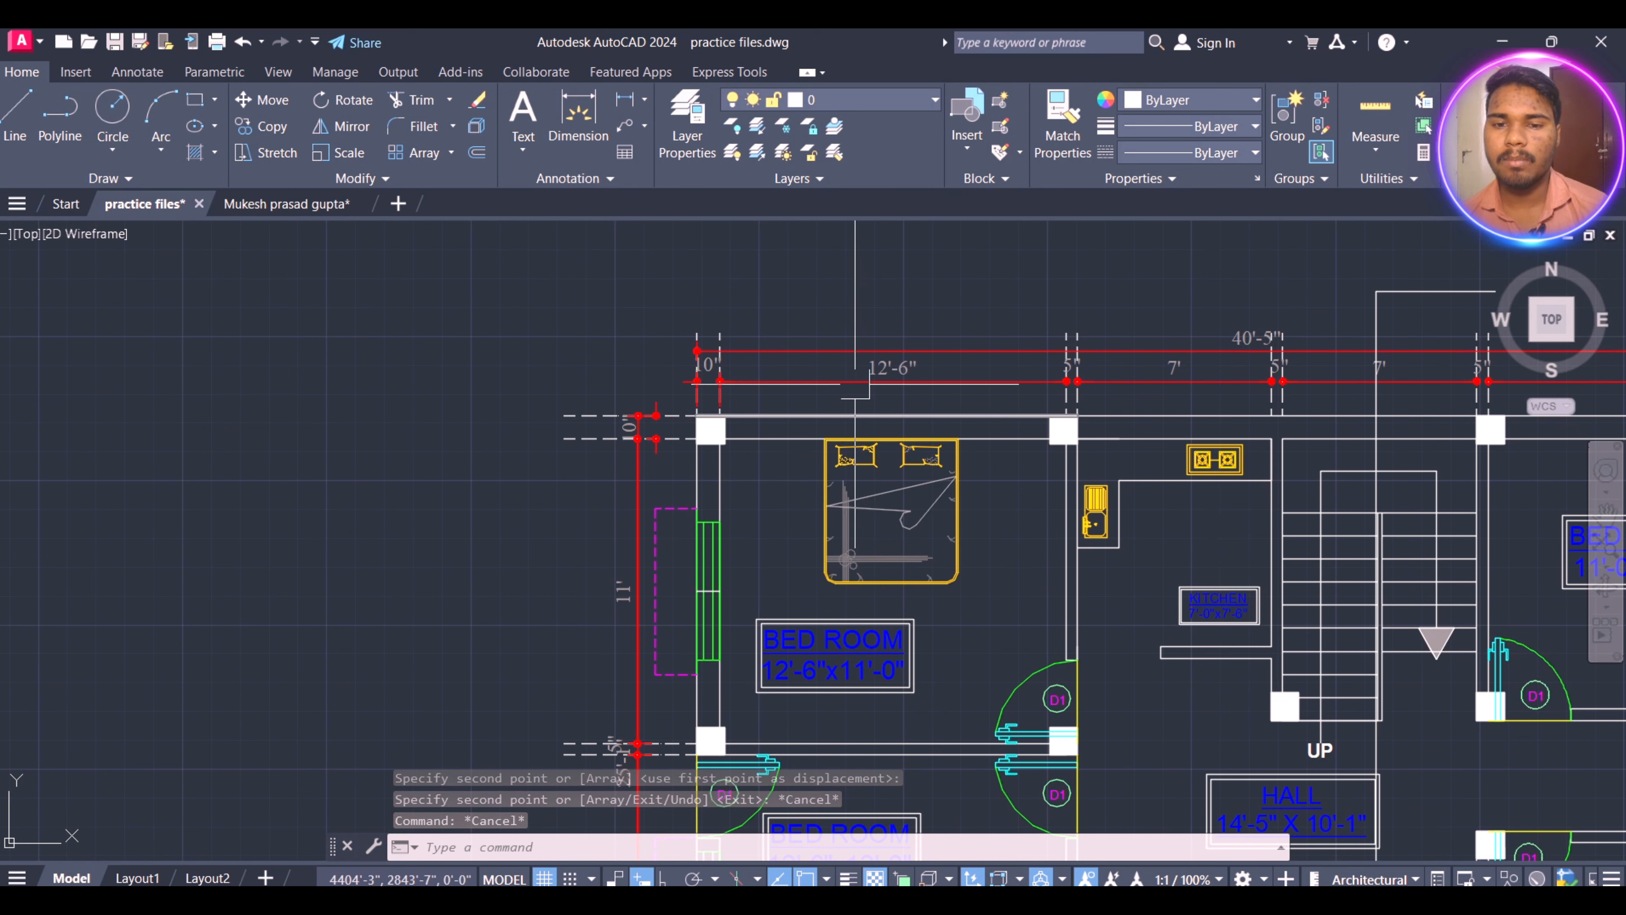
scroll(856, 294, down, 3)
scroll(887, 333, up, 5)
click(949, 394)
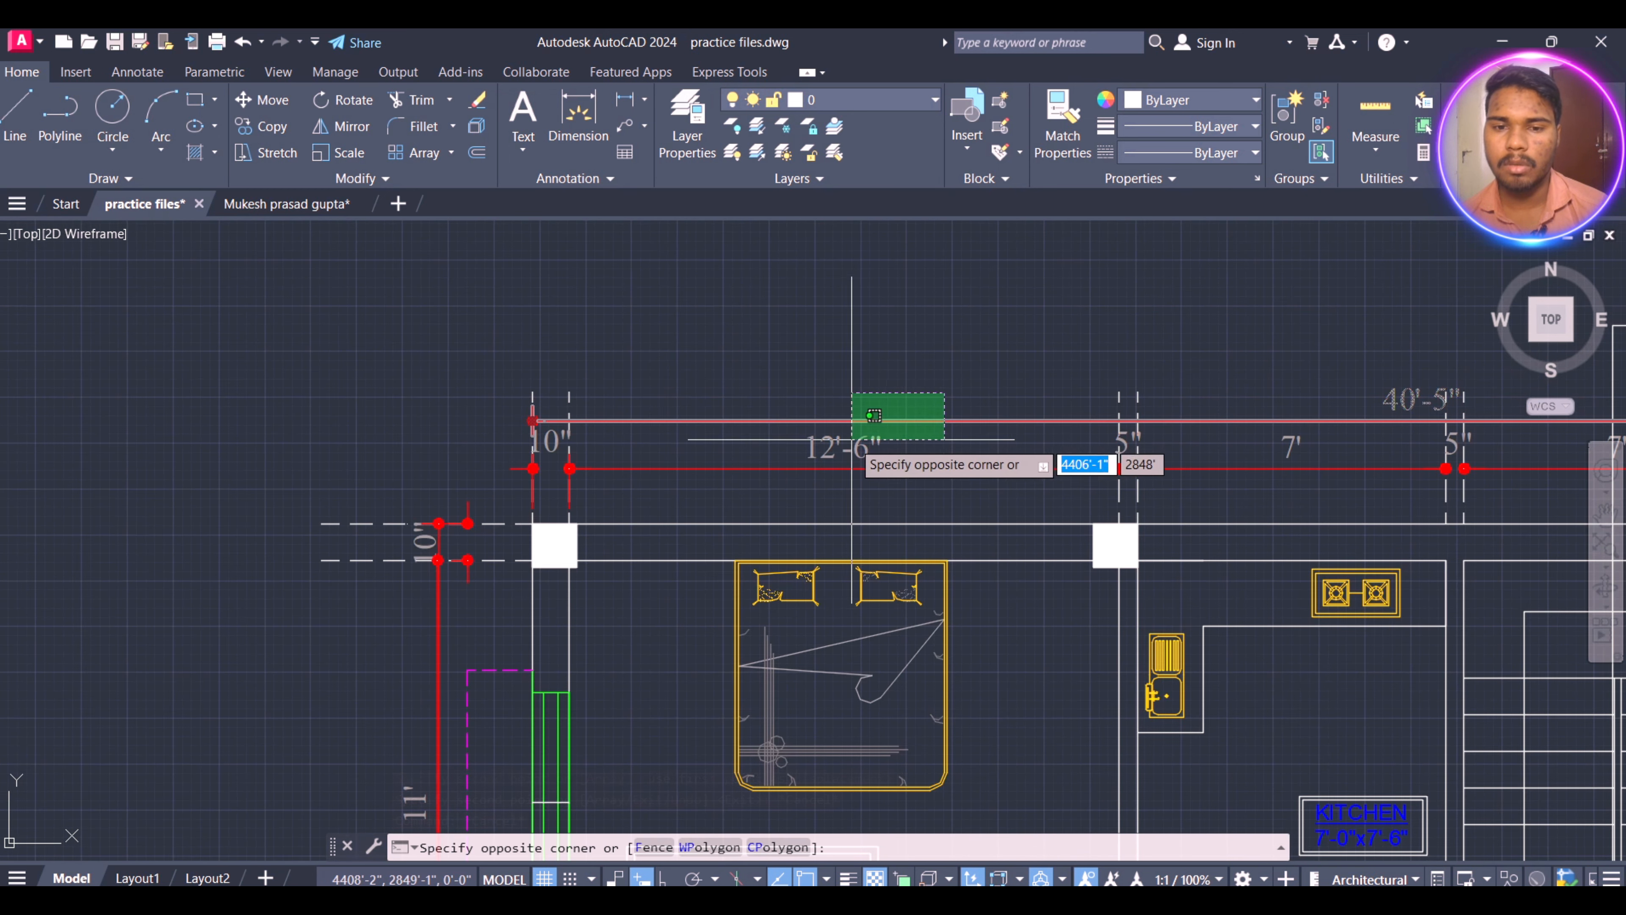
click(820, 477)
key(Delete)
scroll(823, 410, down, 2)
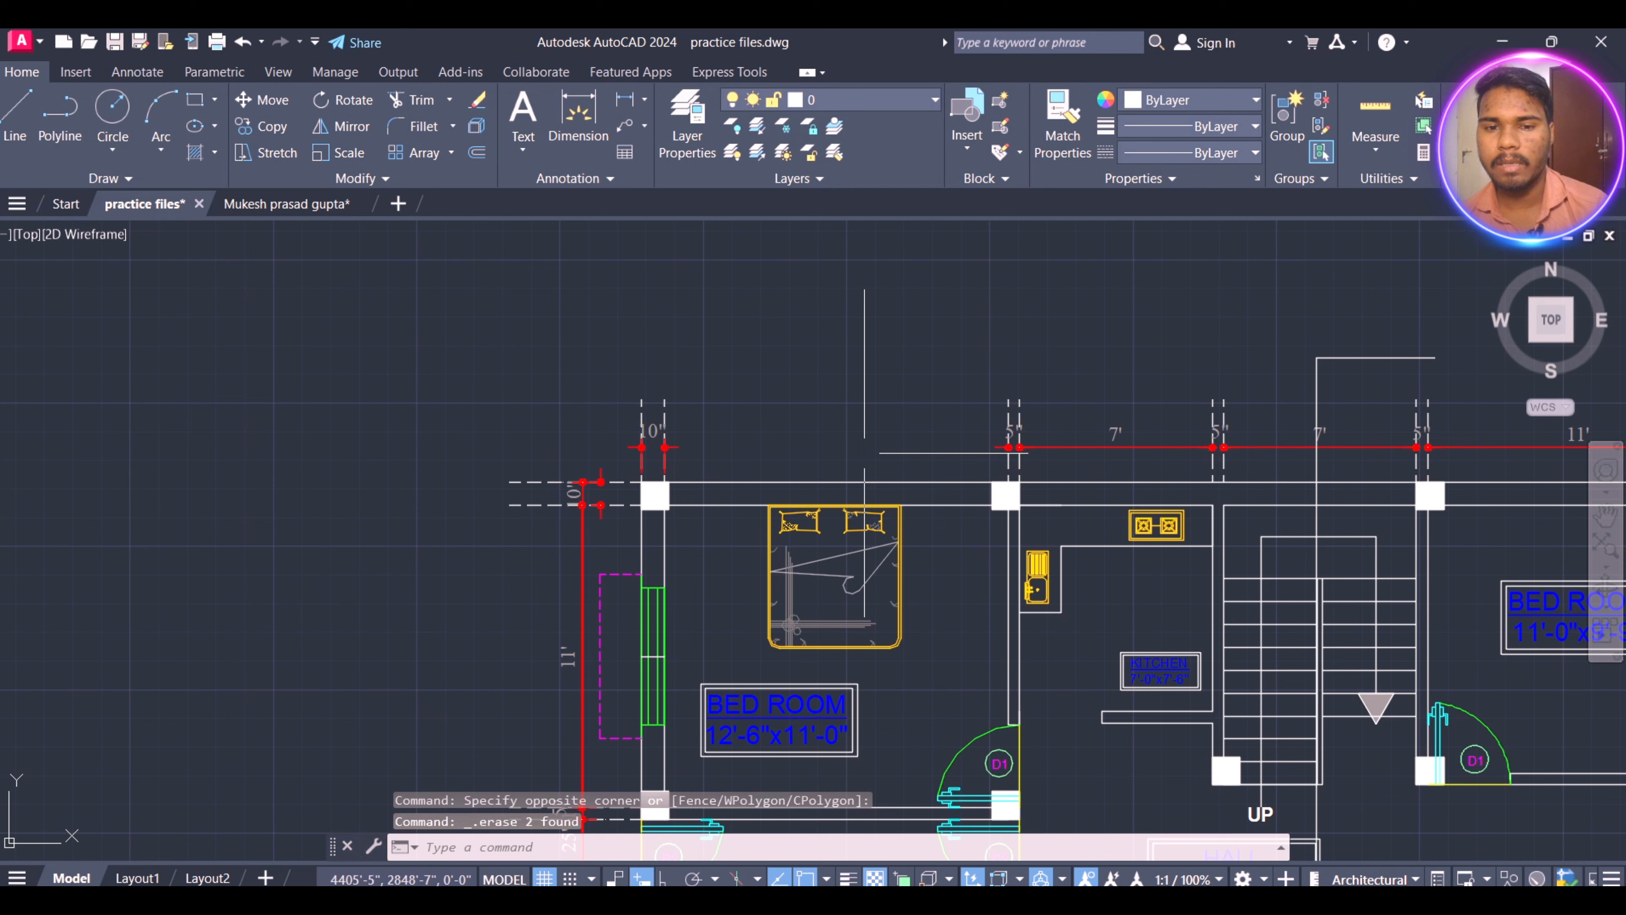
scroll(1035, 377, down, 5)
scroll(648, 359, up, 8)
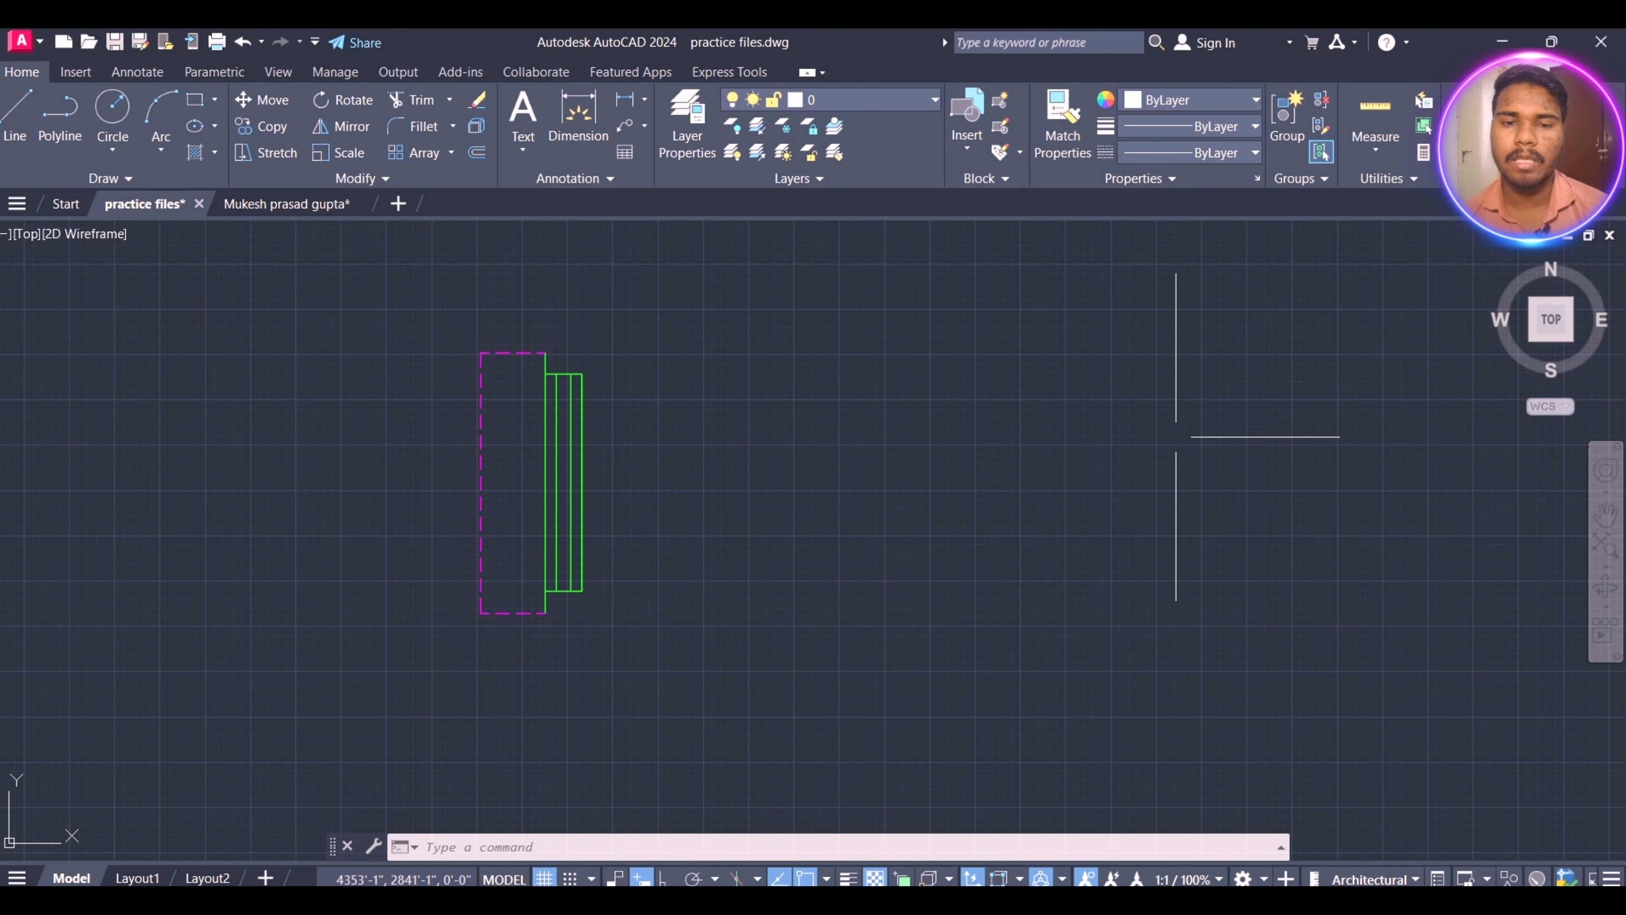
scroll(669, 520, down, 6)
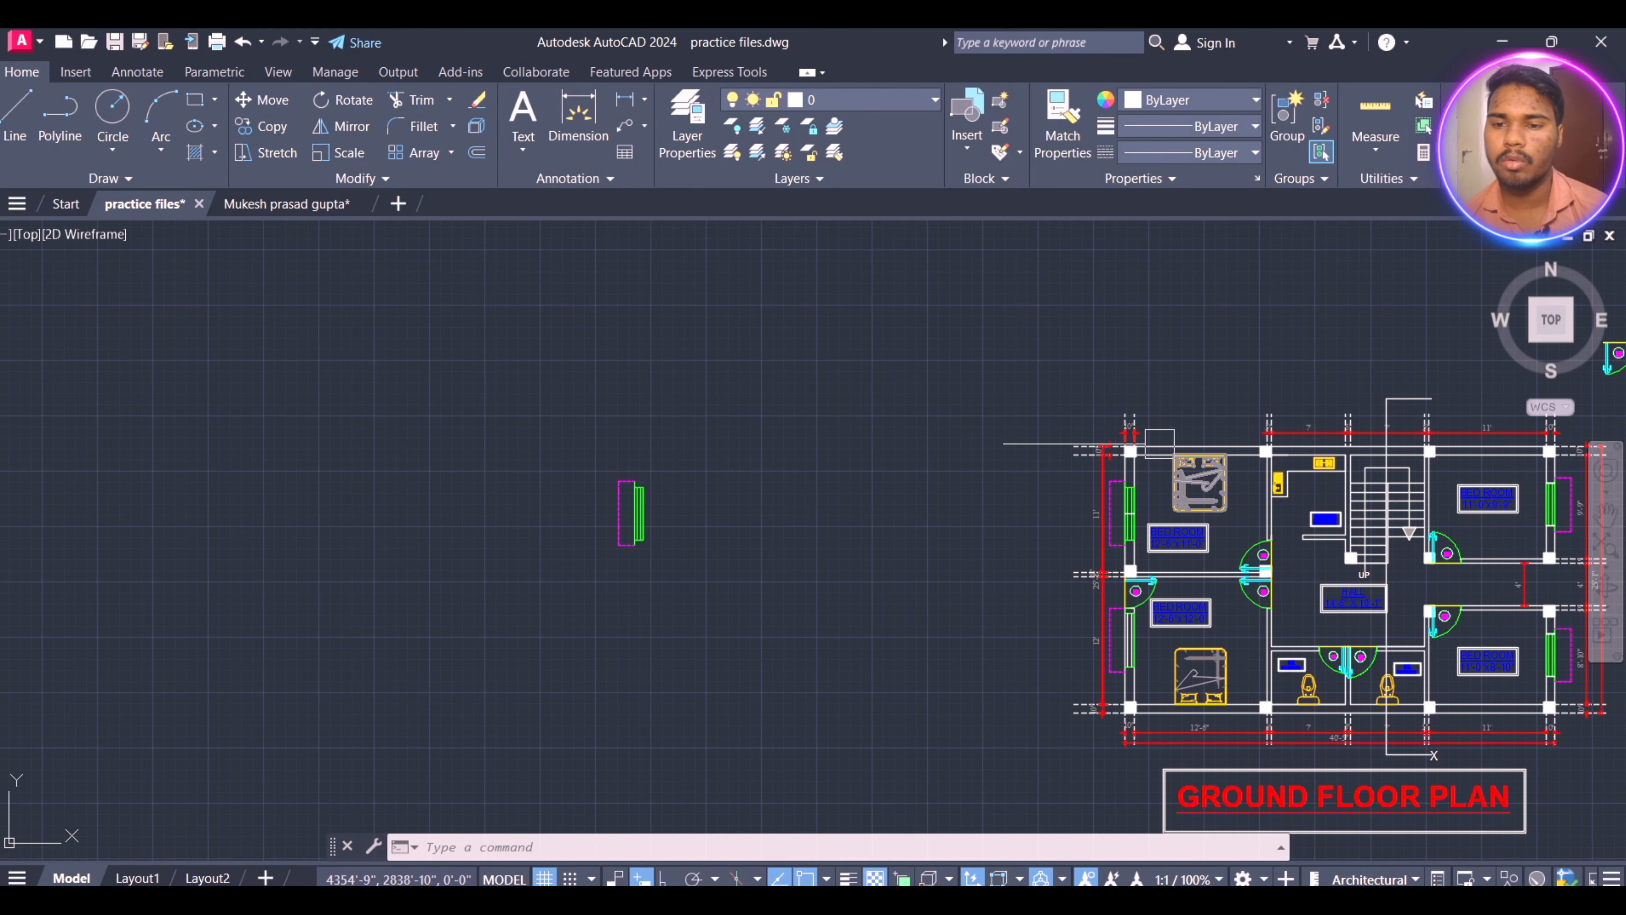
scroll(634, 477, up, 5)
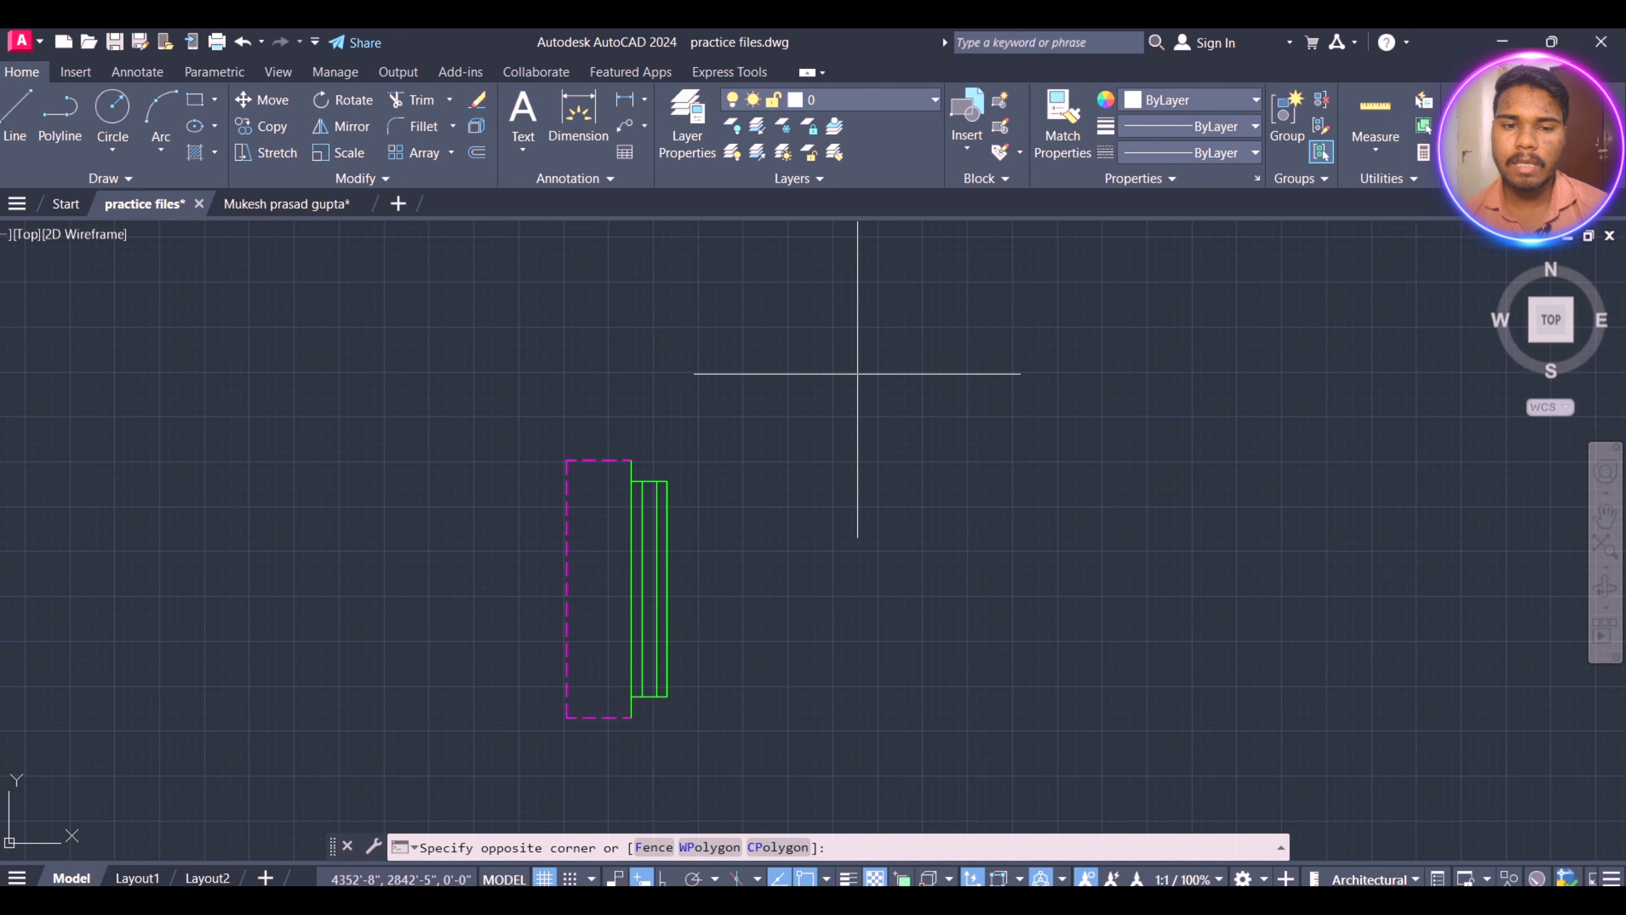
scroll(836, 410, down, 2)
click(601, 653)
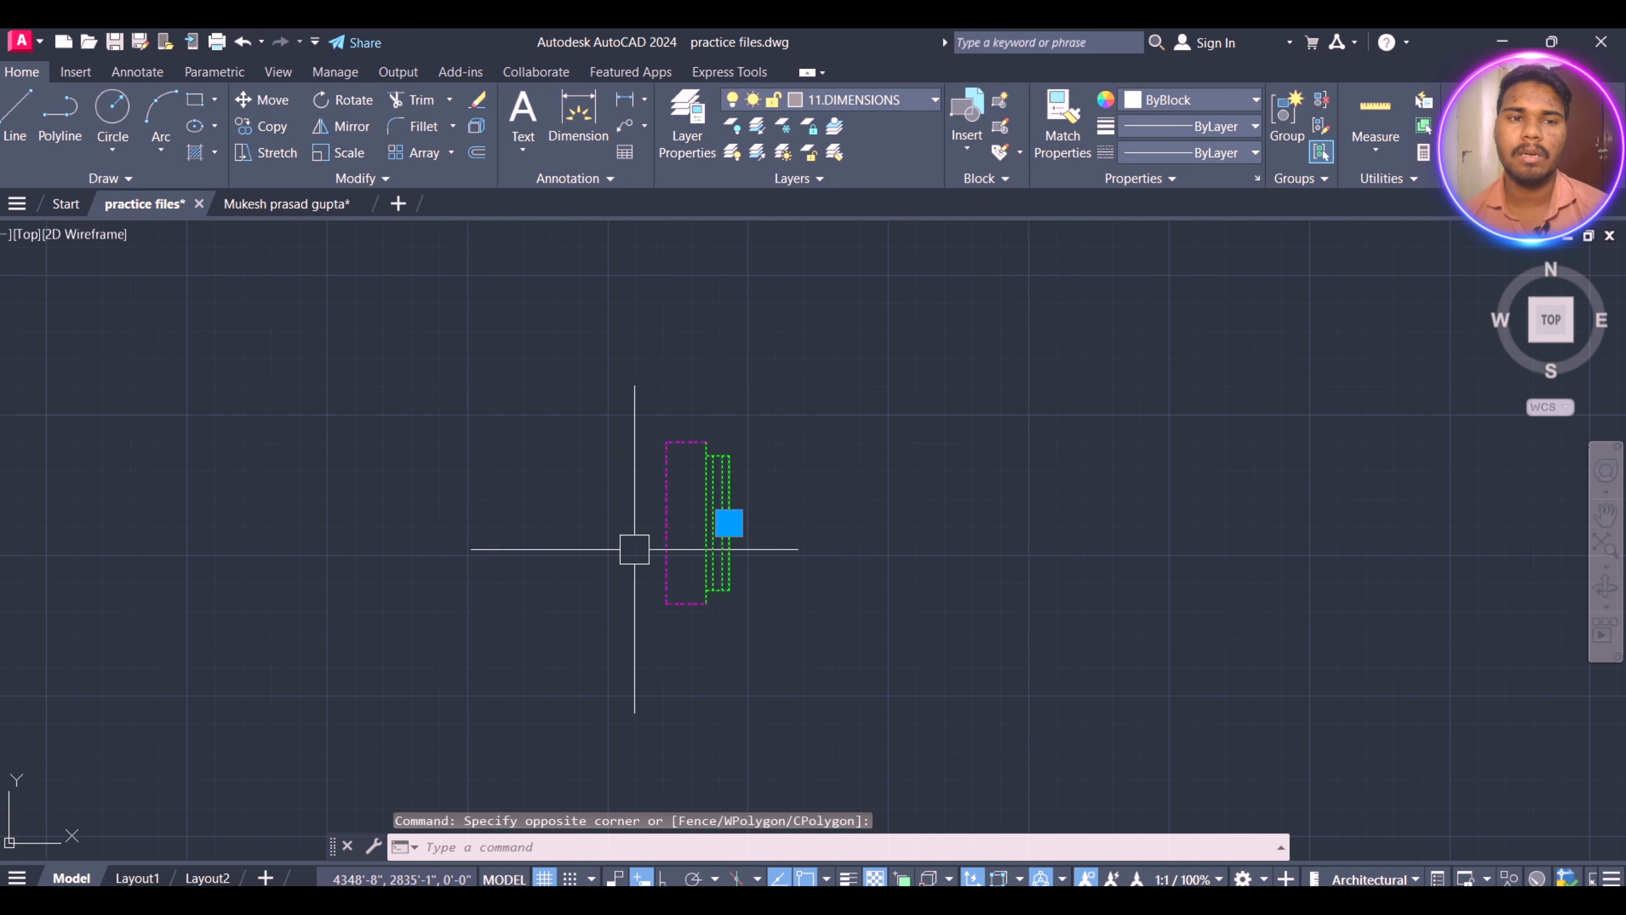
click(341, 103)
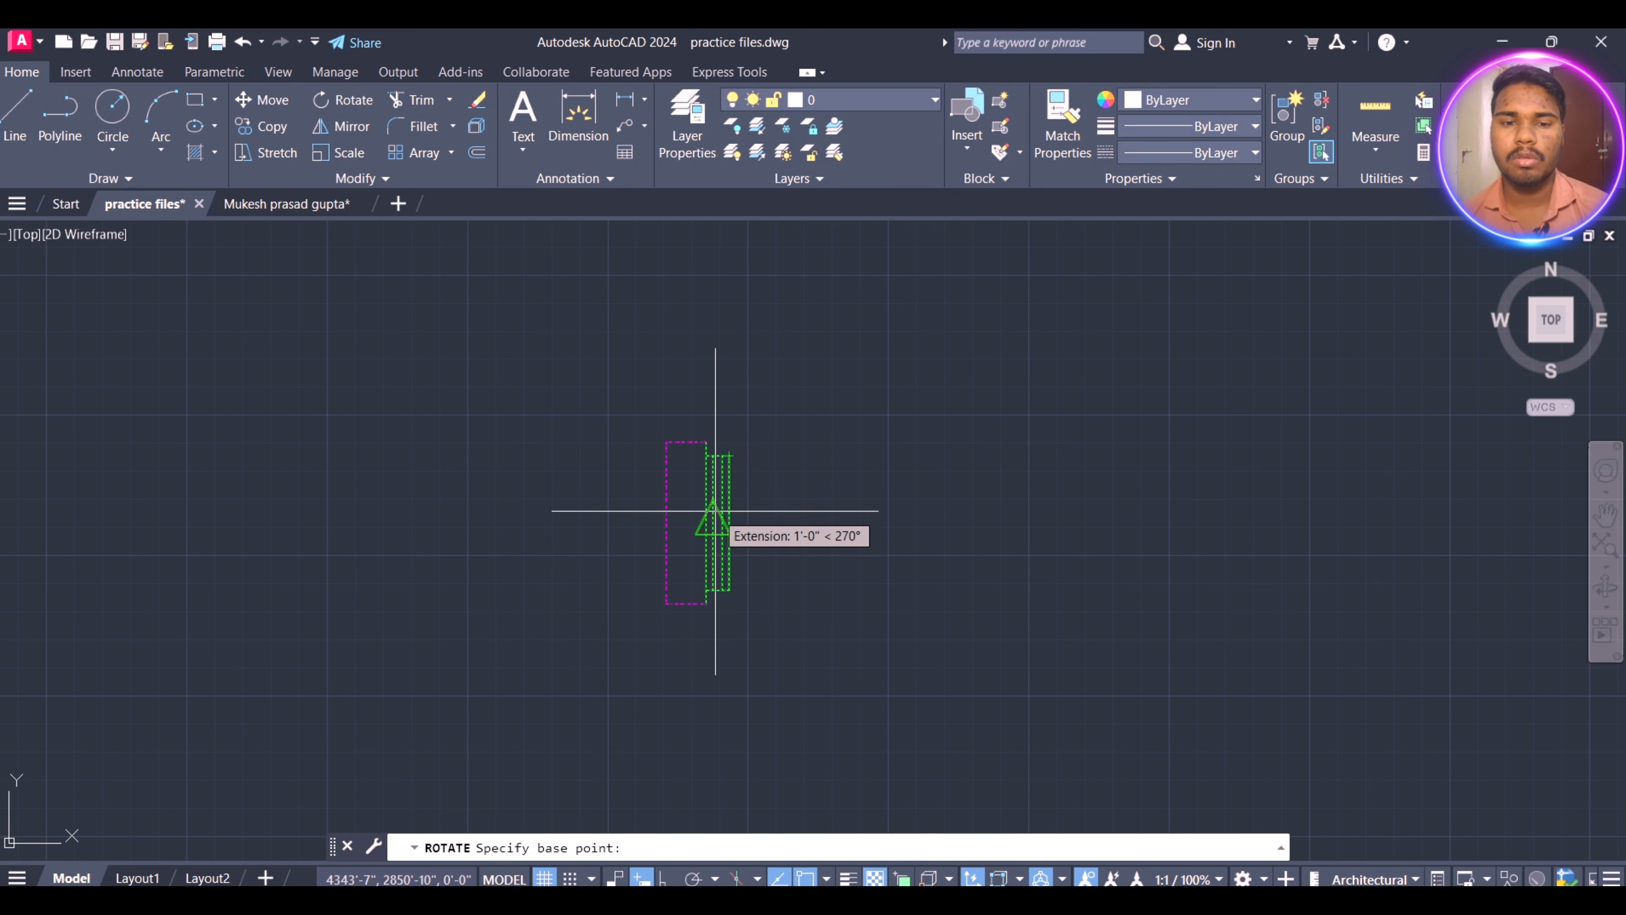
key(Escape)
key(Escape)
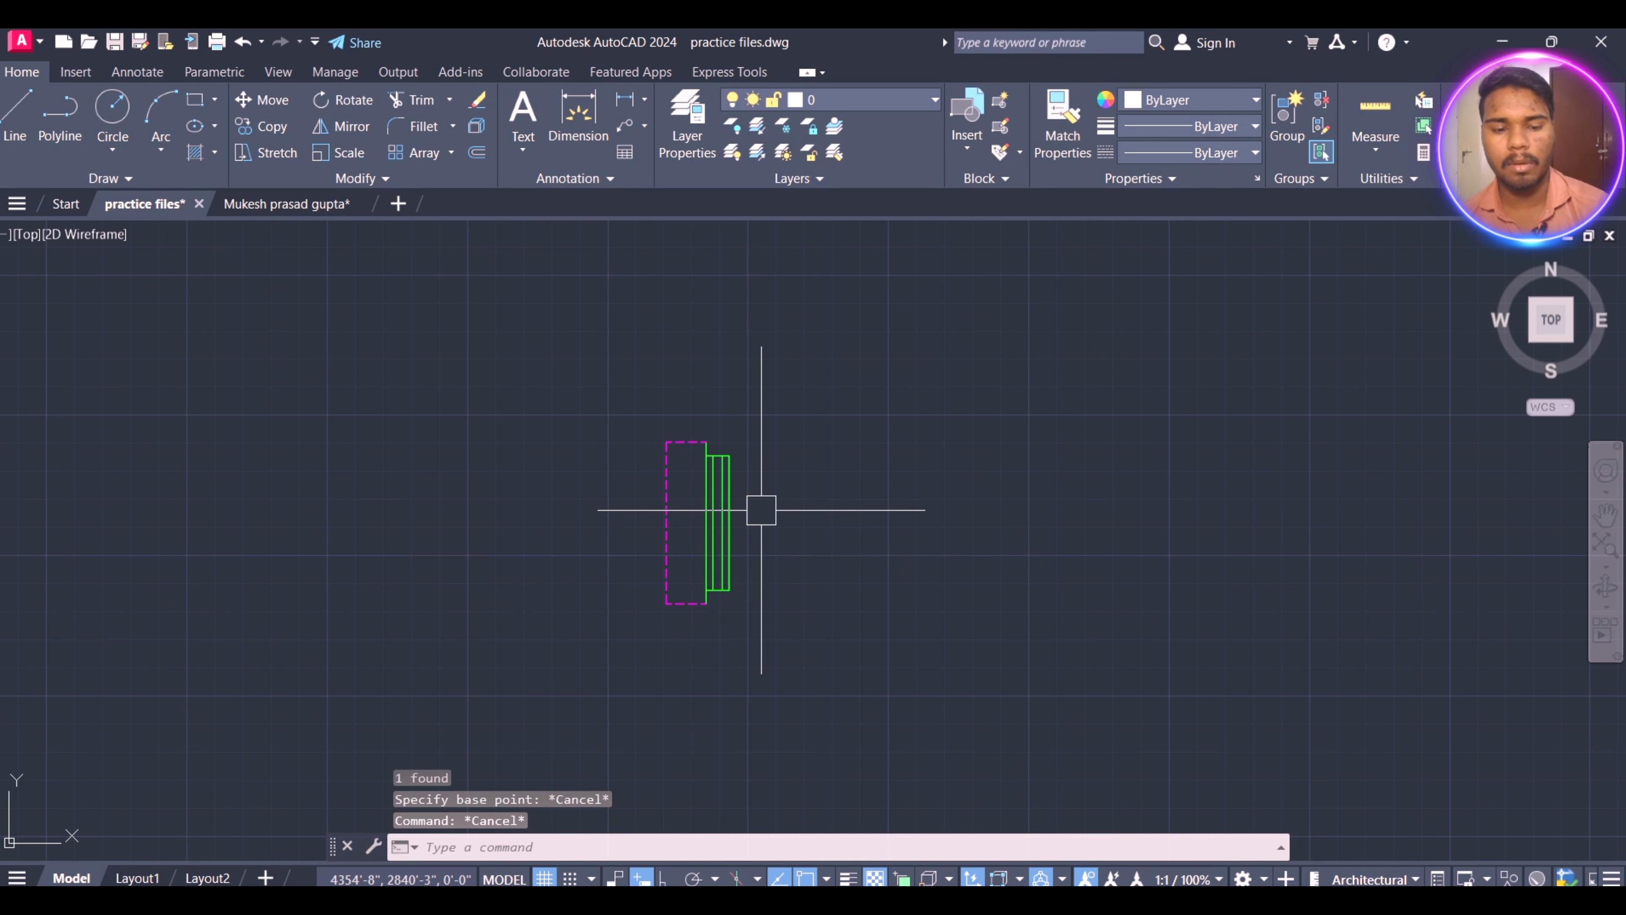
- Rotate the copied window to 270° about the midpoint of its inner edge, with Ortho on
text(ro)
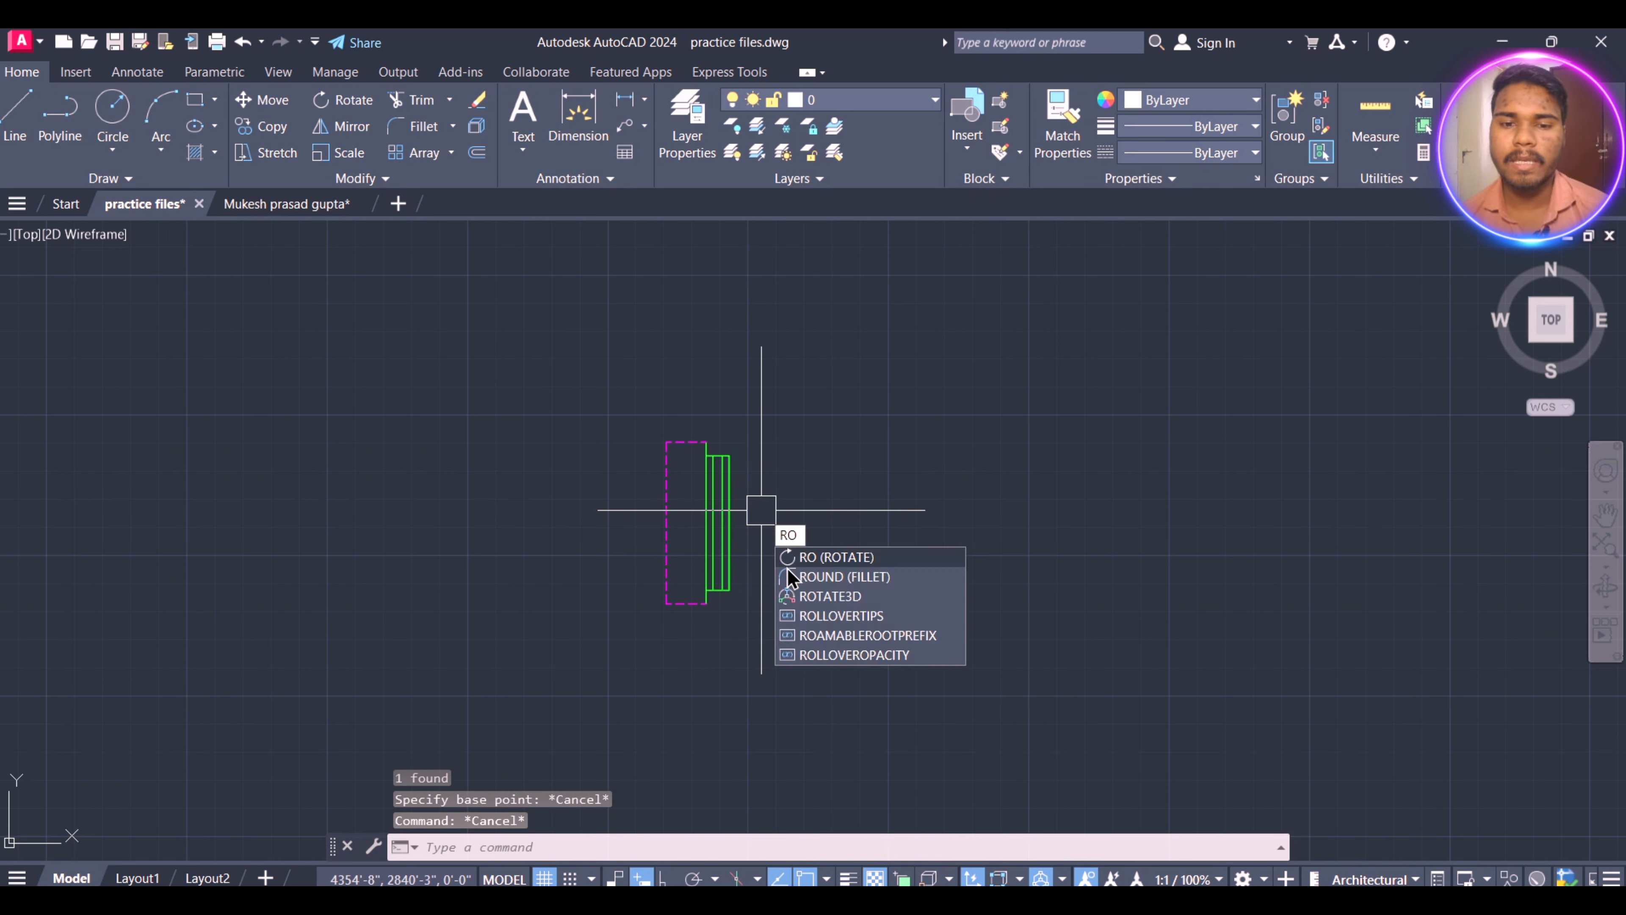
key(Return)
click(875, 348)
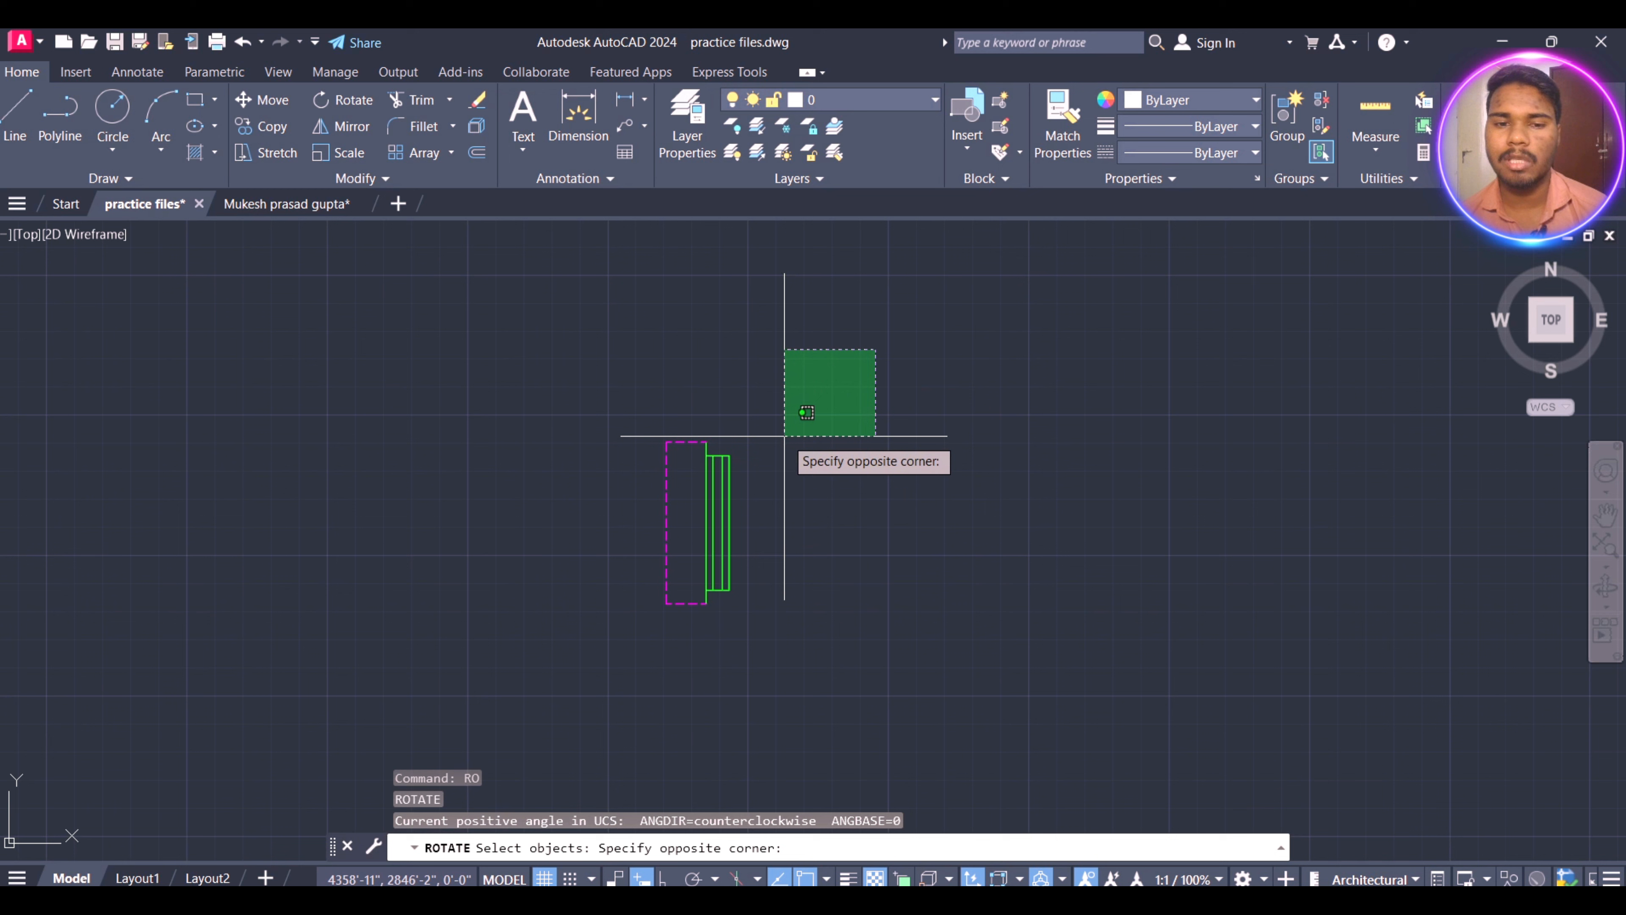
click(622, 650)
key(Return)
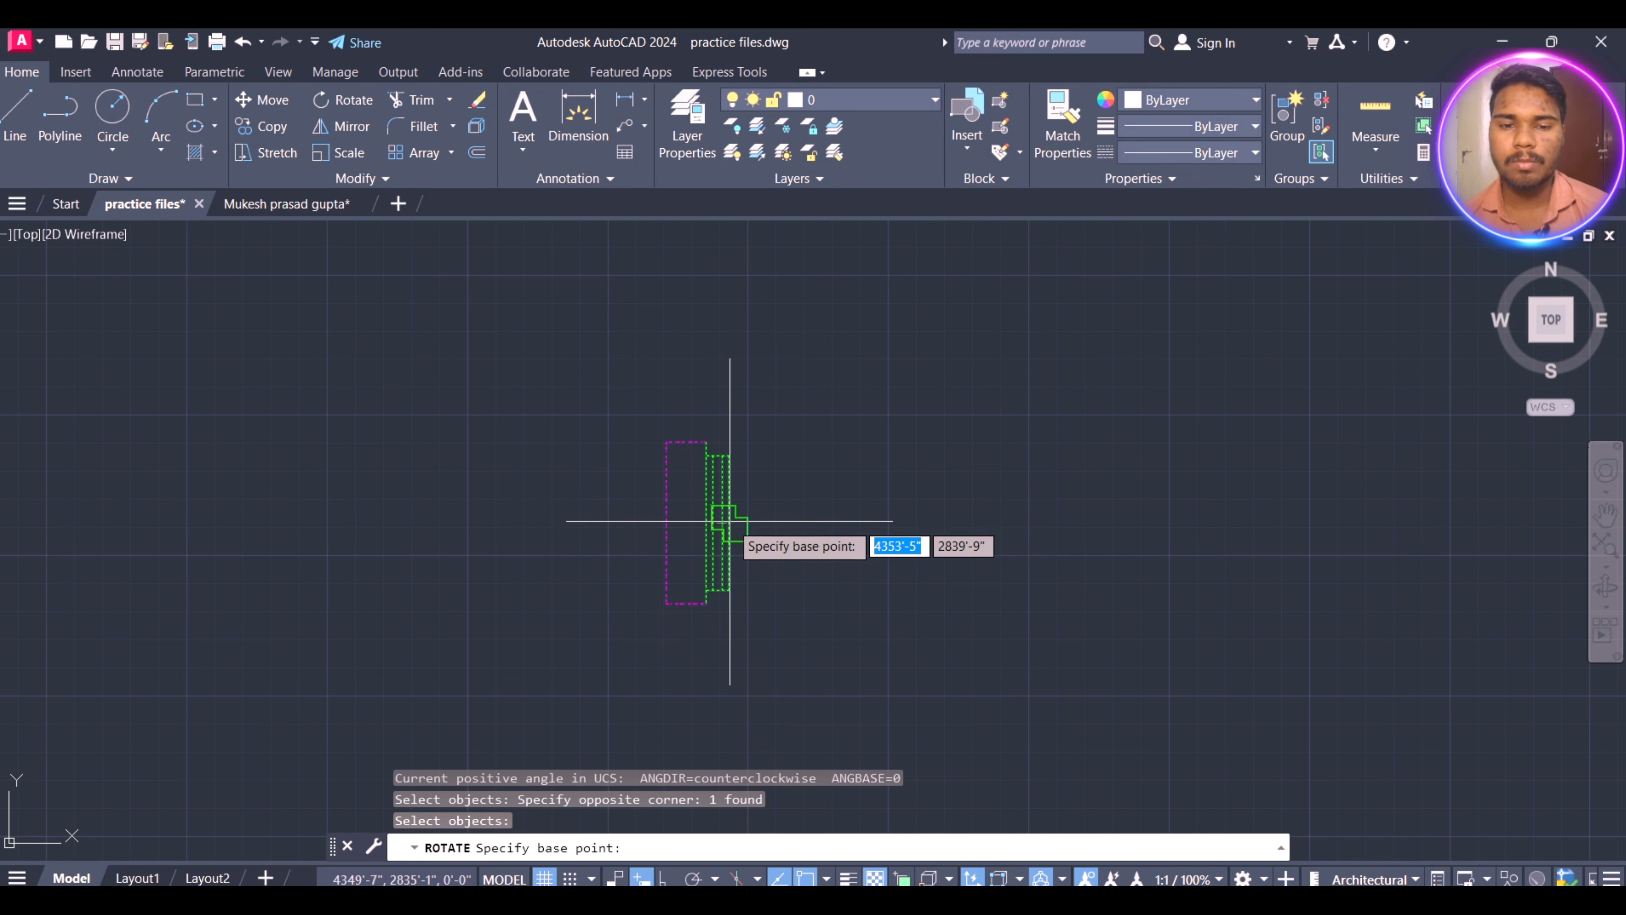
click(729, 523)
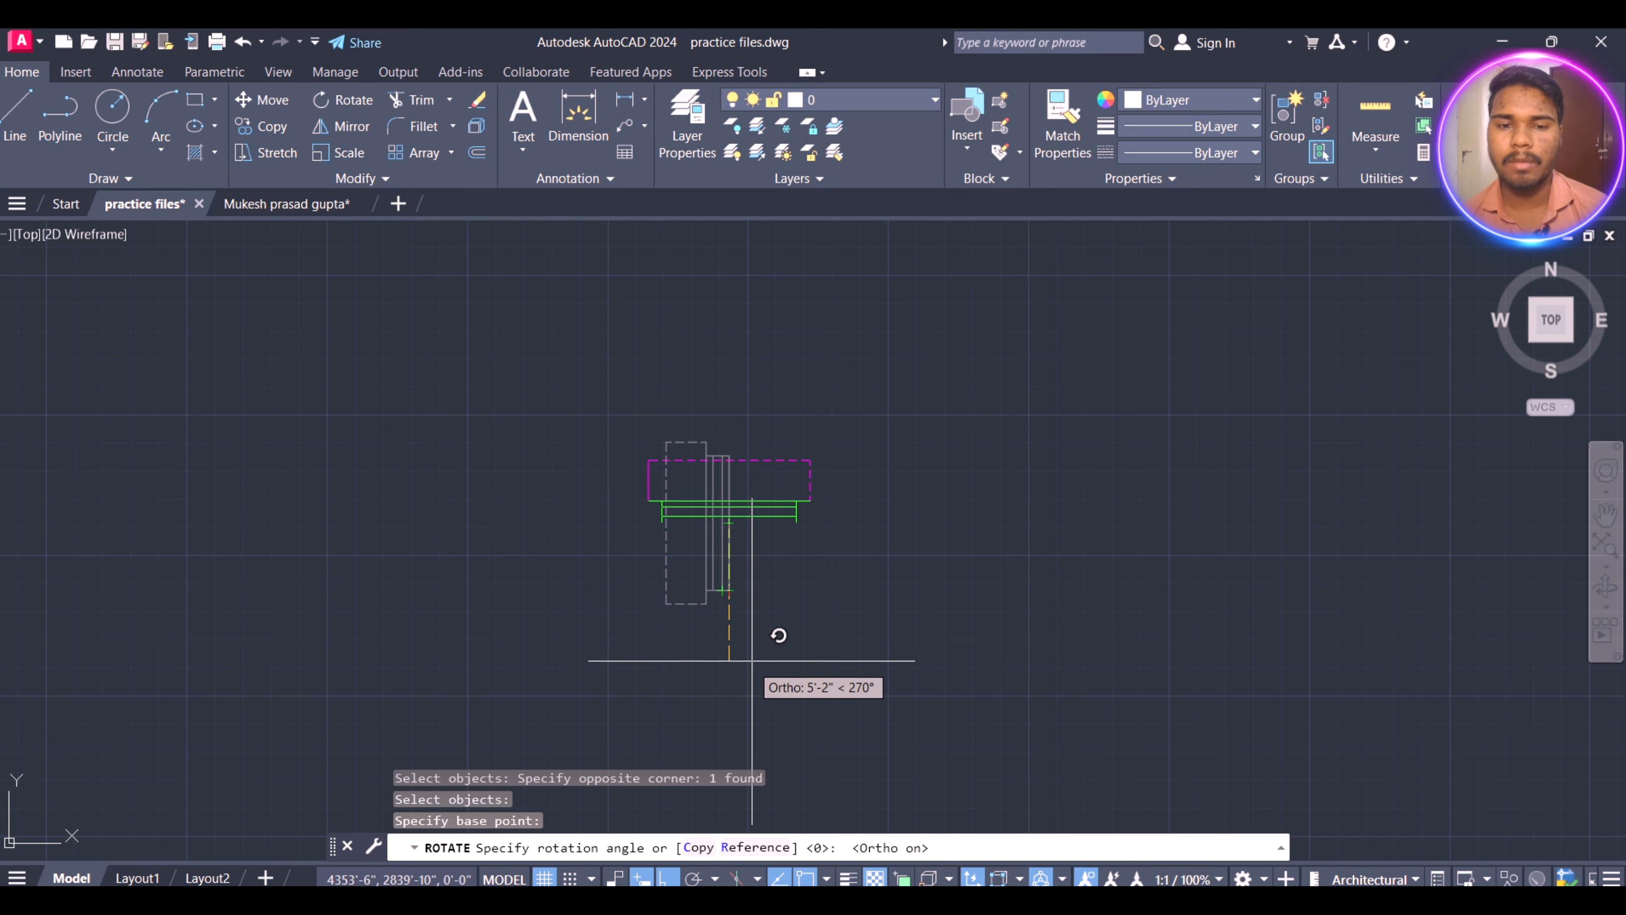
click(751, 654)
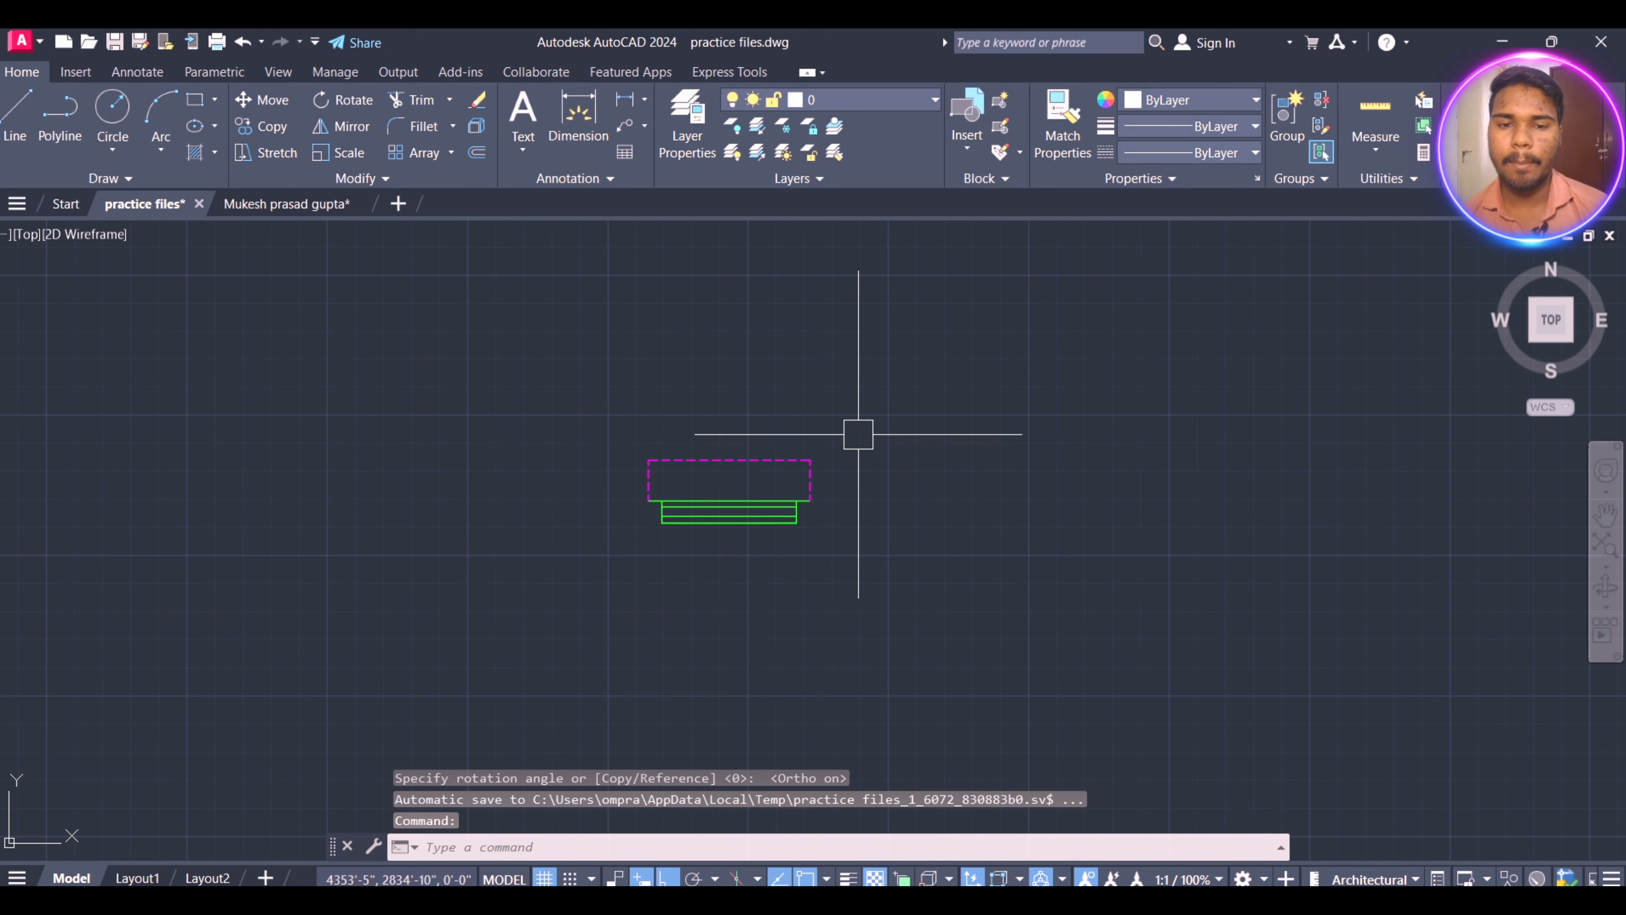
click(929, 401)
click(492, 613)
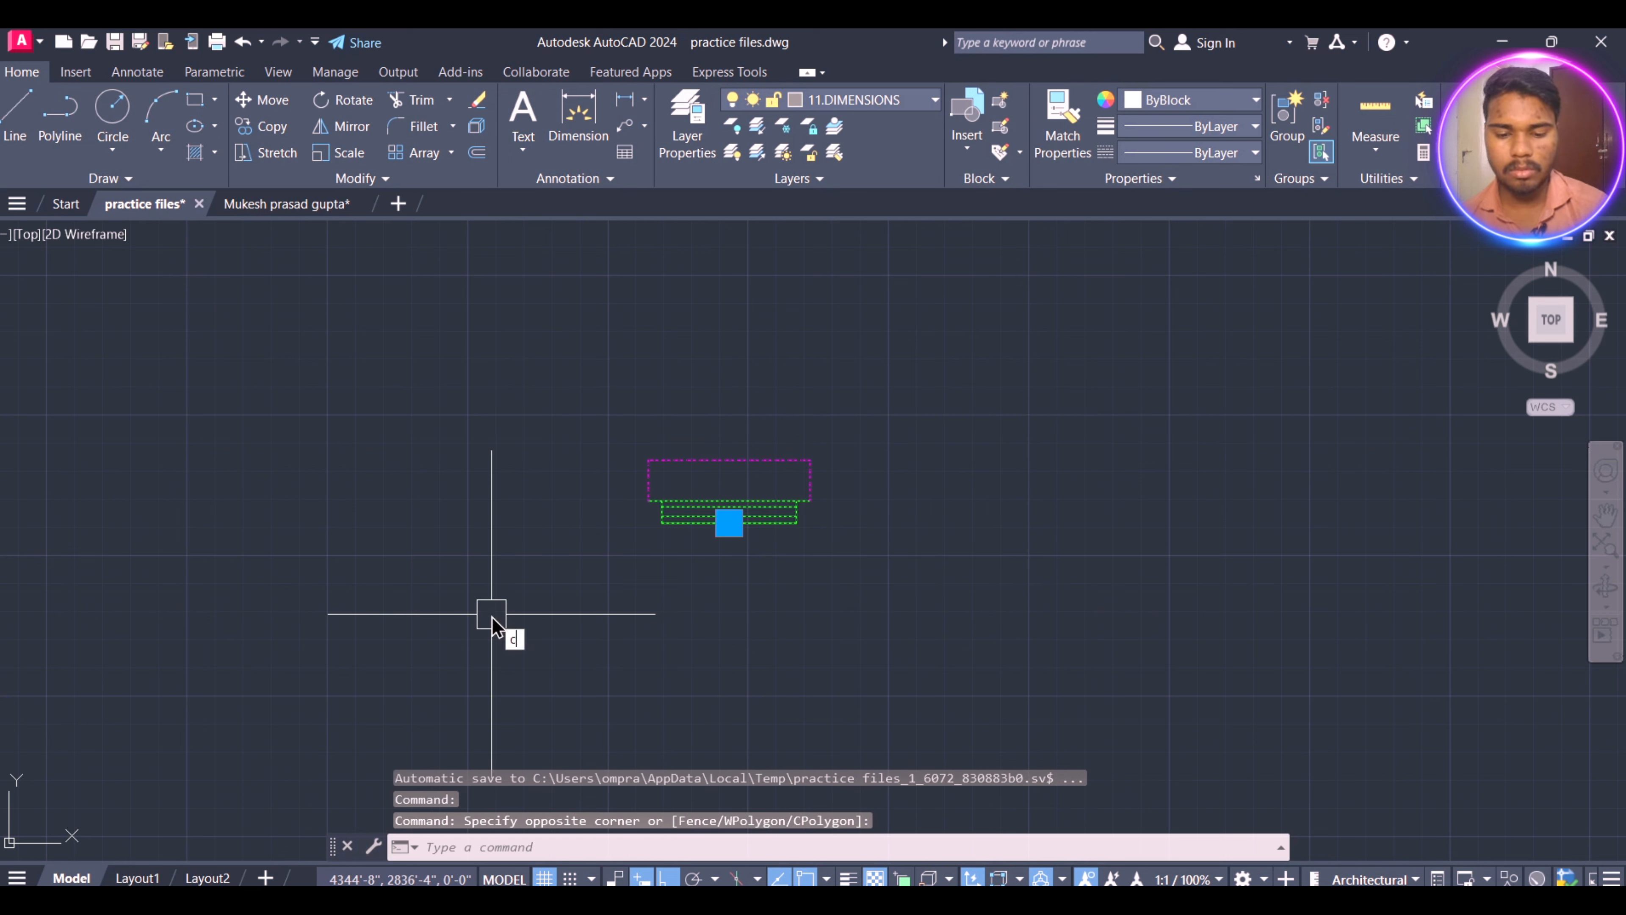
key(Escape)
key(Escape)
- Rotate the horizontal window copy by 30° about the midpoint of its lower green edge, with Ortho off
text(o)
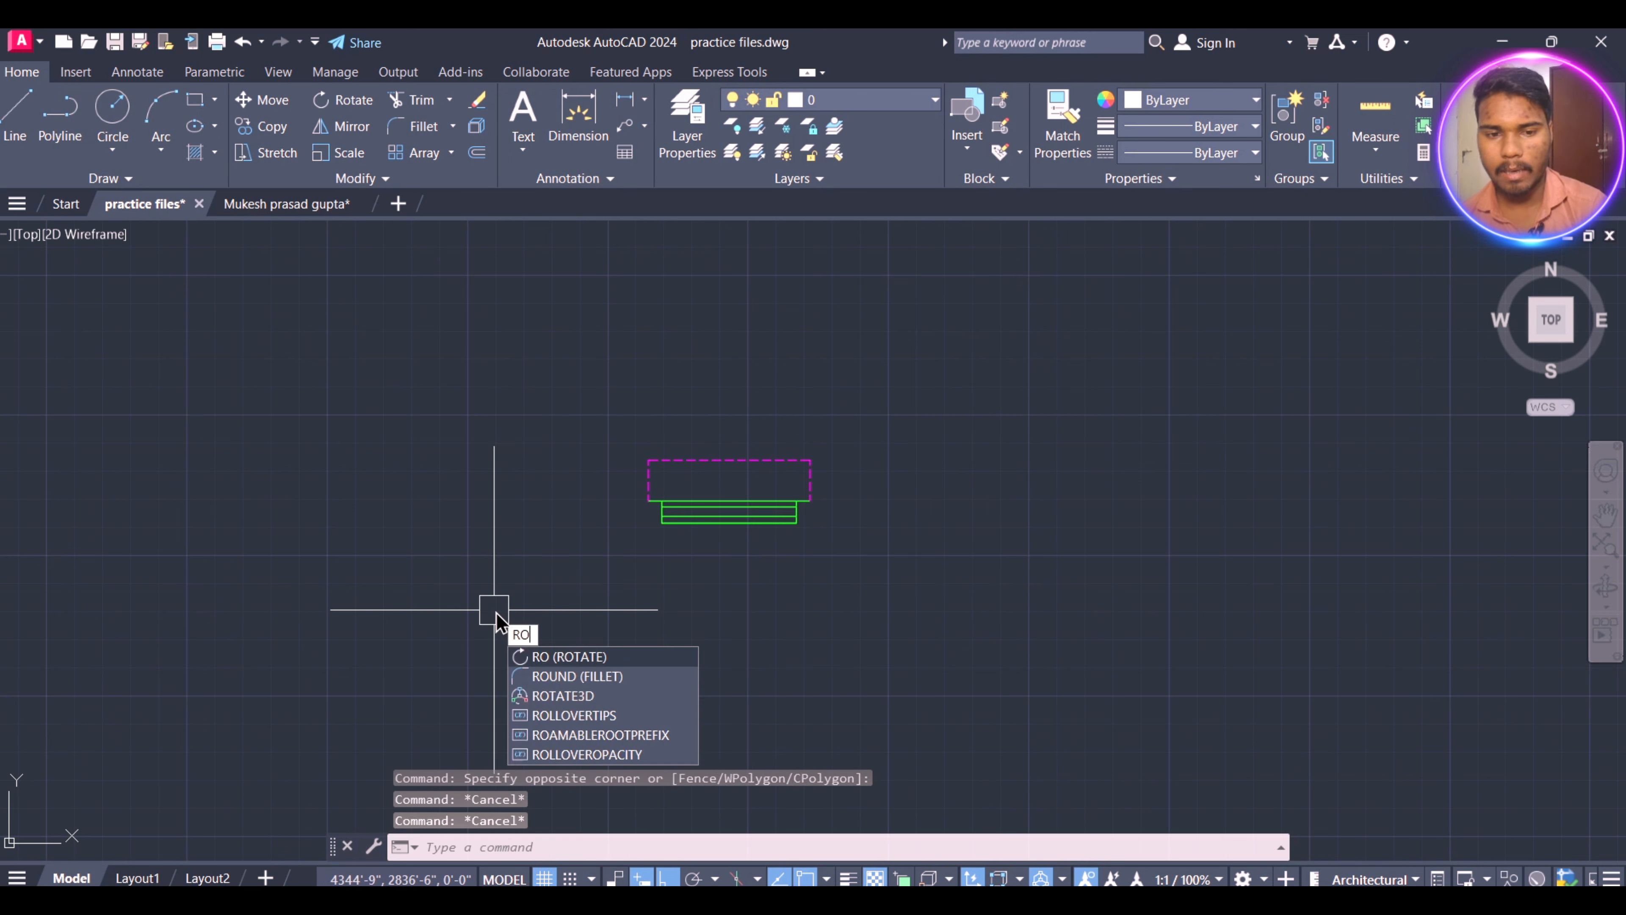
key(Return)
click(986, 386)
click(498, 614)
key(Return)
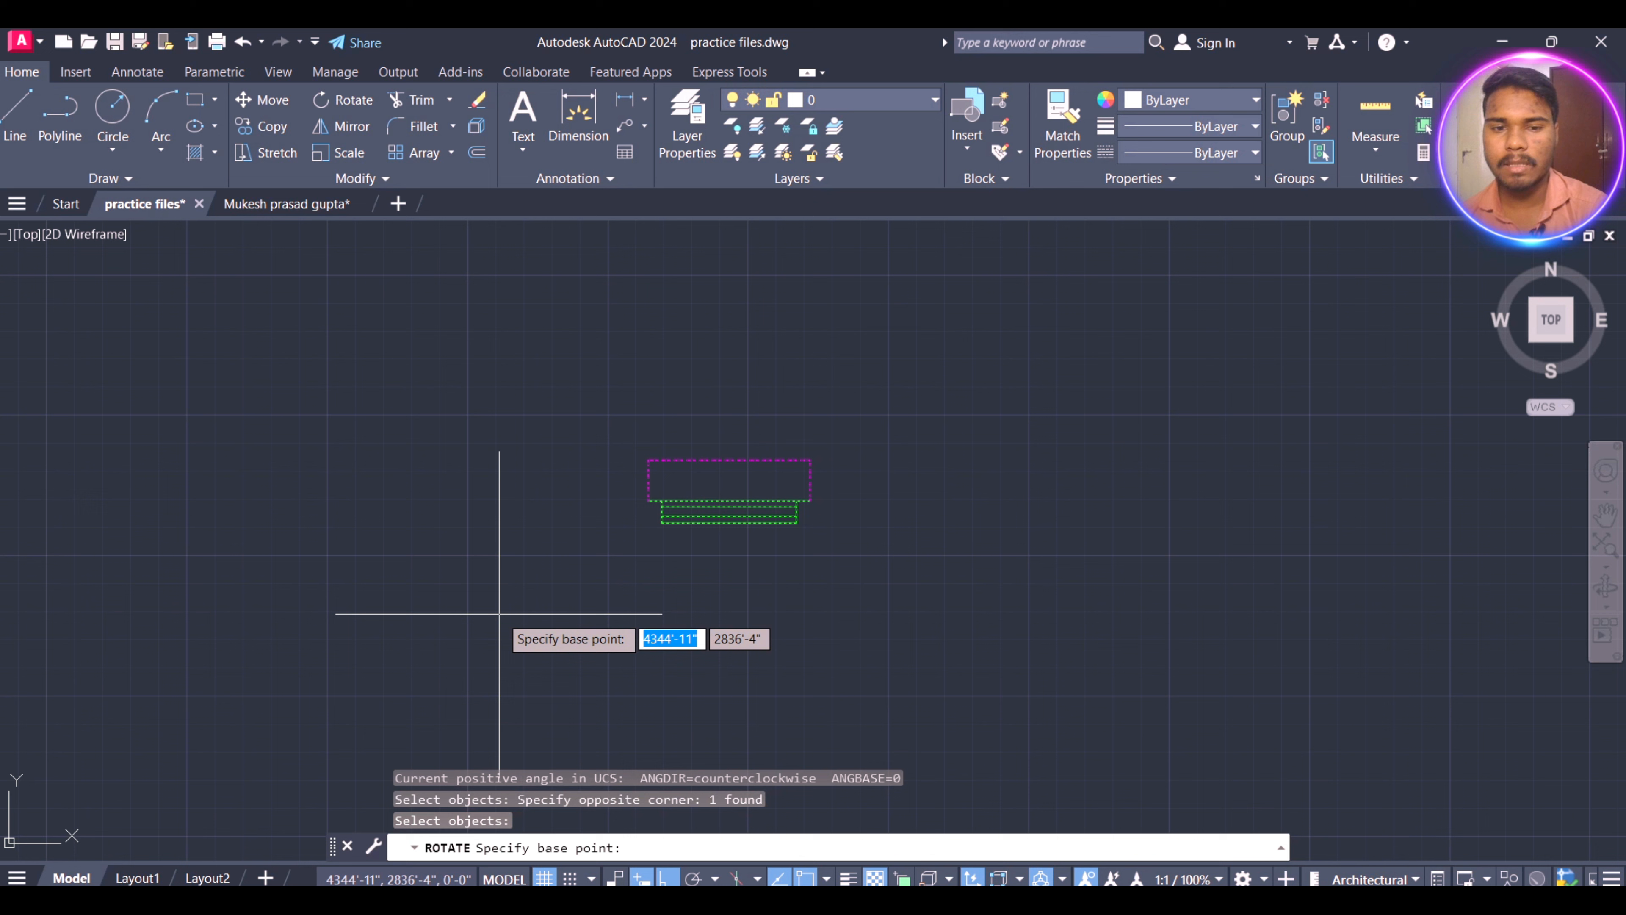
click(730, 523)
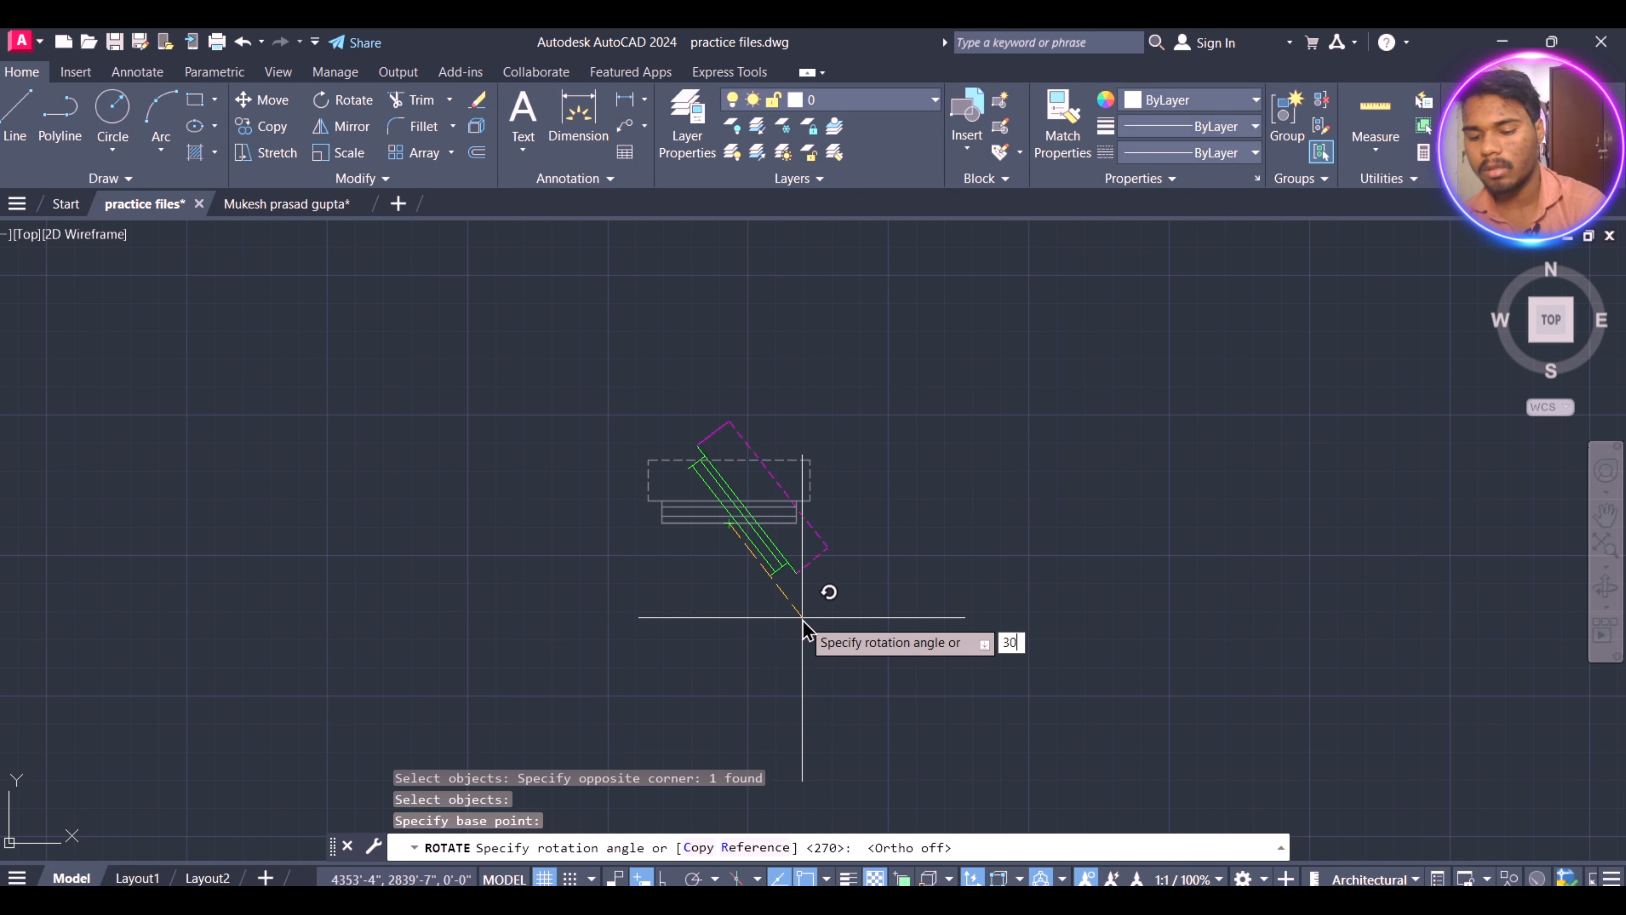
key(Return)
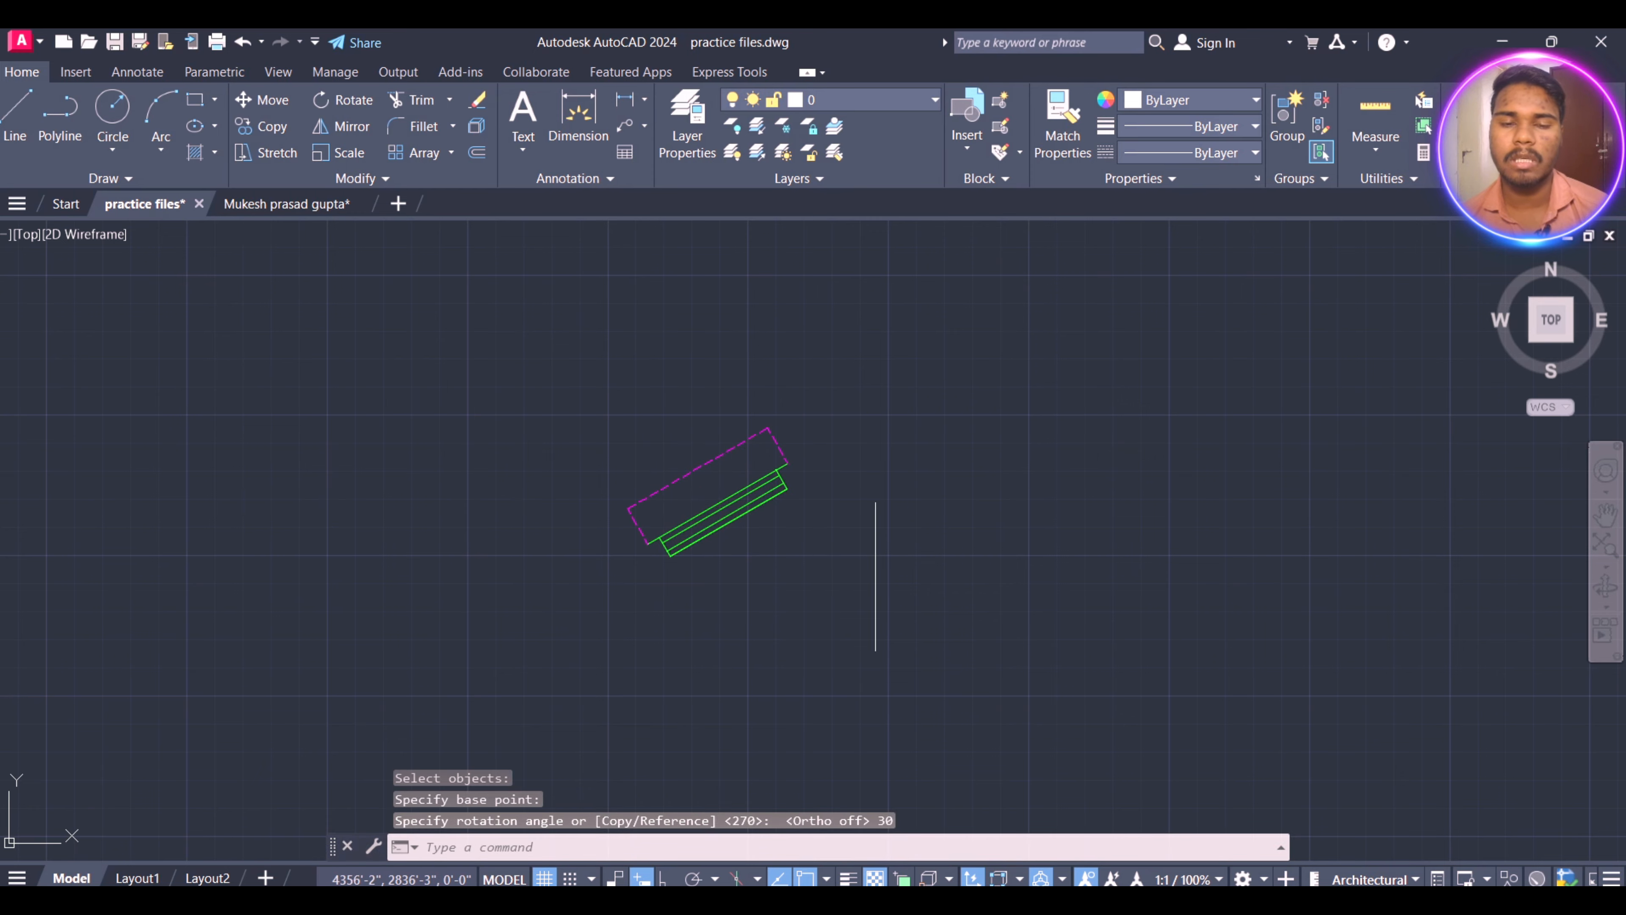
- Place a second copy of the 12'-6"x11'-0" bedroom's window between the tilted window and the floor plan, using its upper outer corner as base point
scroll(512, 500, down, 5)
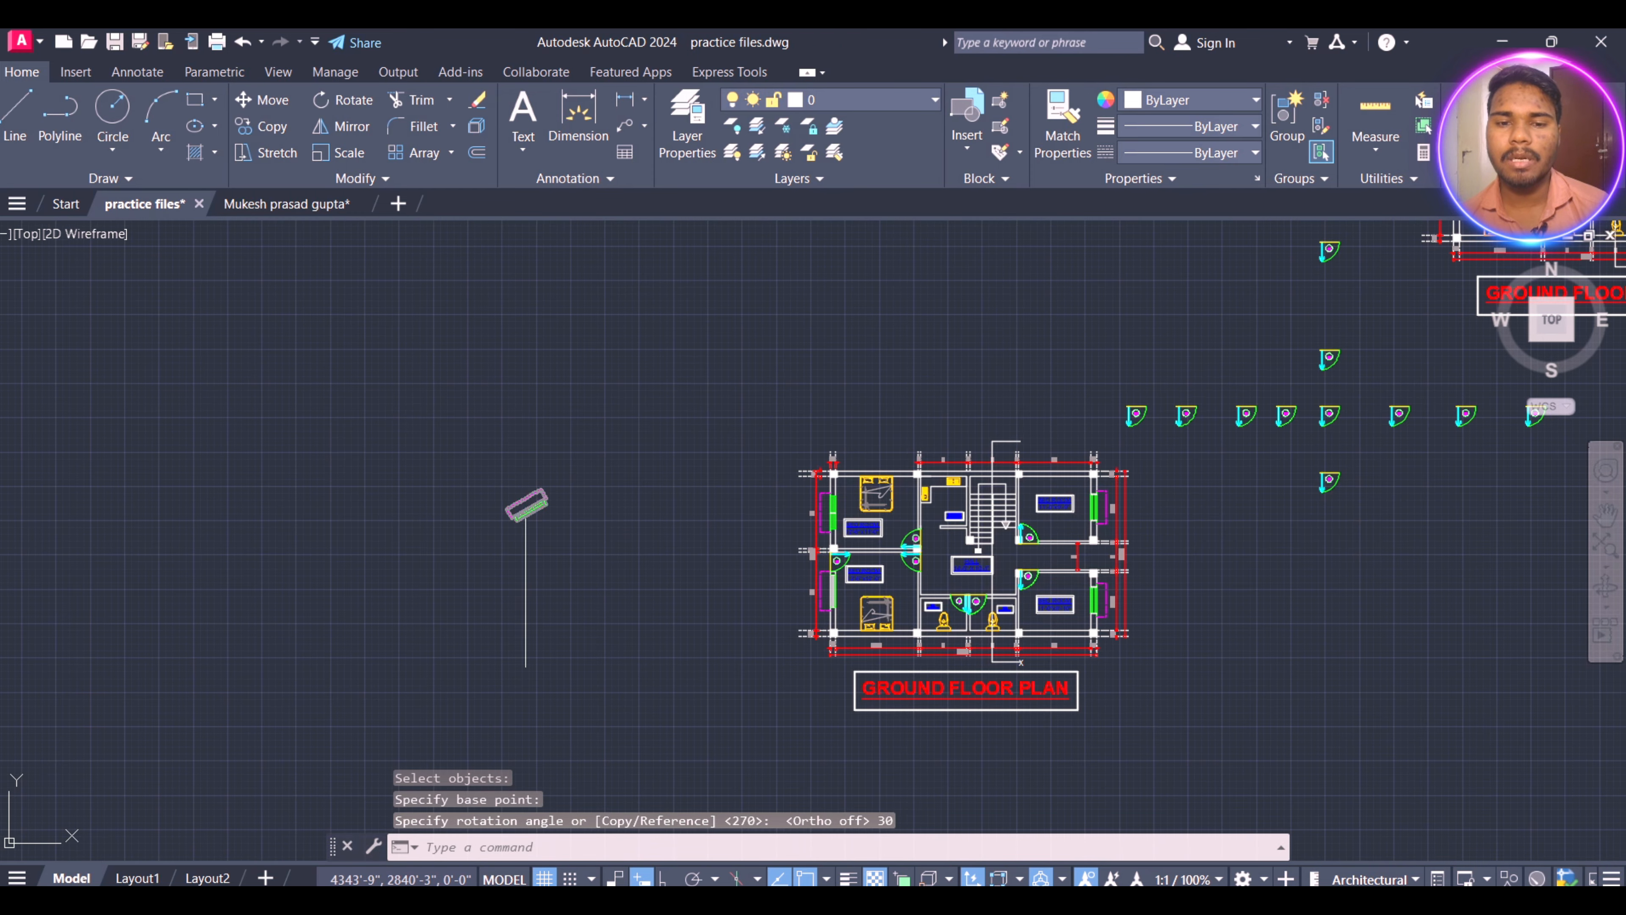
scroll(599, 472, up, 5)
scroll(512, 512, down, 4)
scroll(955, 520, up, 6)
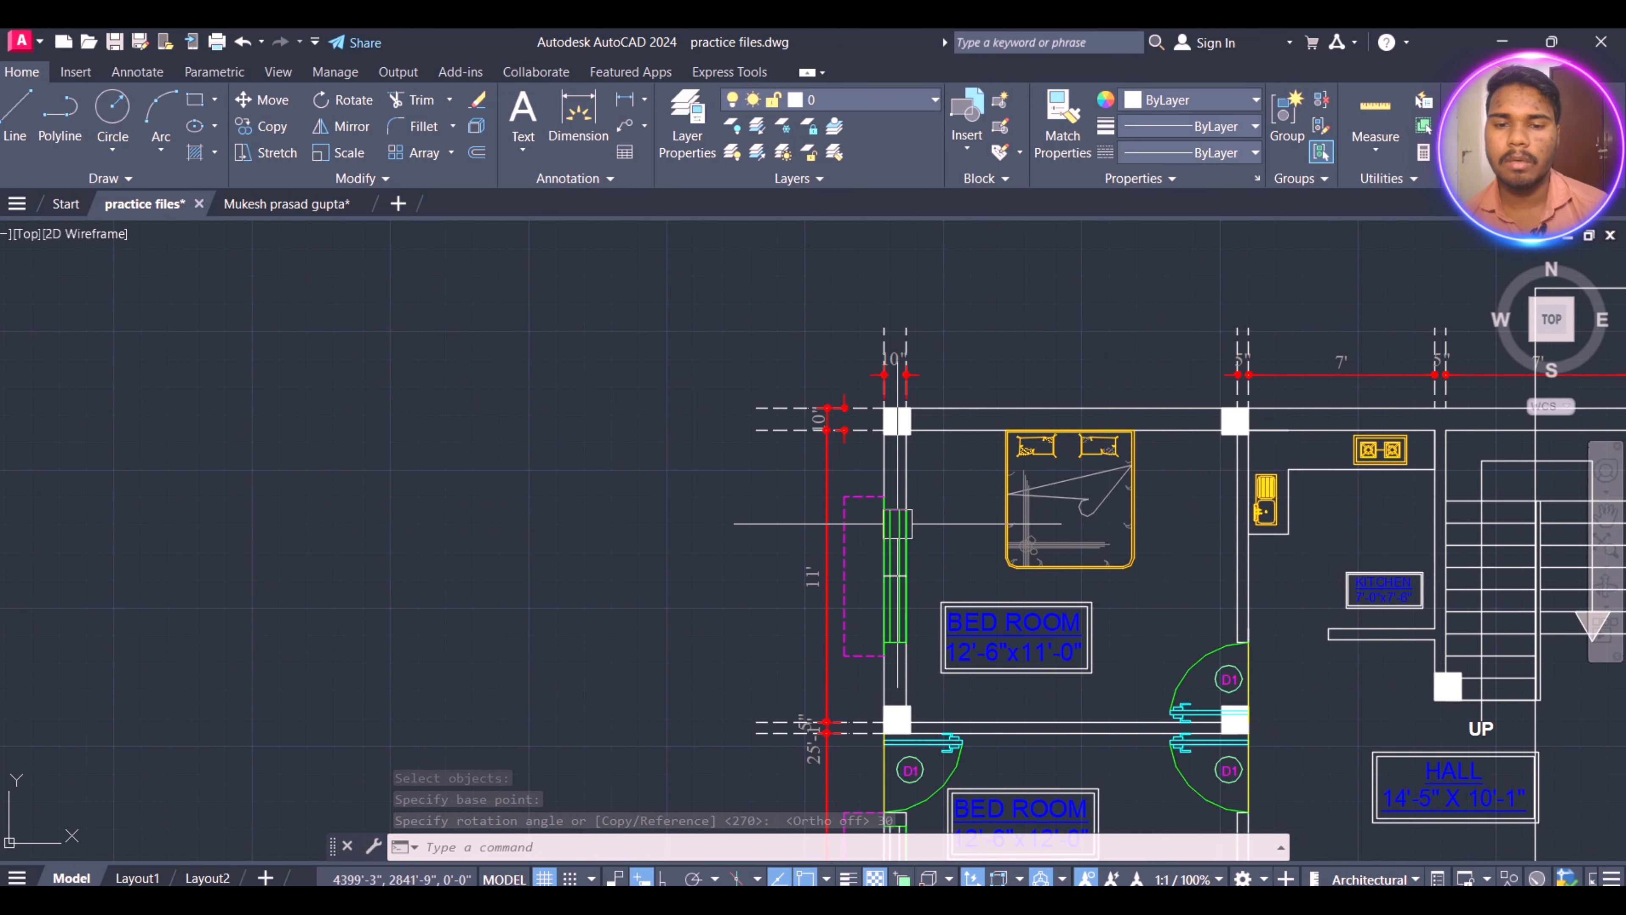
scroll(832, 531, up, 3)
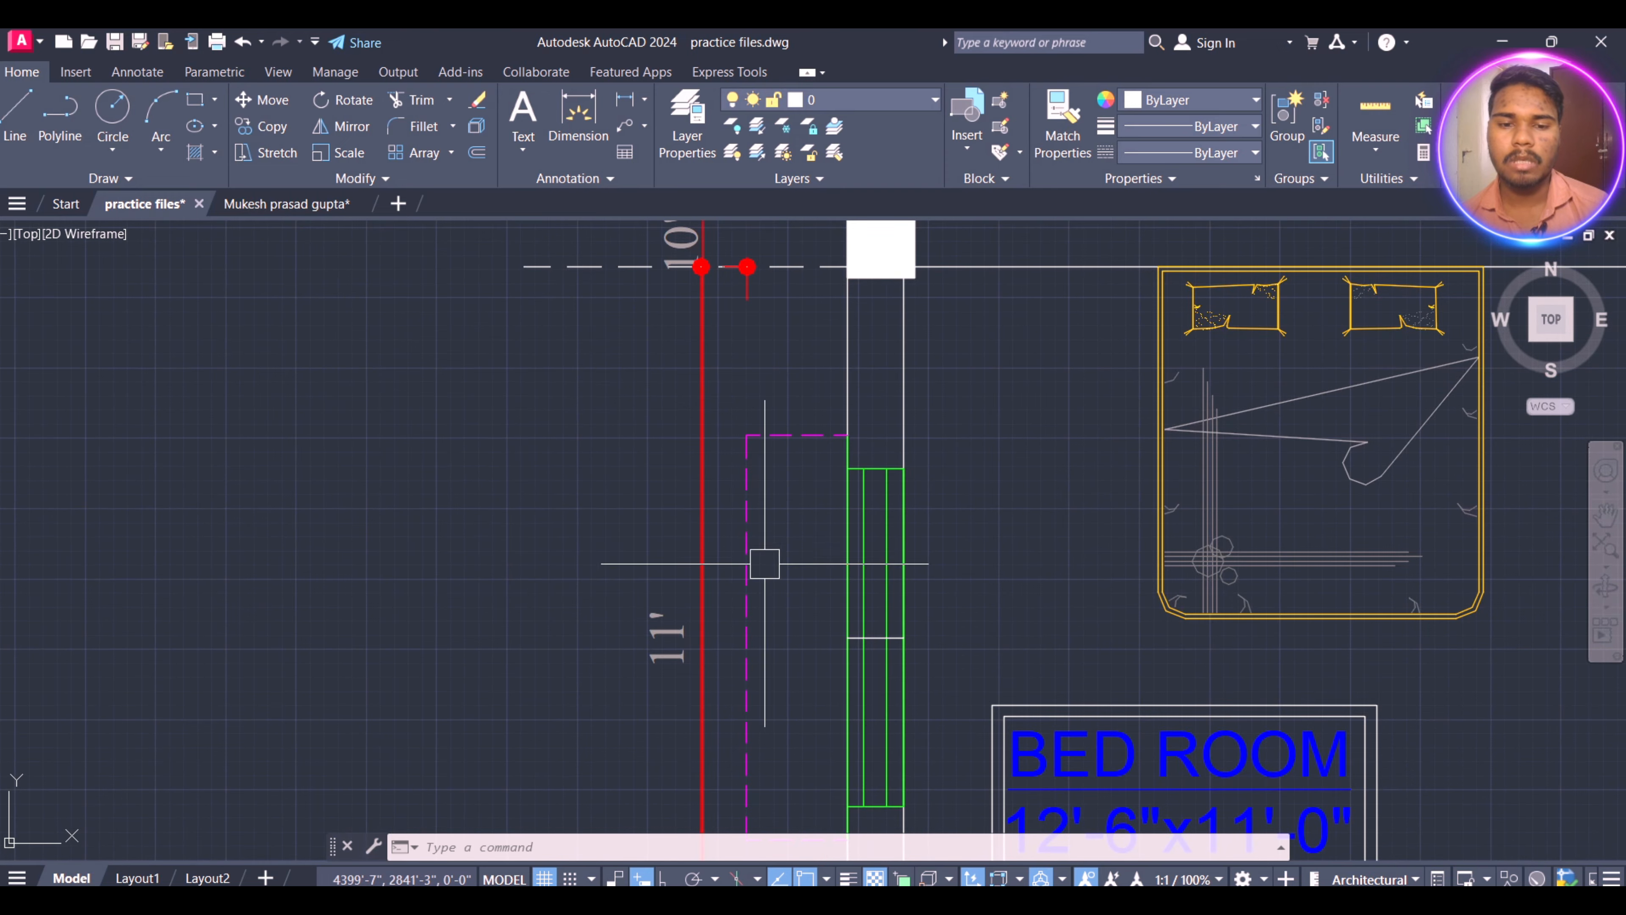
scroll(837, 504, down, 4)
text(co)
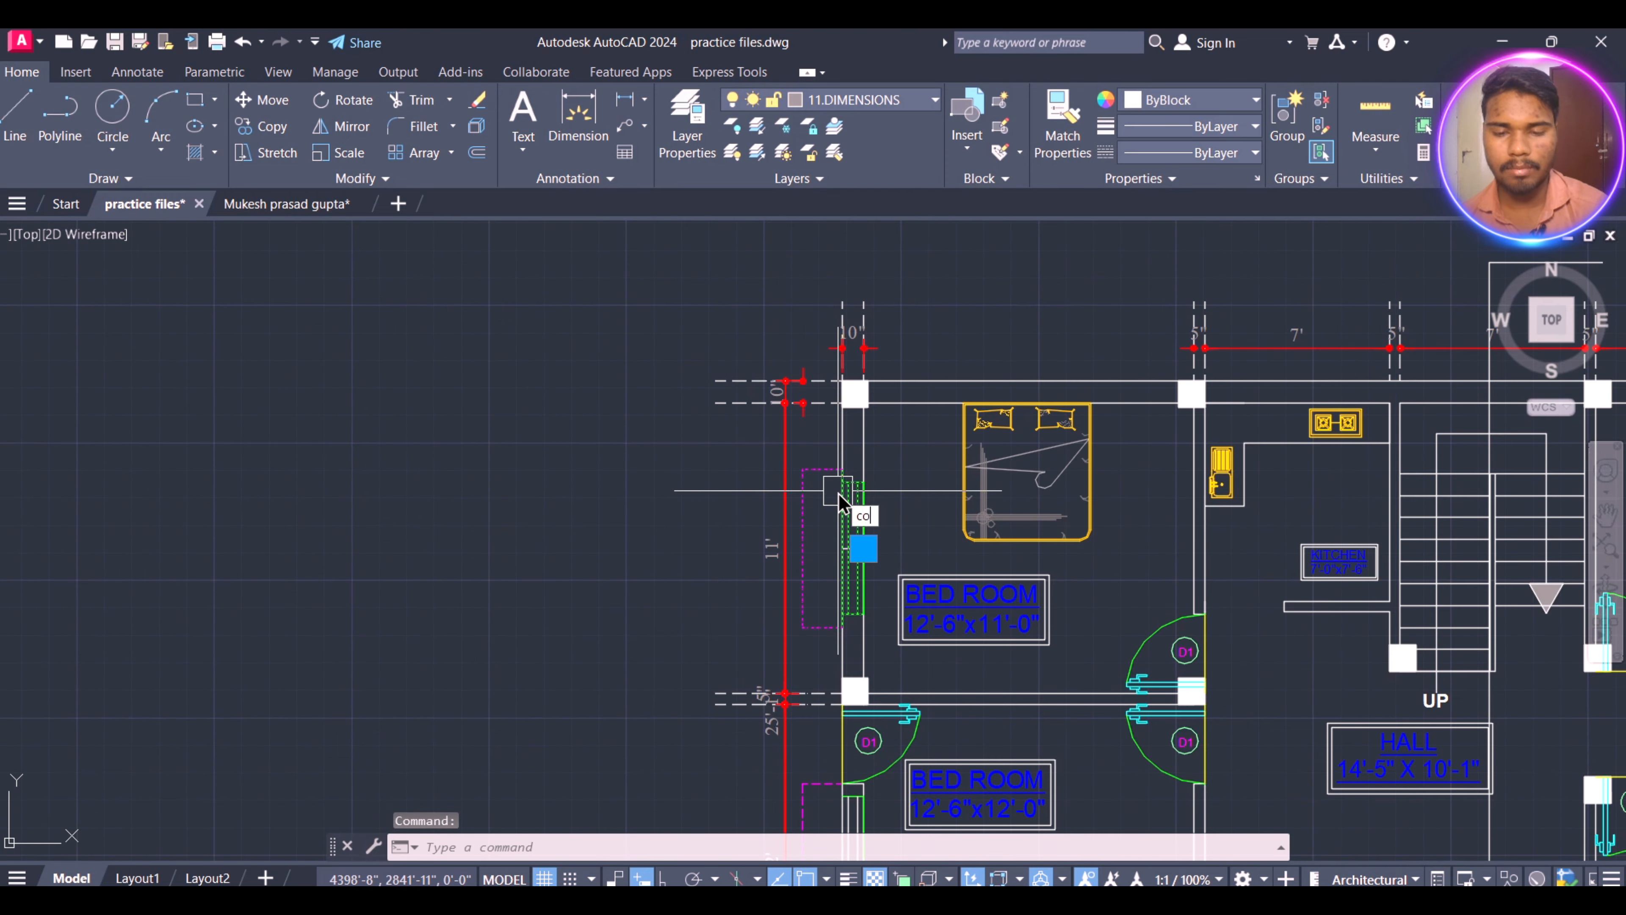
key(Return)
click(842, 481)
scroll(986, 513, down, 2)
click(600, 452)
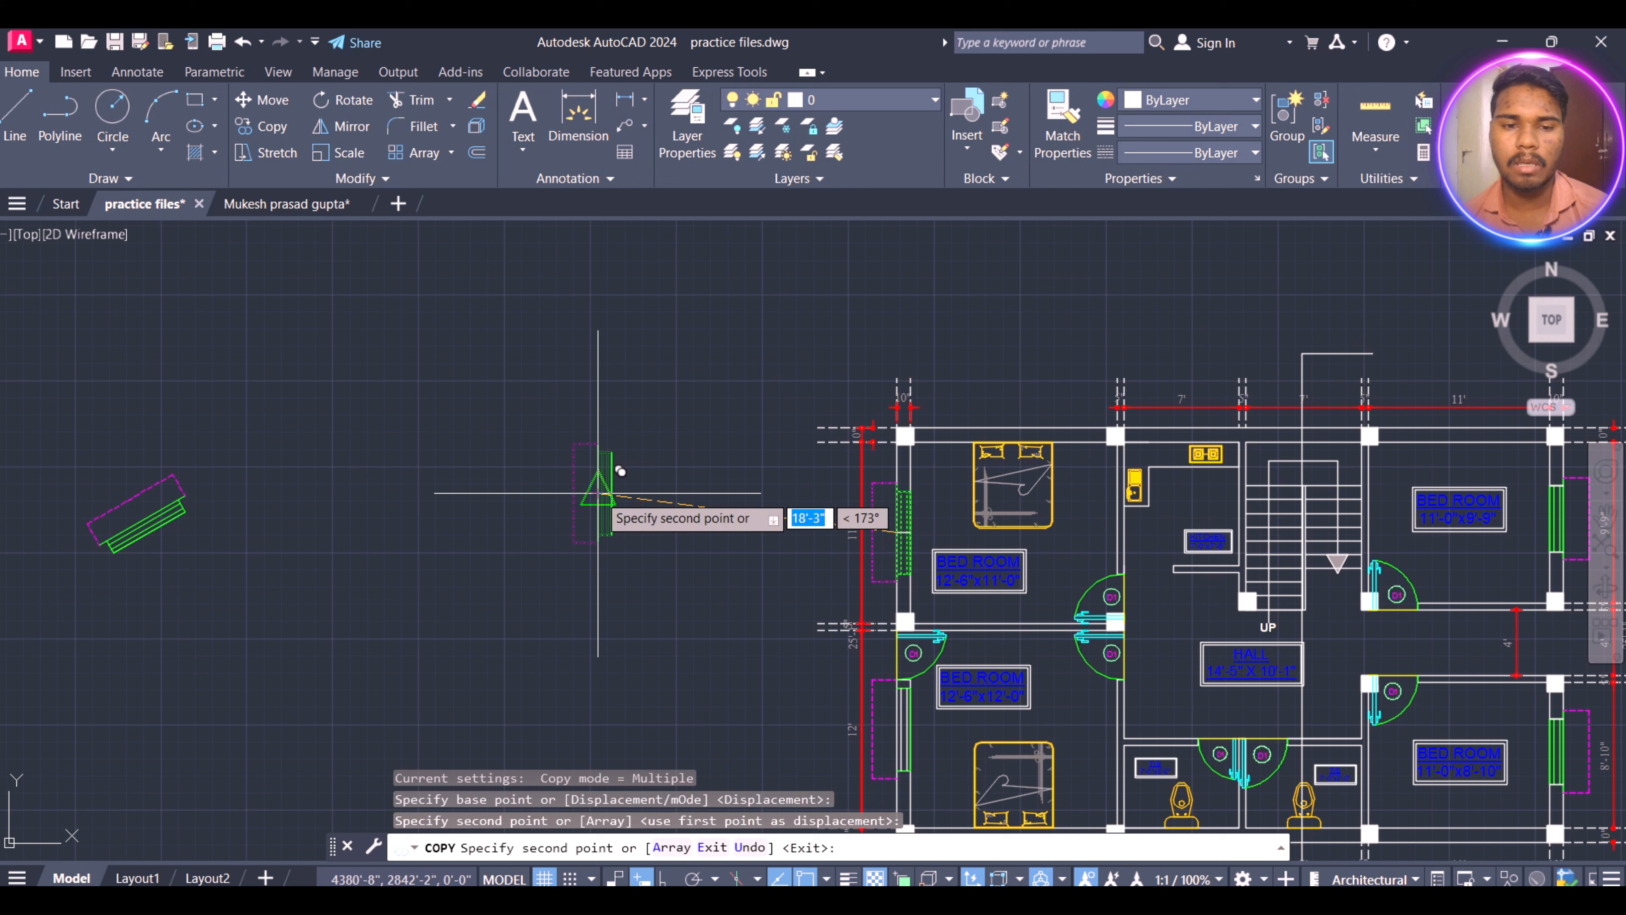
key(Escape)
- Rotate the new window copy between the tilted window and the floor plan by 90° about a midpoint on its green frame
click(680, 367)
click(520, 580)
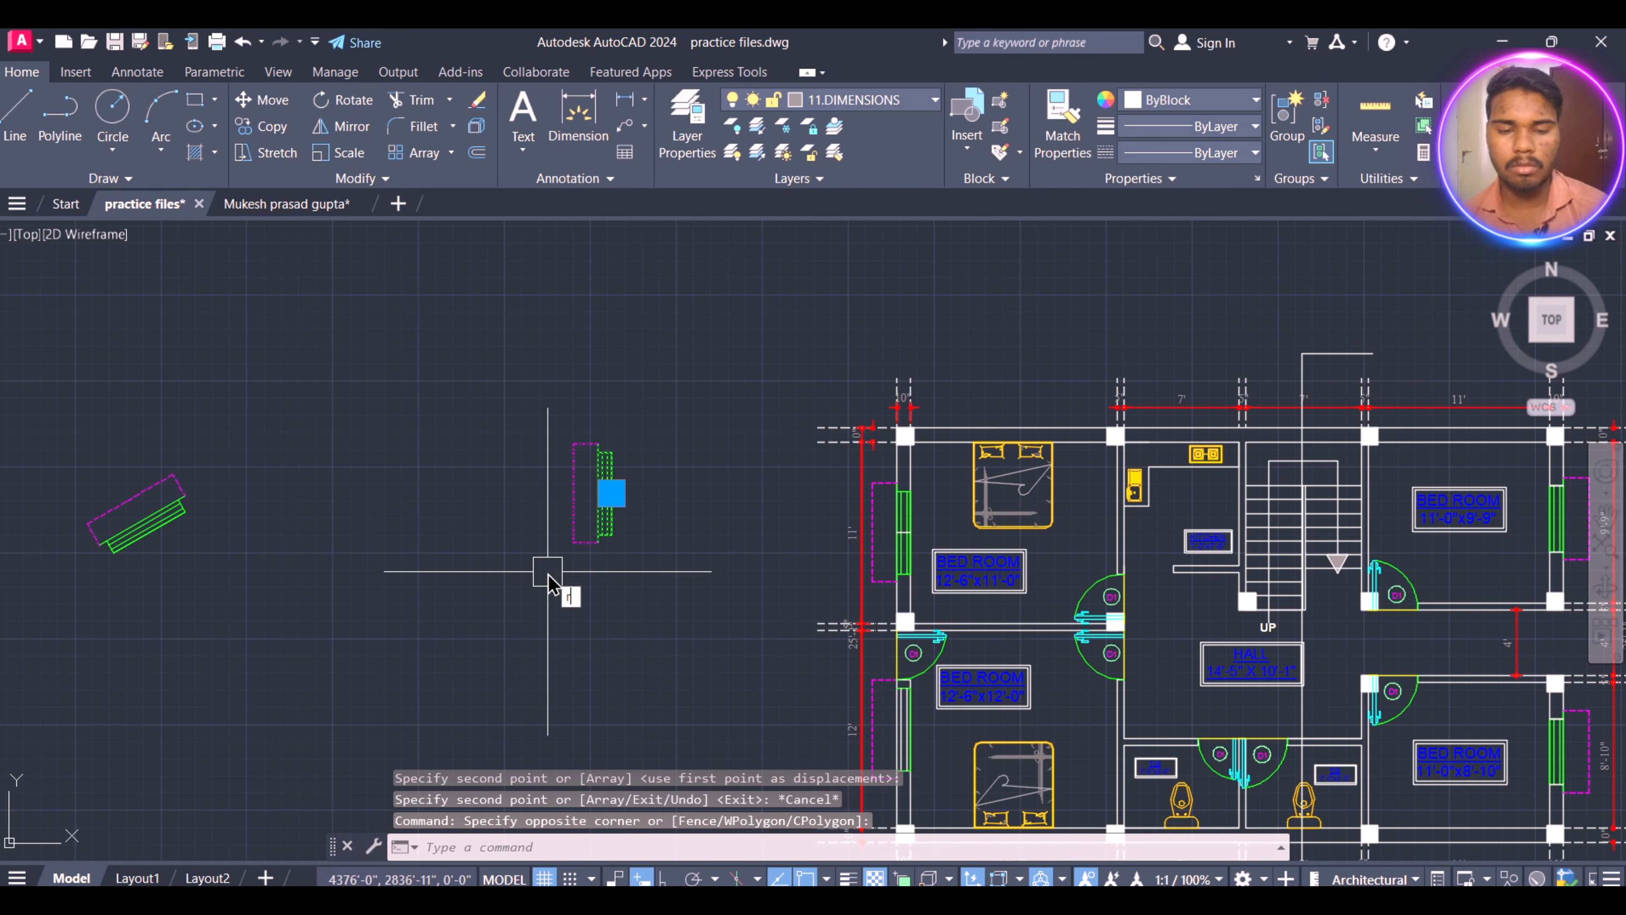
key(Return)
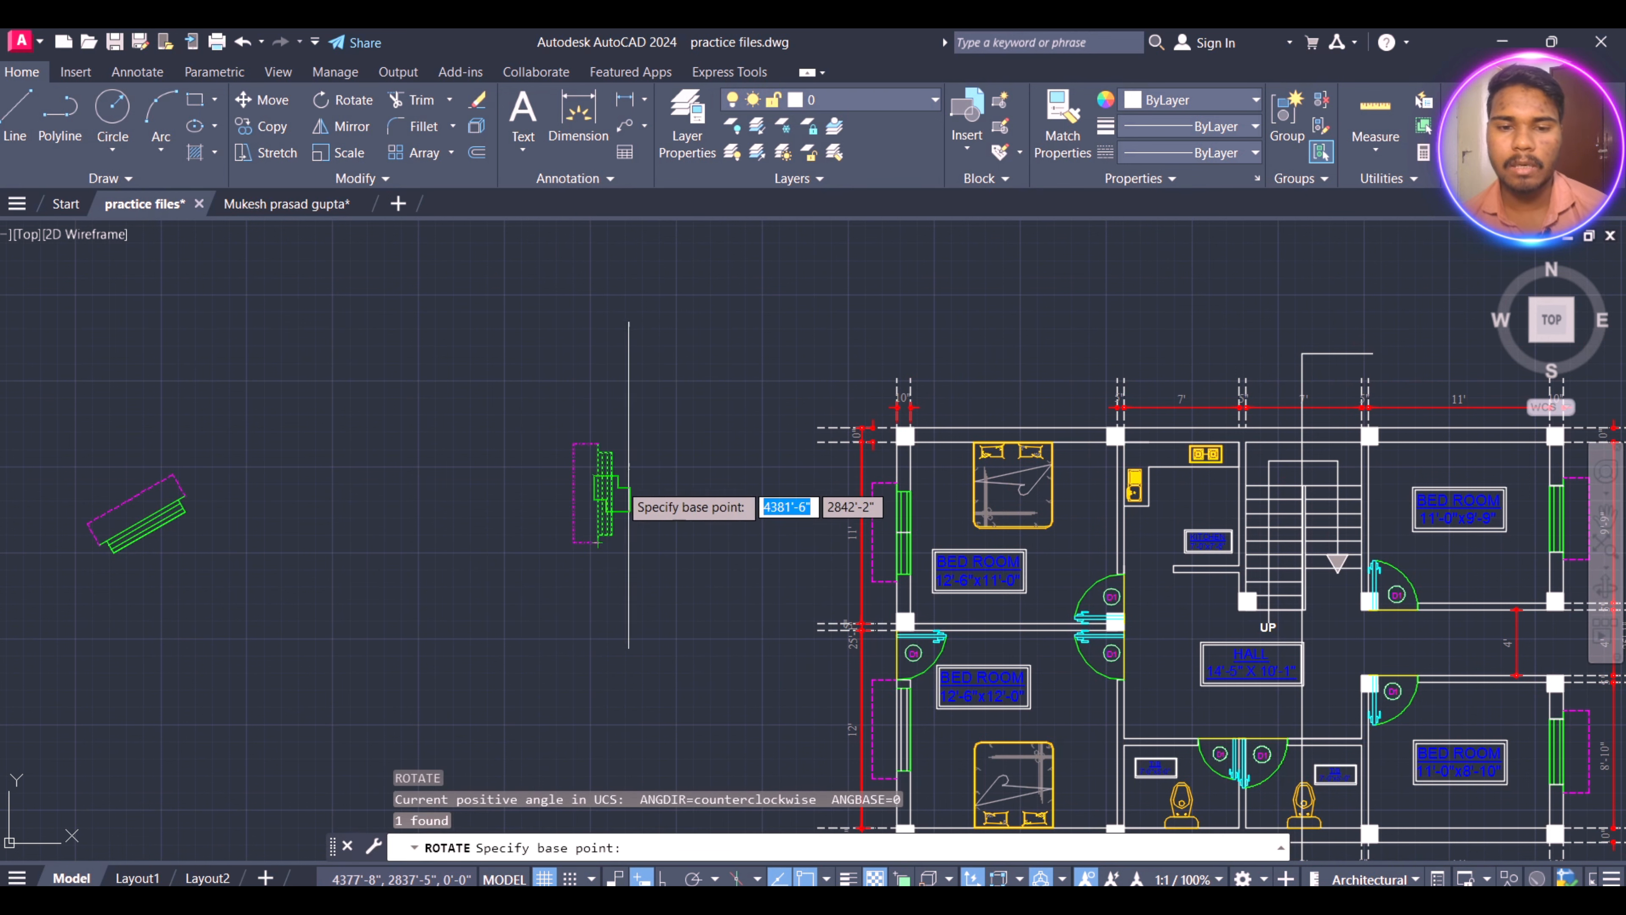
click(602, 493)
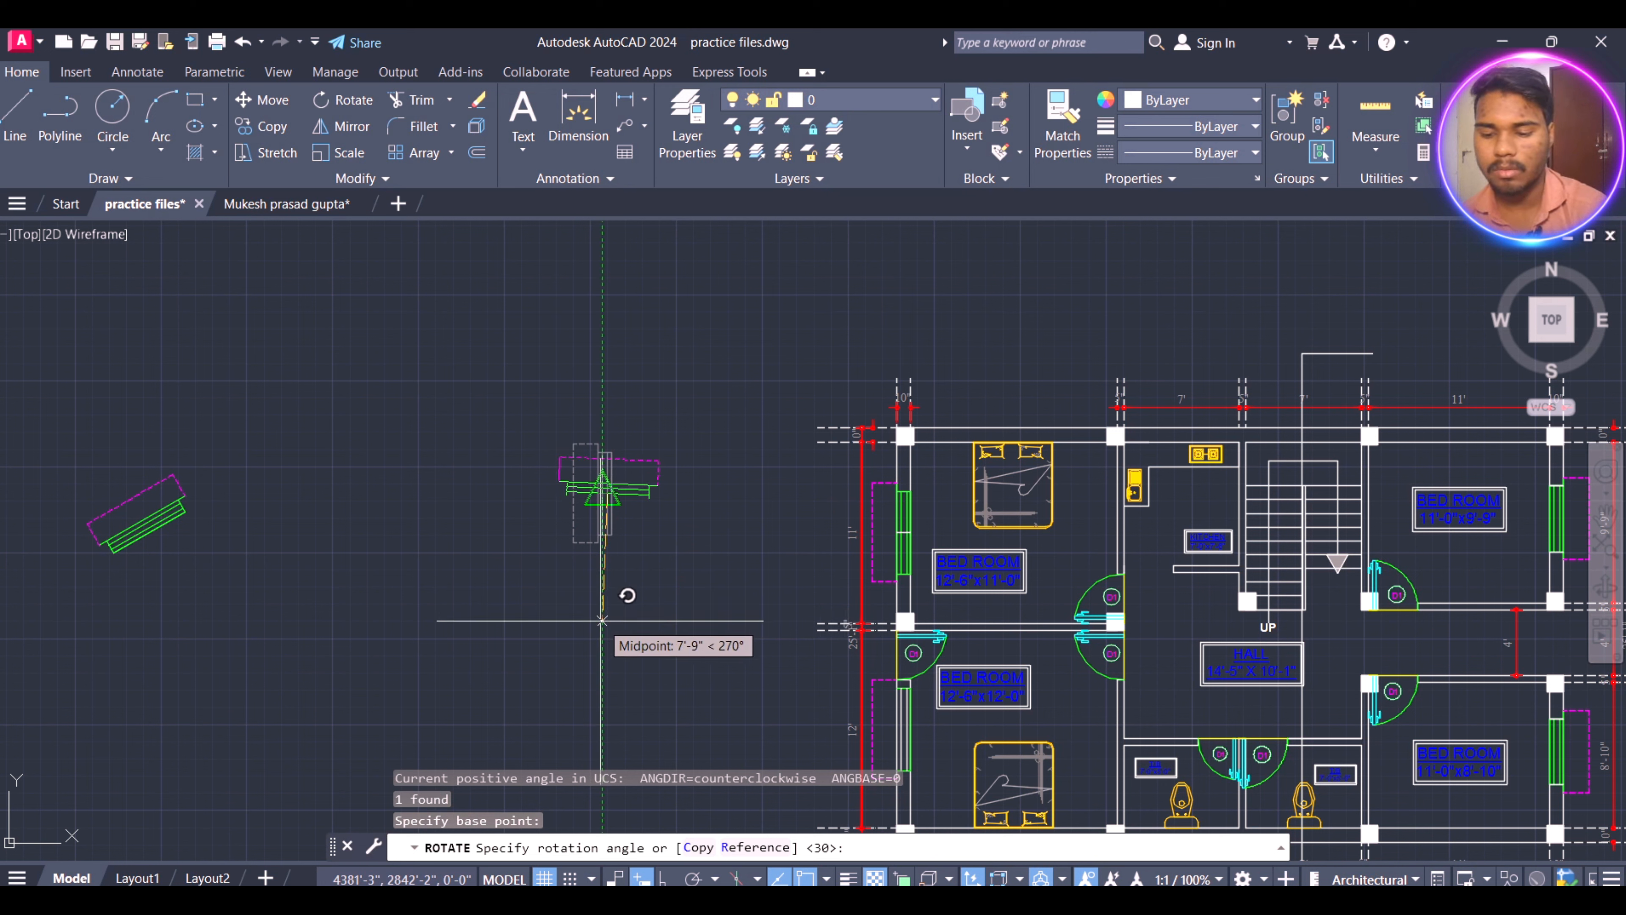
key(Return)
click(722, 422)
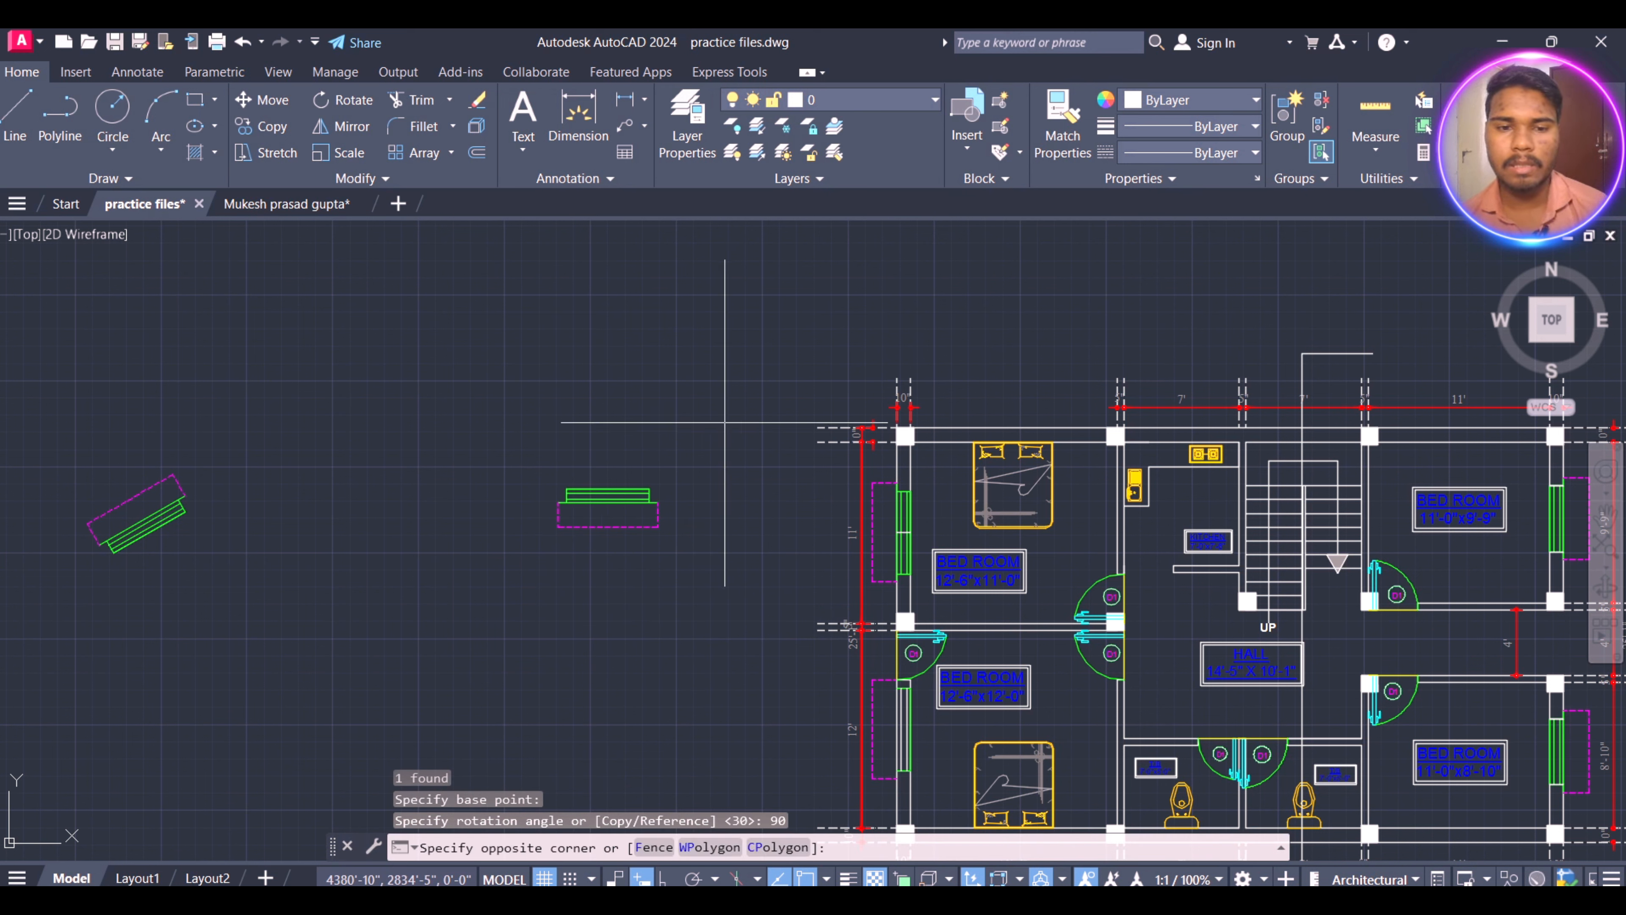
scroll(693, 433, up, 2)
key(Escape)
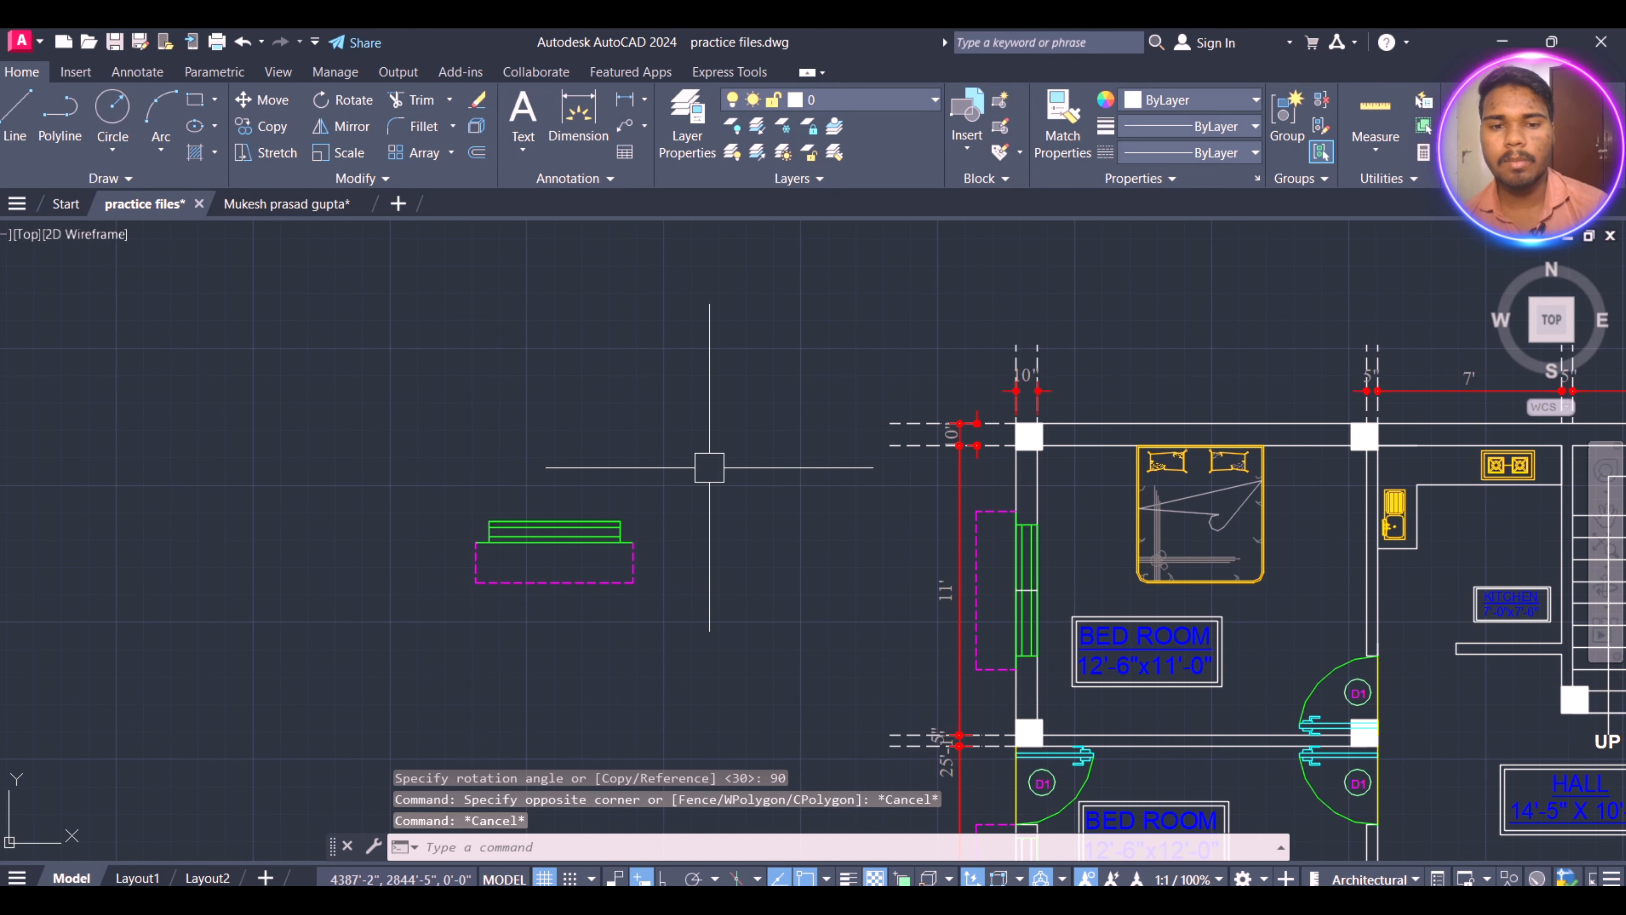
click(708, 465)
key(Escape)
key(Escape)
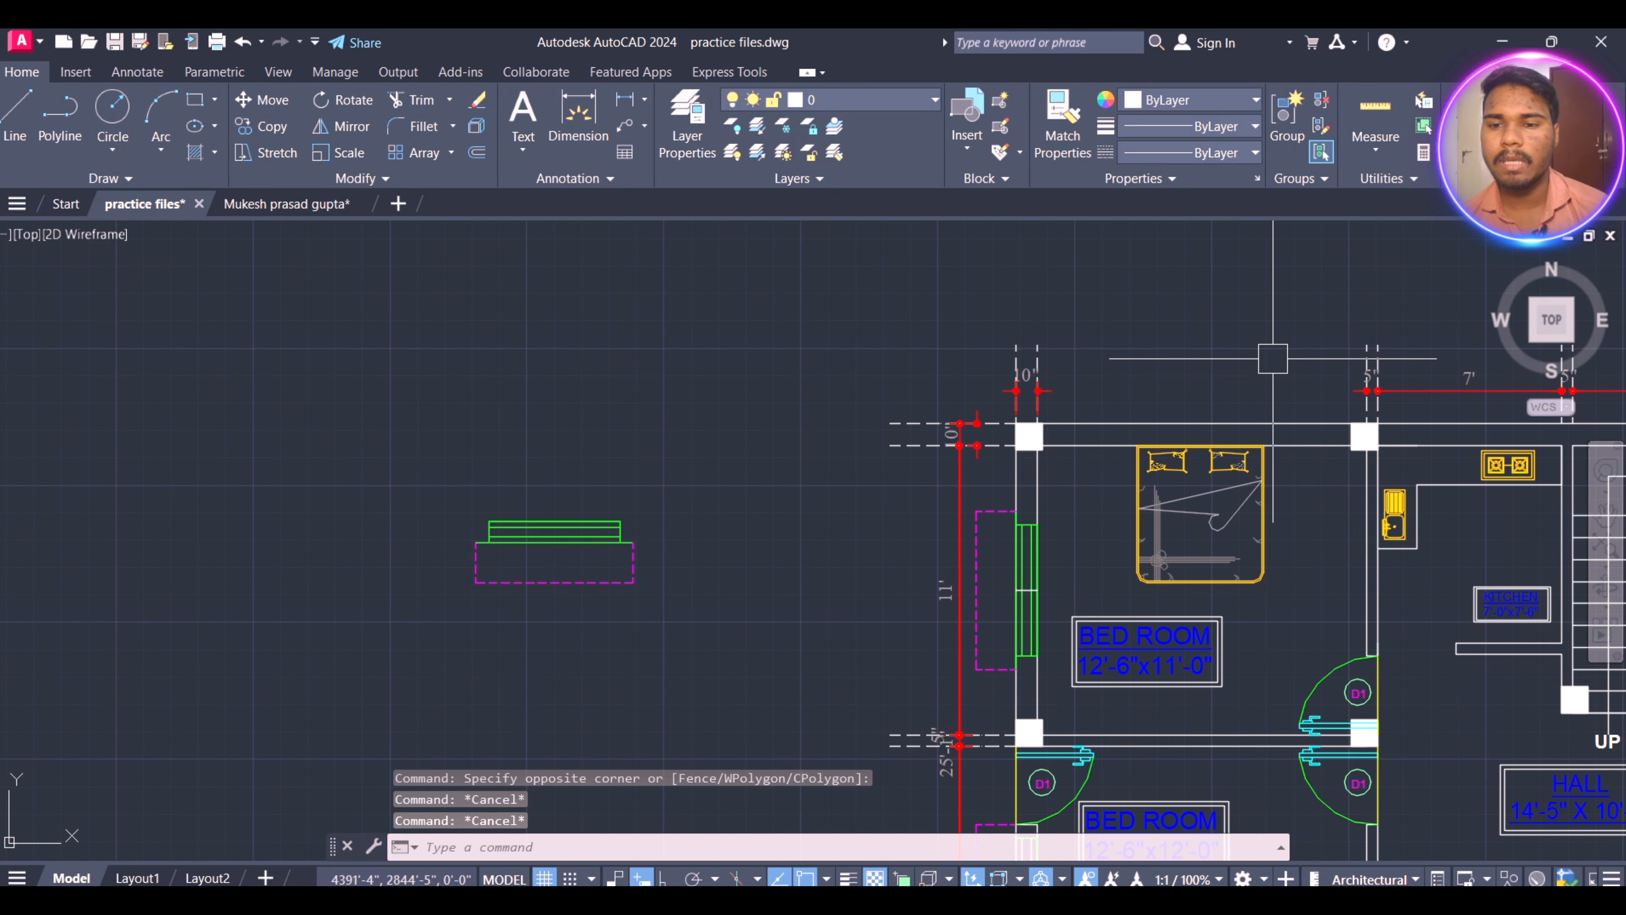
- Rotate the horizontal window copy by 180° about a point on the edge shared by its green frame and dashed box
click(741, 399)
click(442, 646)
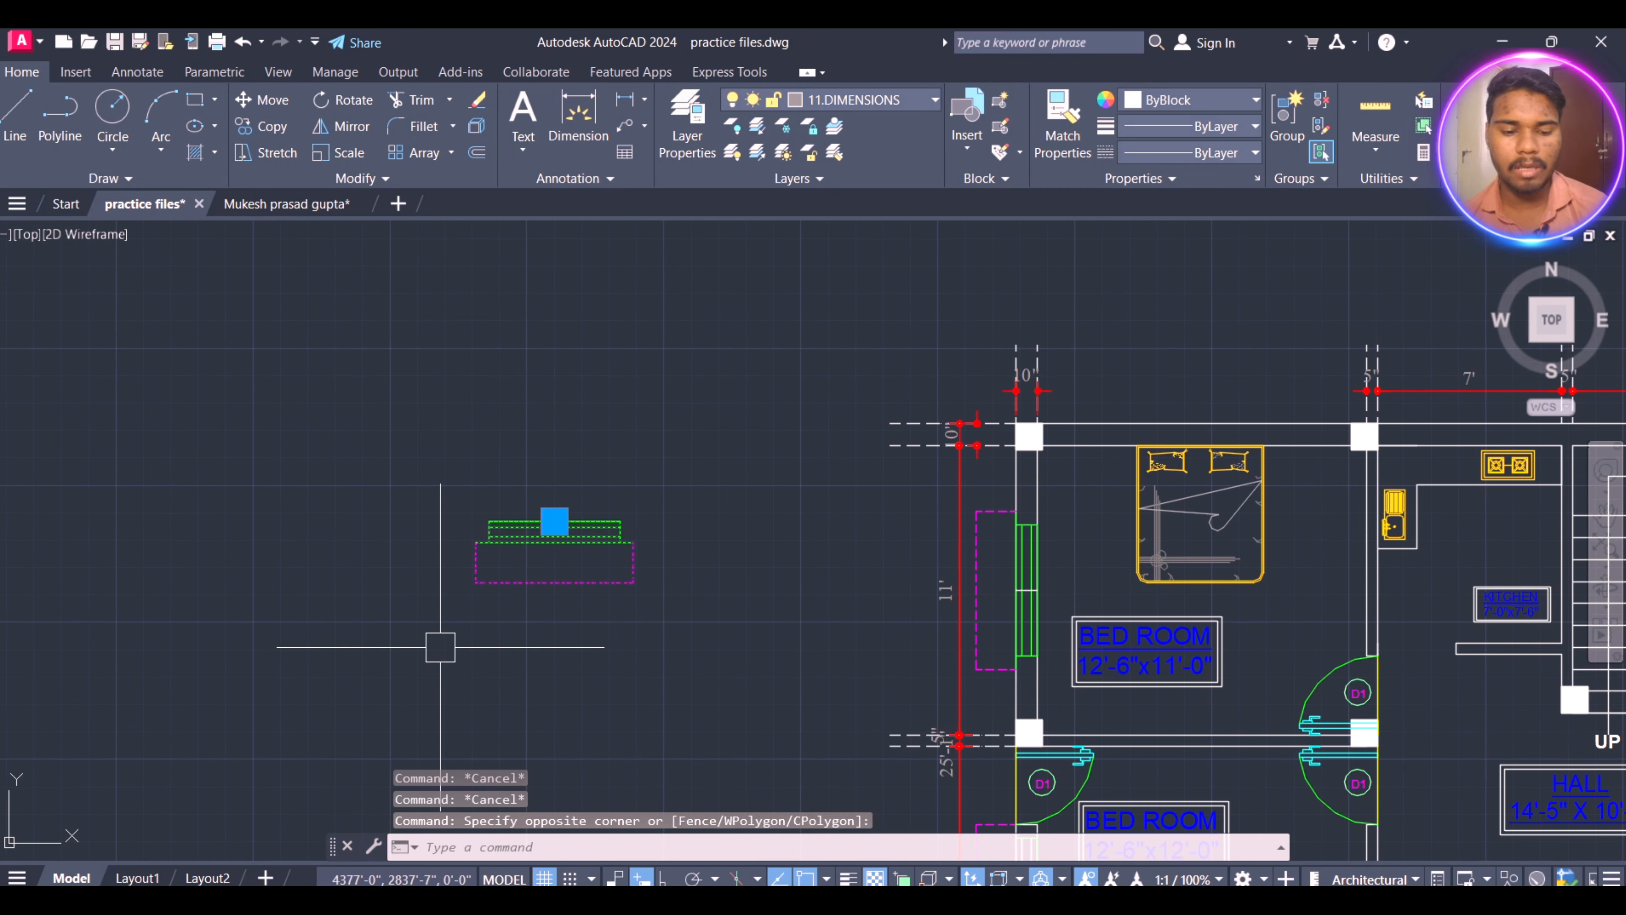
key(Return)
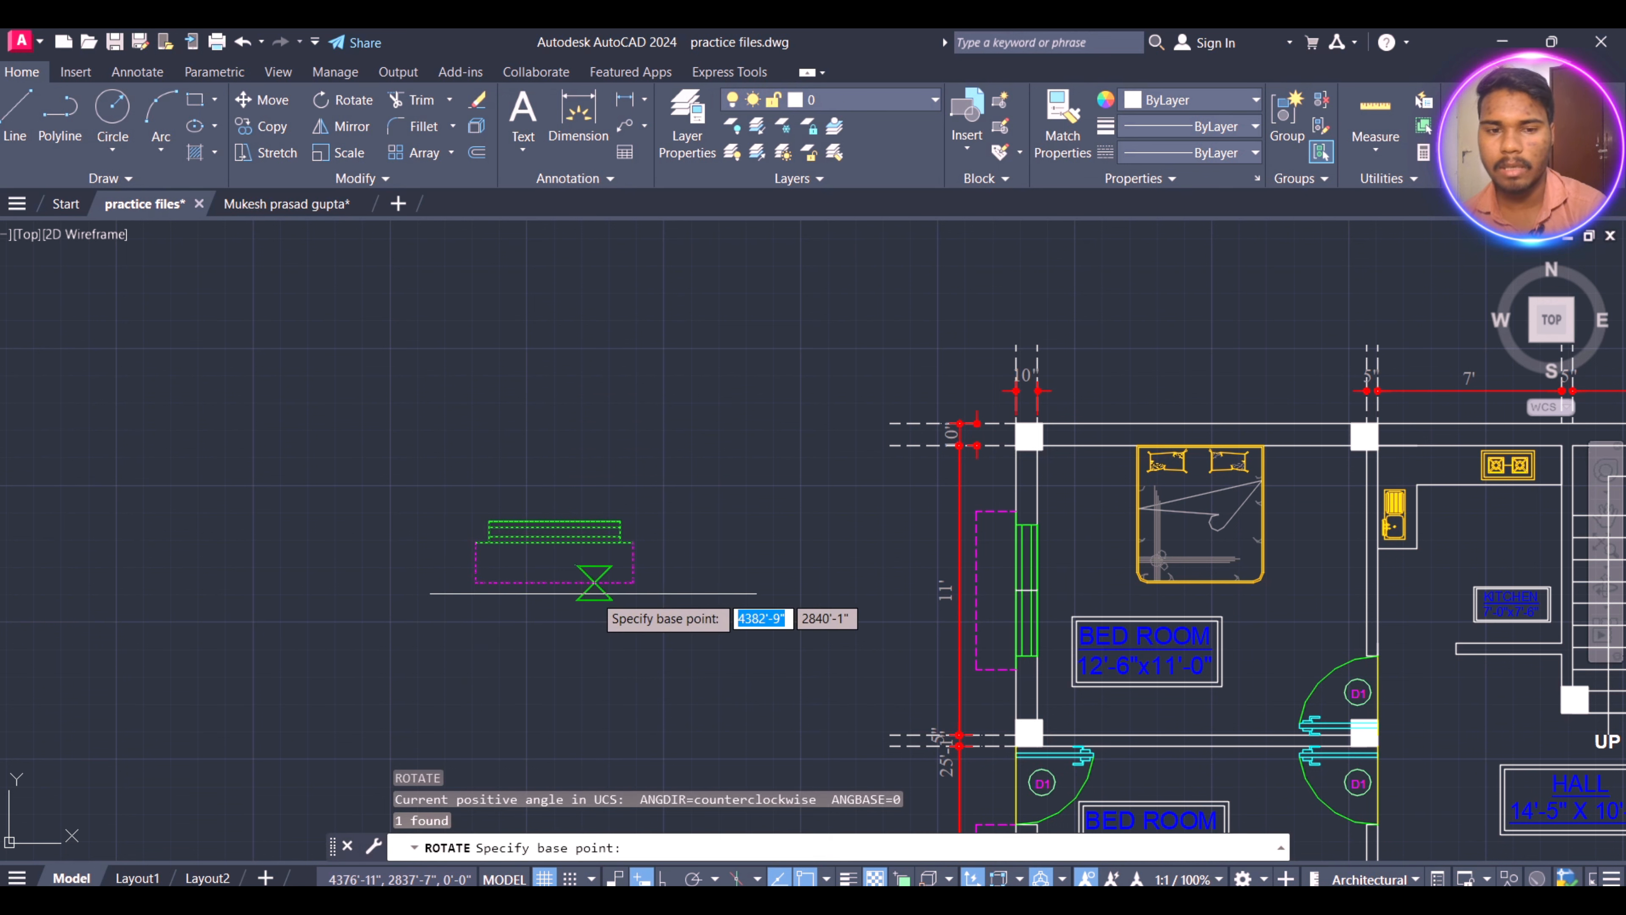
click(586, 547)
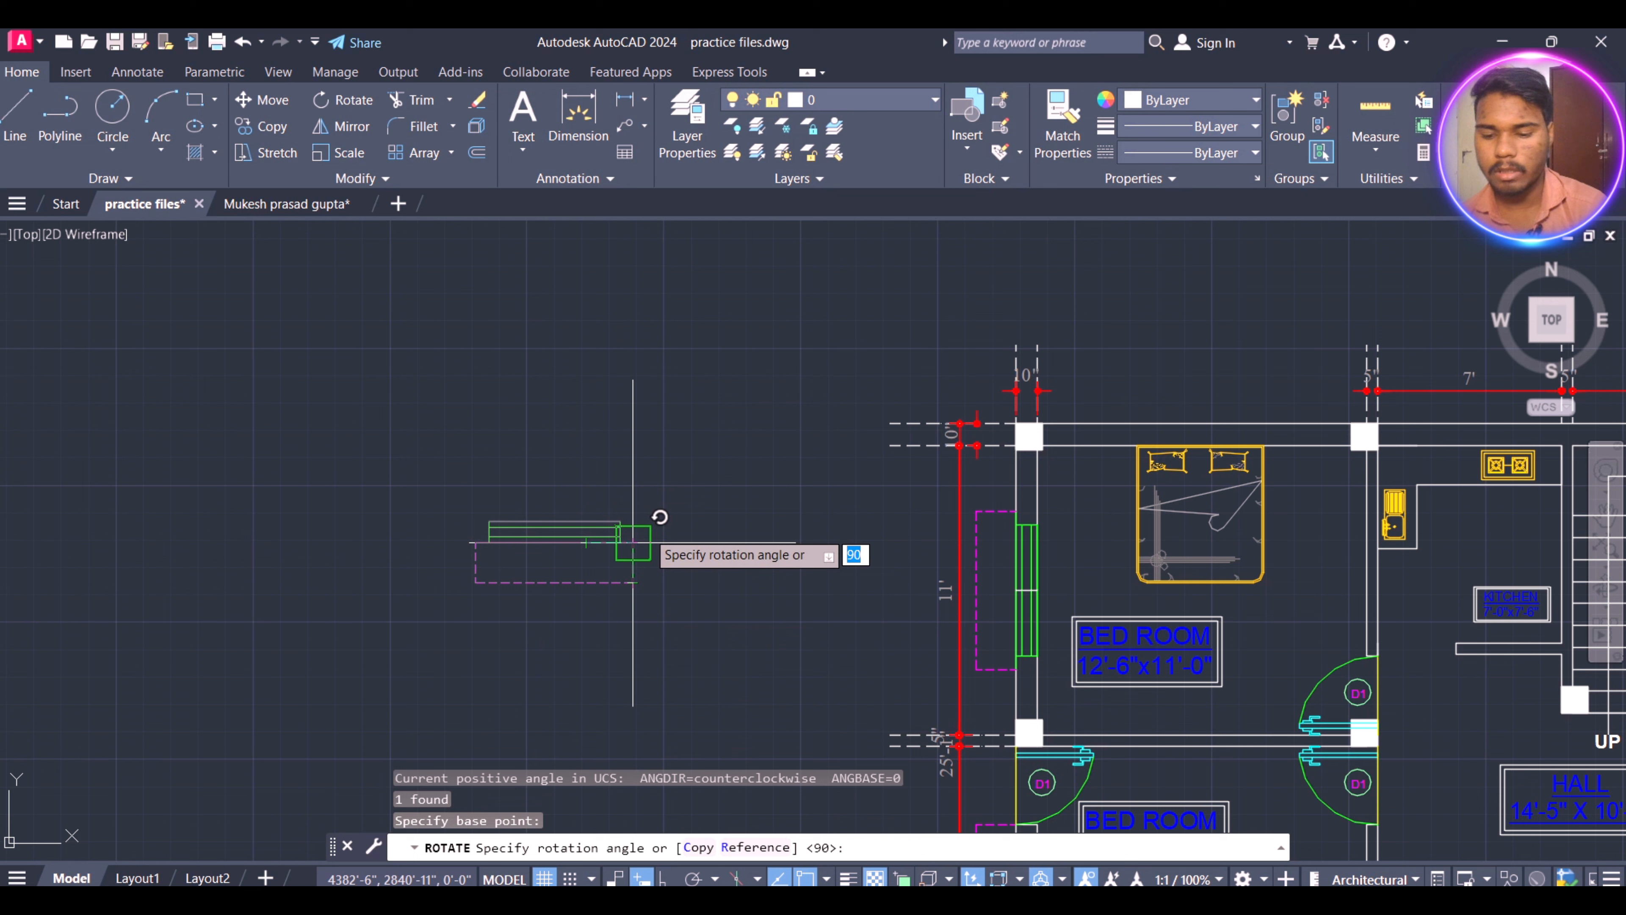
key(Return)
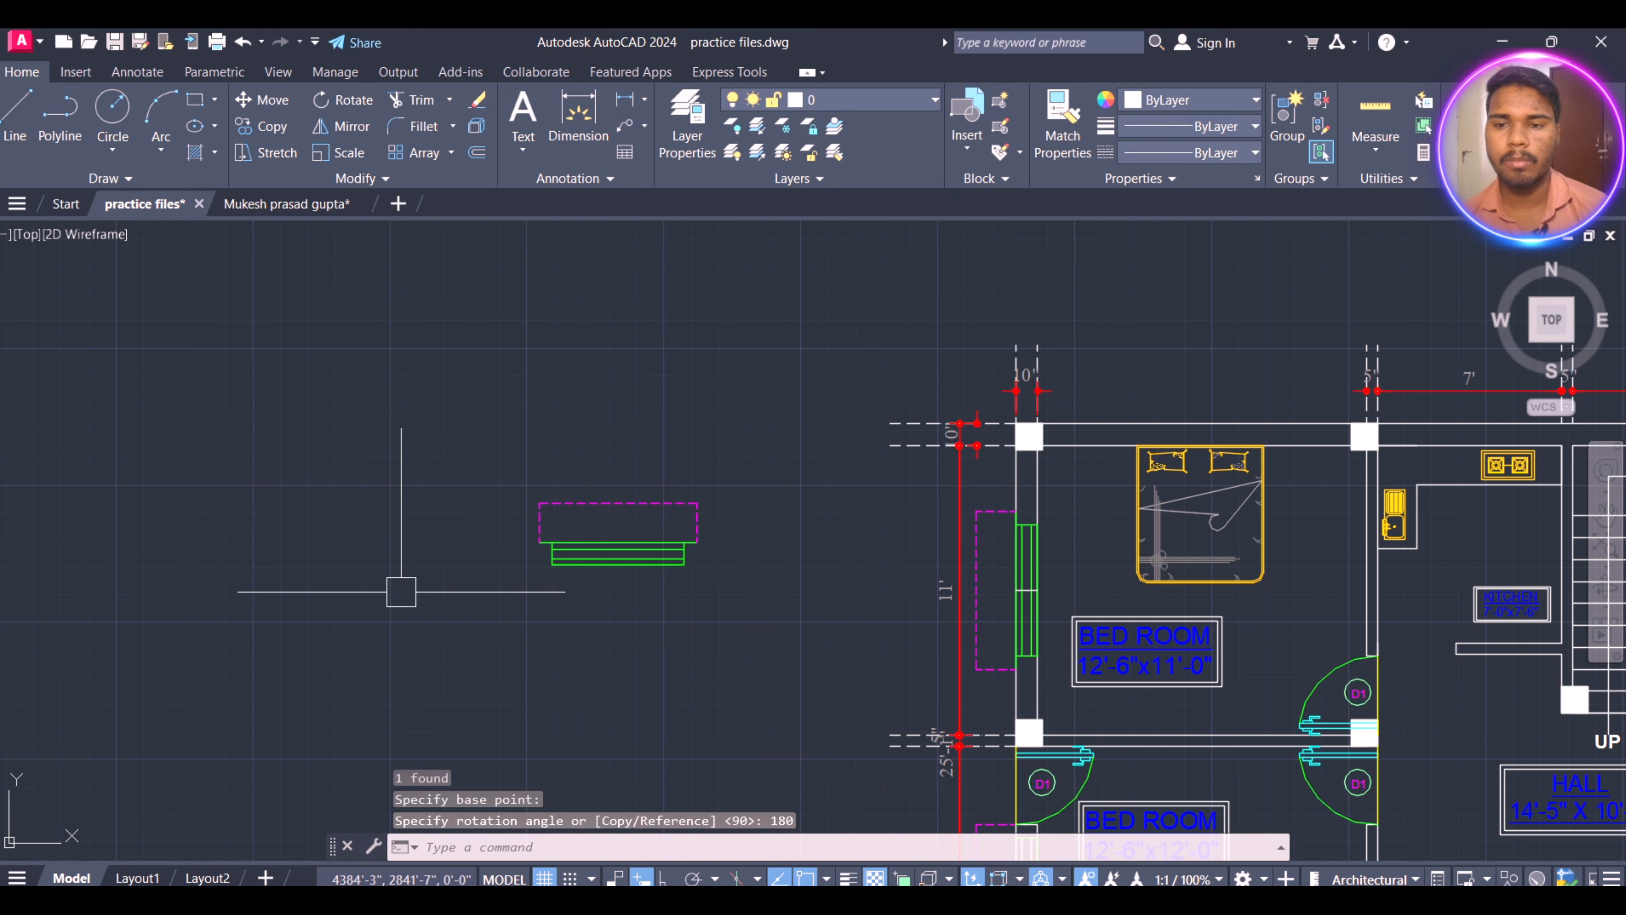
scroll(401, 591, down, 2)
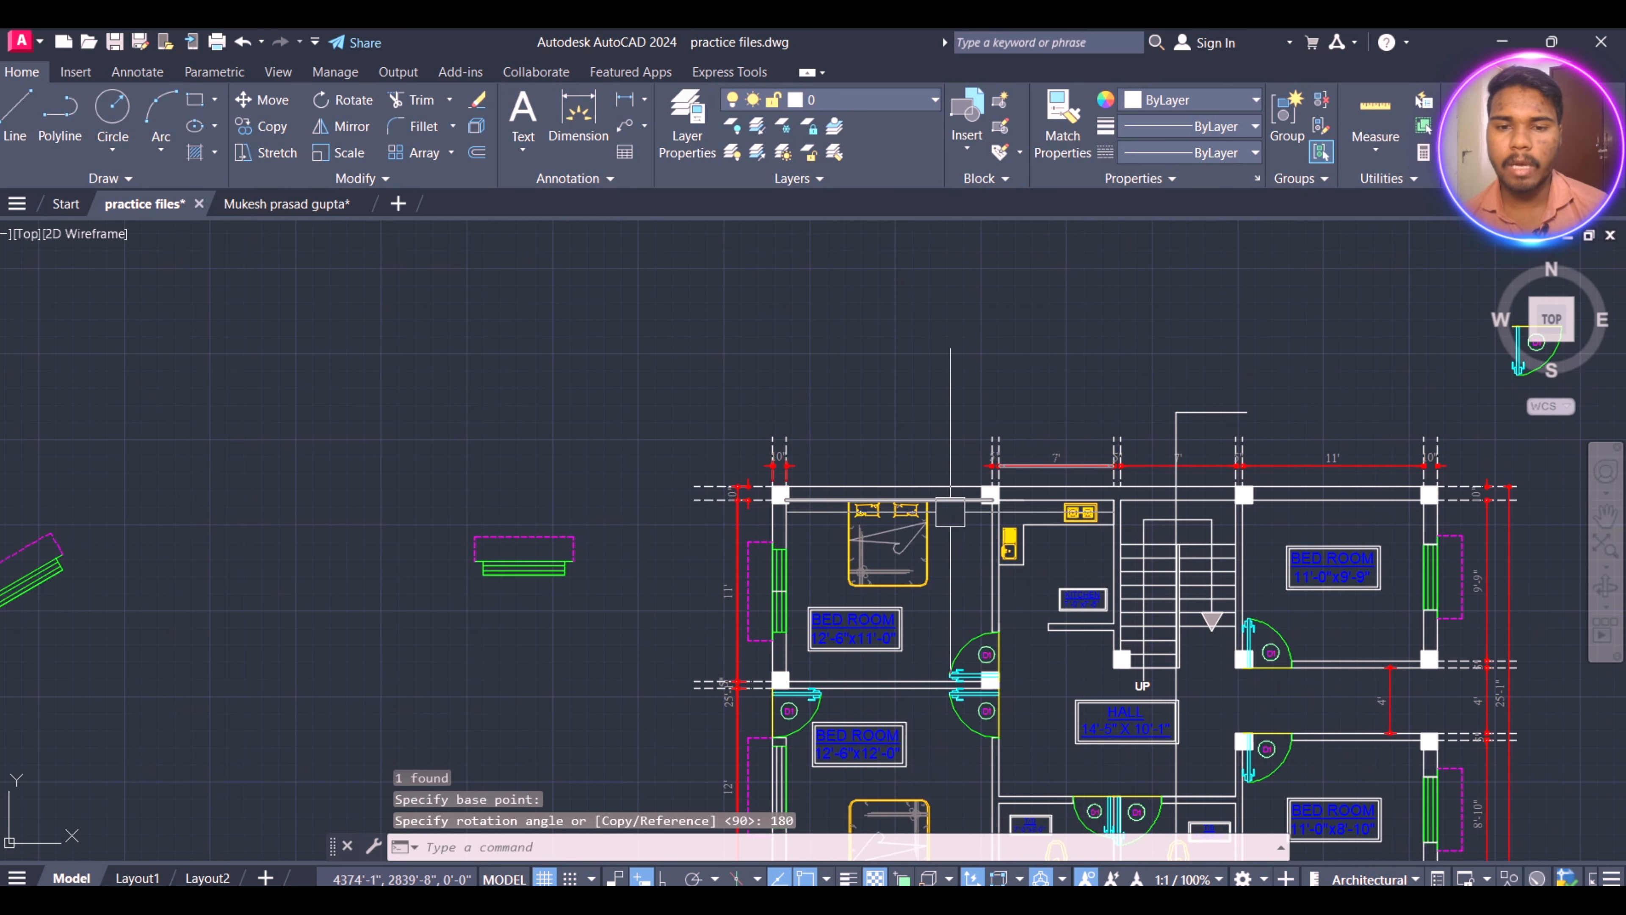
scroll(861, 461, up, 2)
scroll(893, 480, down, 2)
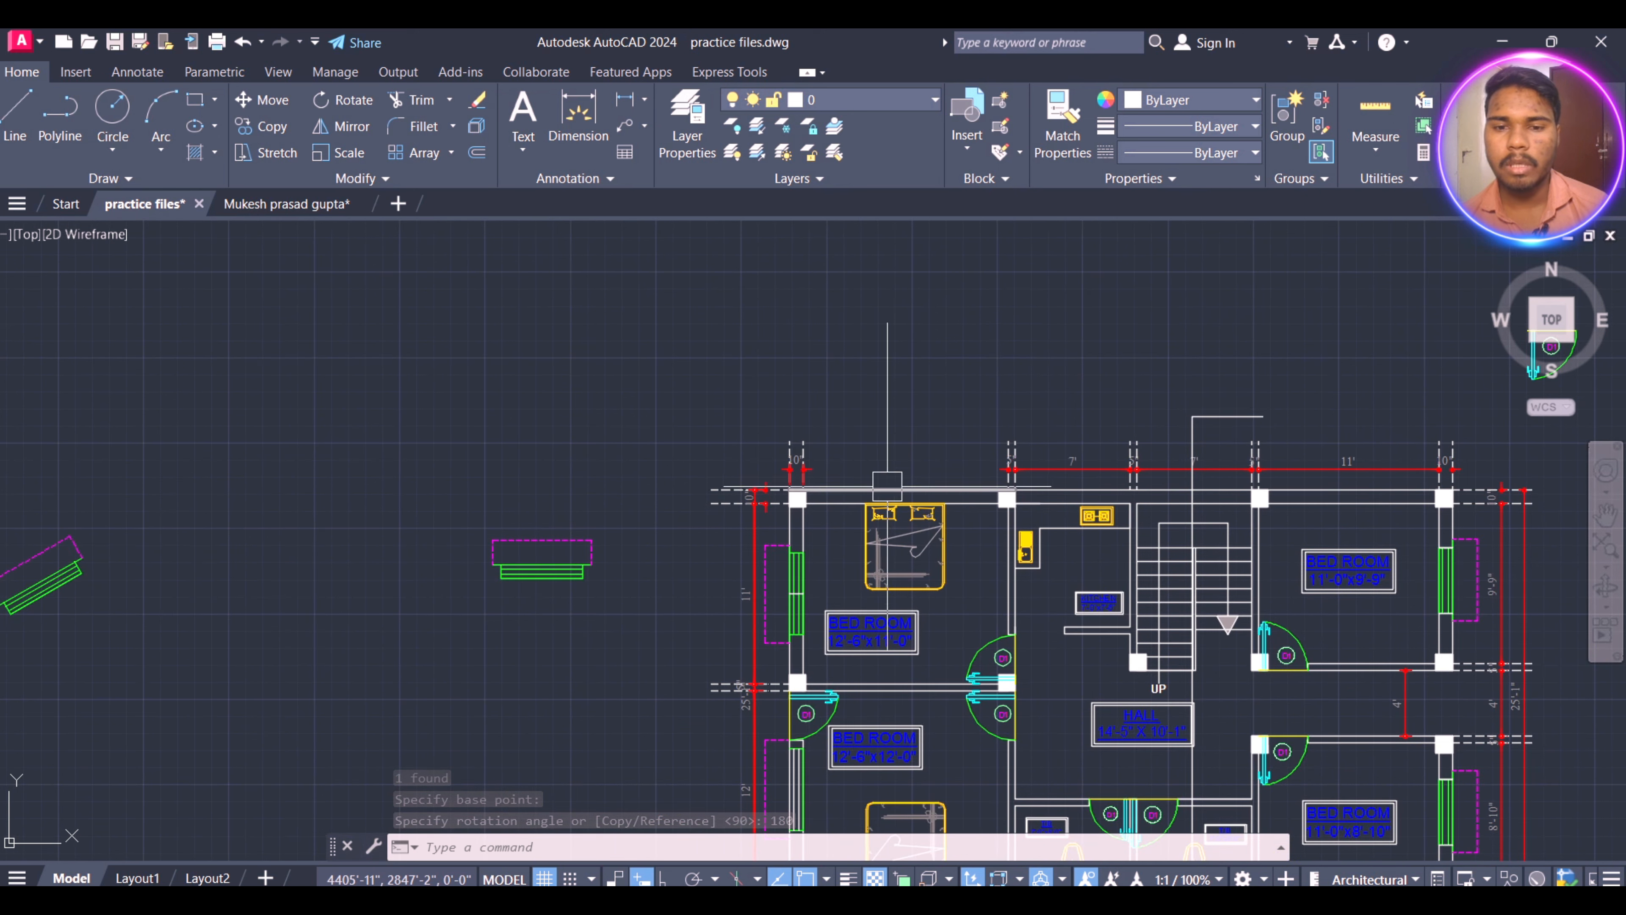
scroll(937, 489, up, 2)
scroll(941, 492, down, 2)
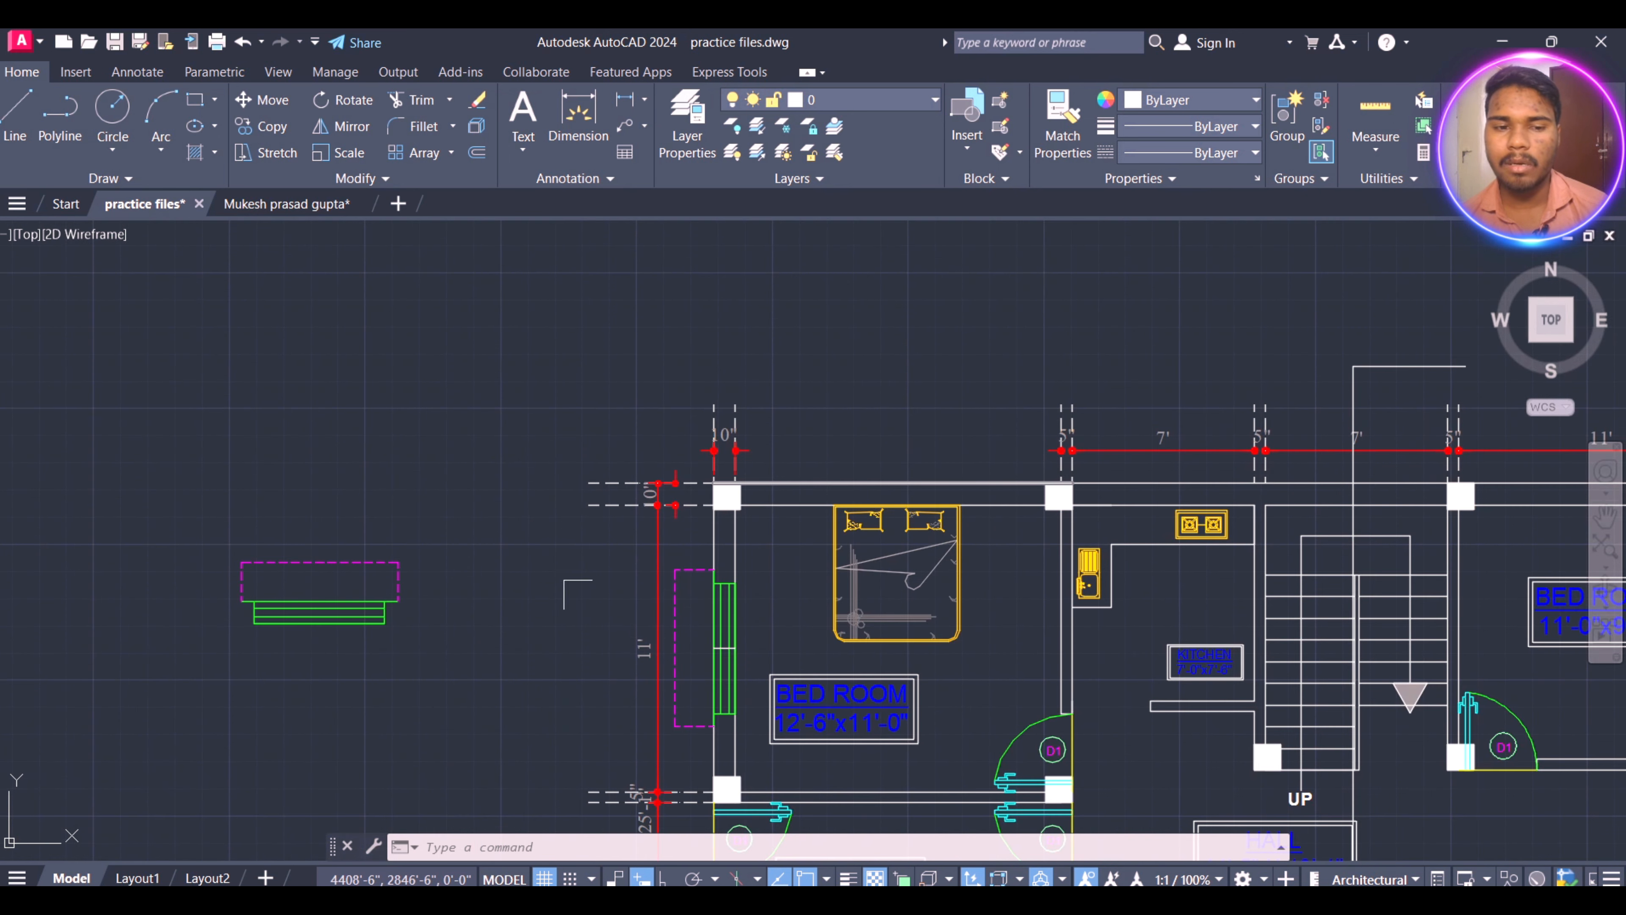
click(480, 504)
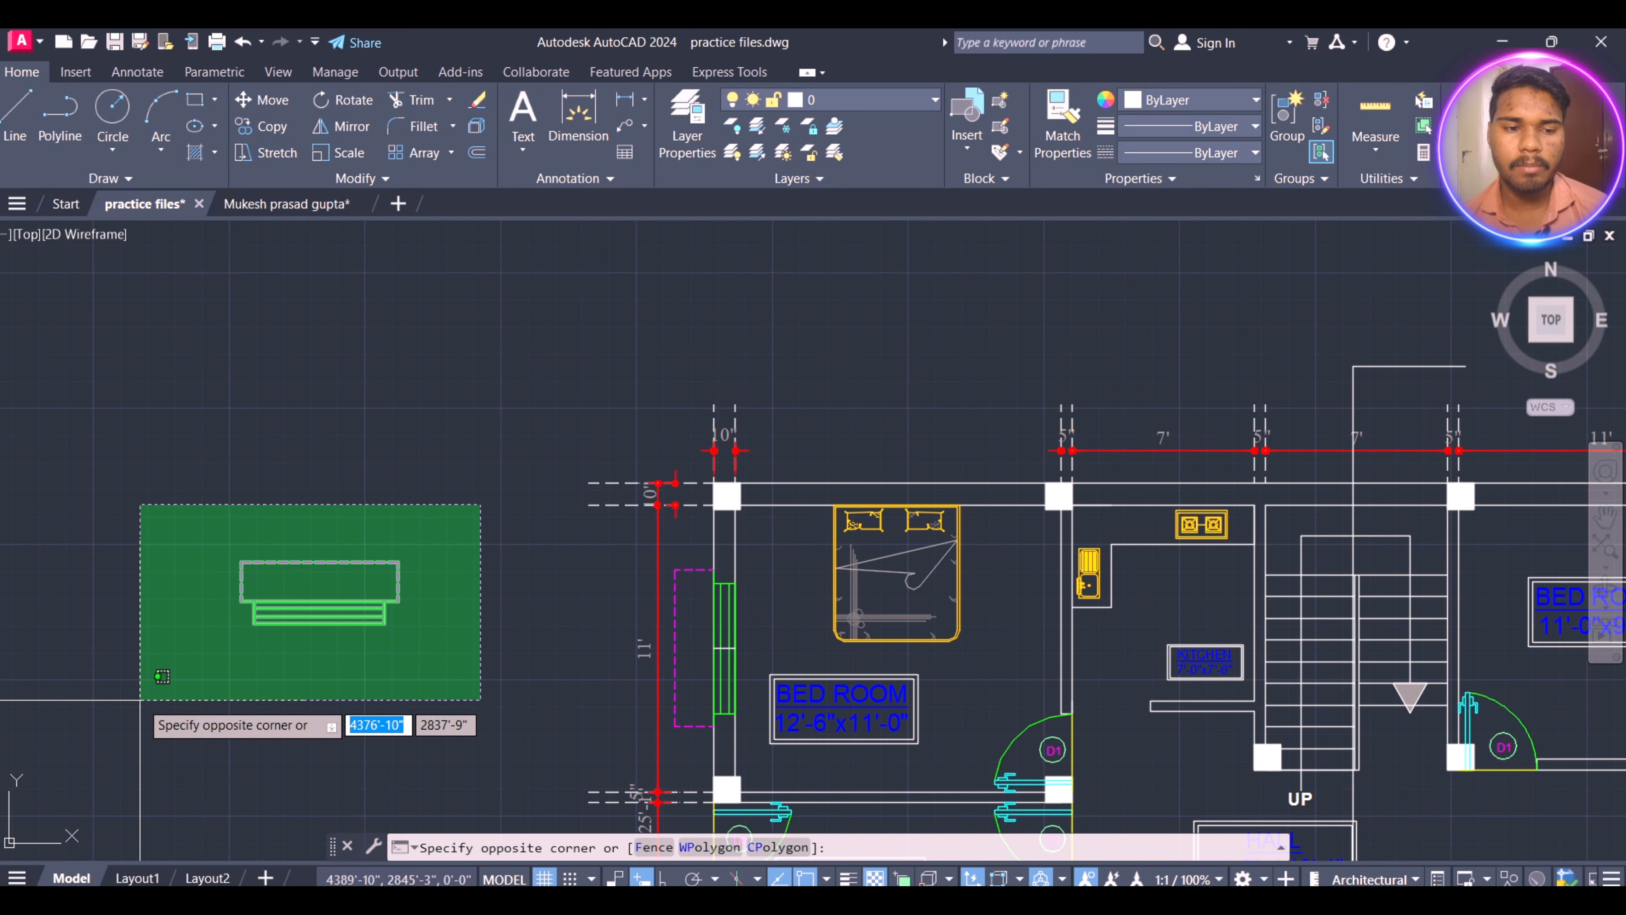
click(157, 679)
text(ro)
key(Return)
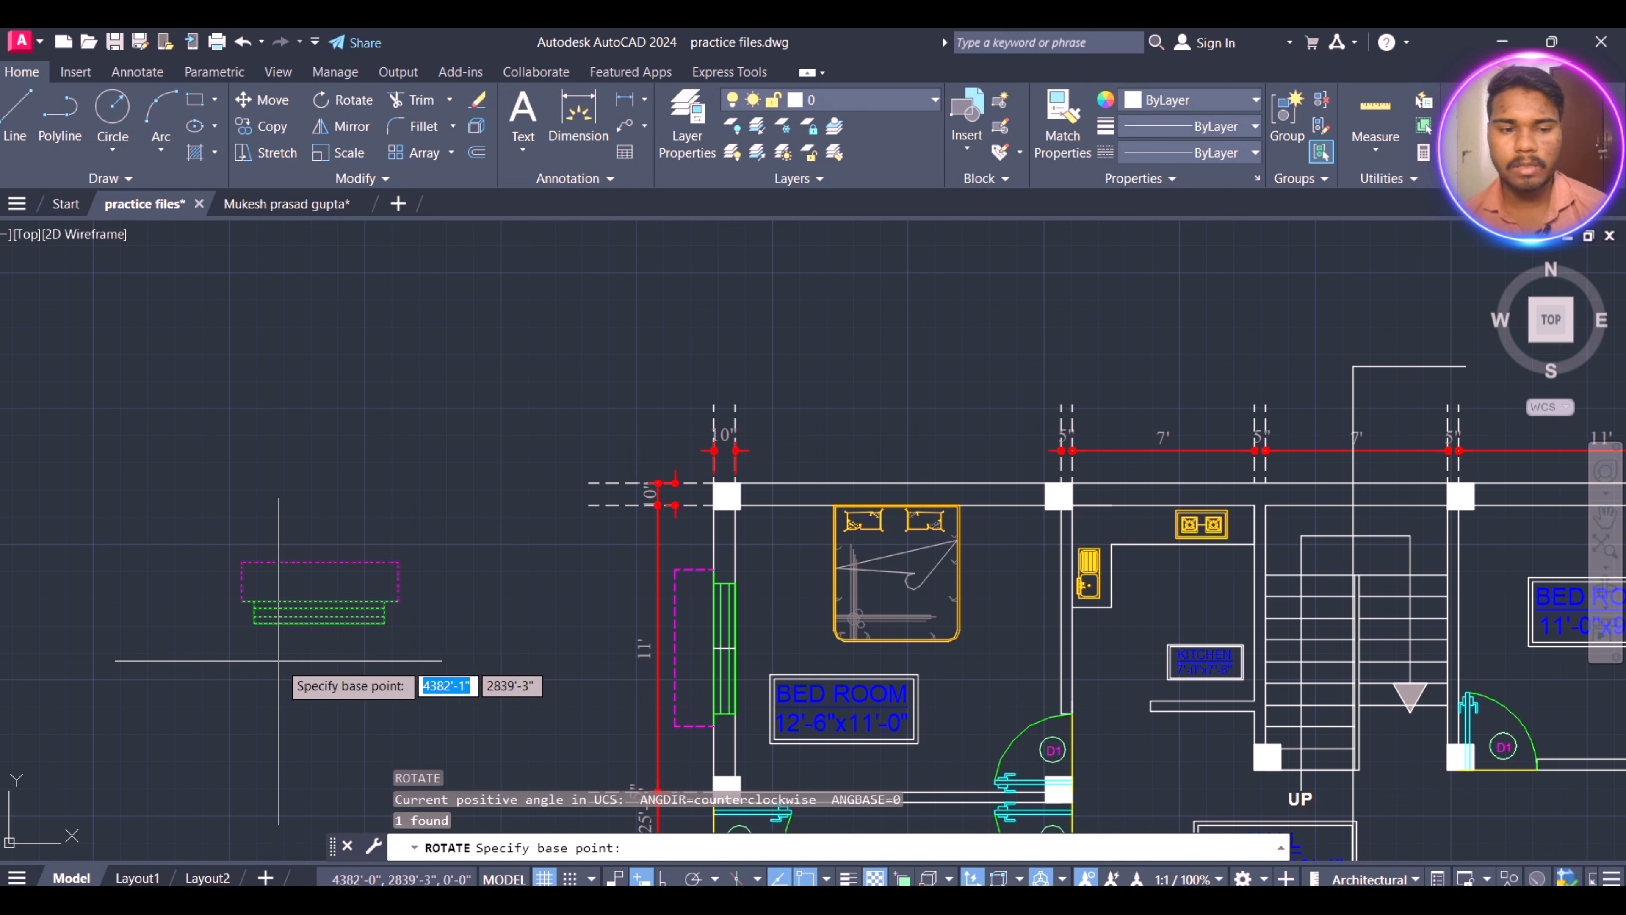
key(Escape)
key(Escape)
key(Escape)
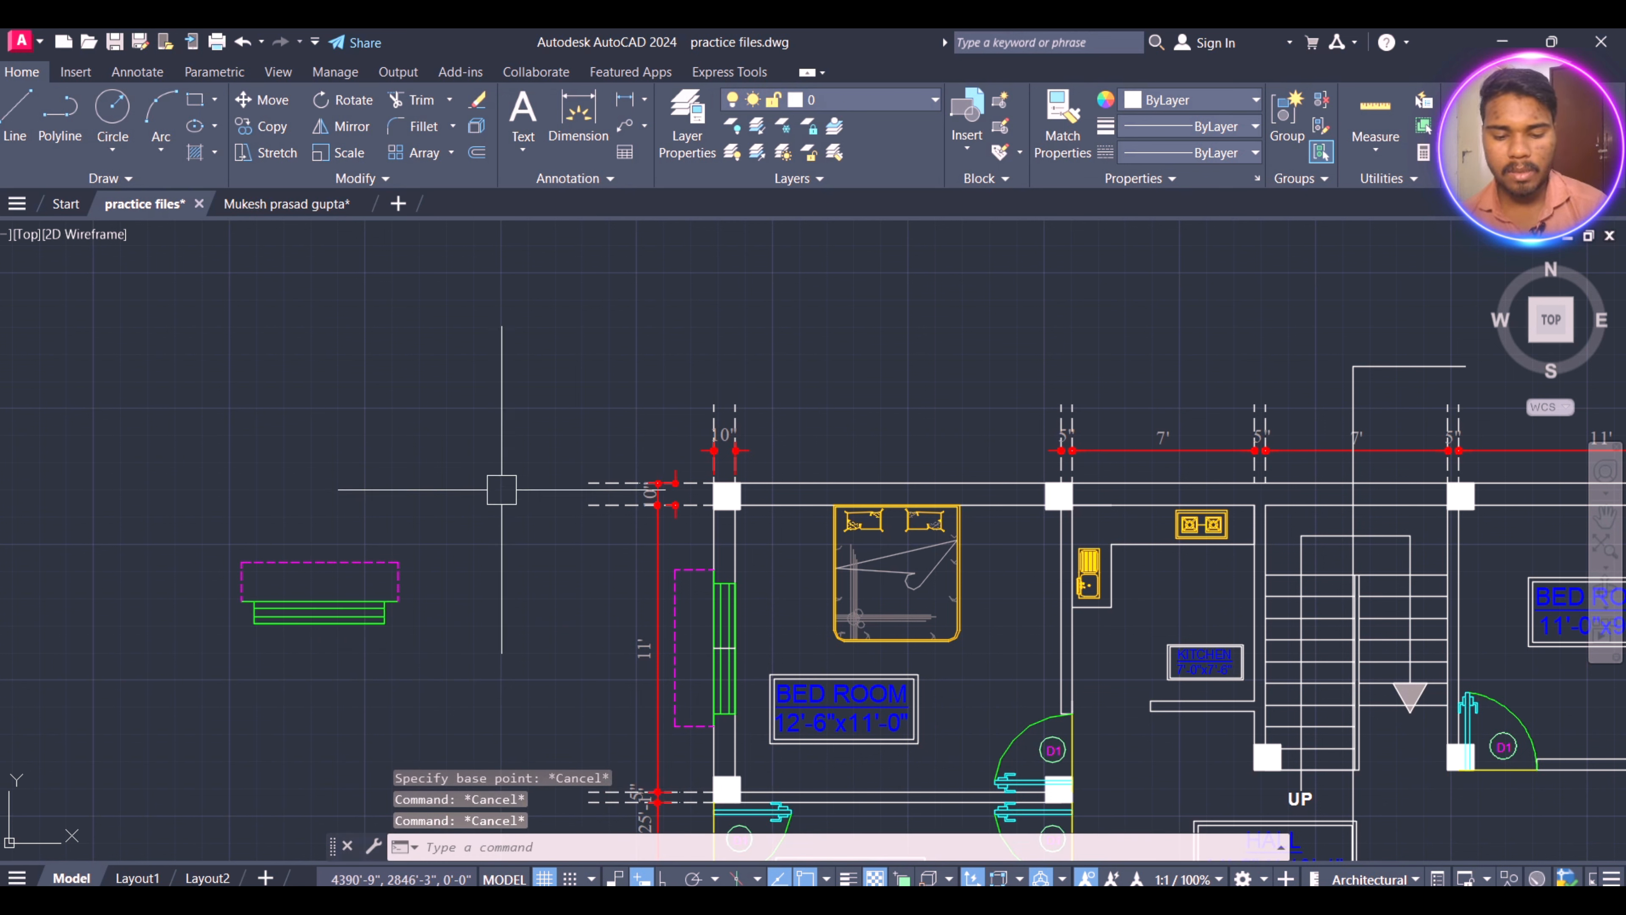
- Move the window copy by its lower edge's midpoint onto the inner line of the 12'-6"x11'-0" bedroom's upper wall, above the bed
key(Return)
click(472, 525)
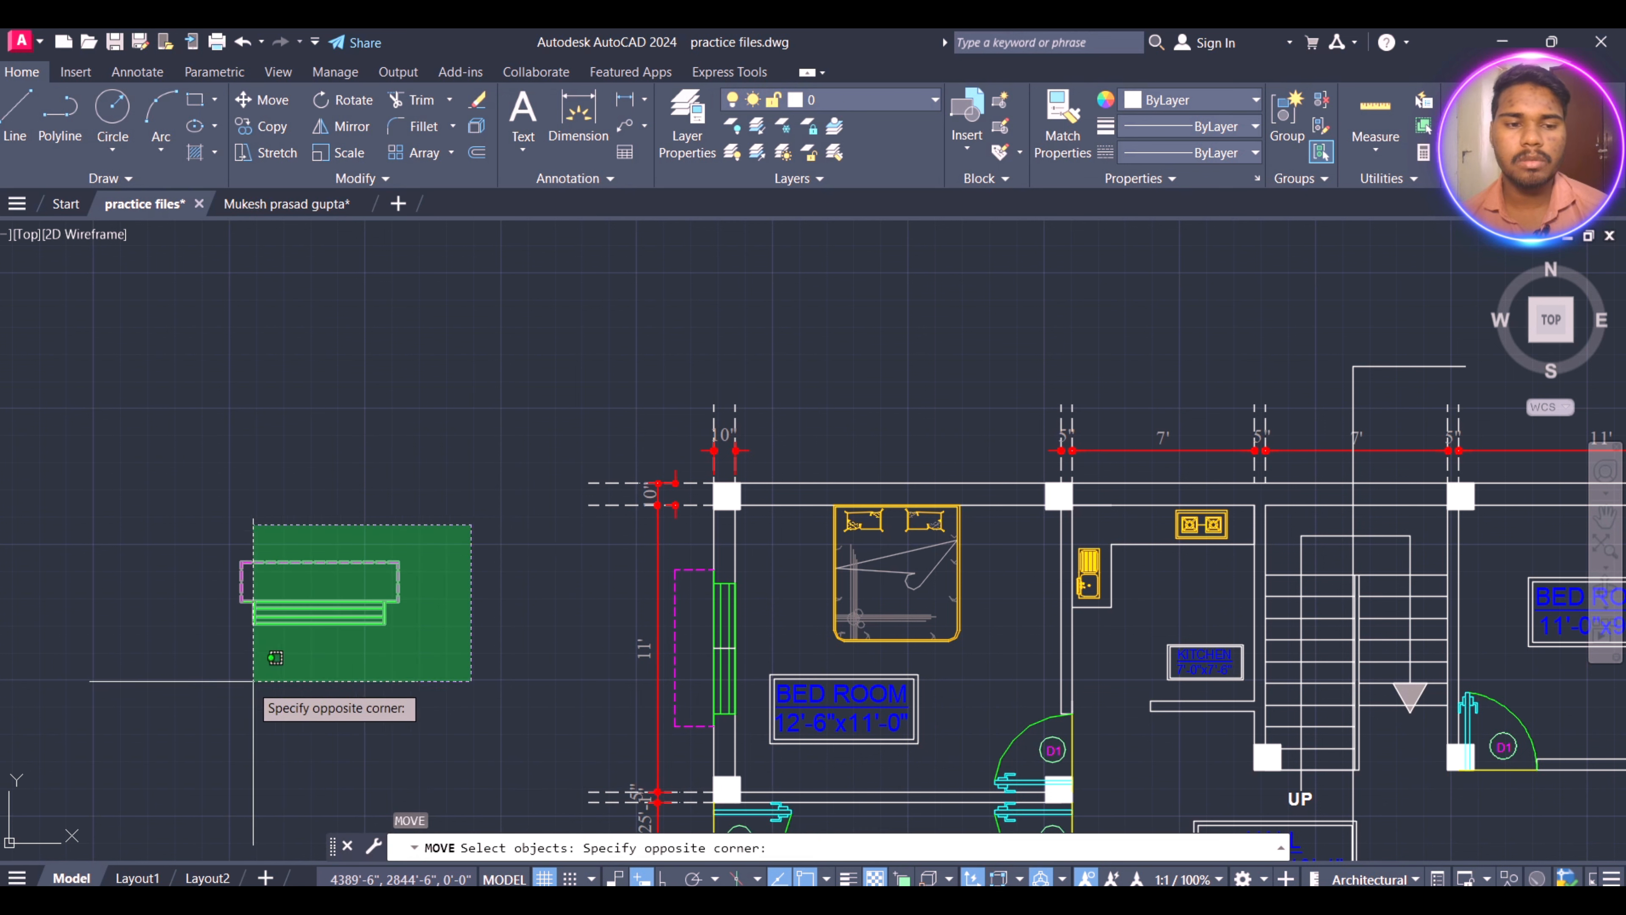
click(174, 673)
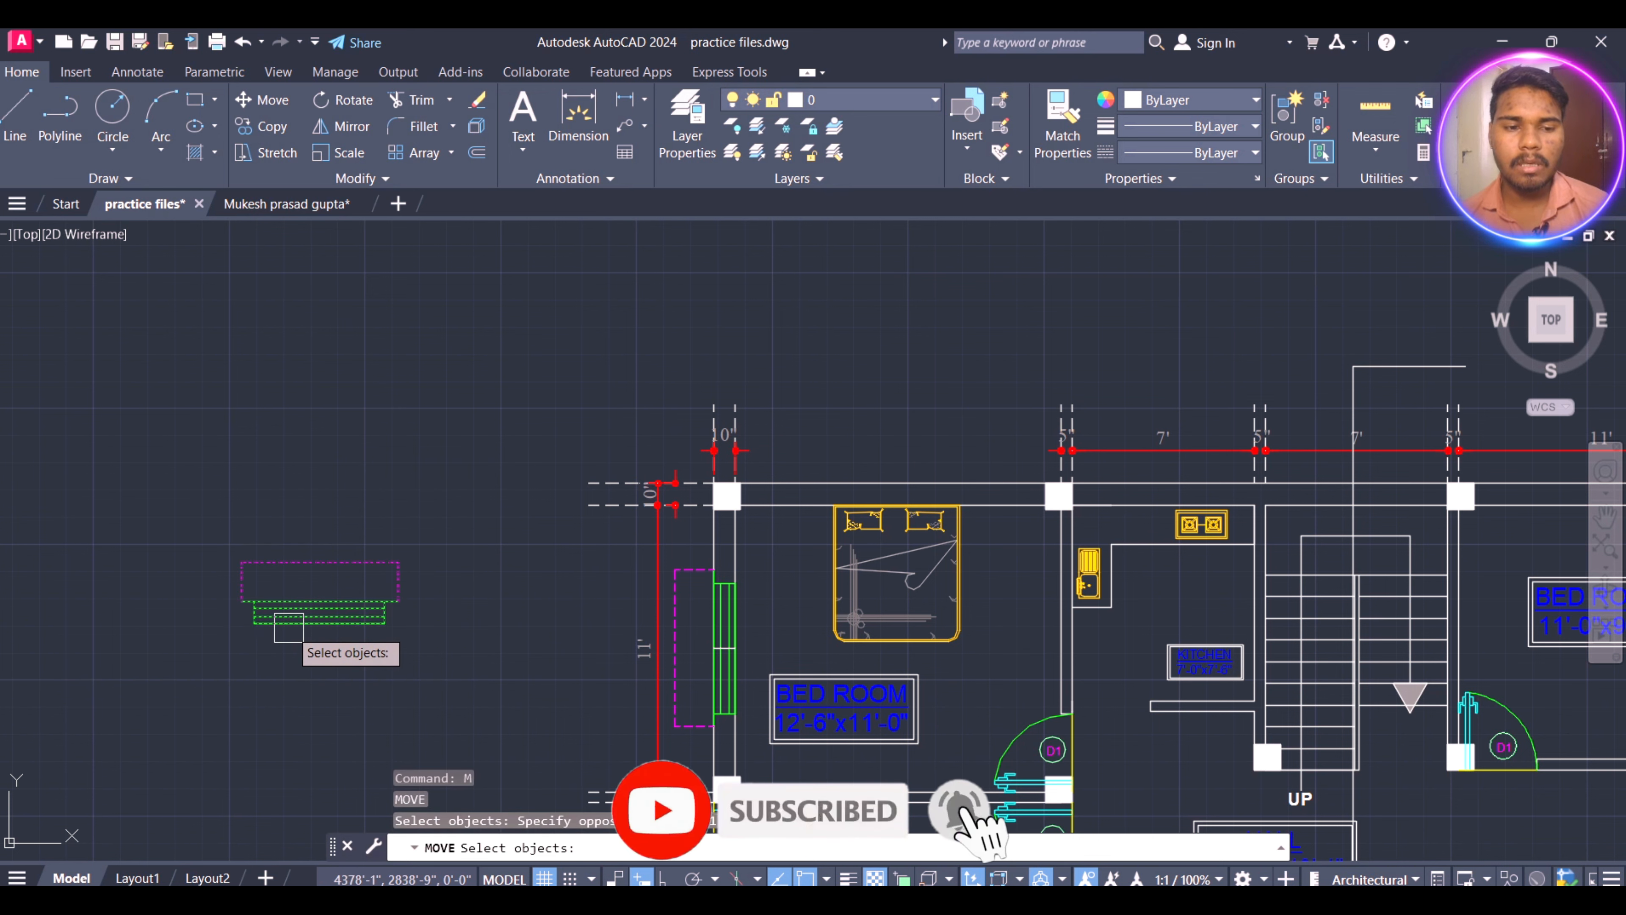
key(Return)
scroll(313, 655, up, 4)
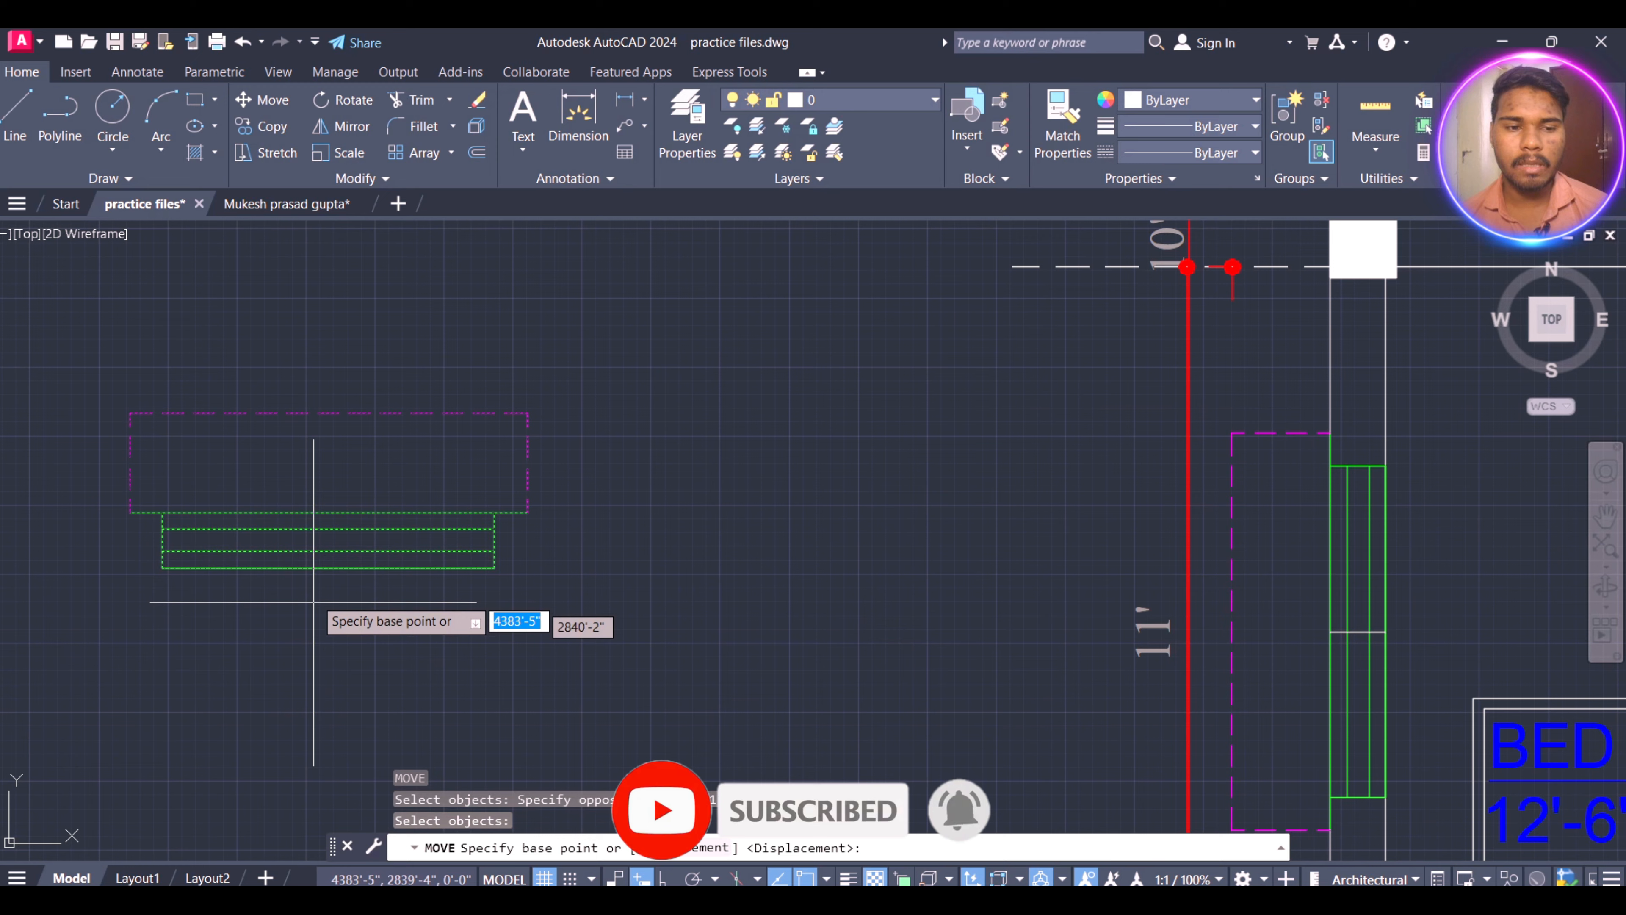
click(319, 568)
scroll(359, 538, down, 4)
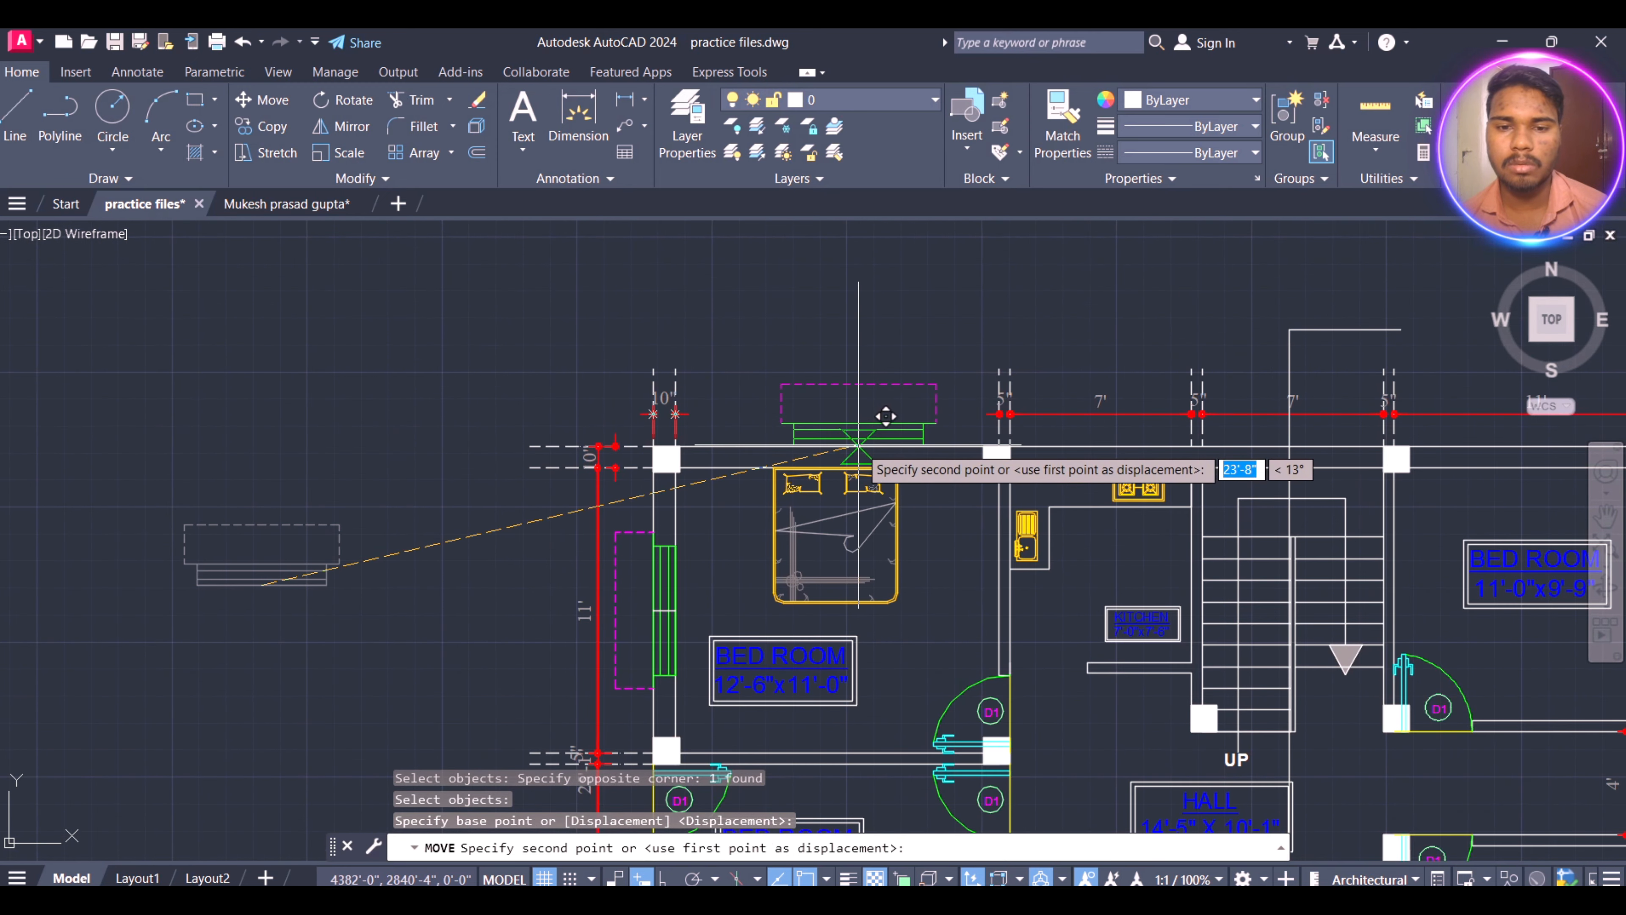
scroll(879, 418, up, 4)
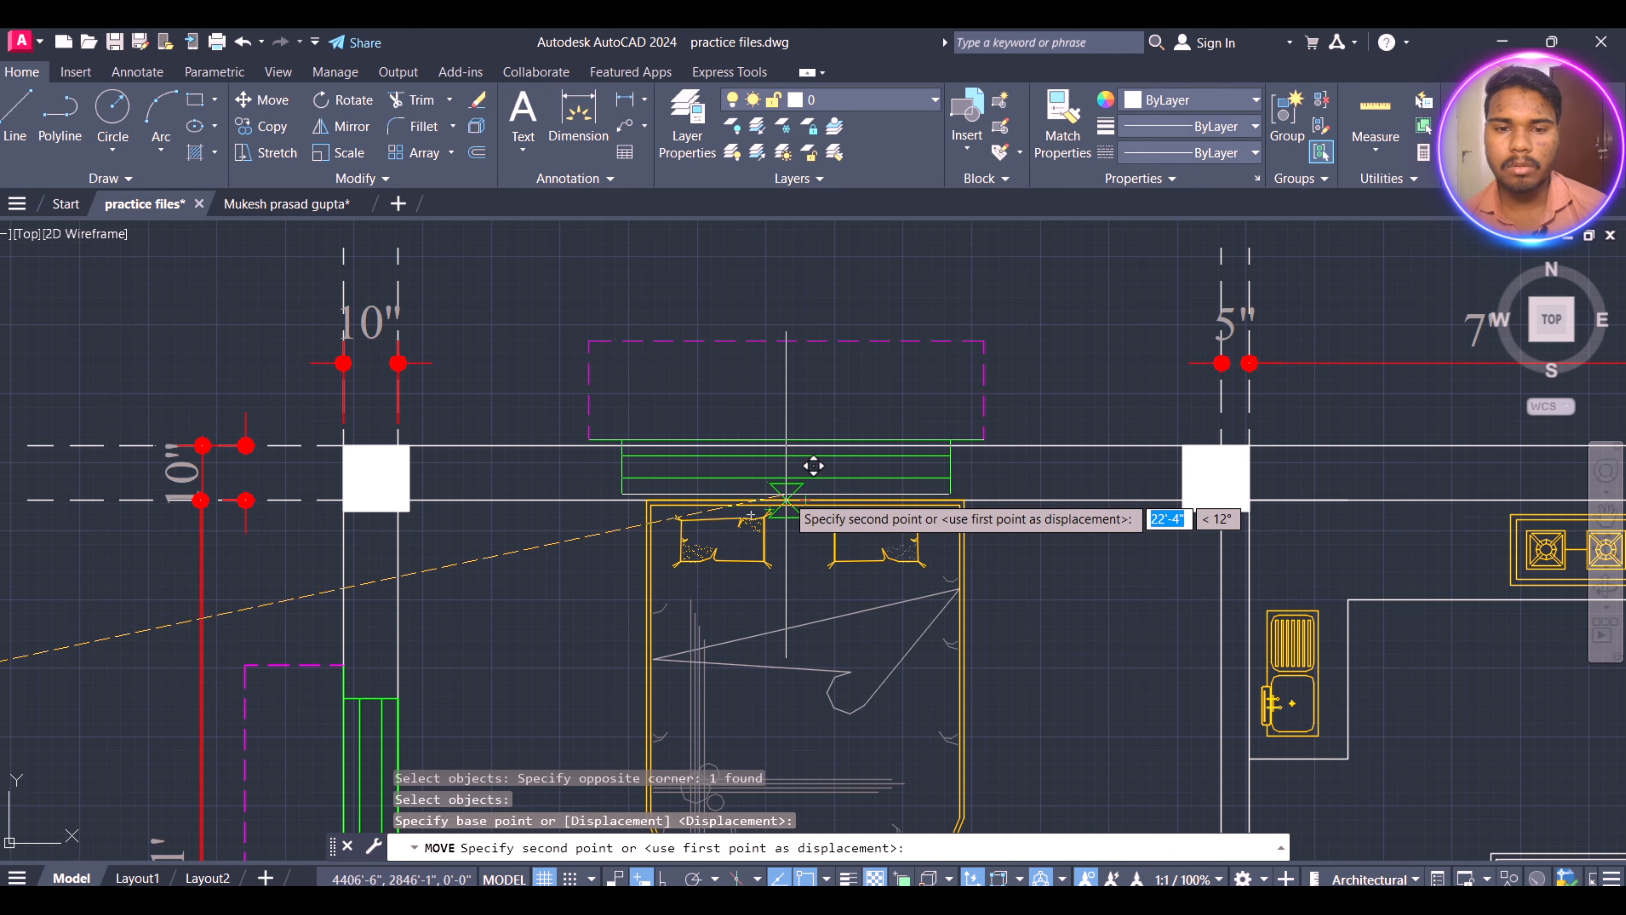
scroll(792, 475, up, 4)
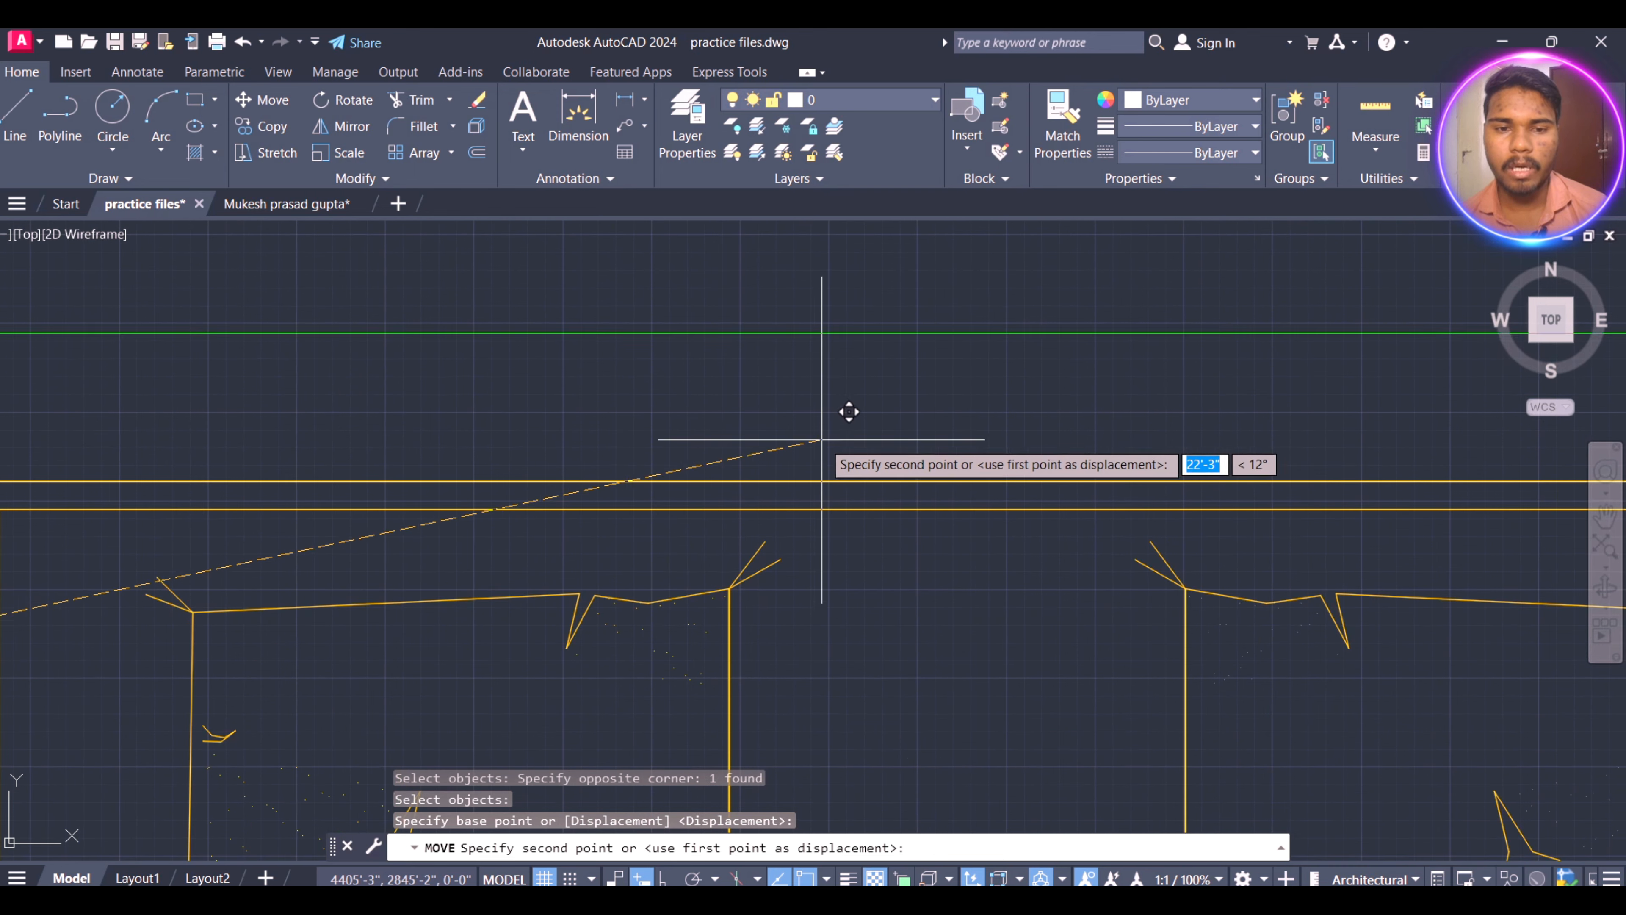
scroll(822, 439, down, 4)
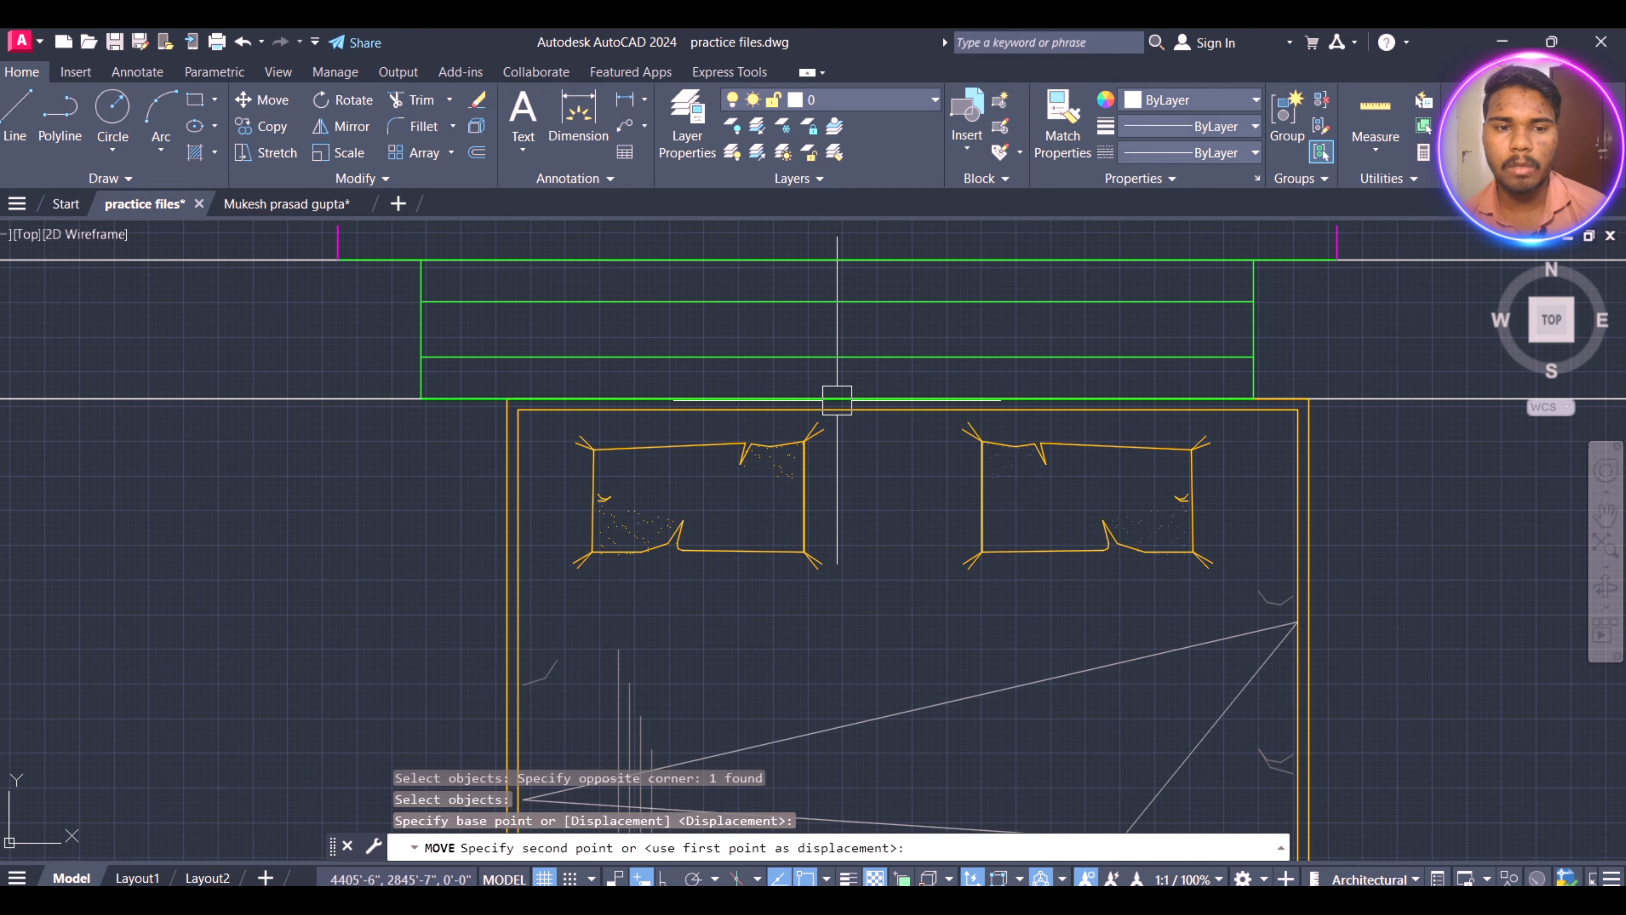
scroll(836, 400, down, 4)
key(Escape)
key(Escape)
scroll(678, 370, down, 4)
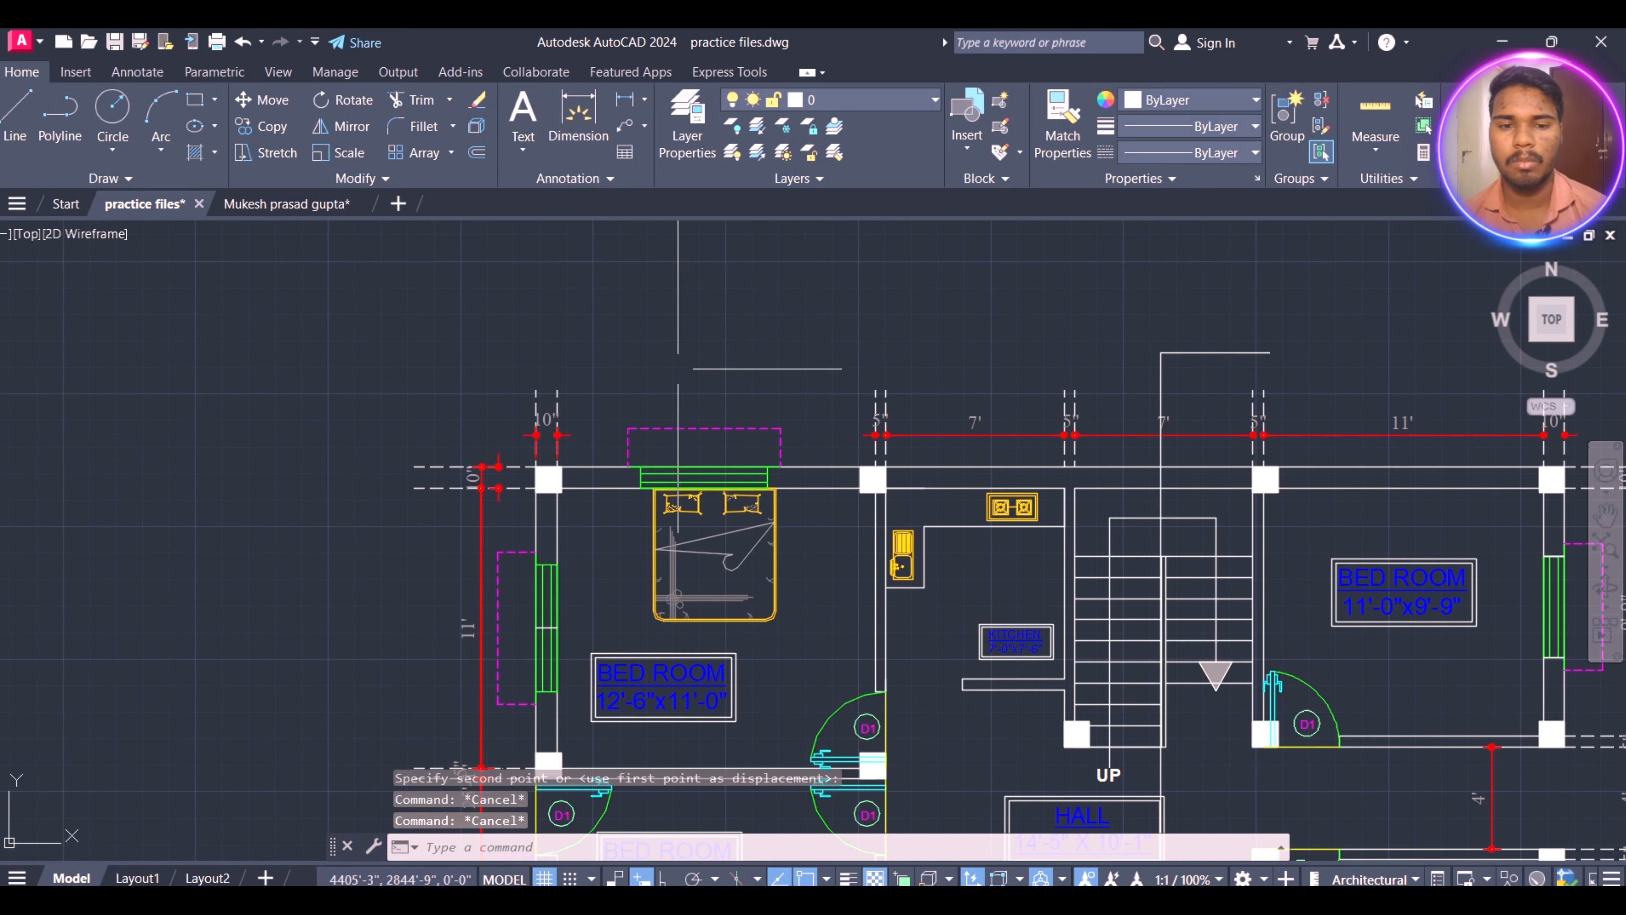
scroll(705, 358, down, 4)
scroll(693, 420, up, 4)
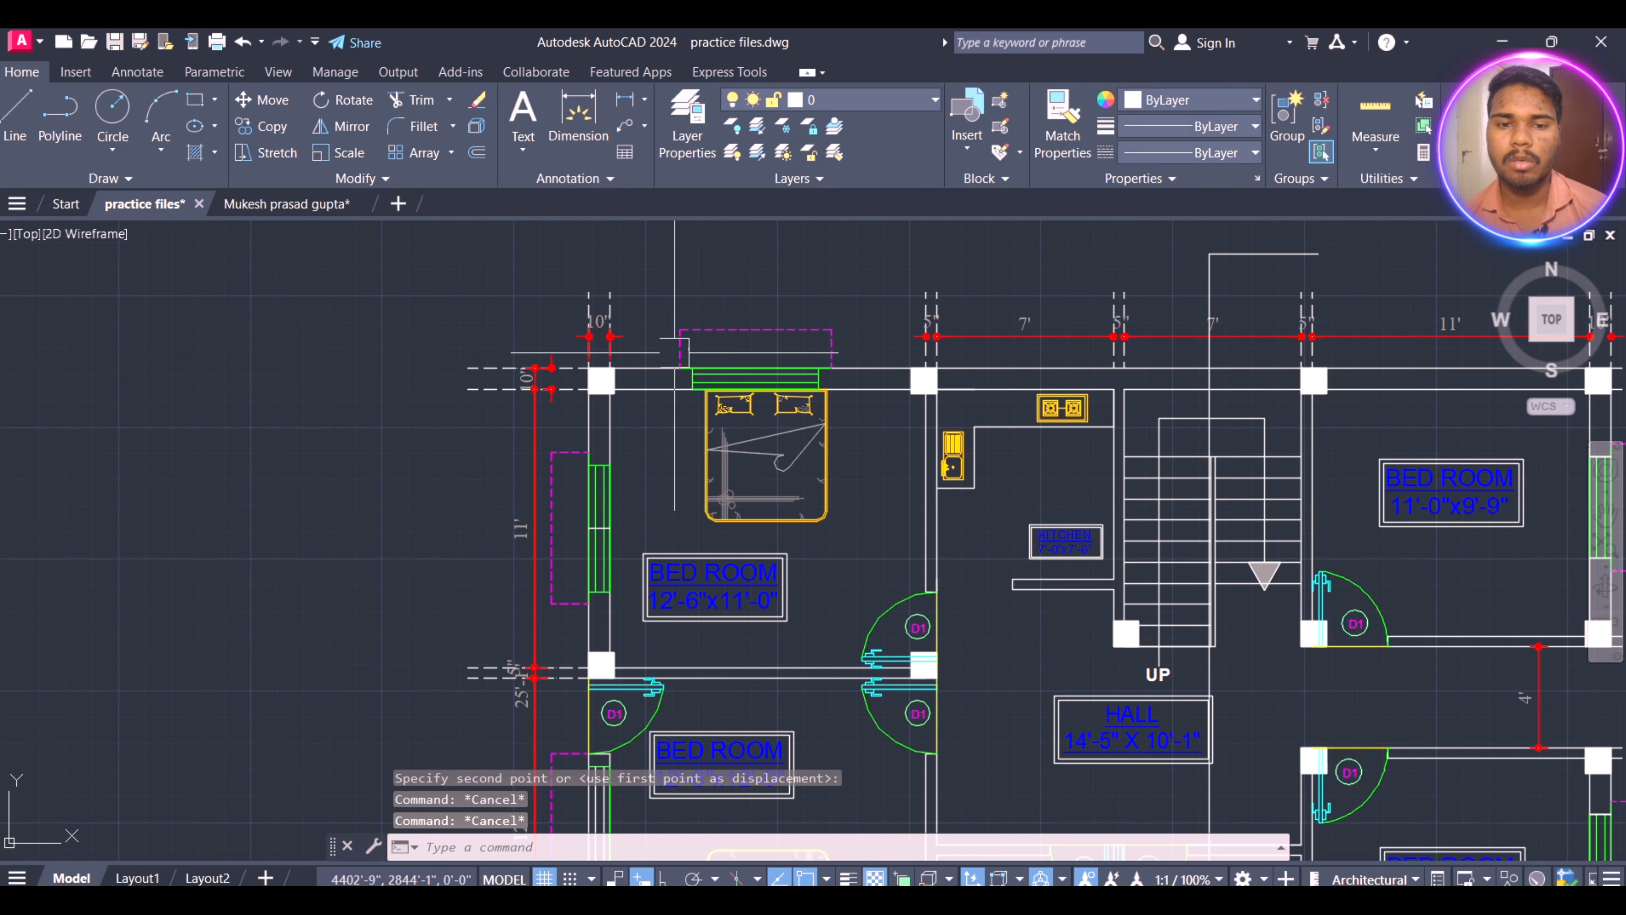
scroll(721, 365, down, 4)
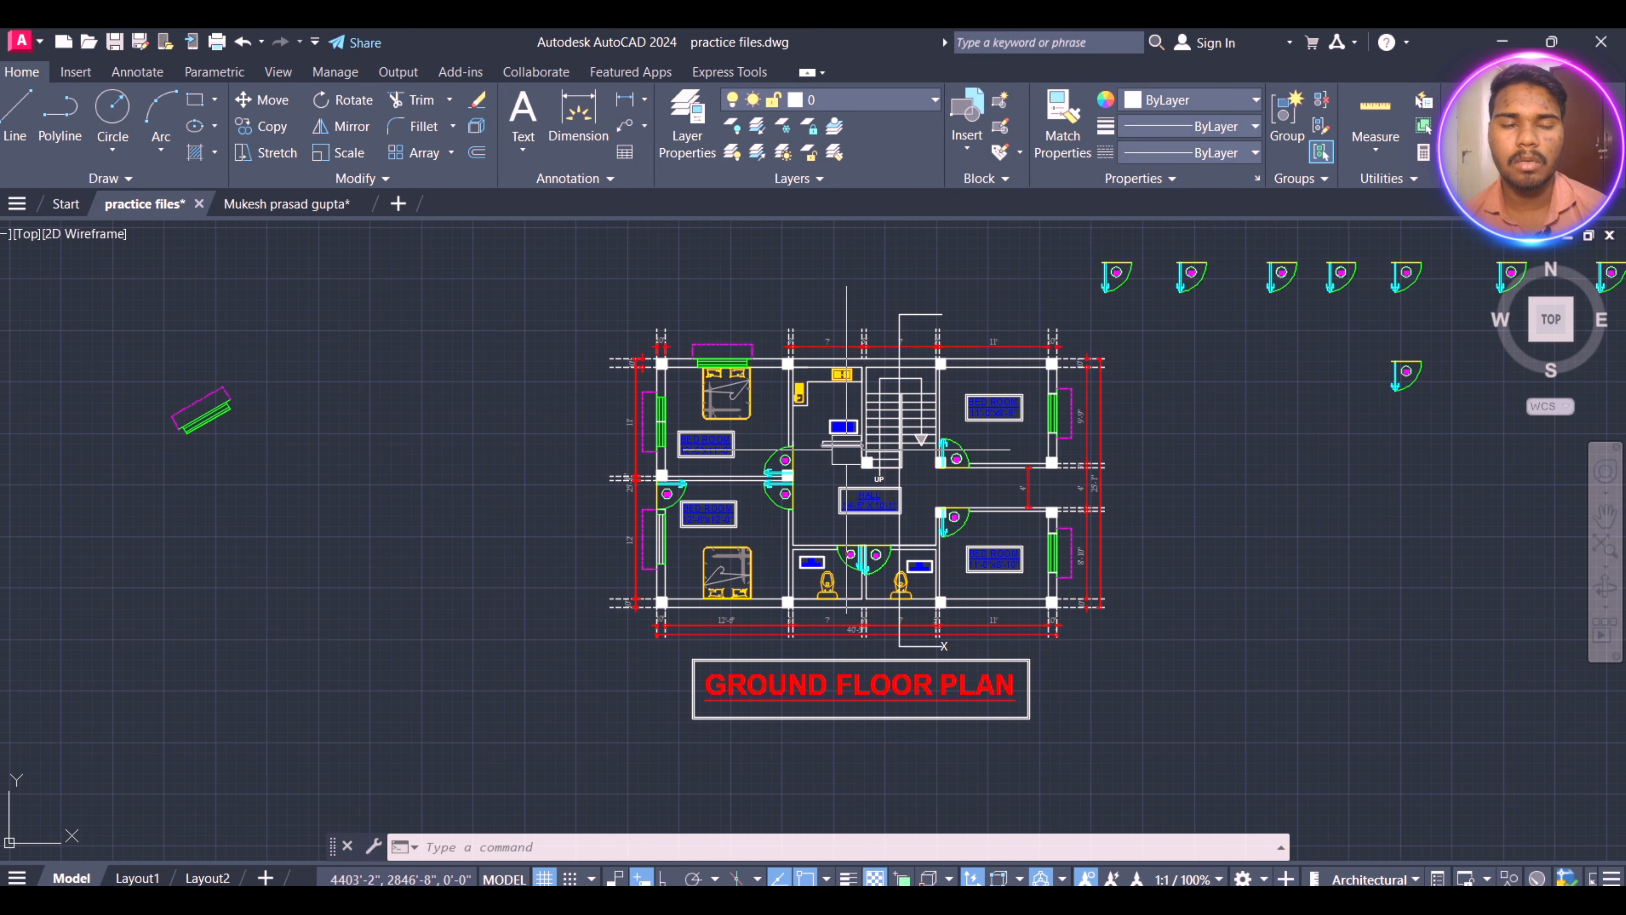
scroll(711, 423, up, 5)
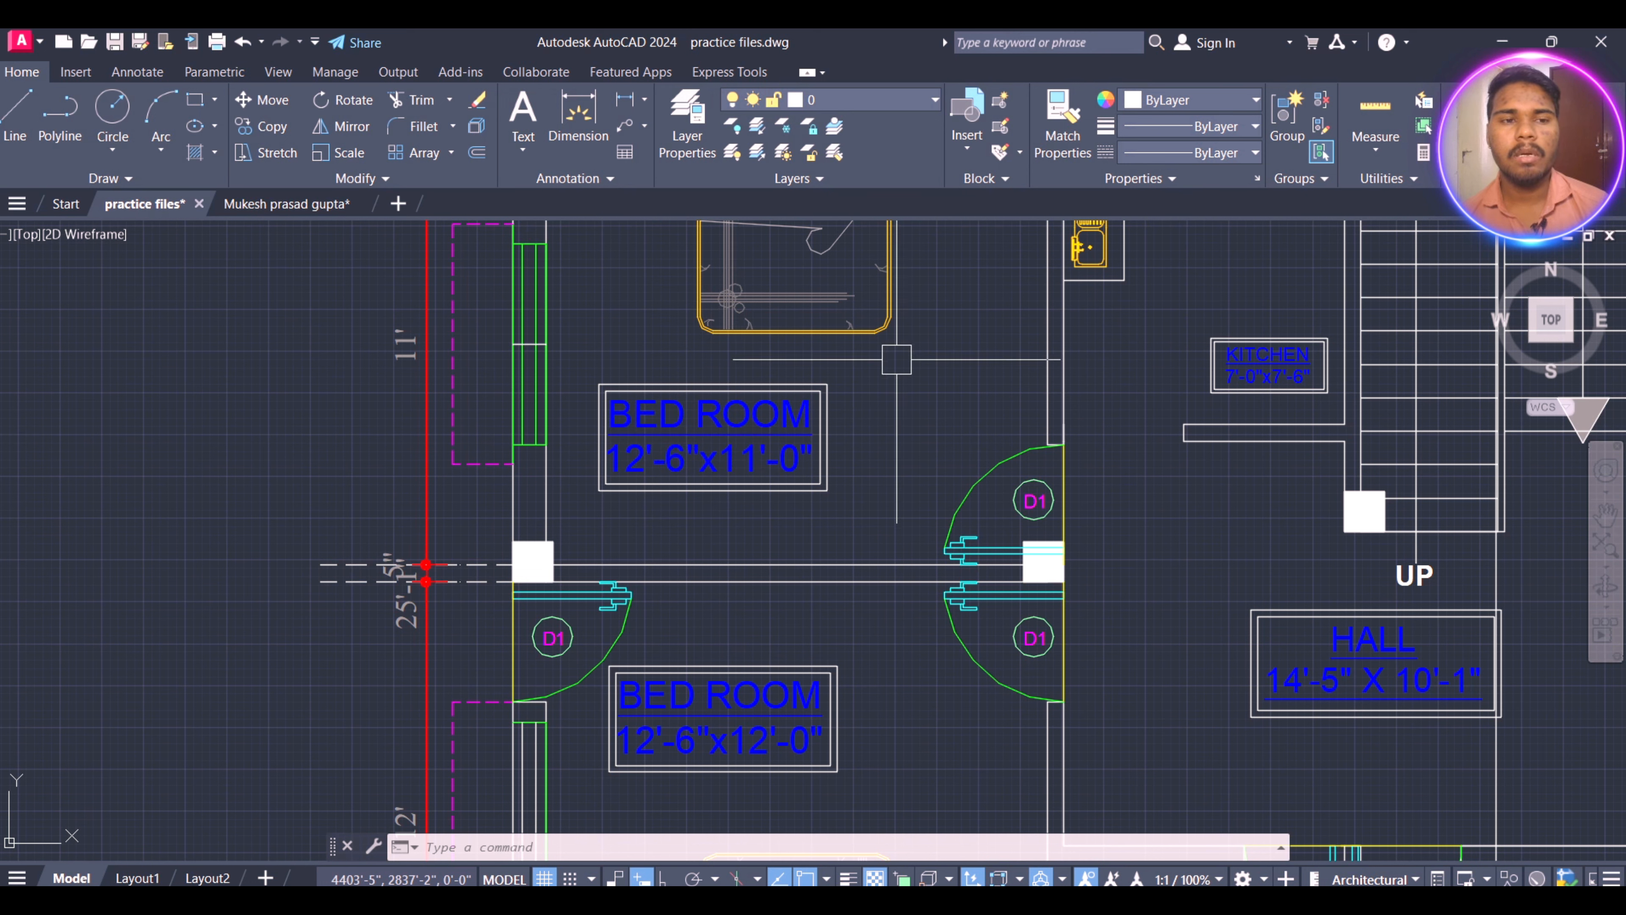
click(449, 101)
click(448, 101)
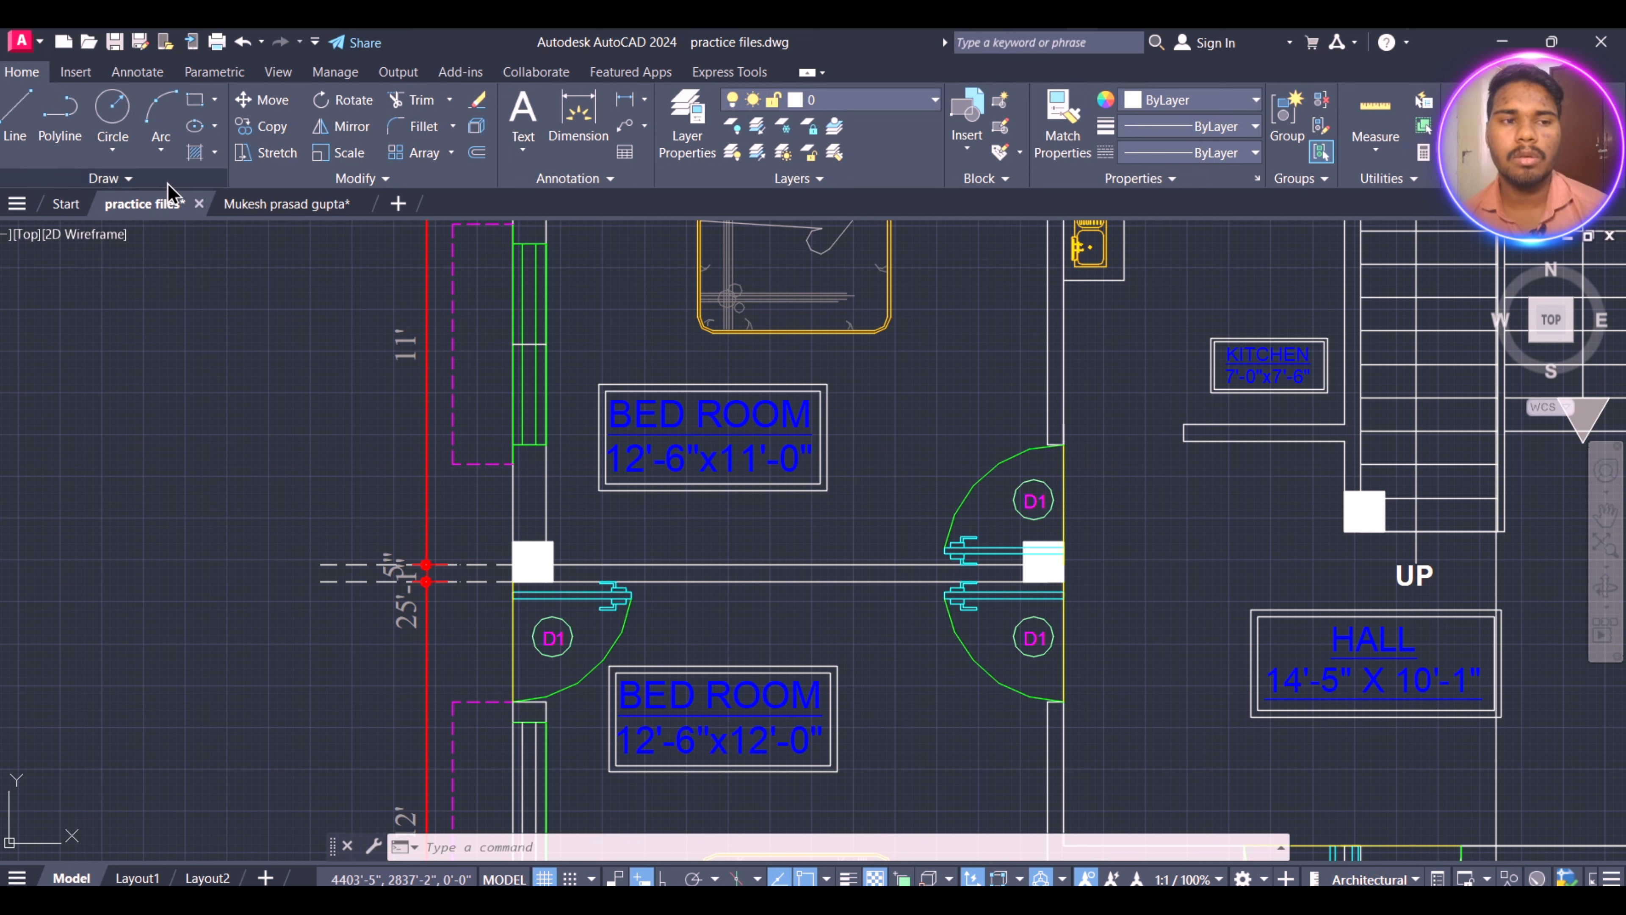
click(119, 179)
key(Escape)
key(Escape)
key(Escape)
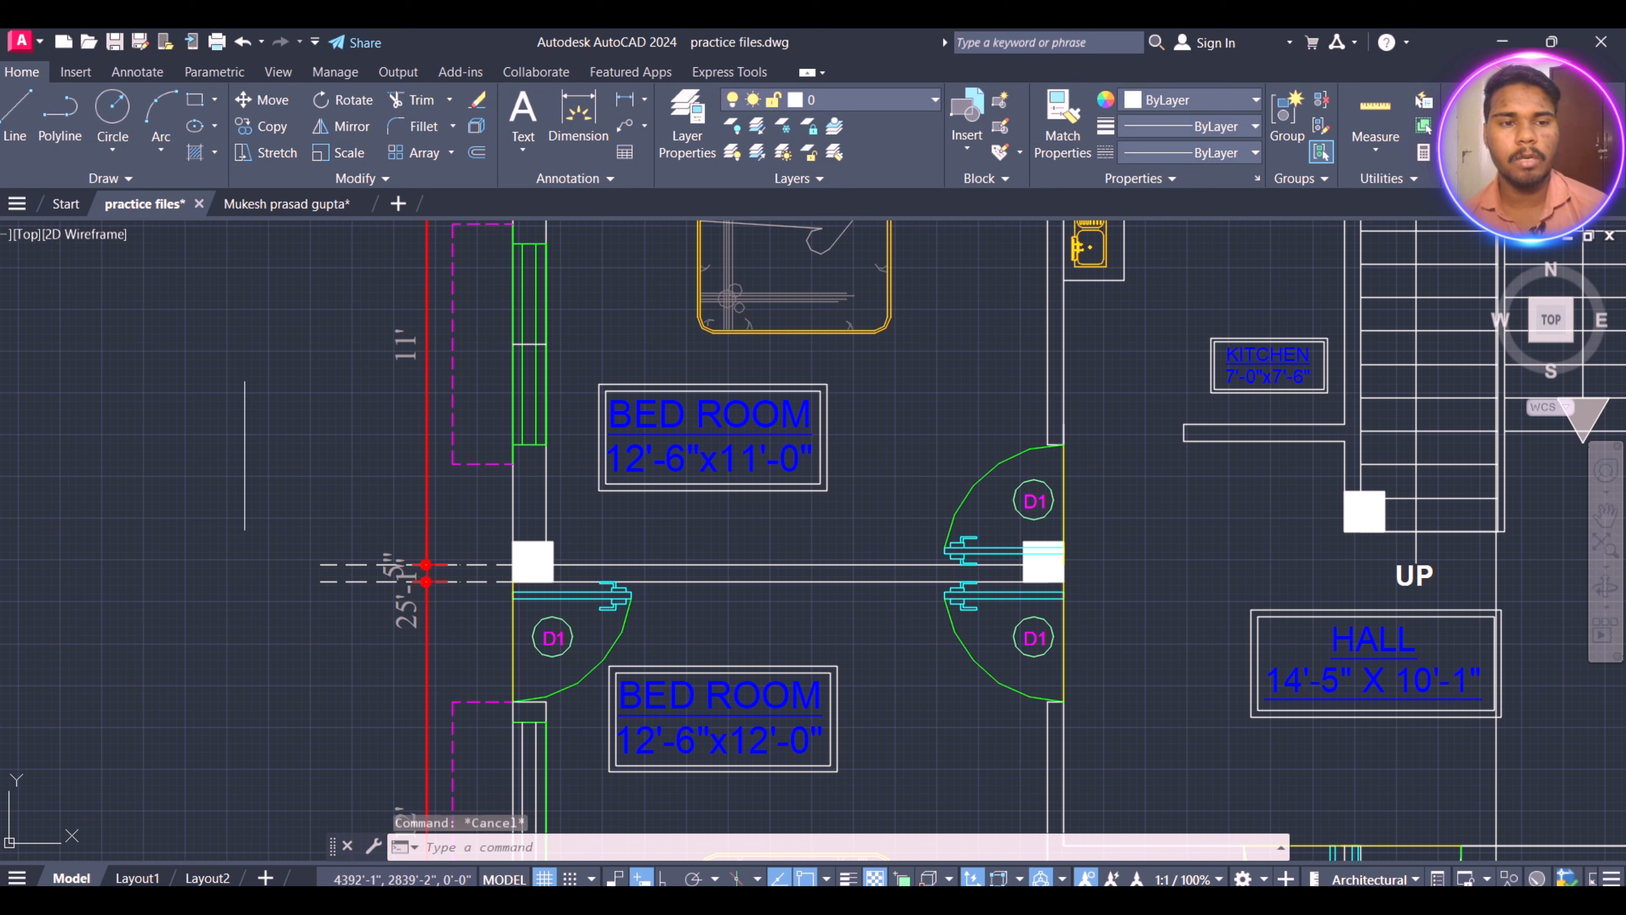